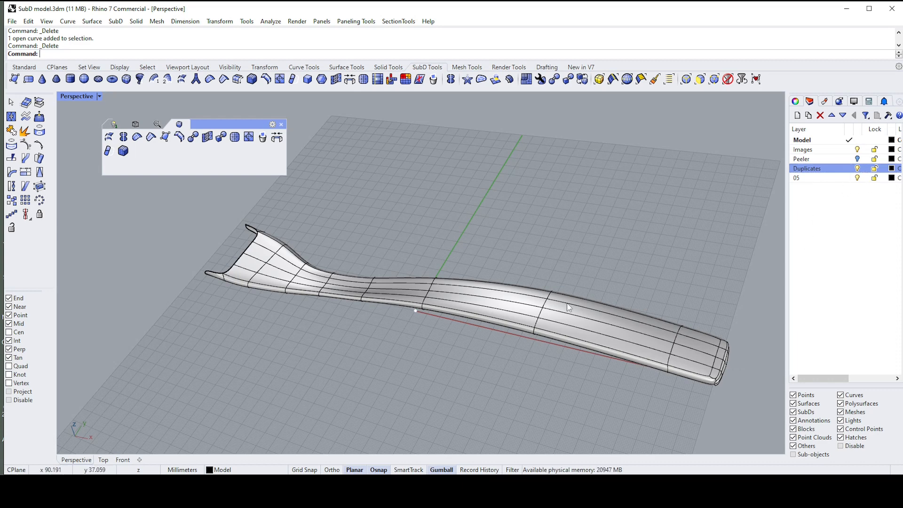
- Hide the Duplicates layer and copy the SubD Expand Edges command icon into the floating SubD tool palette
click(857, 169)
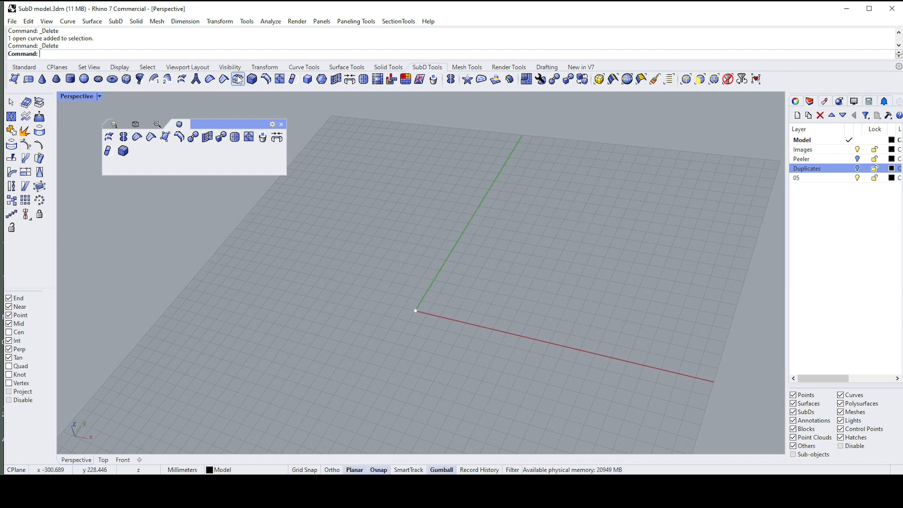
ctrl+drag(238, 79, 150, 140)
double_click(150, 139)
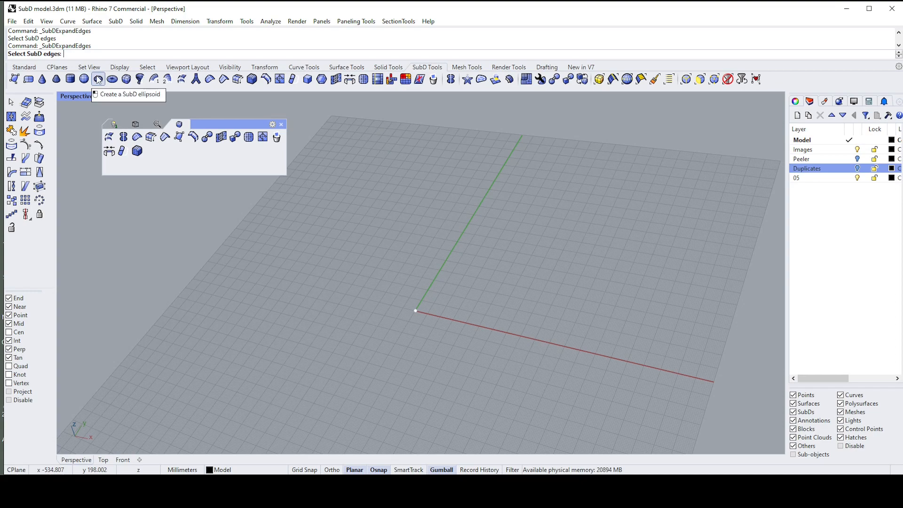
- Create a SubD ellipsoid centred on the origin, with a first axis of about 154 mm along X and a third axis of about 33 mm vertically
click(99, 80)
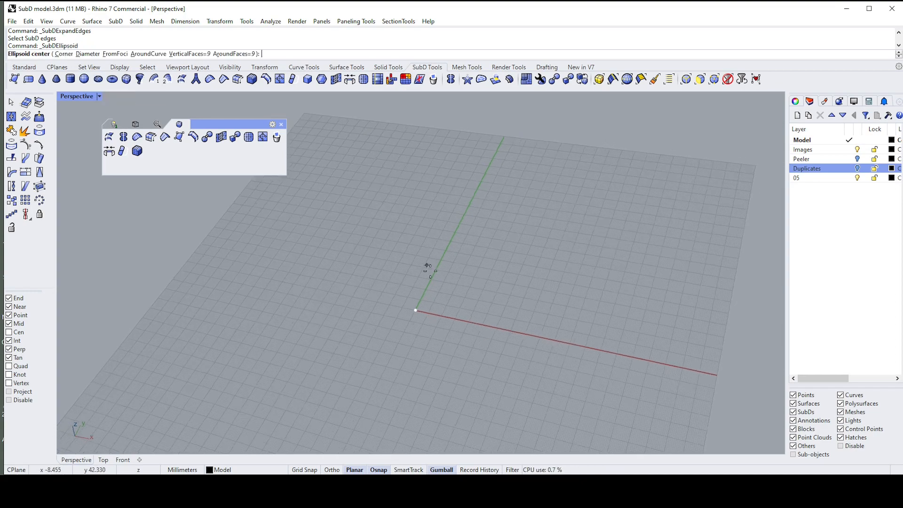
click(413, 290)
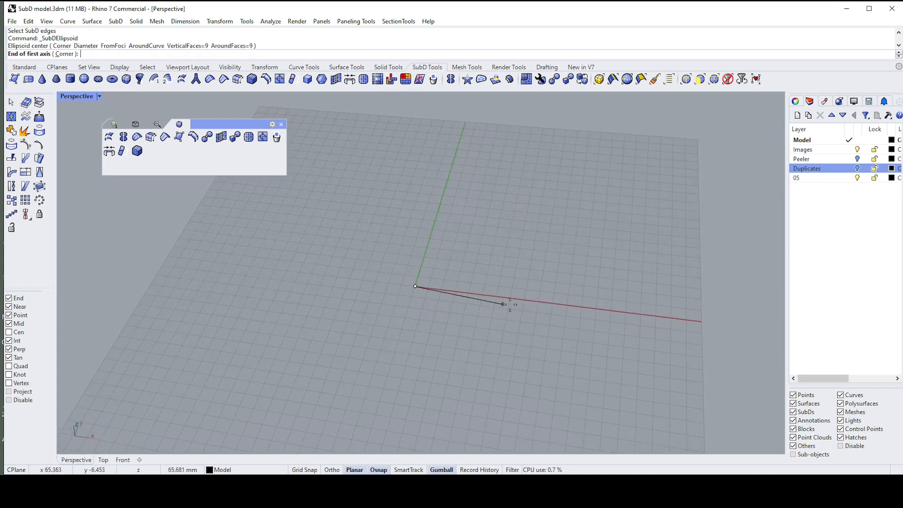
right_drag(508, 304, 599, 266)
key(F8)
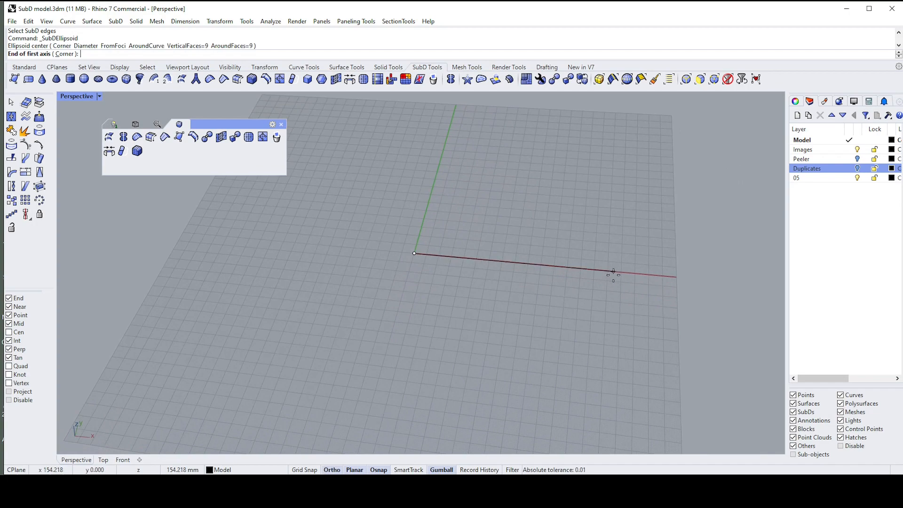
click(613, 275)
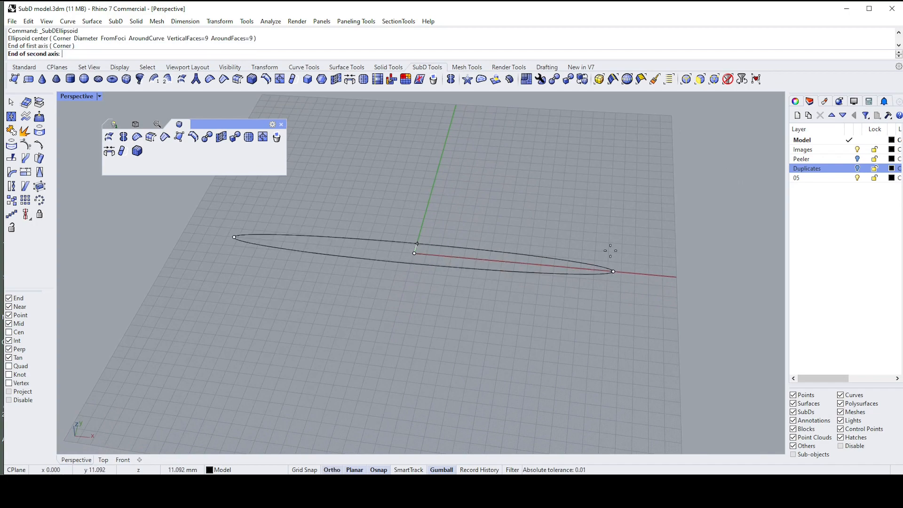
click(460, 194)
right_drag(459, 194, 423, 203)
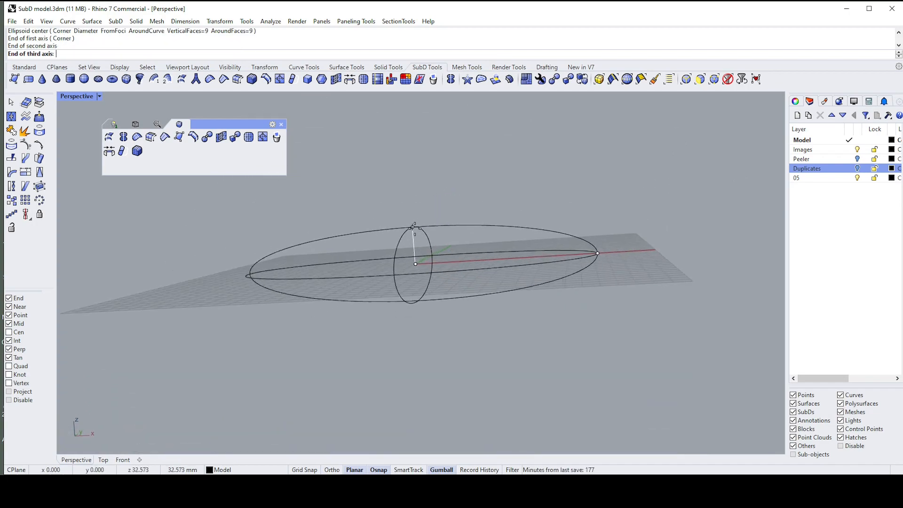
click(413, 227)
right_drag(539, 188, 661, 162)
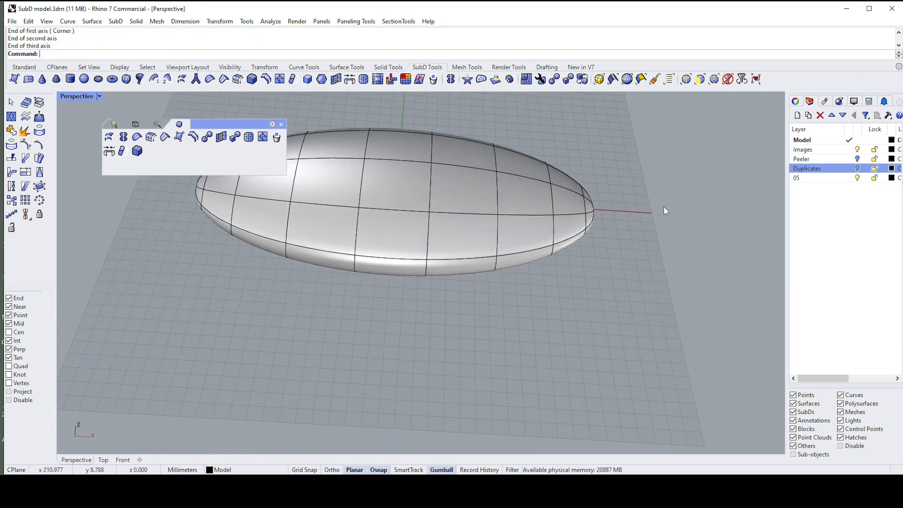
- Turn on SmartTrack for the modelling session
key(alt+q)
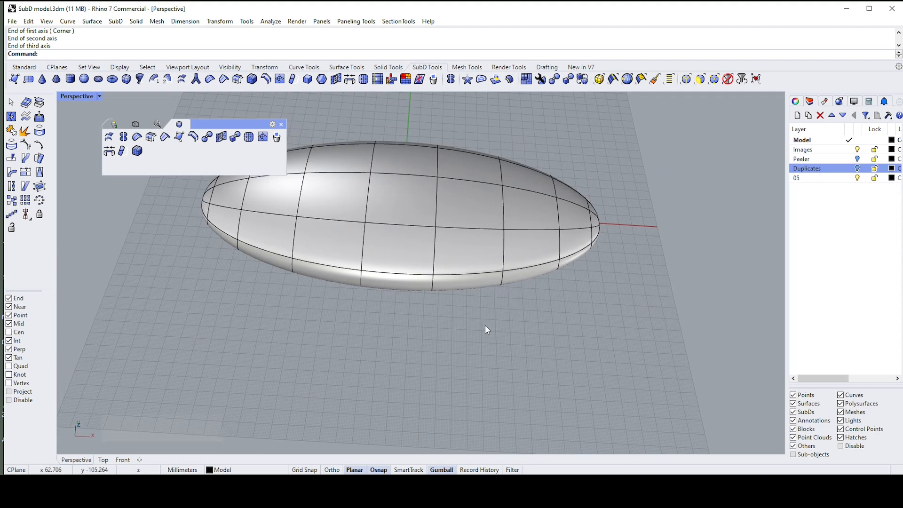
click(407, 469)
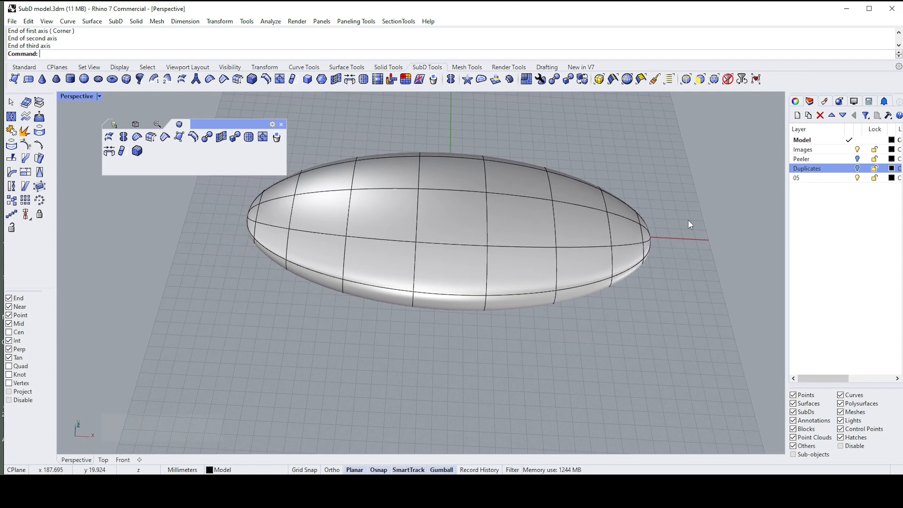
right_drag(687, 220, 464, 230)
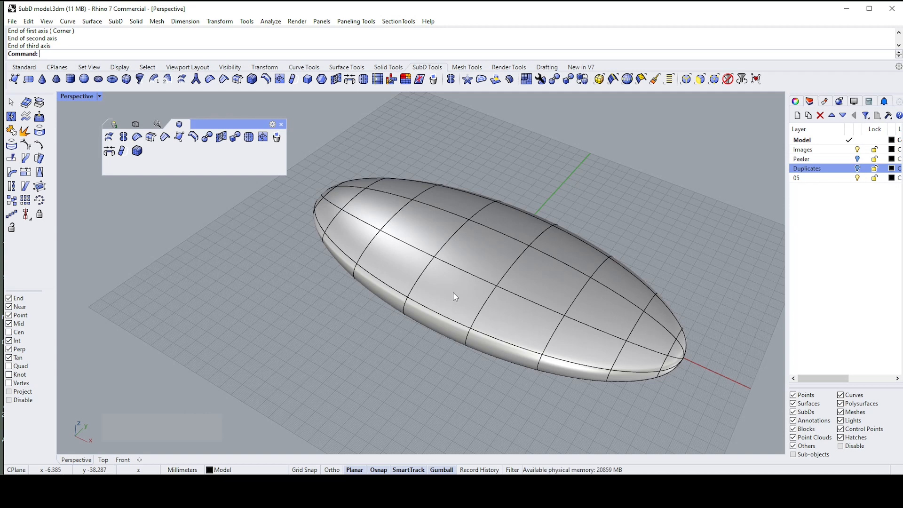
- Try sub-object selection on the ellipsoid with a single face, a vertex and two edges, clearing each selection
key(ctrl+shift)
ctrl+shift+click(455, 297)
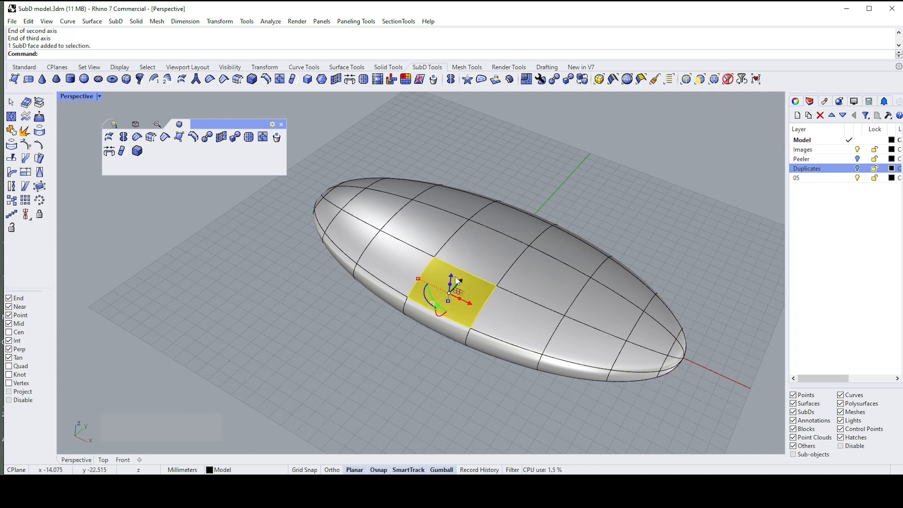
click(518, 195)
key(ctrl+shift)
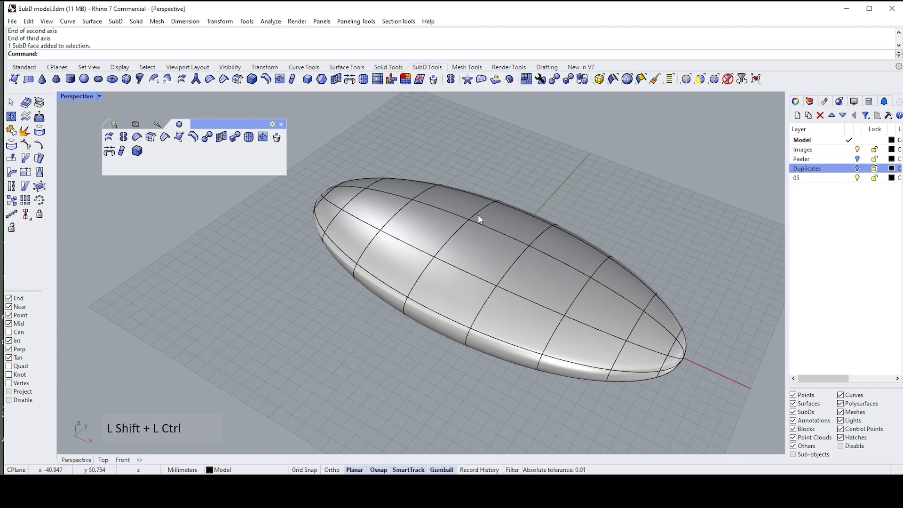
ctrl+shift+click(475, 217)
click(584, 185)
key(ctrl+shift)
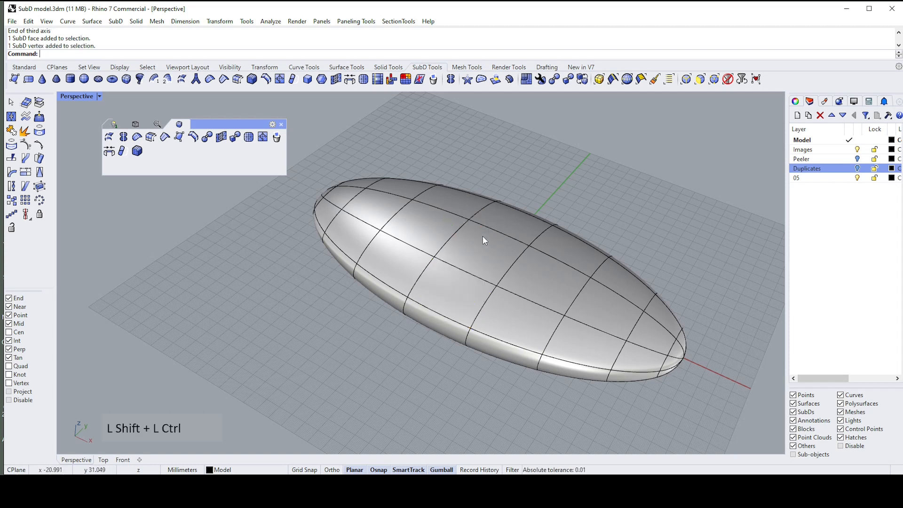
ctrl+shift+click(496, 231)
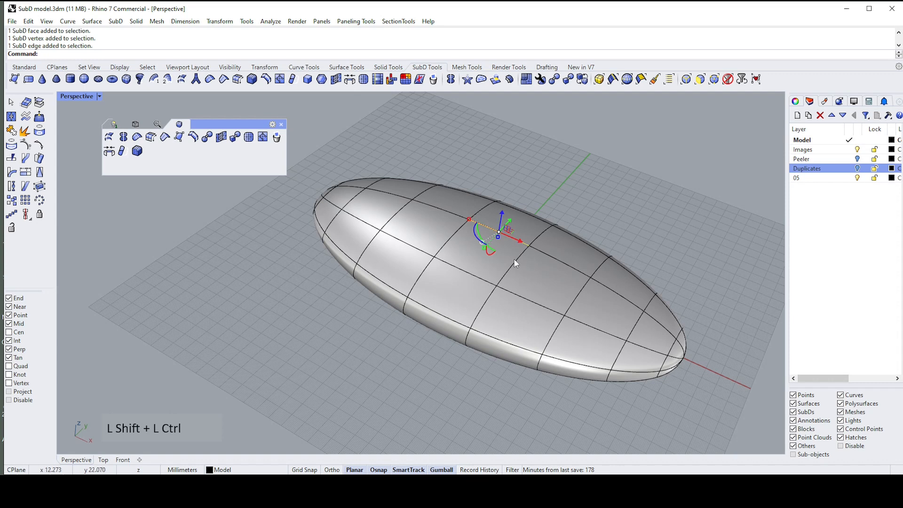
ctrl+shift+click(517, 262)
click(606, 185)
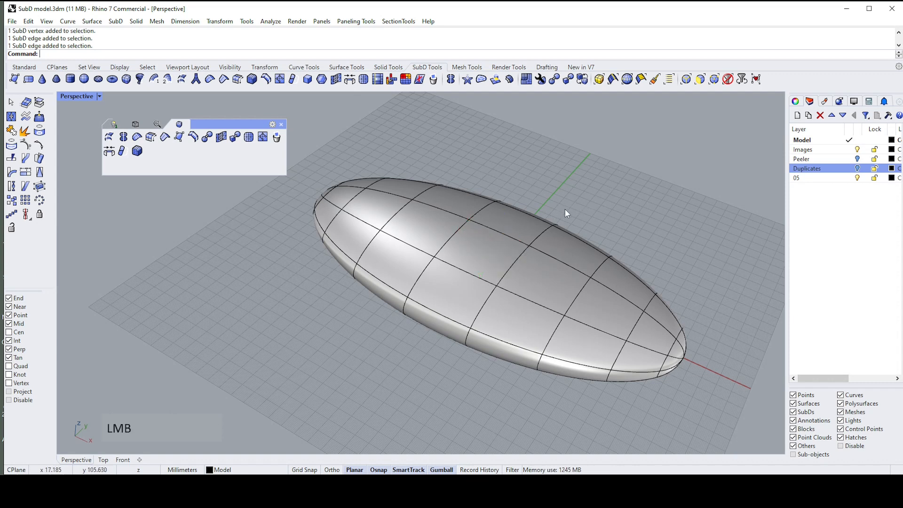
- Try pulling a single upper face of the ellipsoid upward, and undo the move
ctrl+shift+click(455, 286)
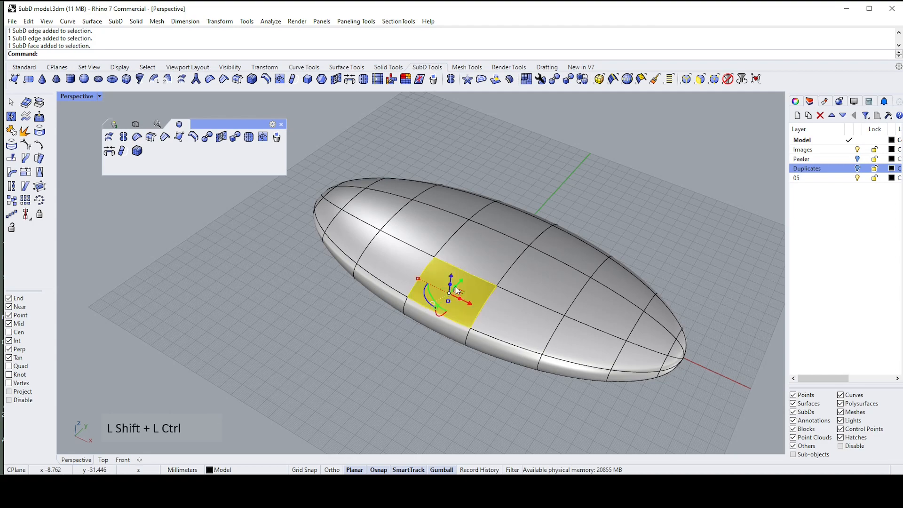
drag(455, 286, 486, 190)
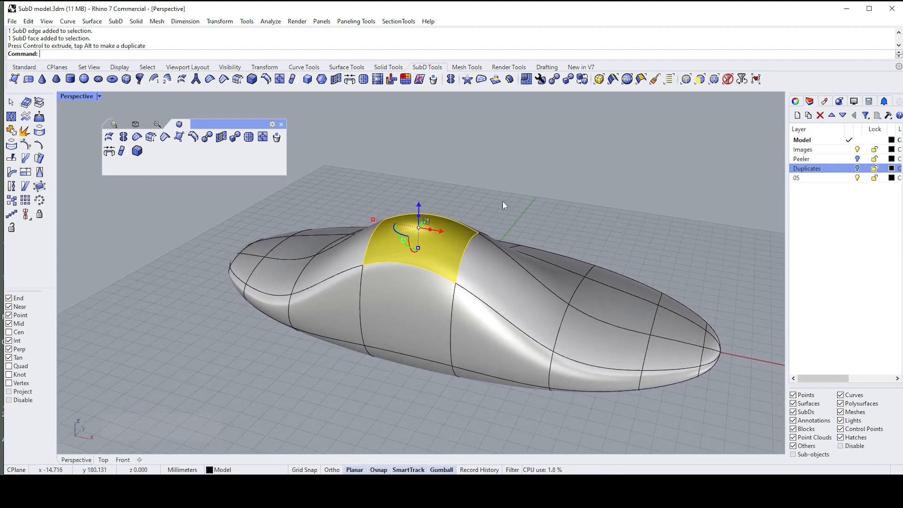
key(ctrl+z)
click(526, 189)
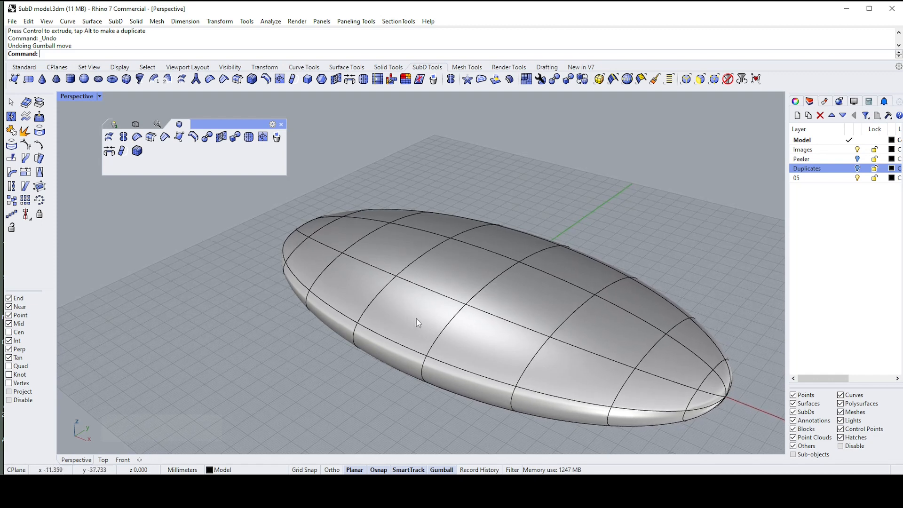
- Apply Reflect symmetry to the ellipsoid in the Top view, with the reflection plane running from the origin along the X axis
click(126, 137)
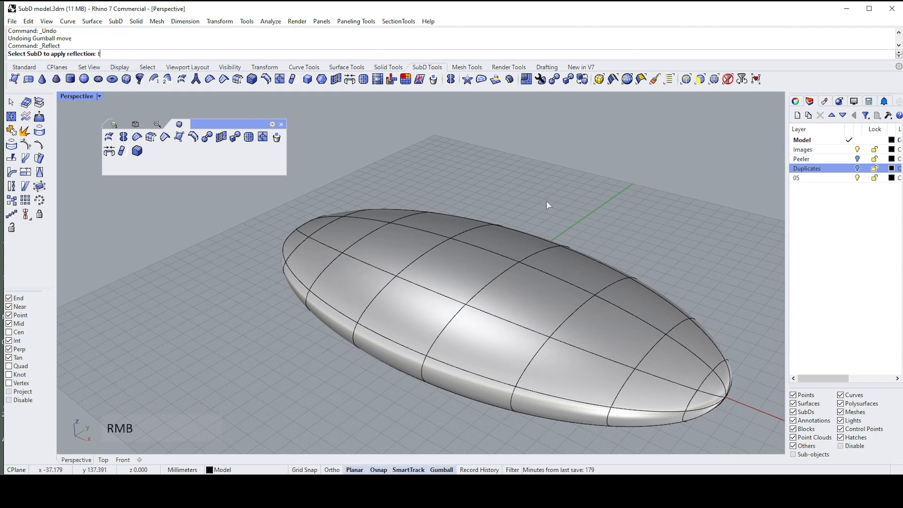
key(Return)
scroll(530, 228, down, 5)
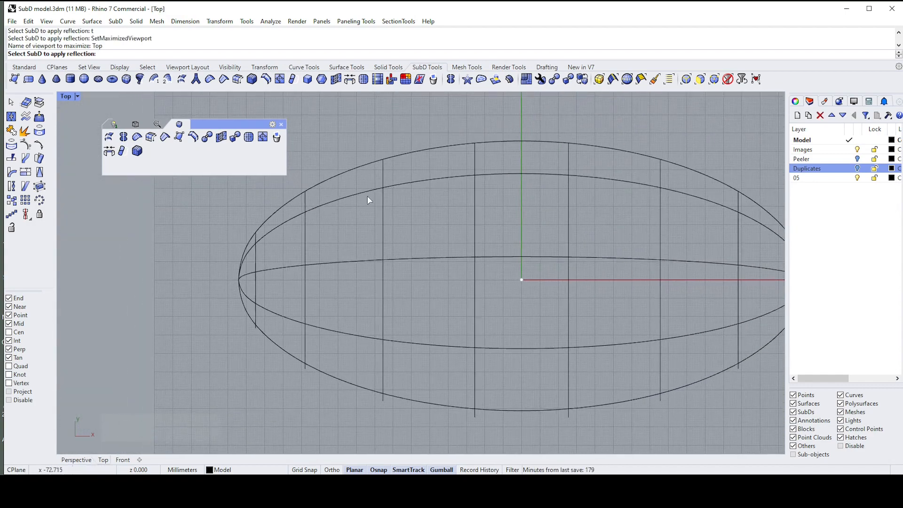
click(486, 258)
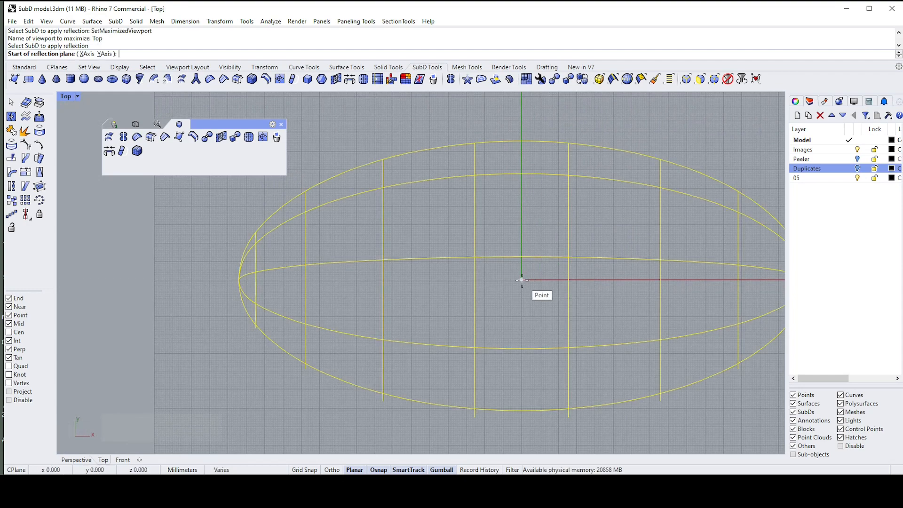
click(522, 280)
scroll(412, 277, down, 1)
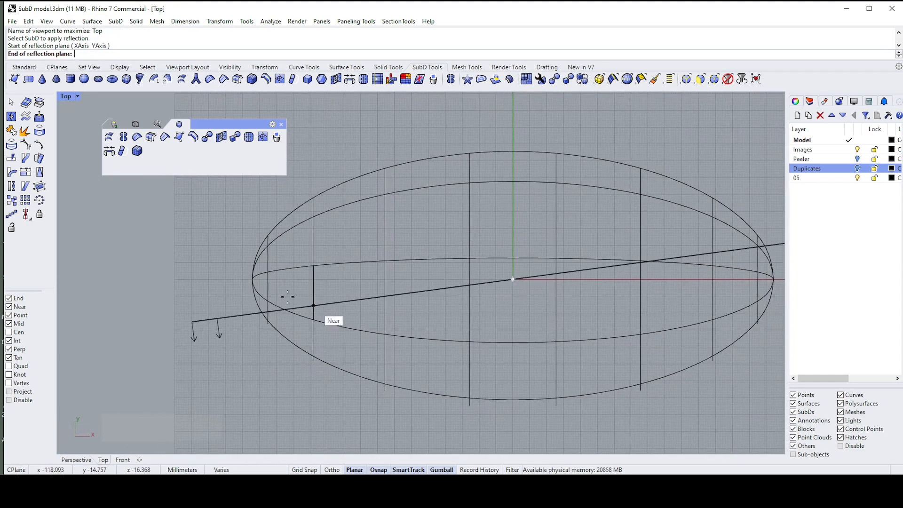
shift+click(204, 279)
right_click(205, 281)
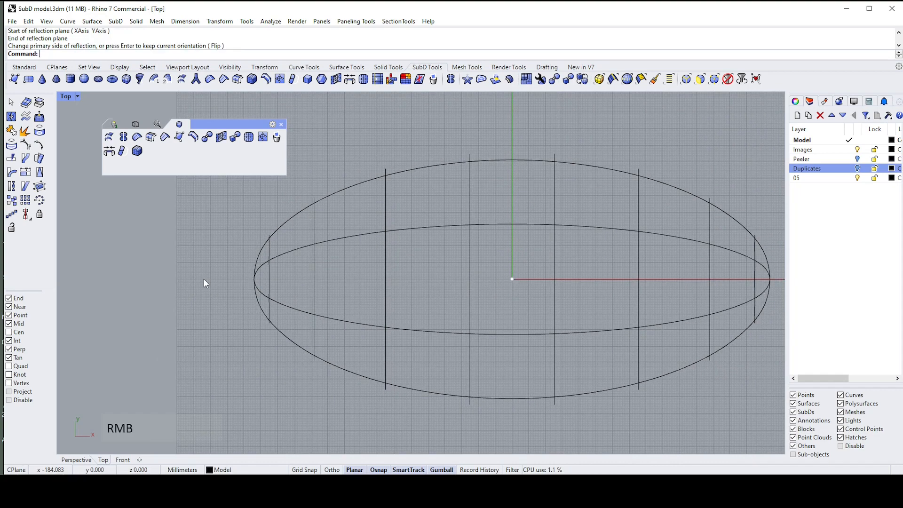
- Return to the Perspective view and inspect the reflected ellipsoid in flat SubD display before restoring smooth display
text(z)
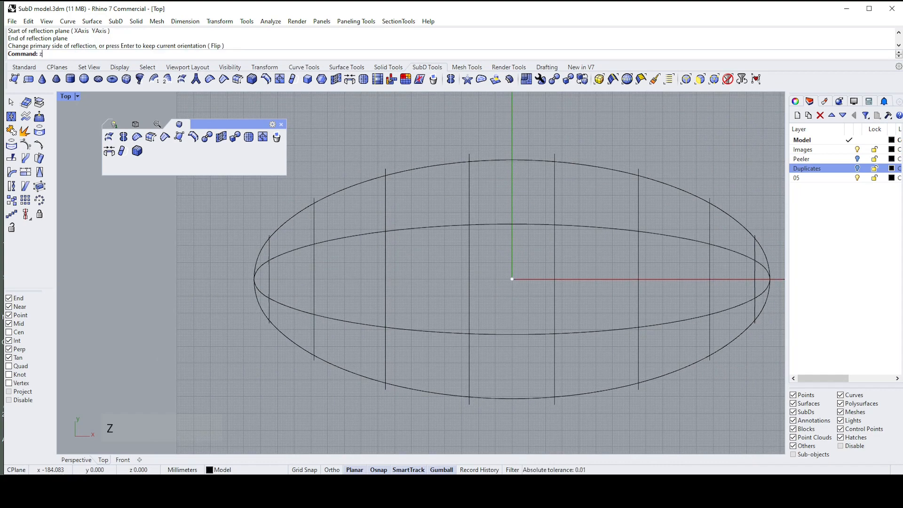
right_click(204, 279)
right_drag(402, 237, 523, 232)
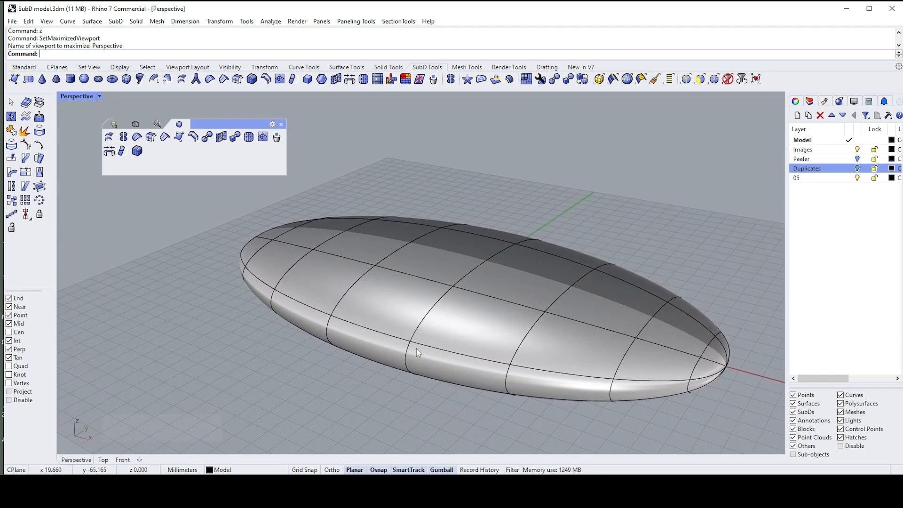
right_drag(508, 202, 500, 200)
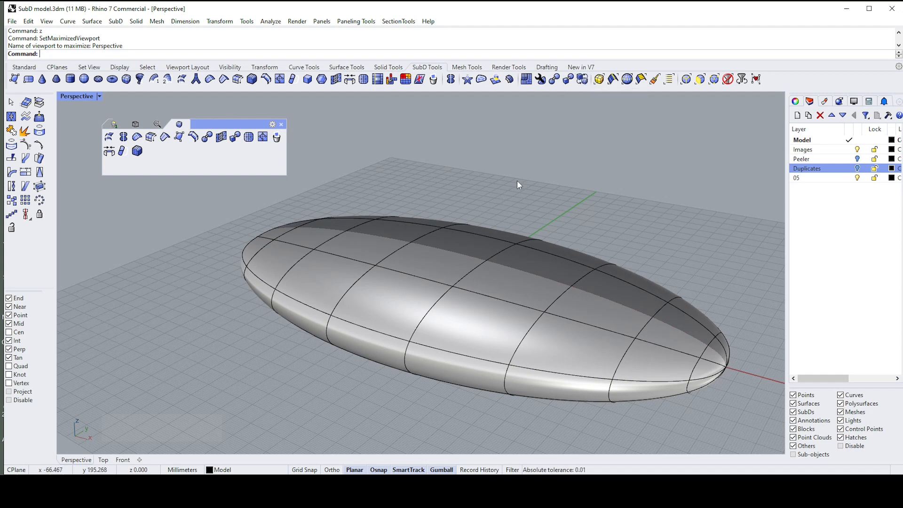
key(Tab)
right_drag(369, 289, 351, 262)
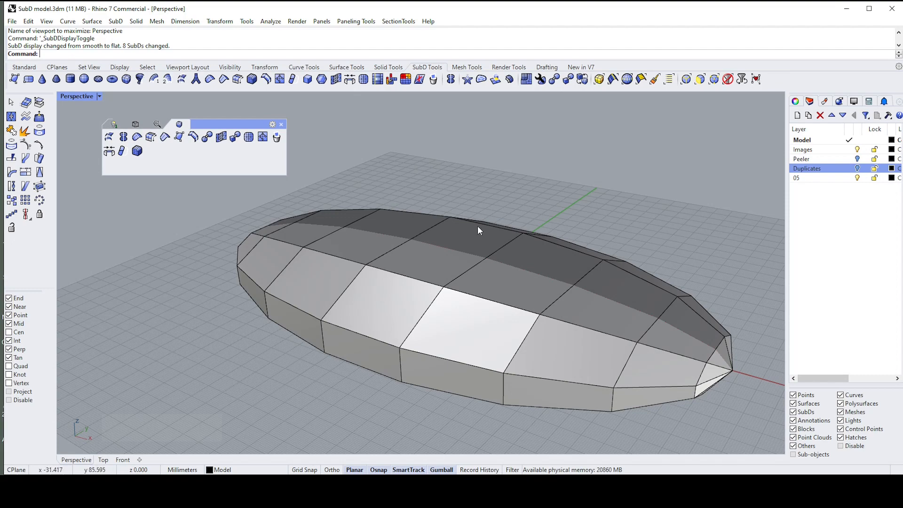
key(Tab)
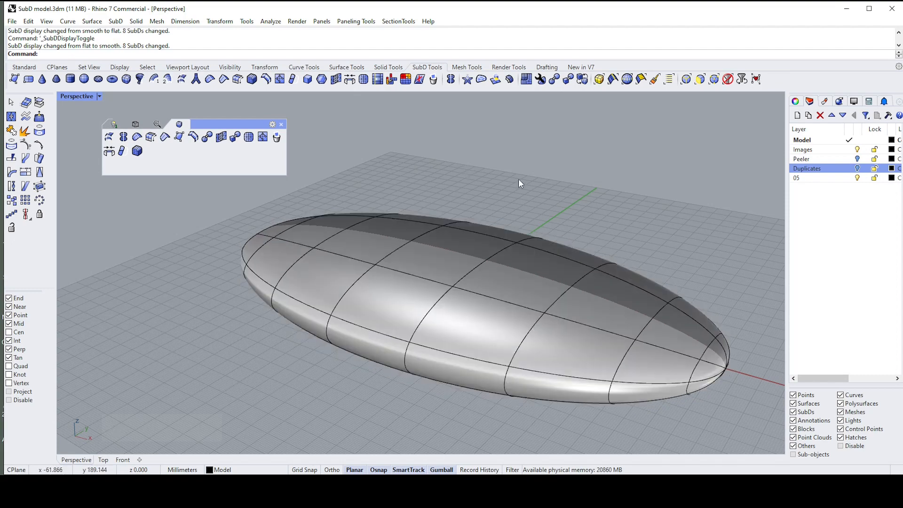
- Extrude two adjacent side faces of the ellipsoid outward in two segments to form mirrored arms, and adjust the arm's end faces
right_drag(518, 178, 415, 311)
scroll(407, 352, up, 2)
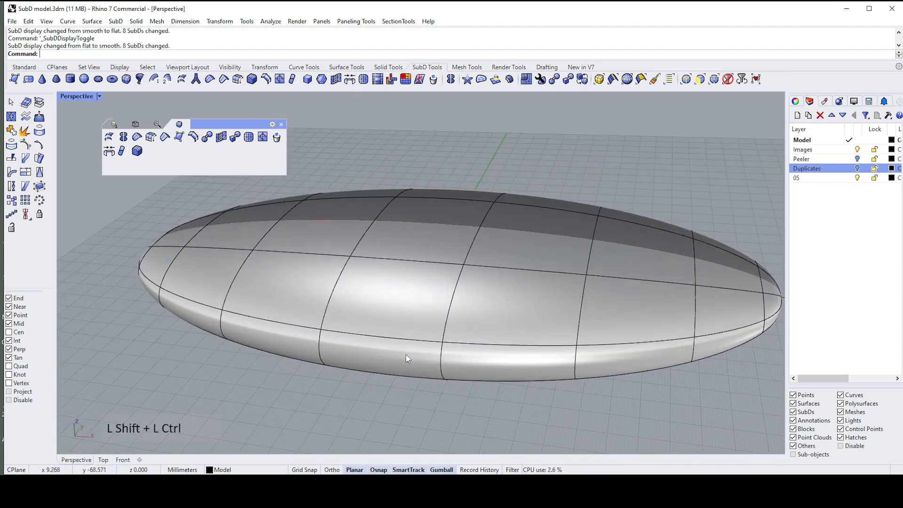
ctrl+shift+click(406, 356)
scroll(404, 348, up, 2)
scroll(405, 348, down, 3)
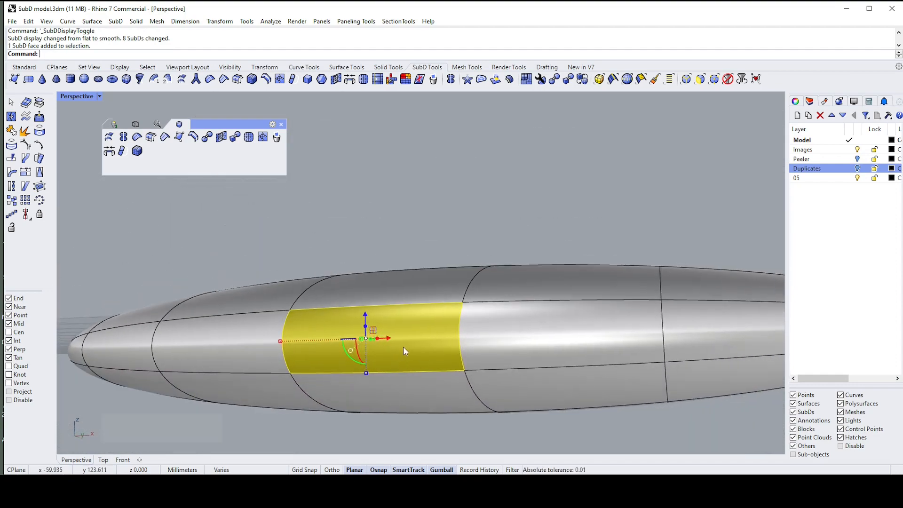
right_drag(403, 346, 398, 323)
ctrl+shift+click(312, 334)
drag(399, 323, 639, 339)
right_drag(640, 339, 551, 305)
drag(531, 282, 534, 311)
click(503, 200)
right_drag(503, 200, 431, 187)
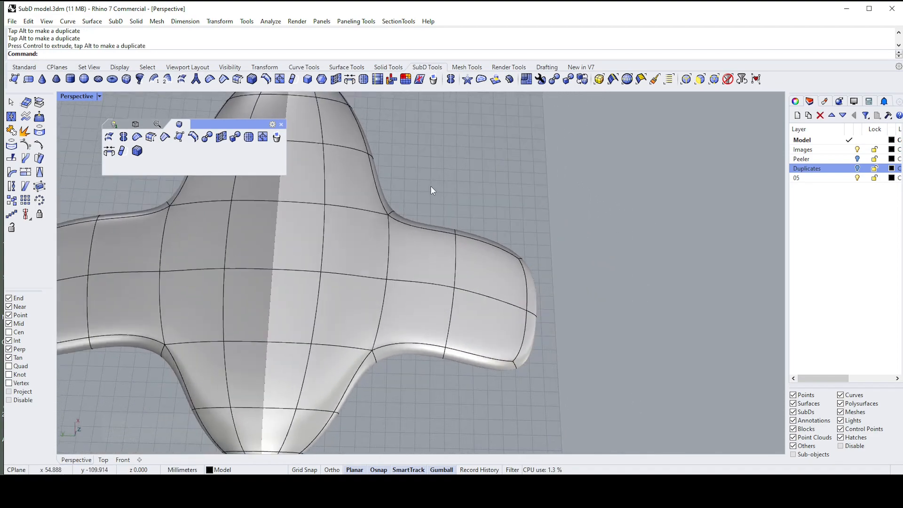
- Select the edge loop across the middle of the arm and shift it slightly along the X axis
ctrl+shift+drag(430, 186, 480, 412)
scroll(450, 301, up, 4)
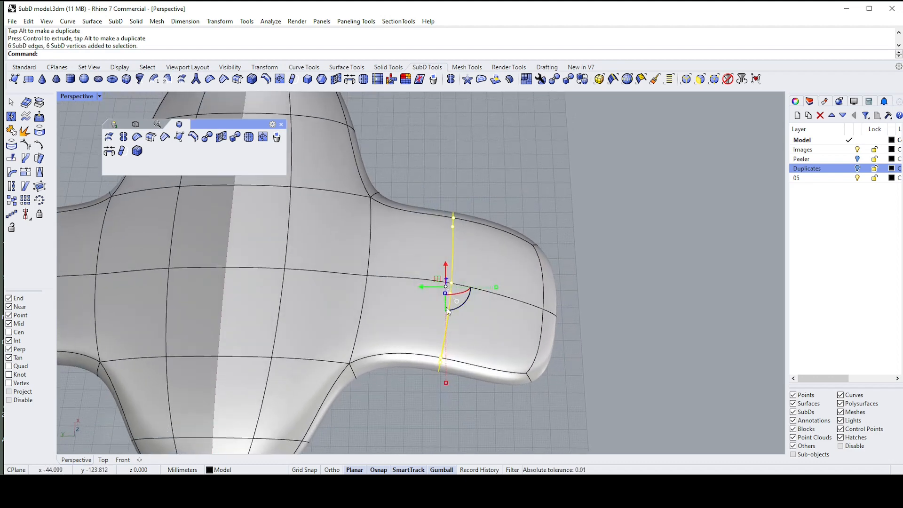
drag(447, 263, 447, 271)
click(497, 178)
- Extrude two adjacent faces near one end of the body upward in two segments to form a raised fin
right_drag(497, 178, 341, 281)
ctrl+shift+click(338, 283)
ctrl+shift+click(293, 297)
right_drag(293, 296, 323, 278)
drag(327, 305, 313, 237)
- Rotate the fin's selected end faces so its top tilts more steeply
scroll(306, 224, up, 5)
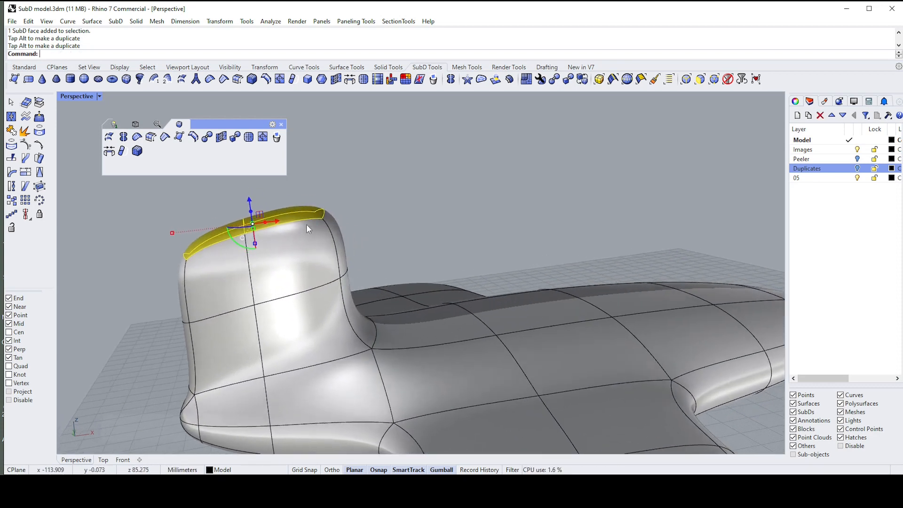
shift+right_drag(307, 225, 346, 268)
drag(272, 286, 277, 291)
scroll(423, 208, down, 1)
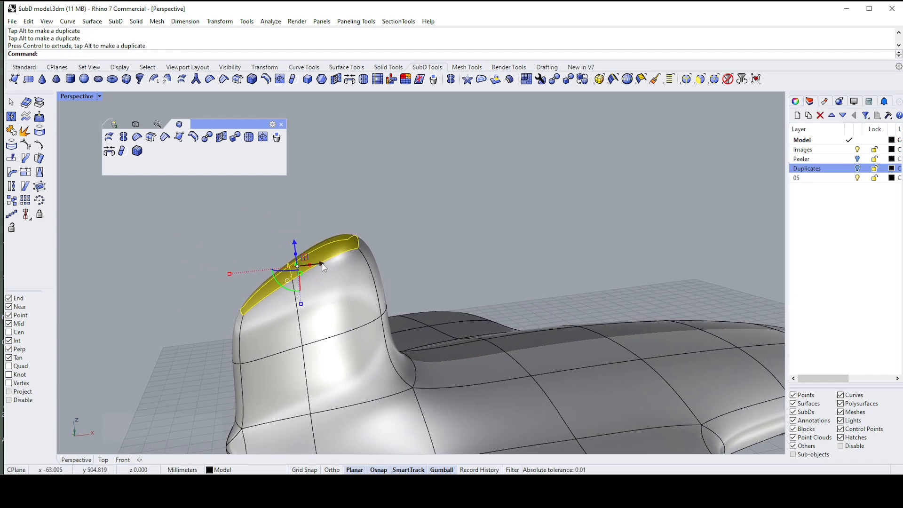
- Shift the fin's selected top faces back along the X axis, and move the vertices at the fin's base to refine the transition
drag(324, 267, 226, 276)
click(405, 229)
scroll(405, 230, down, 3)
right_drag(407, 235, 430, 293)
scroll(431, 292, up, 2)
ctrl+shift+click(429, 301)
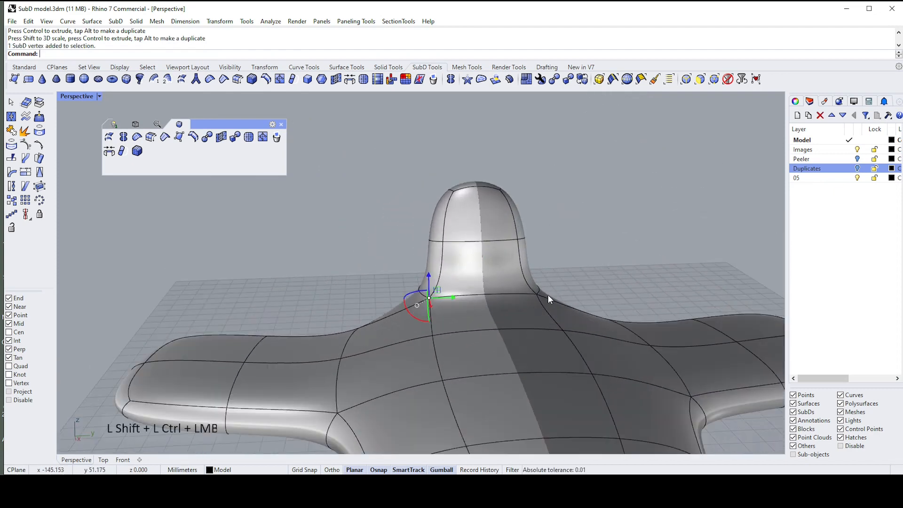
ctrl+shift+click(536, 295)
drag(428, 301, 453, 296)
right_drag(571, 248, 515, 277)
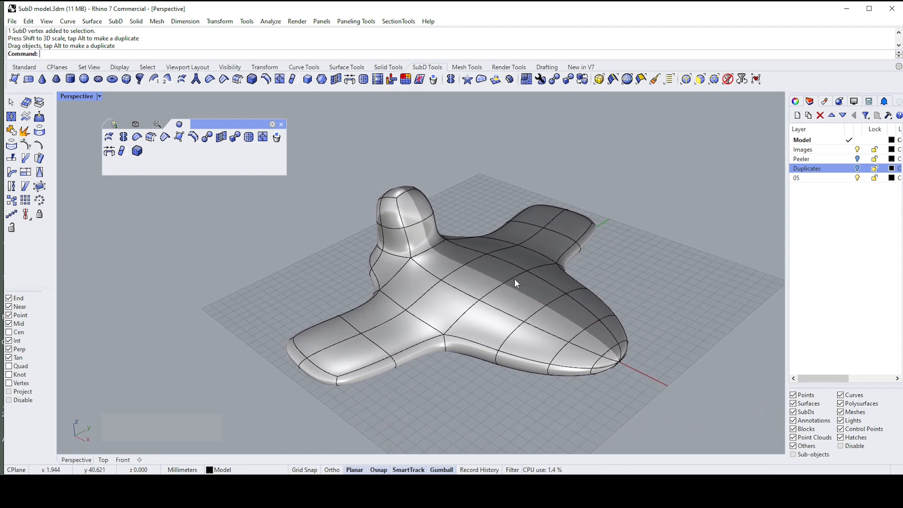
- Delete the practice SubD body and make the Images layer current
click(514, 279)
key(Delete)
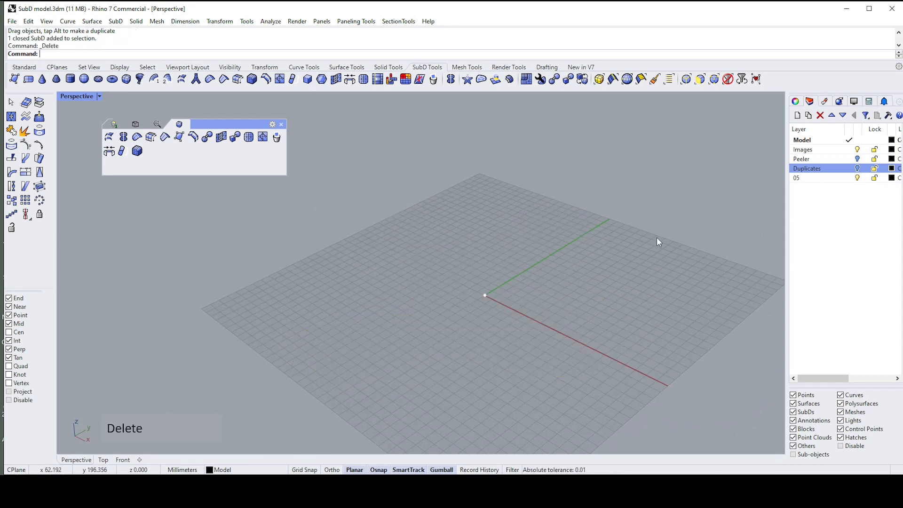
click(847, 149)
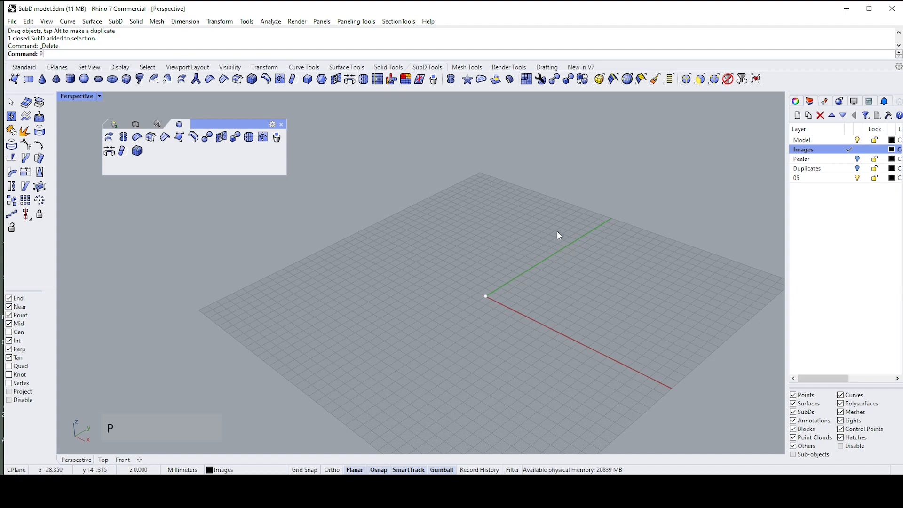
- Insert the fork top-view image (Fork AC1 top) as a picture on the construction plane, with its first corner at the origin
key(Return)
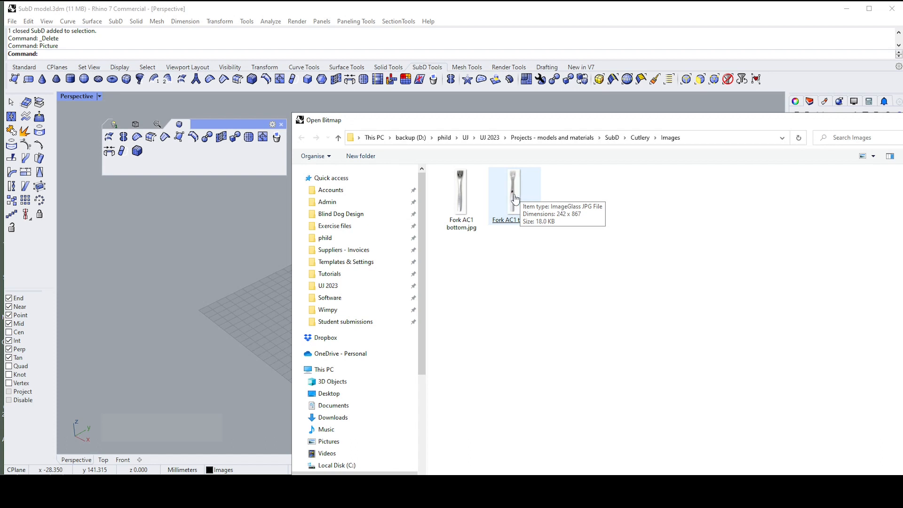
double_click(513, 197)
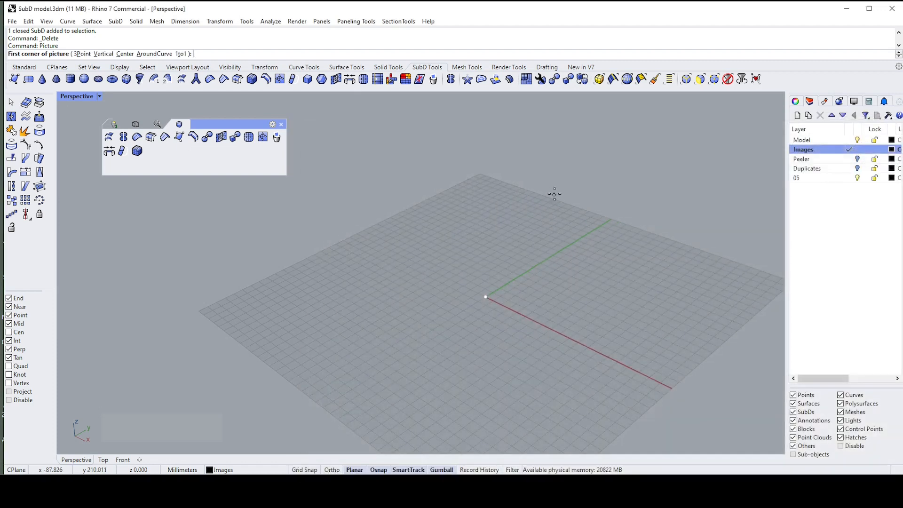
click(457, 299)
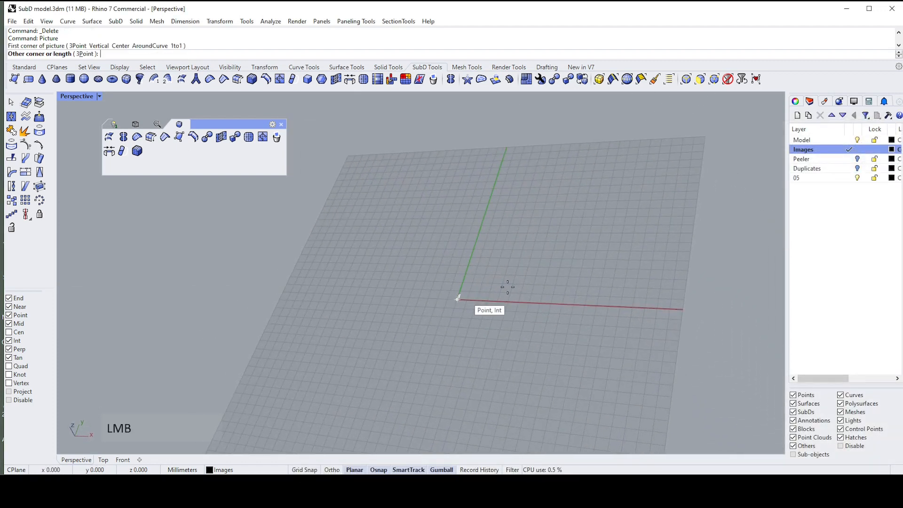
click(516, 251)
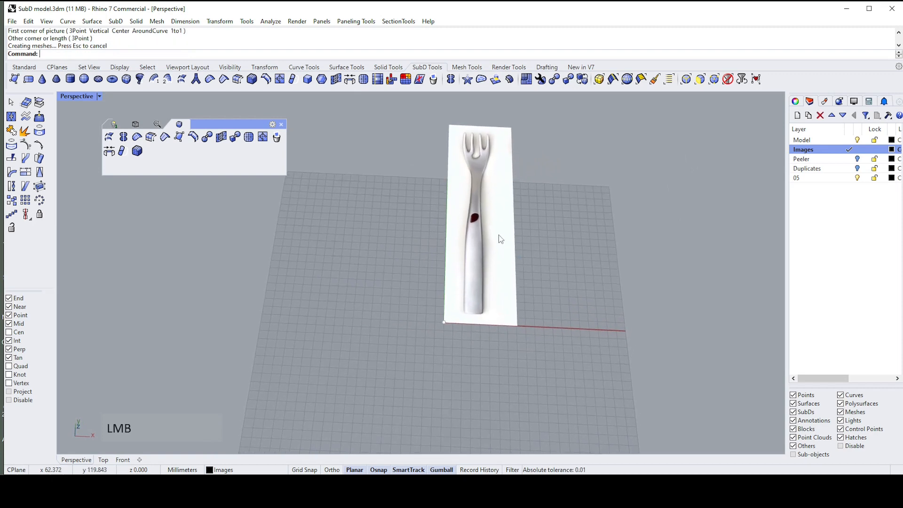
- Rotate the fork picture to lie lengthwise along the X axis, and move it over the axis and below the grid
right_drag(452, 224, 469, 230)
drag(470, 232, 502, 227)
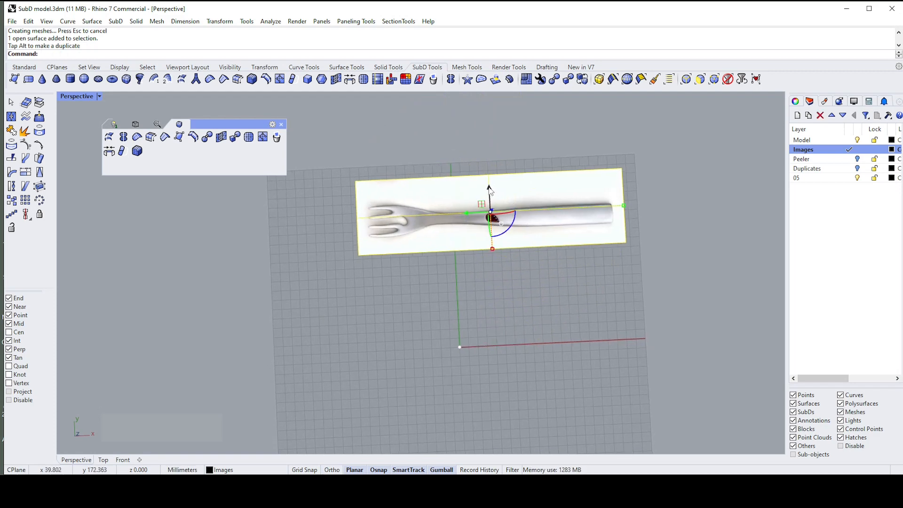
drag(488, 188, 497, 321)
right_drag(548, 313, 502, 297)
drag(500, 301, 505, 348)
click(585, 253)
right_drag(585, 253, 564, 240)
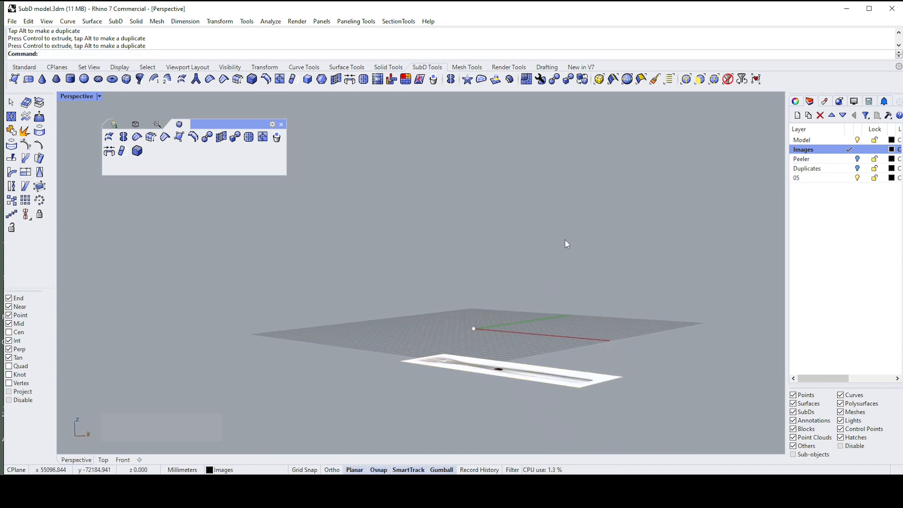
- In the Top view, draw a 220 by 50 mm rectangle with its first corner at the origin
text(t)
right_click(494, 252)
right_drag(494, 252, 359, 259)
scroll(367, 257, down, 2)
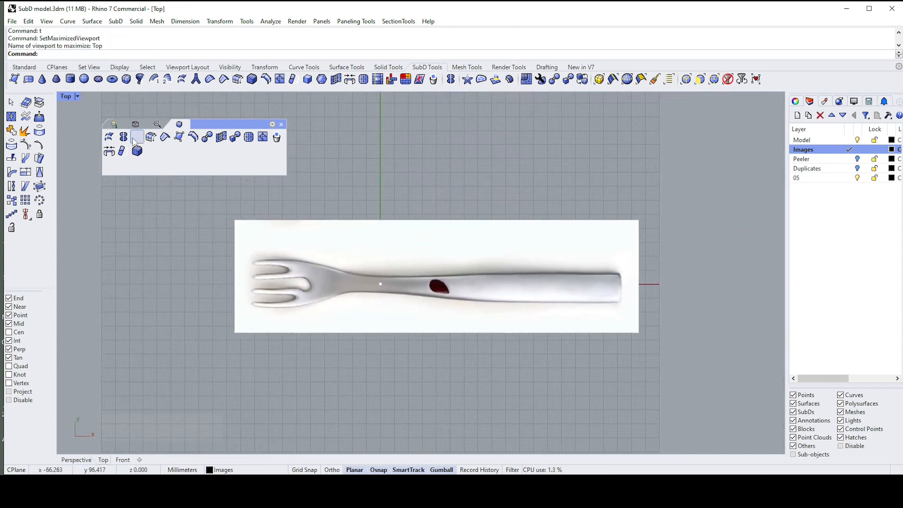
click(115, 125)
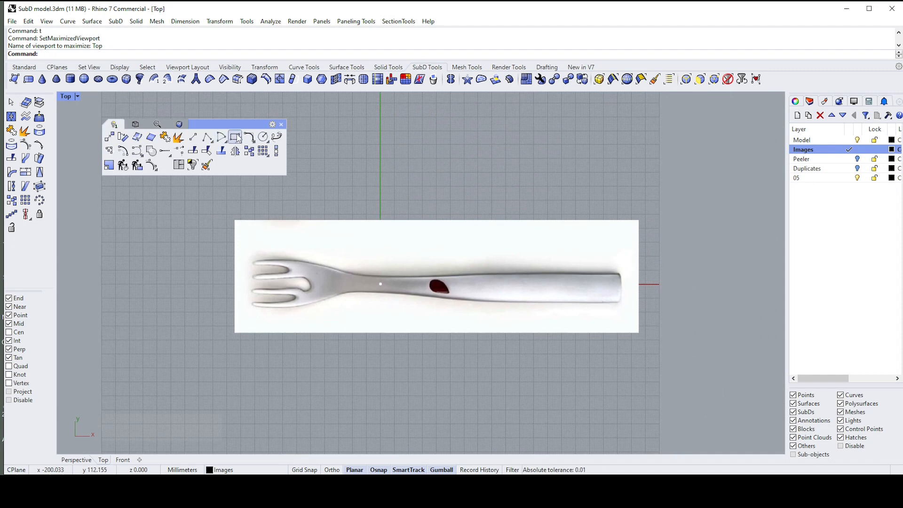
click(235, 136)
right_drag(414, 269, 383, 270)
click(349, 283)
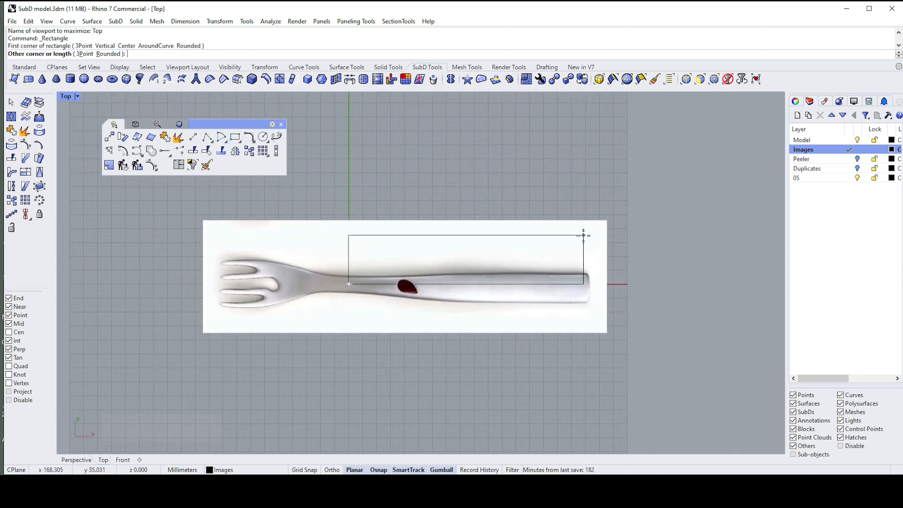
text(220)
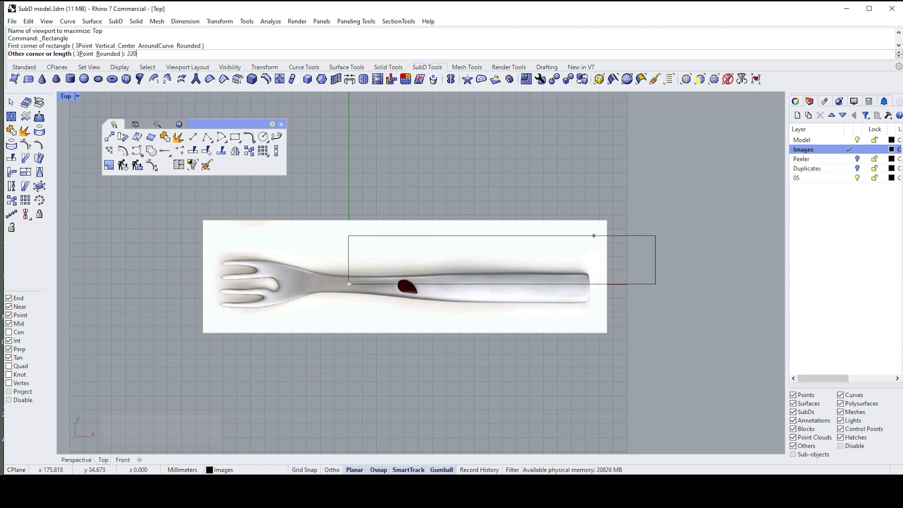
text(,50)
key(Return)
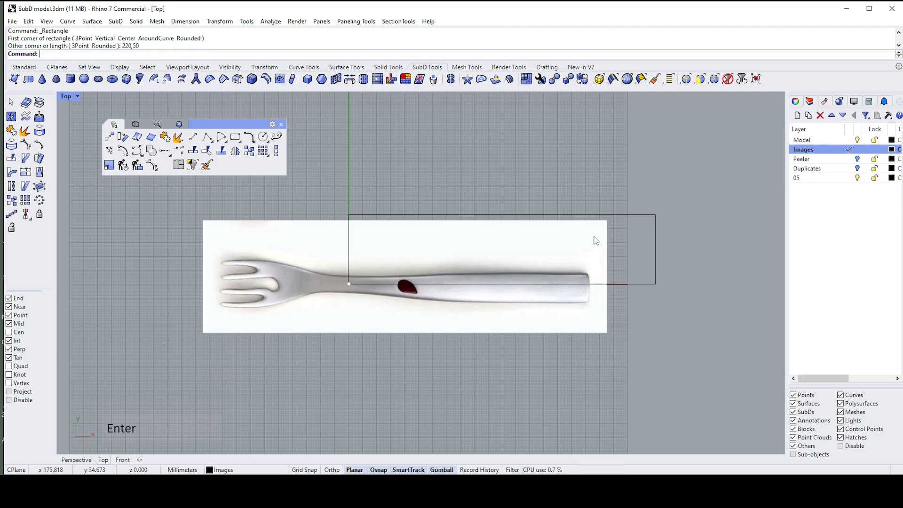
- Move the 220 by 50 mm rectangle so that it is centred on the origin
click(658, 244)
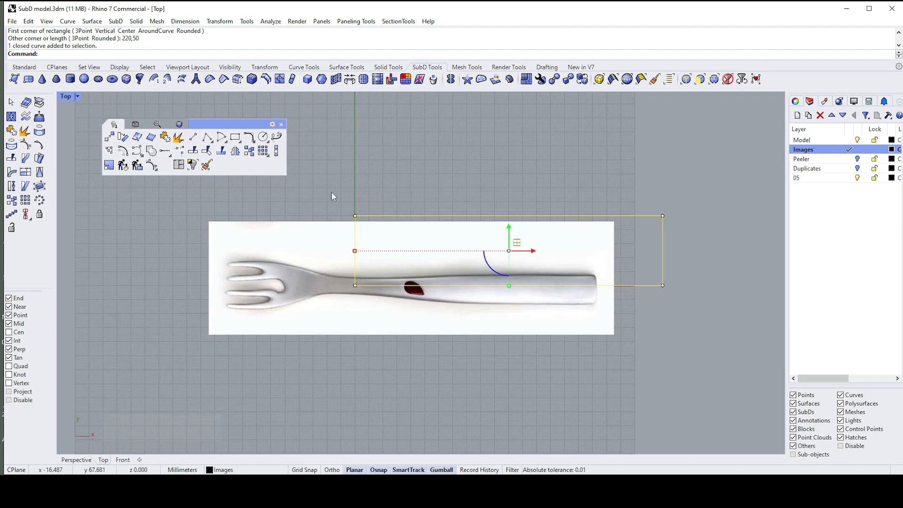
drag(512, 255, 359, 291)
click(454, 199)
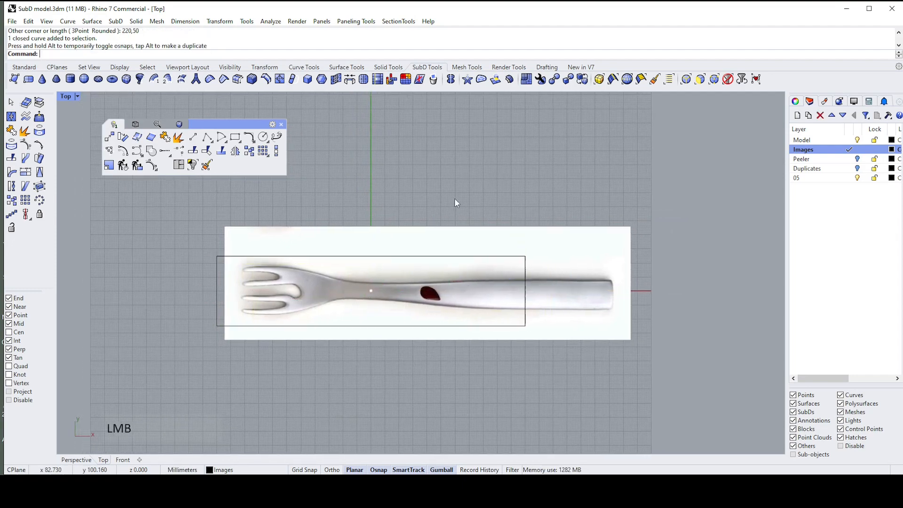
- Move the fork picture along the X axis and scale it down uniformly to roughly match the rectangle's length
click(422, 275)
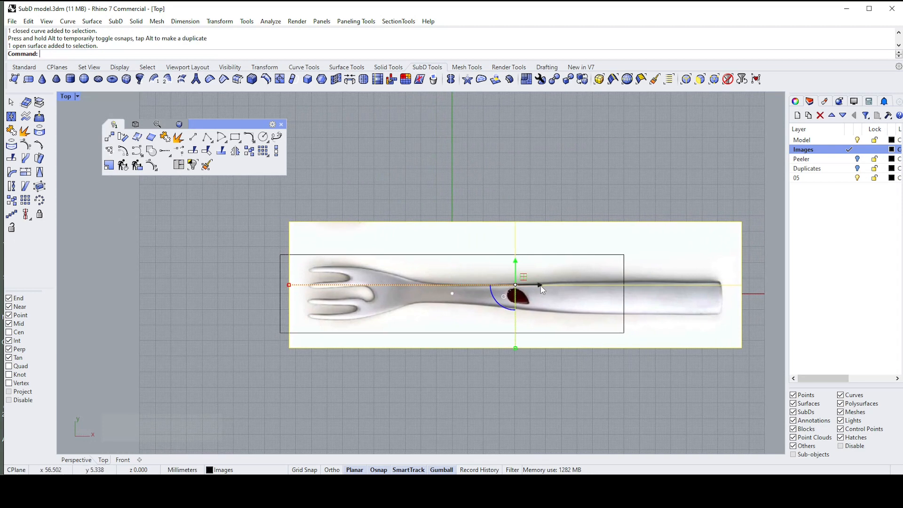
drag(542, 289, 488, 302)
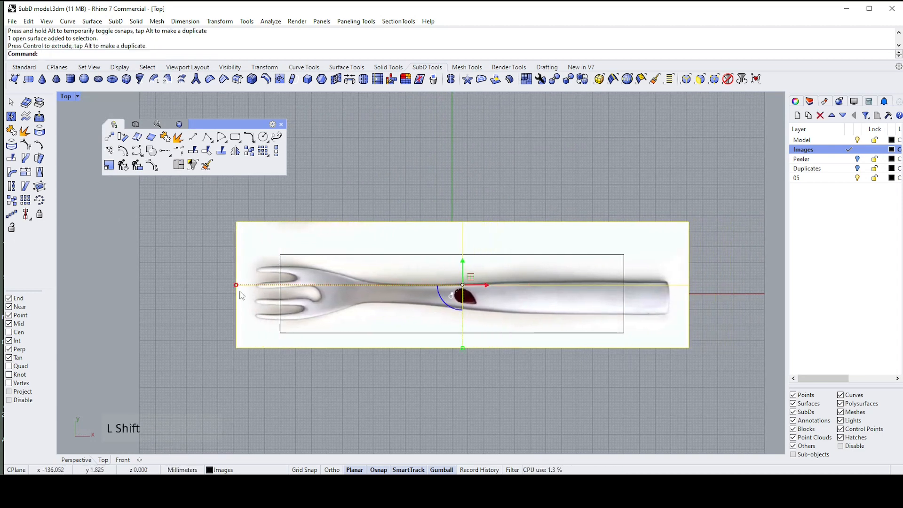
shift+drag(236, 286, 271, 286)
drag(487, 287, 479, 289)
scroll(473, 297, up, 3)
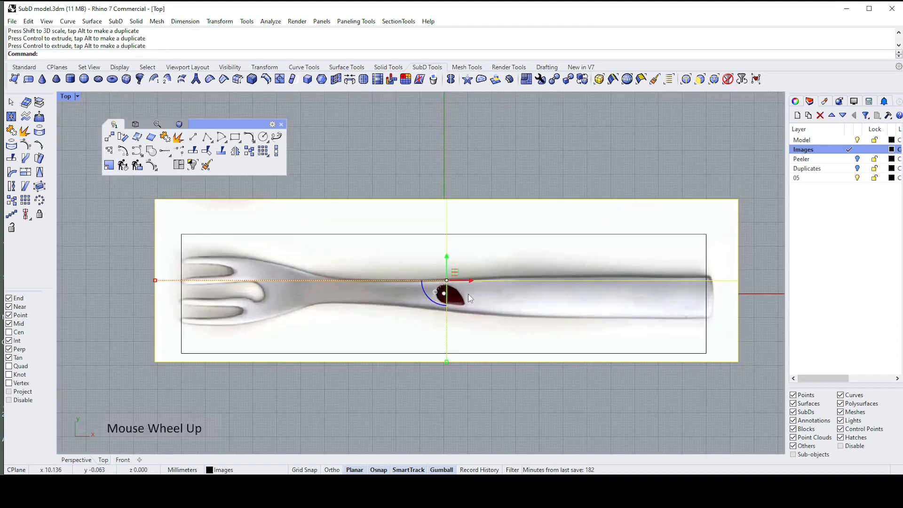
- Nudge the fork picture 1.2 mm in total towards negative X and scale it slightly so the fork fits the rectangle's ends
key(Left)
key(Left)
key(Left)
key(Left)
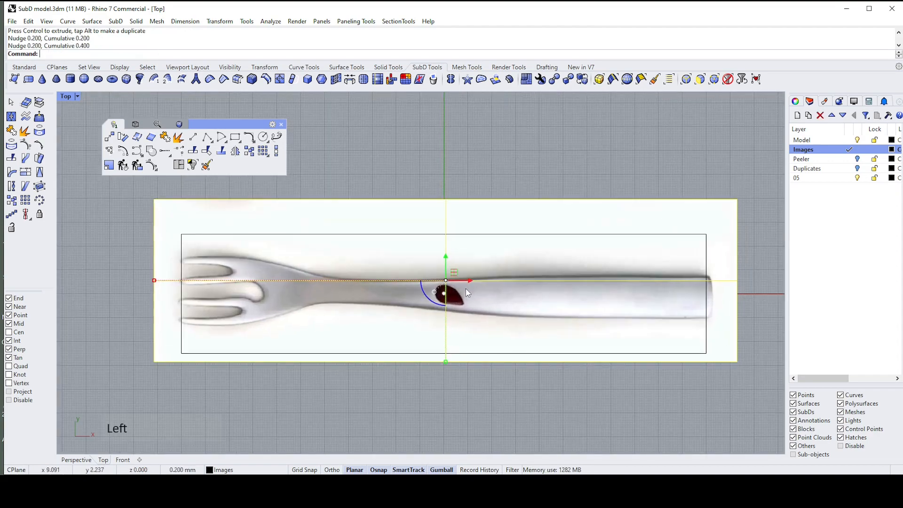
shift+click(154, 284)
shift+drag(155, 281, 157, 282)
right_drag(283, 263, 286, 264)
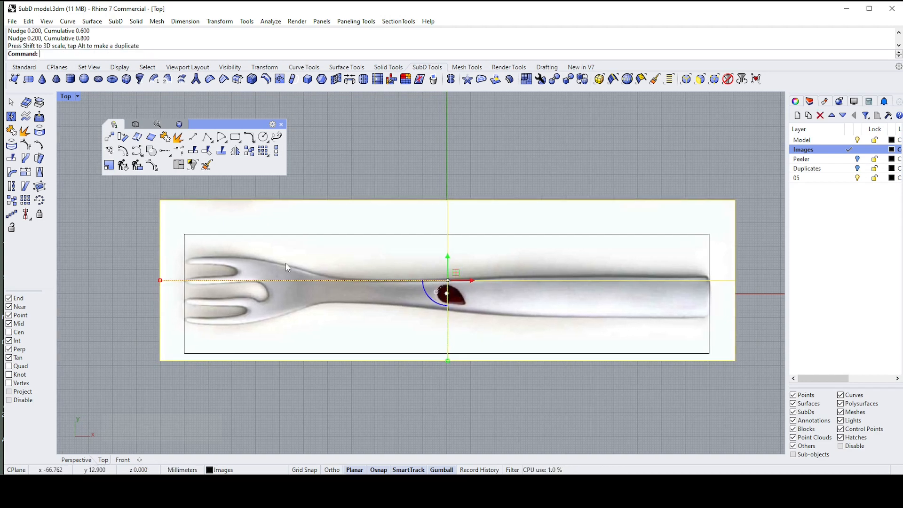
key(Left)
key(Left)
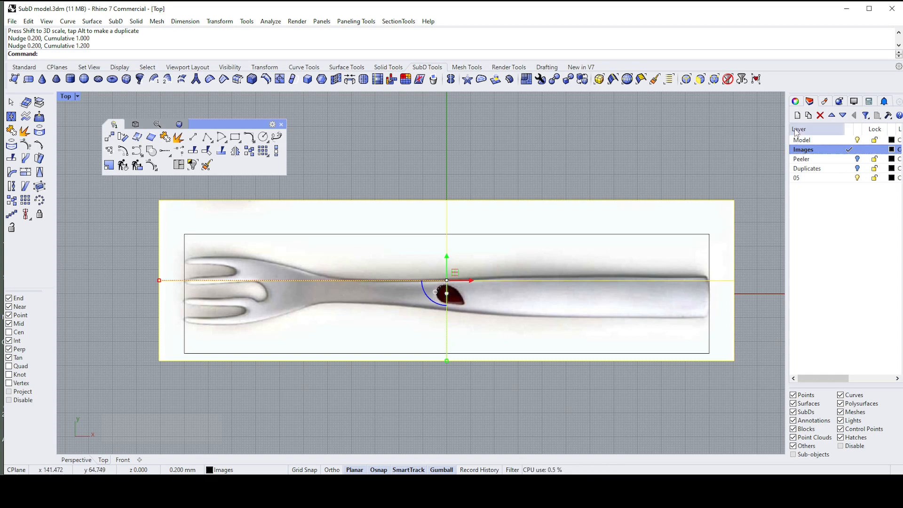
- Set the transparency of the fork picture's material to 53%
click(794, 102)
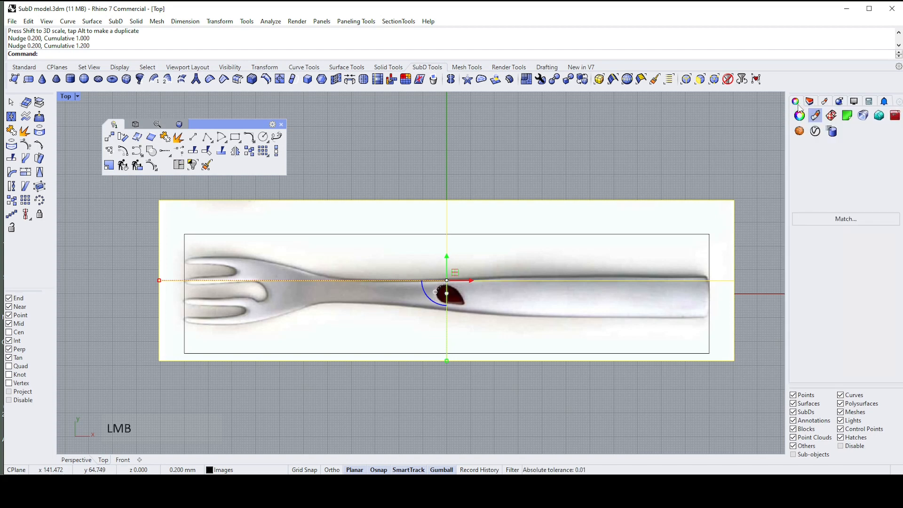
click(815, 117)
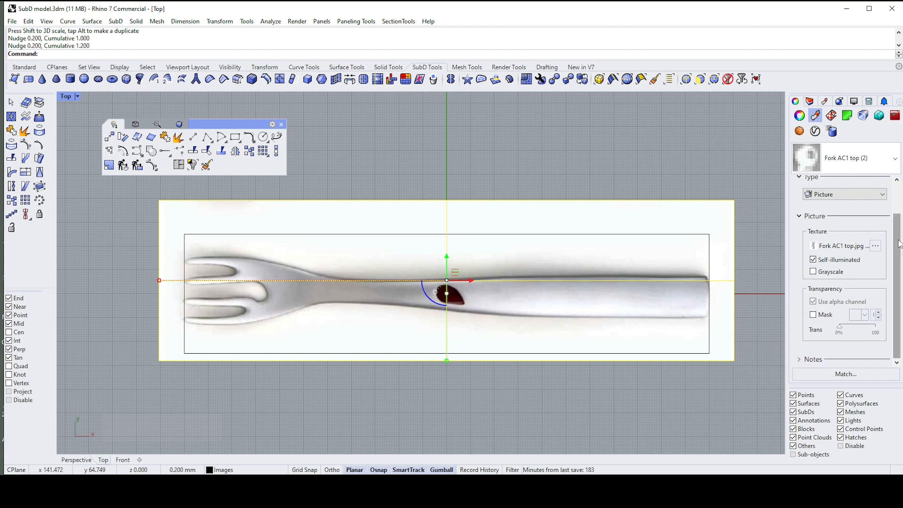
drag(893, 248, 892, 325)
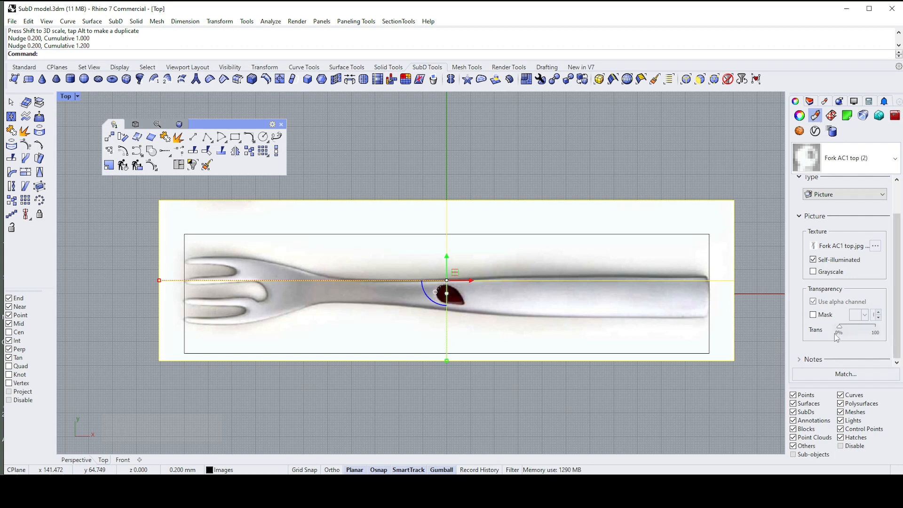
drag(839, 335, 857, 334)
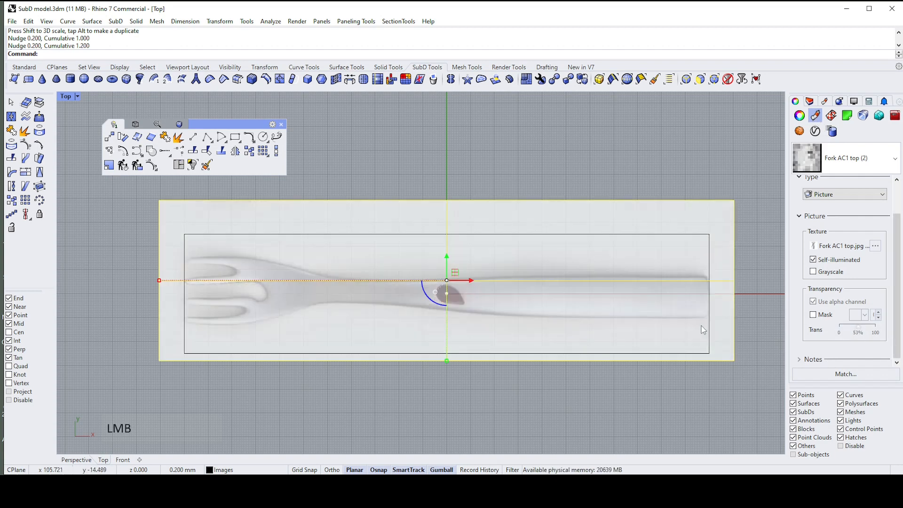
click(696, 163)
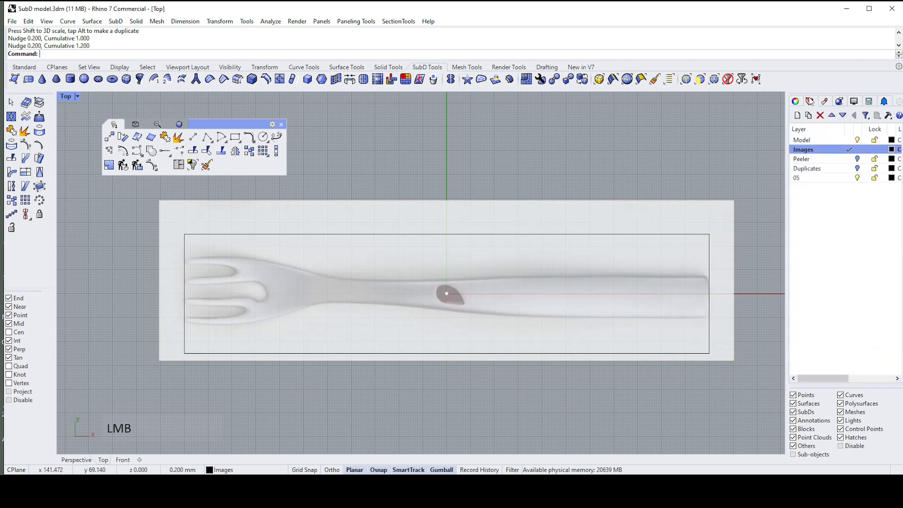
- Make the Model layer current and lock the Images layer
click(809, 101)
click(873, 153)
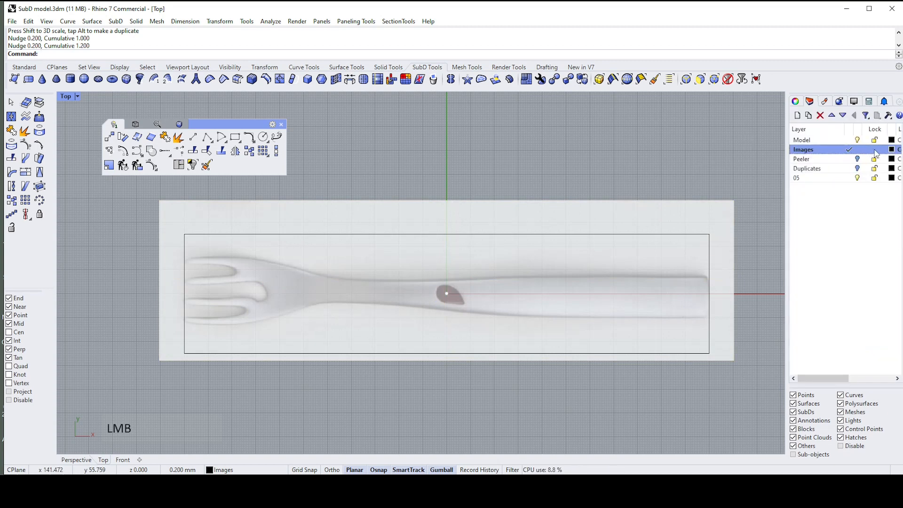
click(875, 150)
click(850, 140)
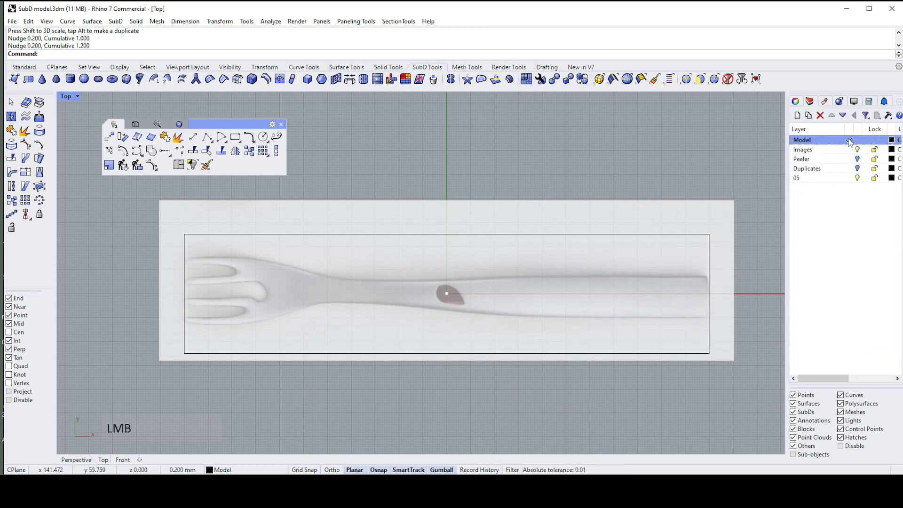
click(873, 153)
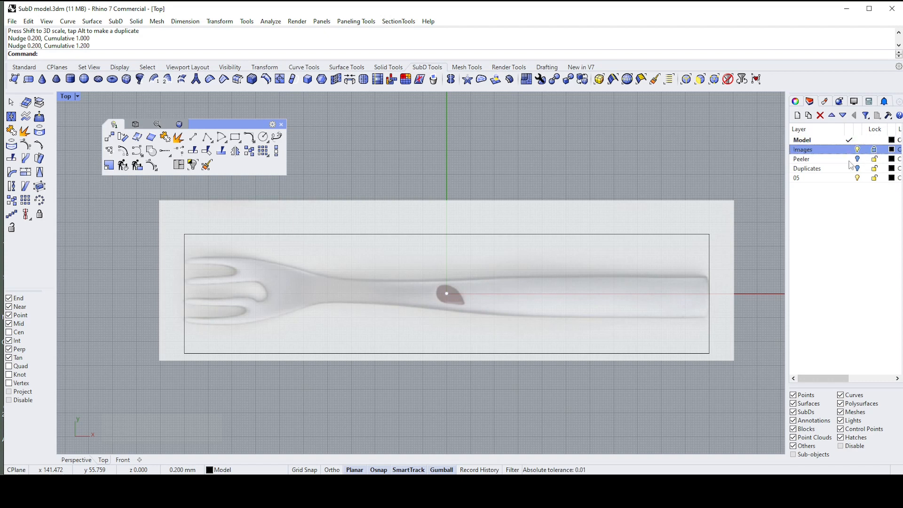
click(650, 238)
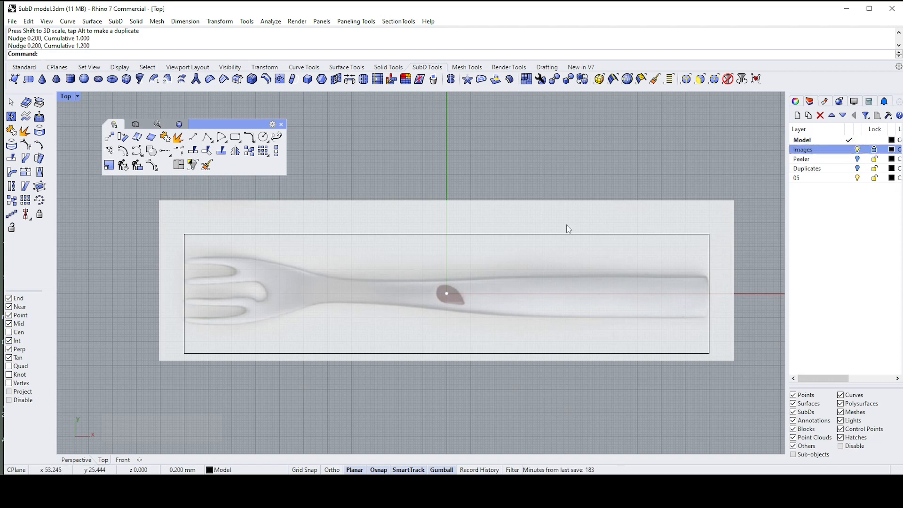
- Check the picture's position relative to the rectangle in the Perspective view, and return to the Top view with the SubD tools shown
text(z)
right_click(457, 257)
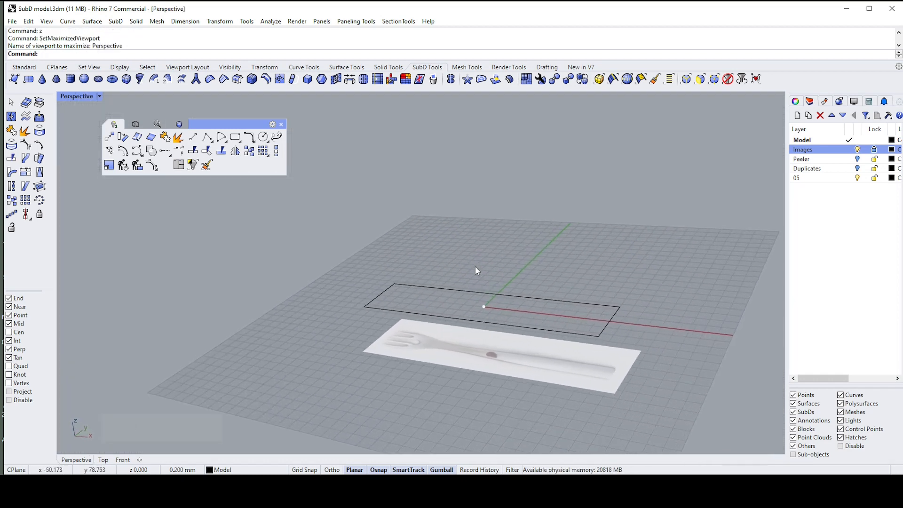
text(t)
right_click(469, 264)
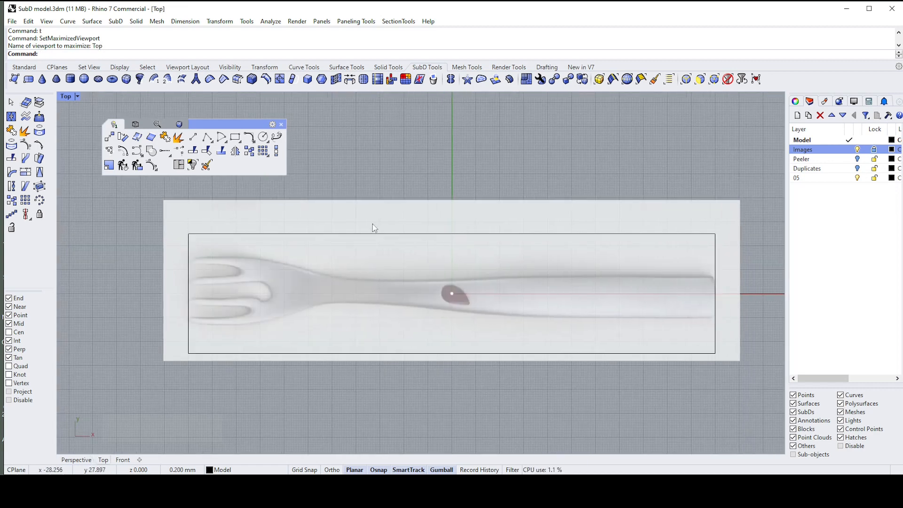
click(179, 125)
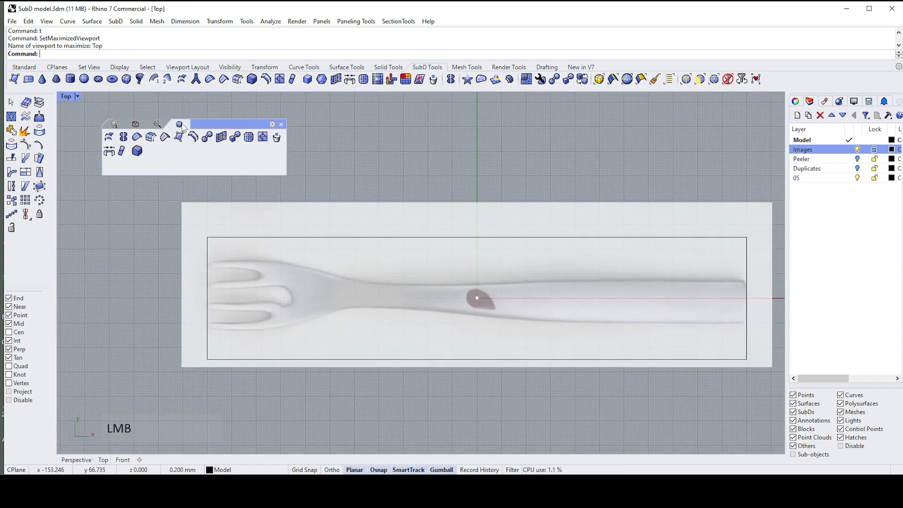
- Start a degree-3 control point curve tracing the fork's upper edge from behind the tines through the neck to the Y axis
click(109, 137)
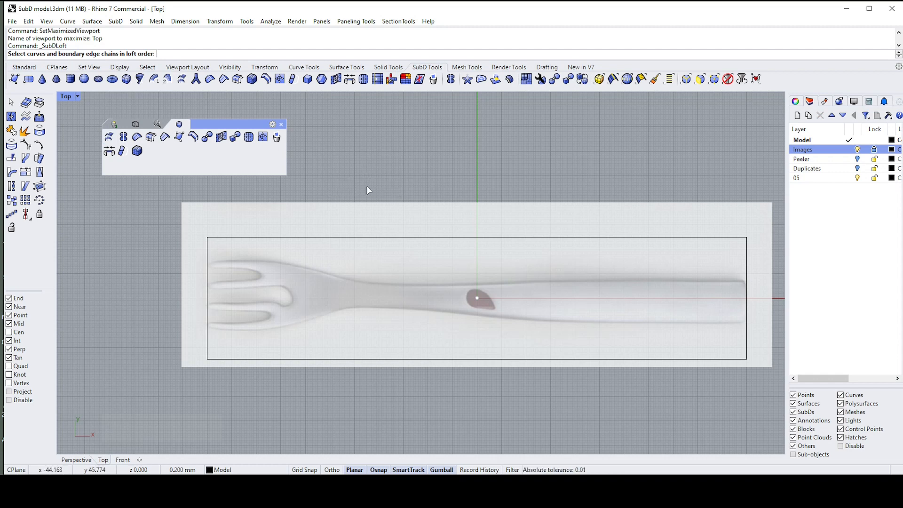
click(114, 124)
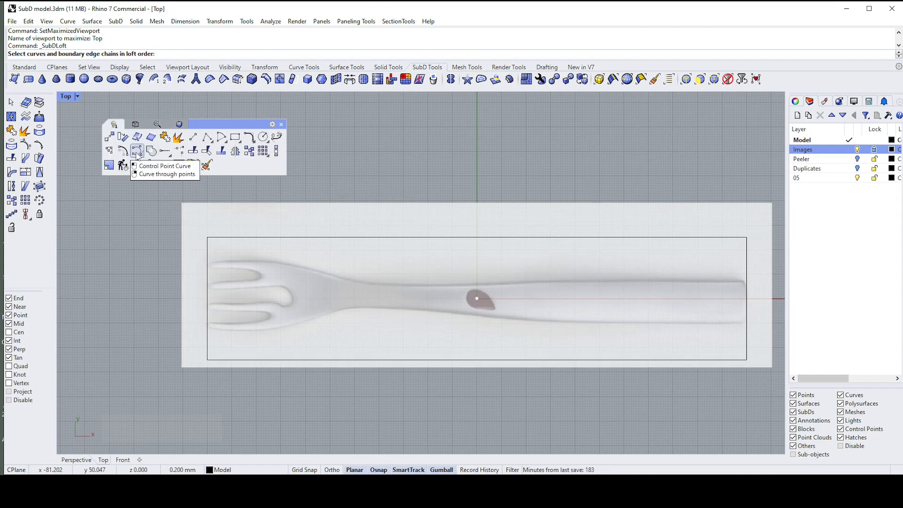
click(137, 151)
scroll(277, 262, up, 3)
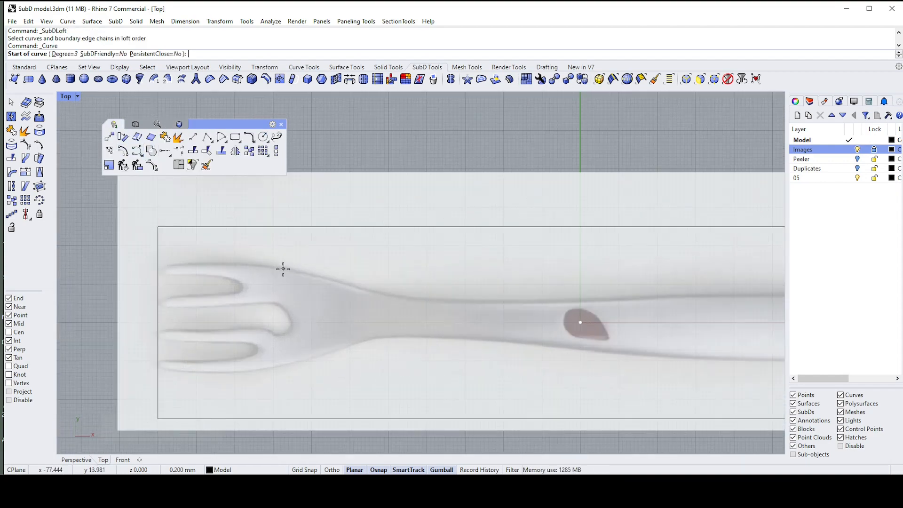
click(284, 269)
click(326, 277)
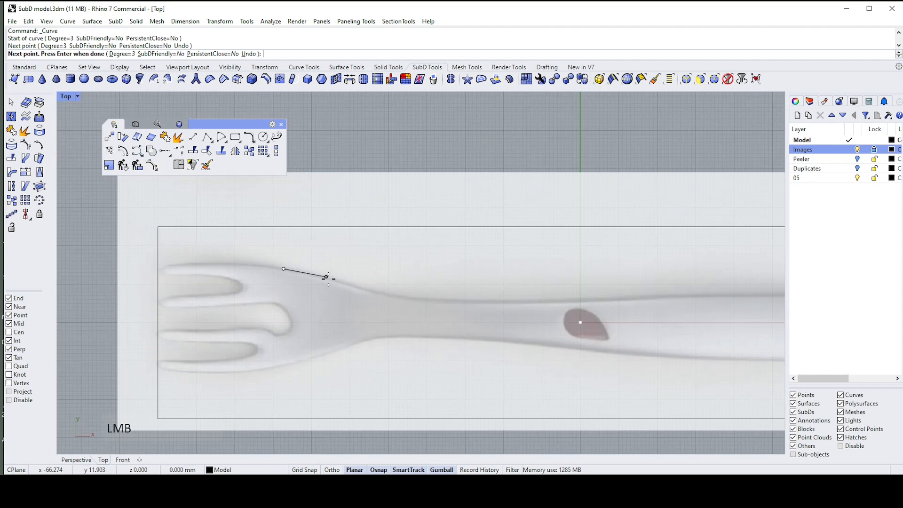
click(379, 294)
right_drag(445, 301, 422, 302)
click(423, 300)
scroll(447, 299, down, 1)
right_drag(527, 300, 344, 296)
click(359, 295)
- Continue the curve along the handle's upper edge and finish it at the handle's end with object snaps suspended for the last point
scroll(471, 290, up, 1)
right_drag(470, 290, 417, 302)
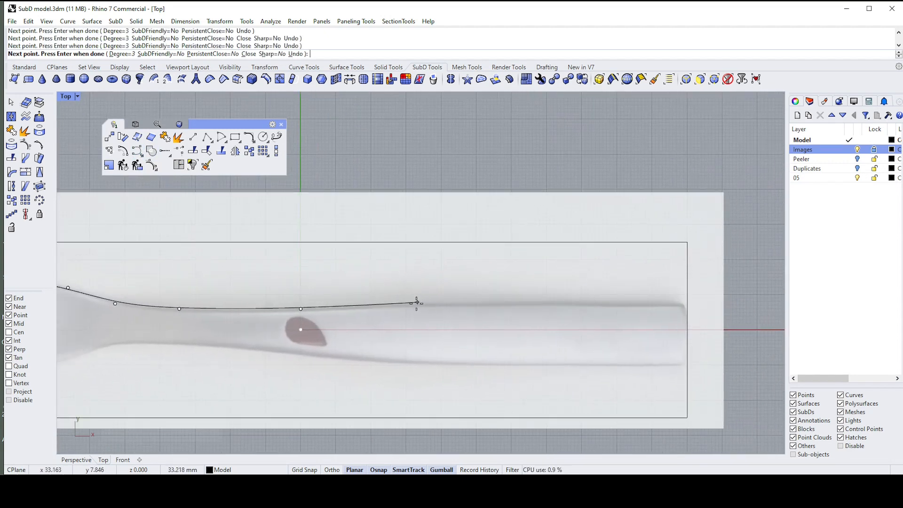
click(425, 303)
right_drag(639, 292, 481, 292)
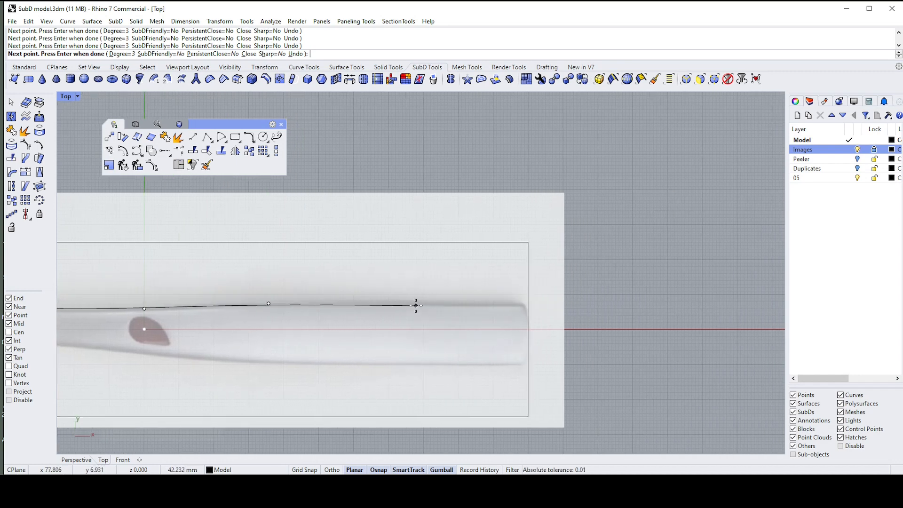
click(414, 303)
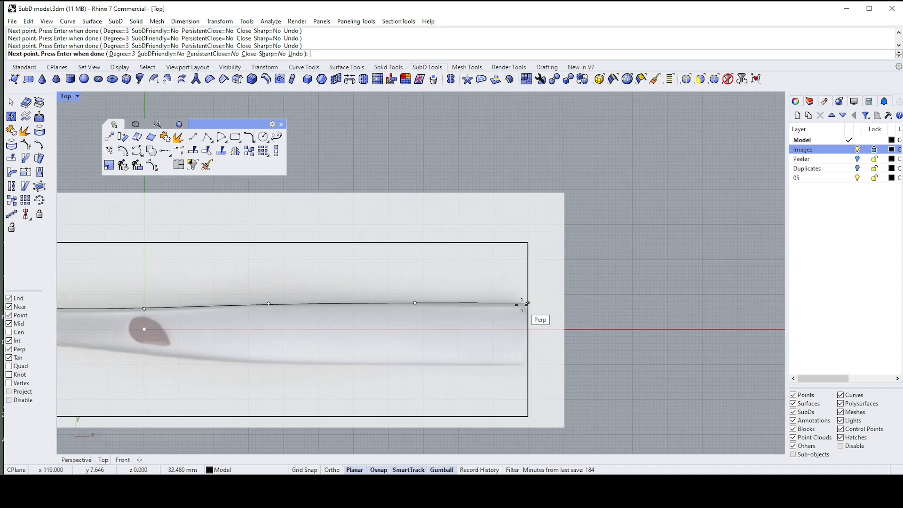
scroll(520, 306, up, 1)
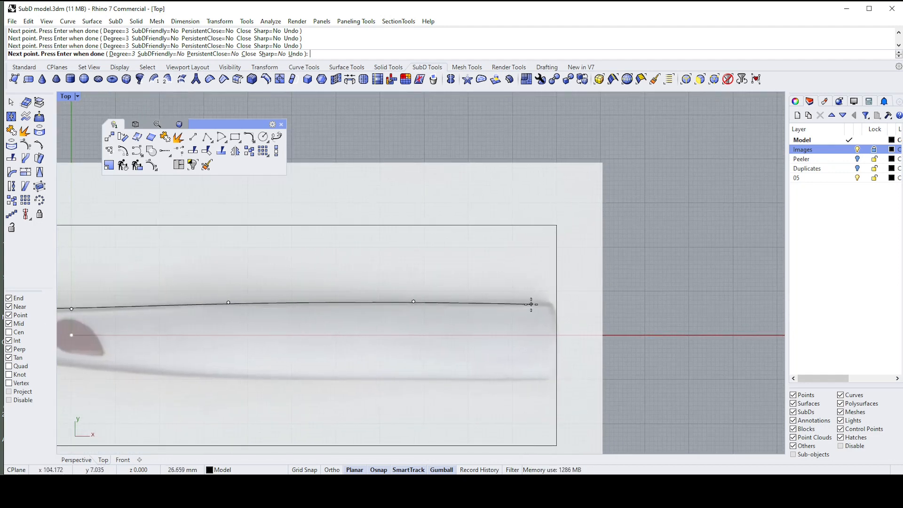
key(alt)
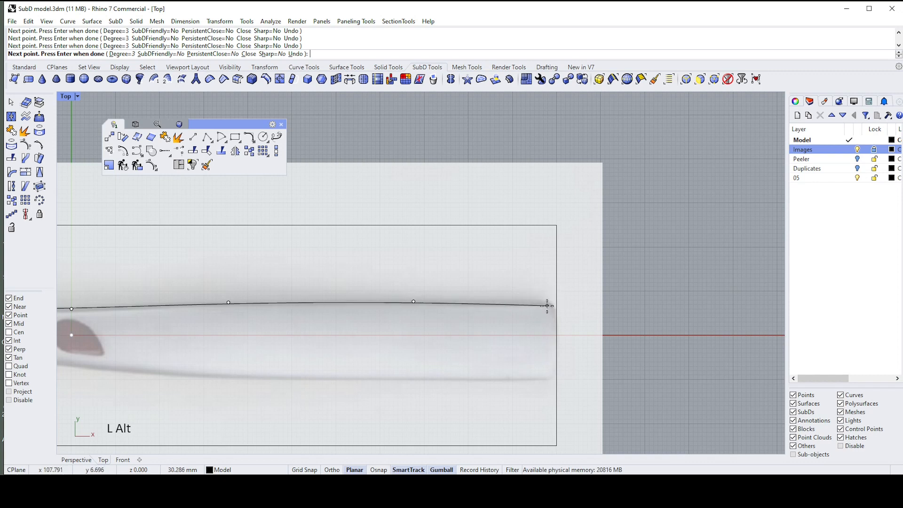
alt+click(550, 308)
right_click(550, 307)
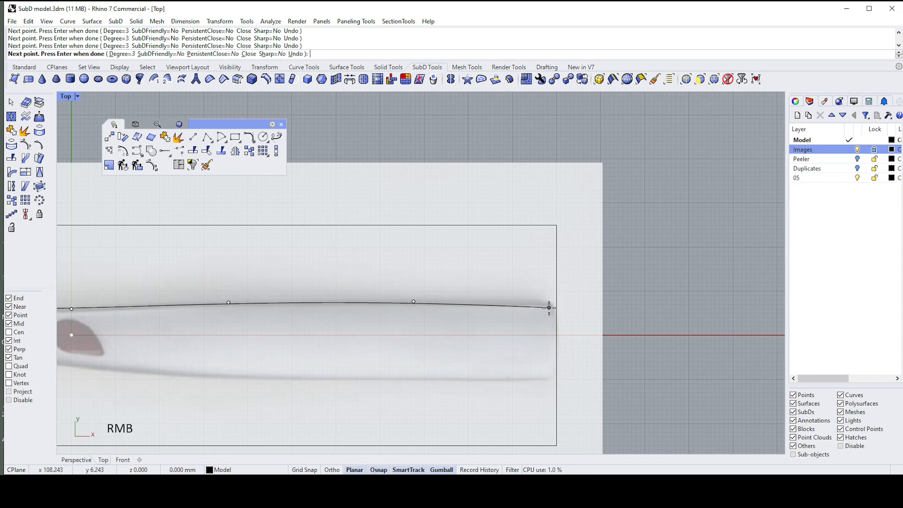
- Mirror a copy of the traced upper curve across the X axis to form the fork's lower edge
scroll(537, 306, down, 2)
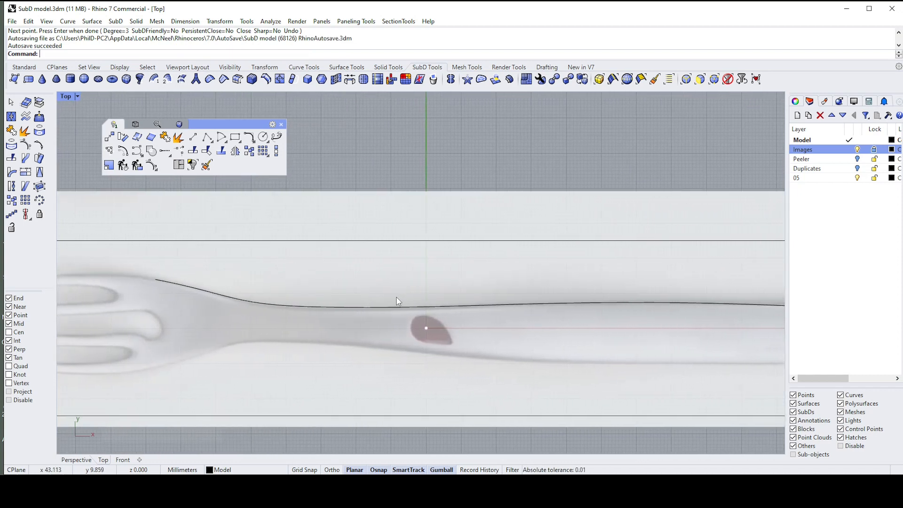
click(359, 306)
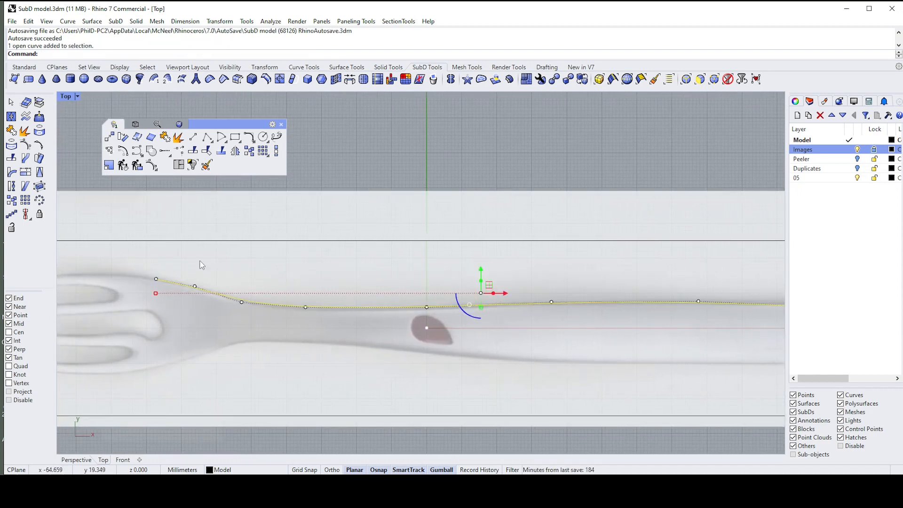
scroll(441, 341, down, 1)
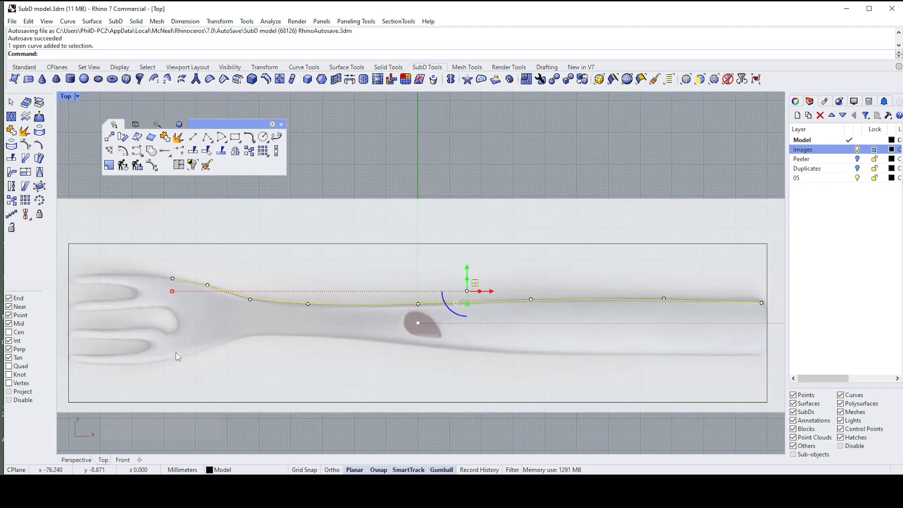
scroll(621, 332, down, 1)
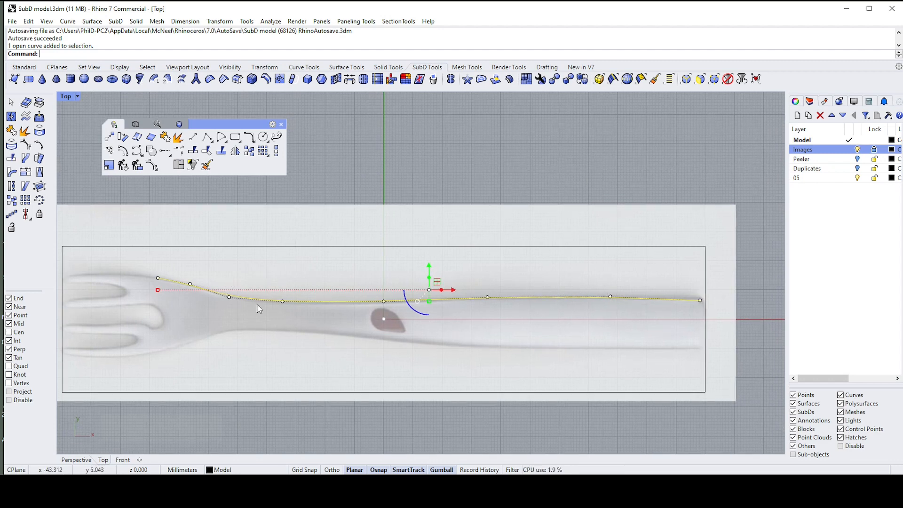
click(235, 150)
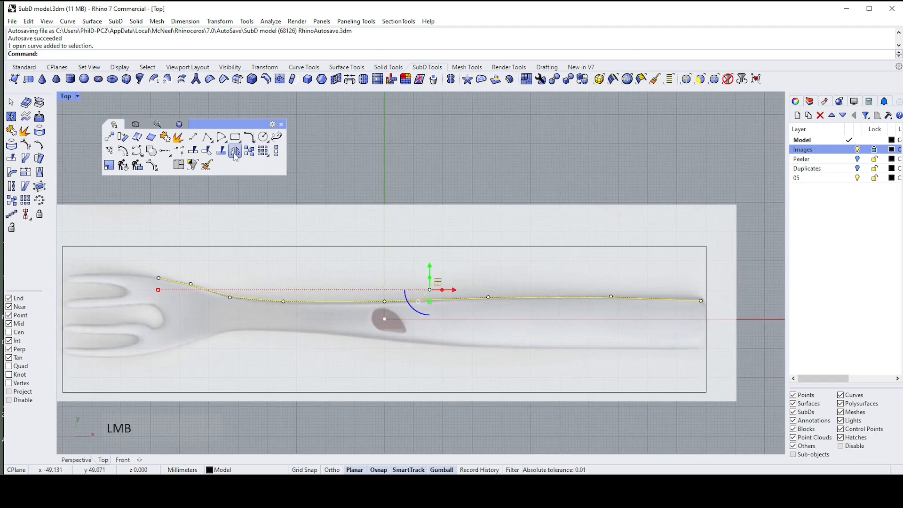
click(390, 318)
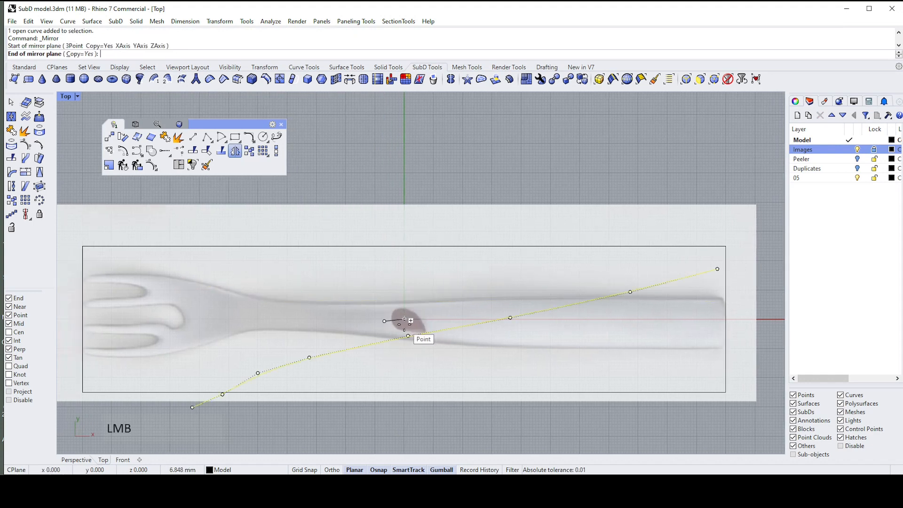
shift+click(337, 323)
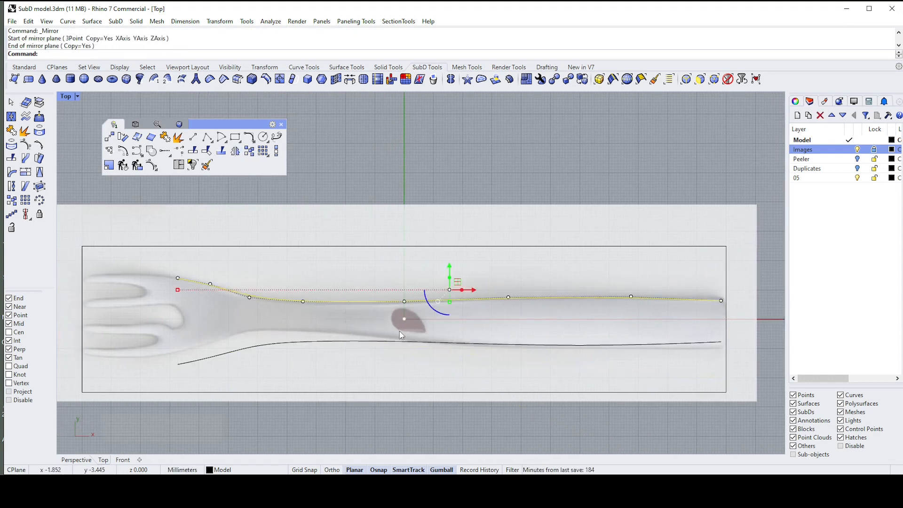
- Move the four head-side control points of the mirrored curve up towards the fork's lower edge
click(386, 344)
click(385, 342)
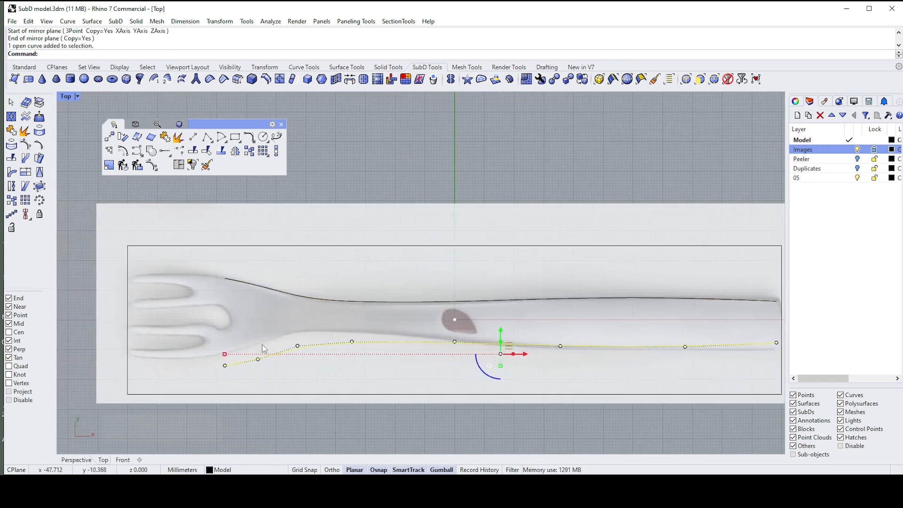
drag(204, 316, 386, 393)
scroll(289, 352, up, 3)
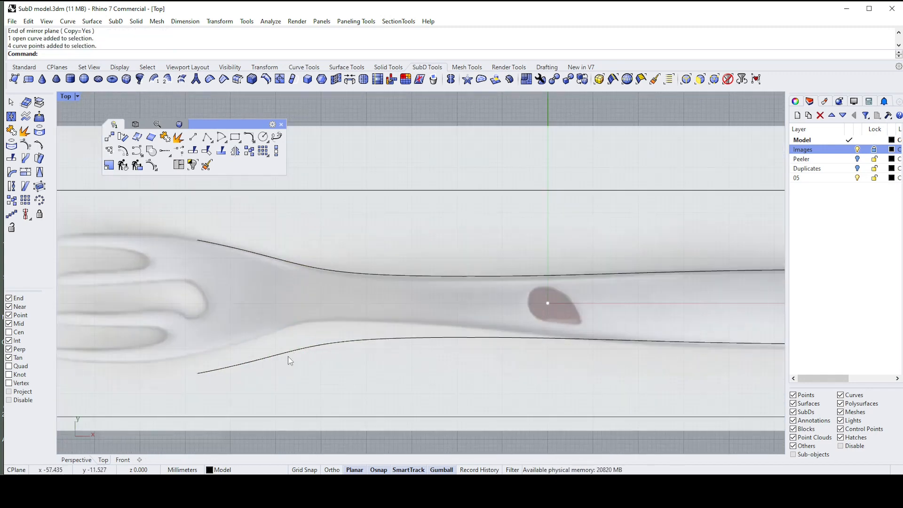
click(287, 354)
drag(148, 297, 407, 393)
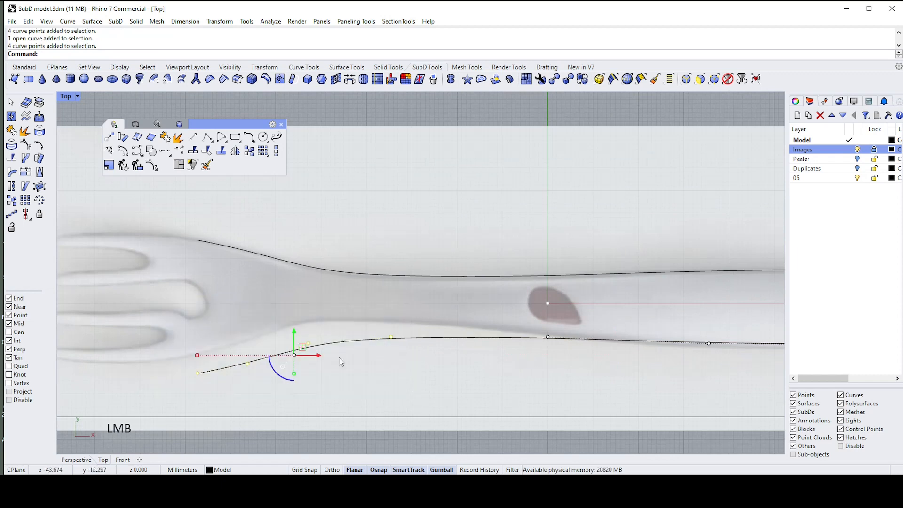
scroll(283, 346, up, 3)
drag(302, 337, 315, 321)
click(314, 319)
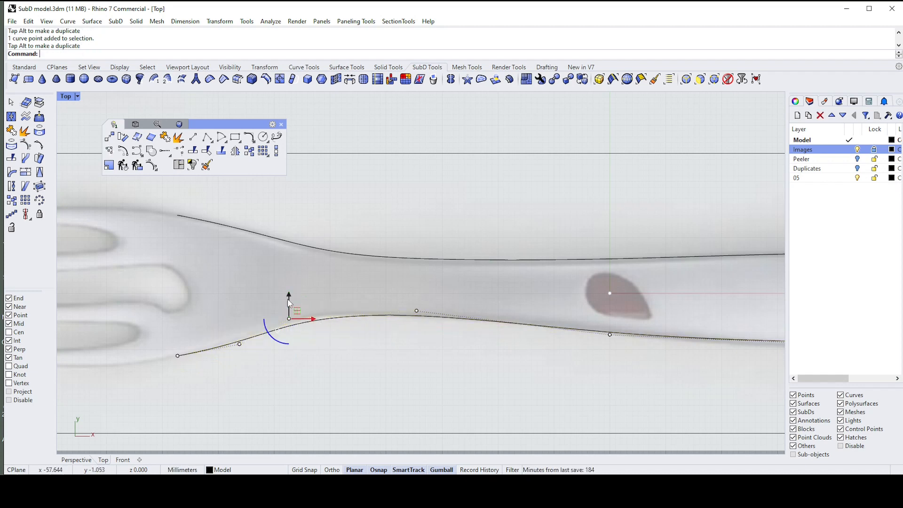
- Raise the lower curve's control point at the bend behind the head to follow the fork's outline
click(286, 295)
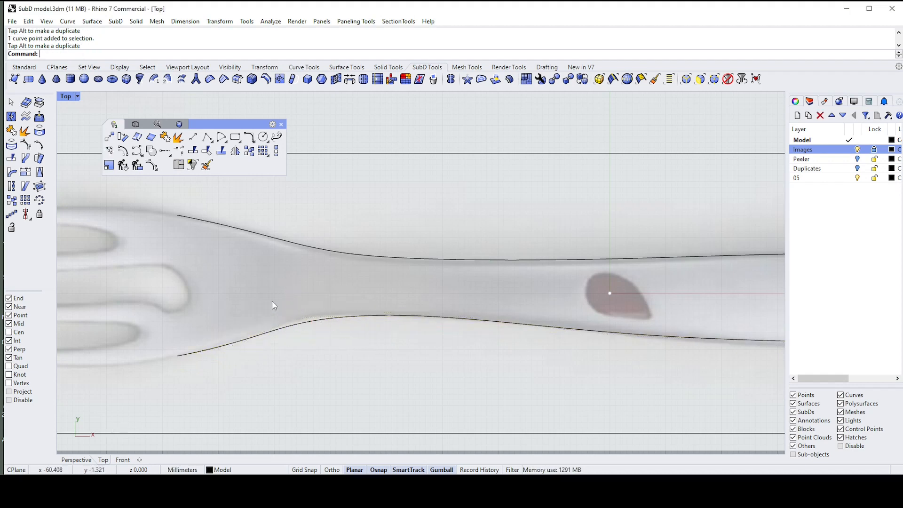
click(288, 327)
drag(268, 293, 324, 337)
scroll(293, 307, up, 2)
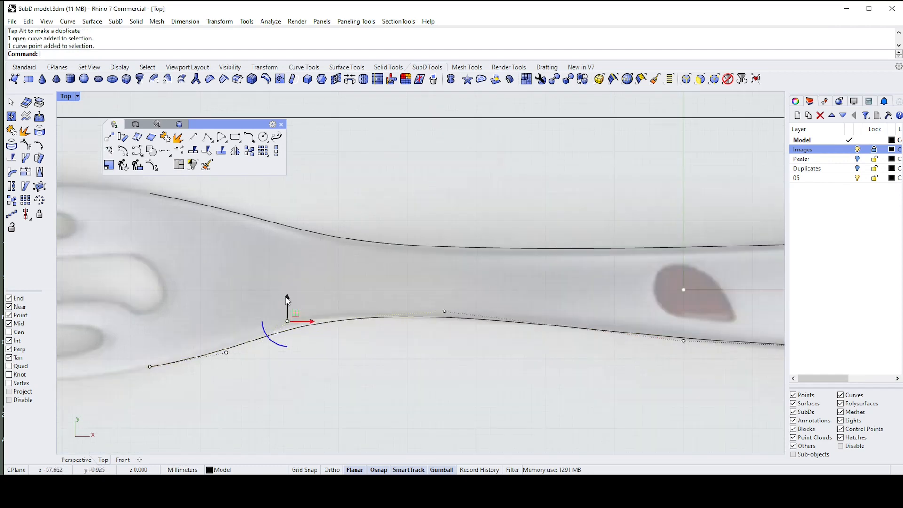
drag(291, 305, 298, 291)
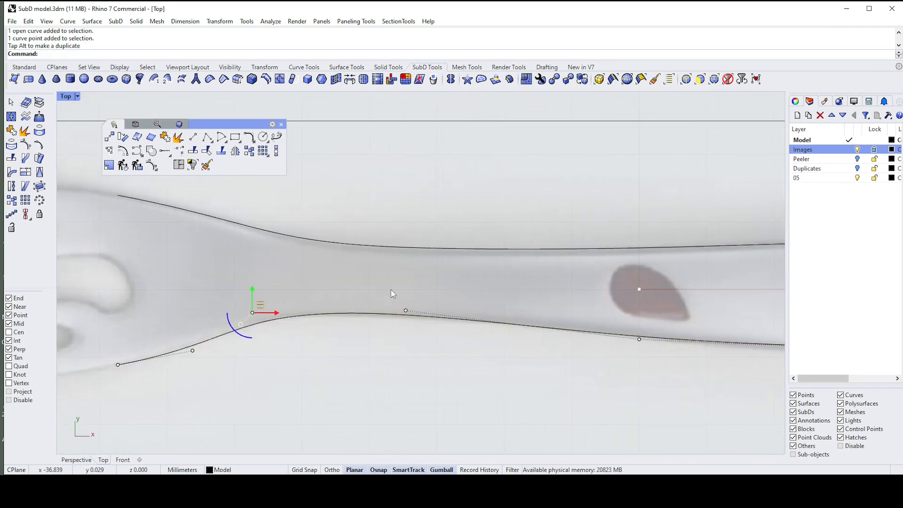
- Try lowering the lower curve's control point between the neck bend and the Y axis, and delete the duplicate curve
drag(390, 290, 448, 337)
alt+drag(406, 291, 404, 298)
scroll(393, 321, up, 2)
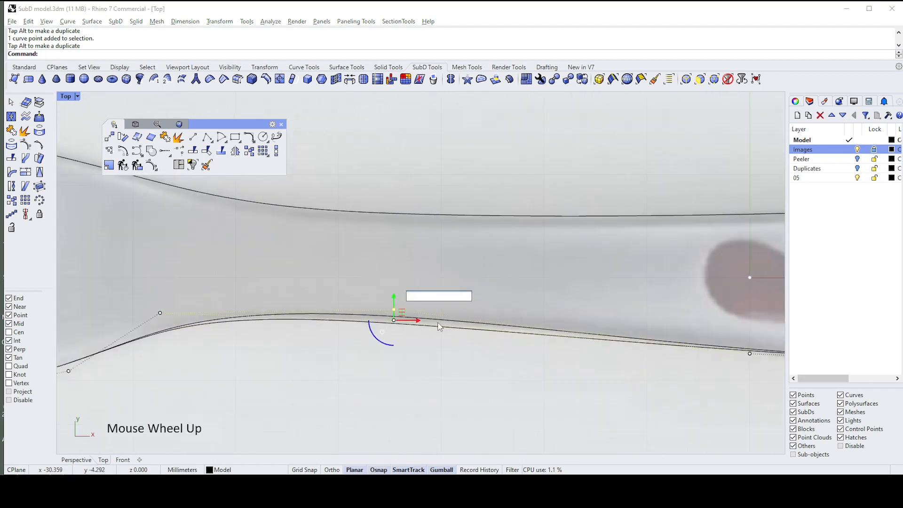
click(437, 329)
click(433, 333)
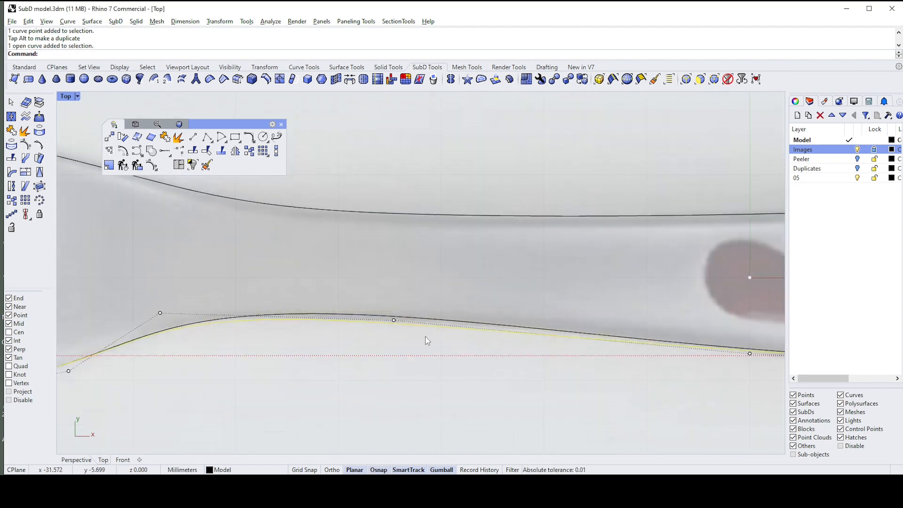
key(Delete)
- Repeat the duplicating move on the control point between the neck bend and the Y axis, deleting the extra lower curves
click(397, 318)
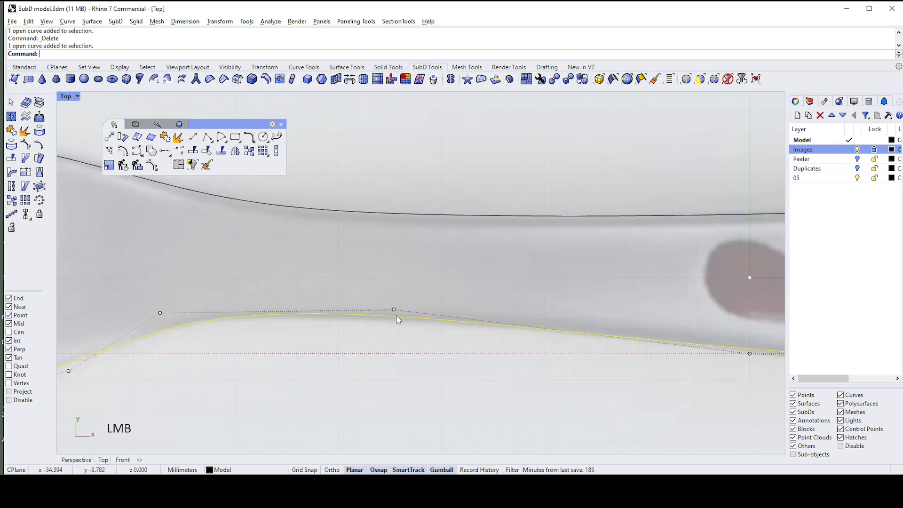
click(394, 309)
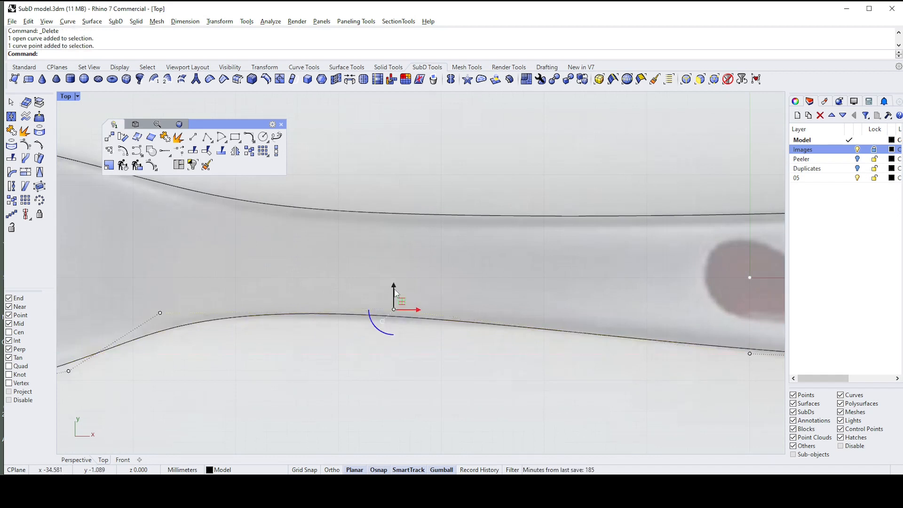
drag(395, 293, 409, 325)
key(alt)
click(409, 321)
key(Delete)
click(410, 321)
alt+drag(393, 290, 394, 300)
key(Escape)
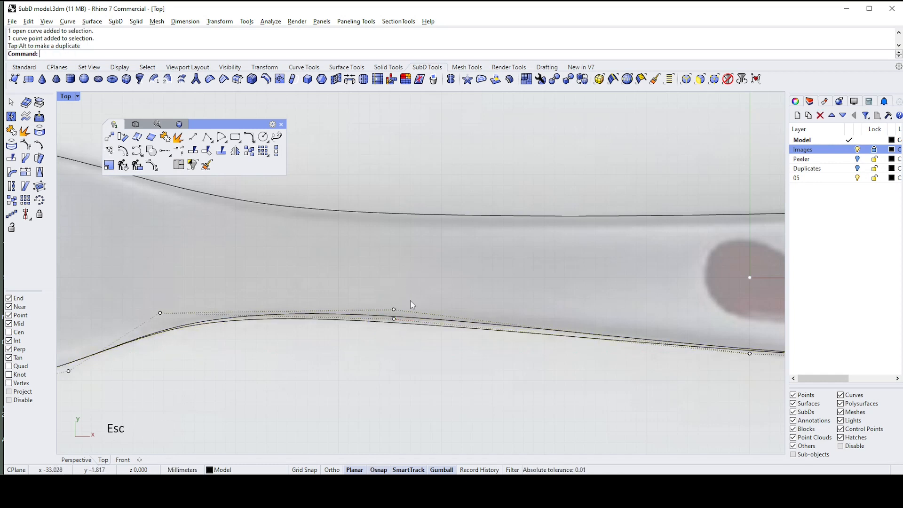
click(409, 322)
key(Delete)
- Lower the control point between the neck bend and the Y axis to match the fork's lower edge without duplicating the curve
click(394, 314)
click(376, 299)
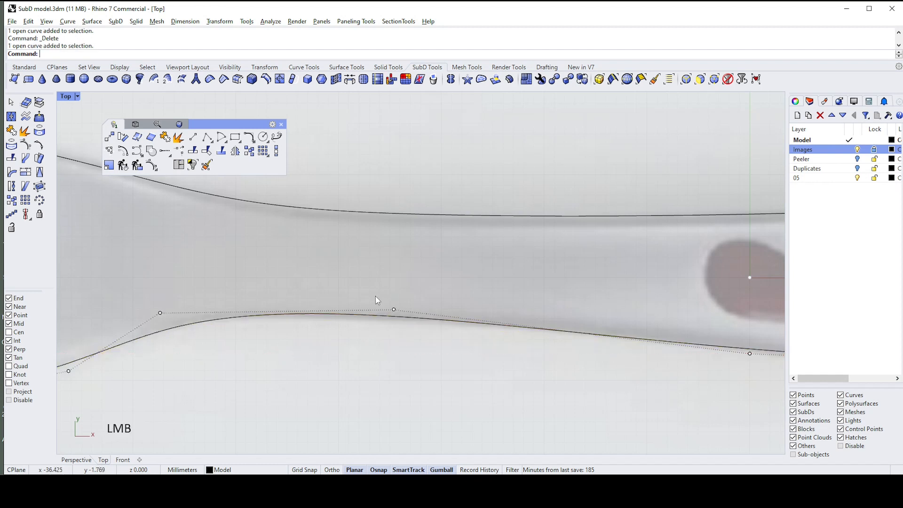
click(394, 310)
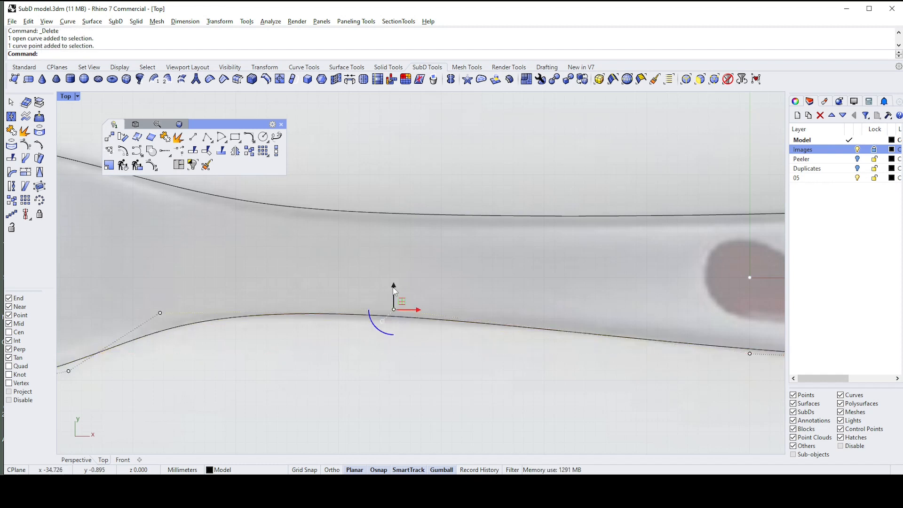
drag(394, 289, 393, 303)
scroll(324, 312, down, 3)
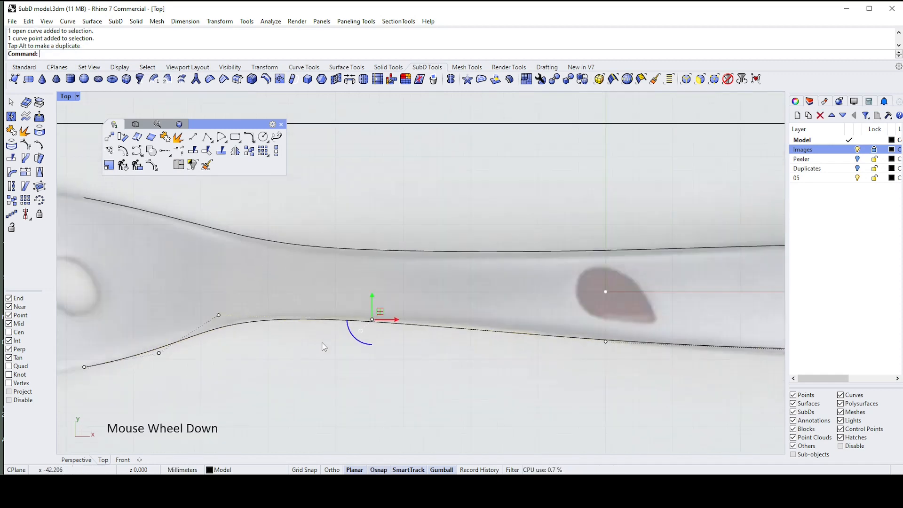
scroll(501, 328, up, 2)
click(519, 355)
drag(519, 355, 521, 357)
key(alt)
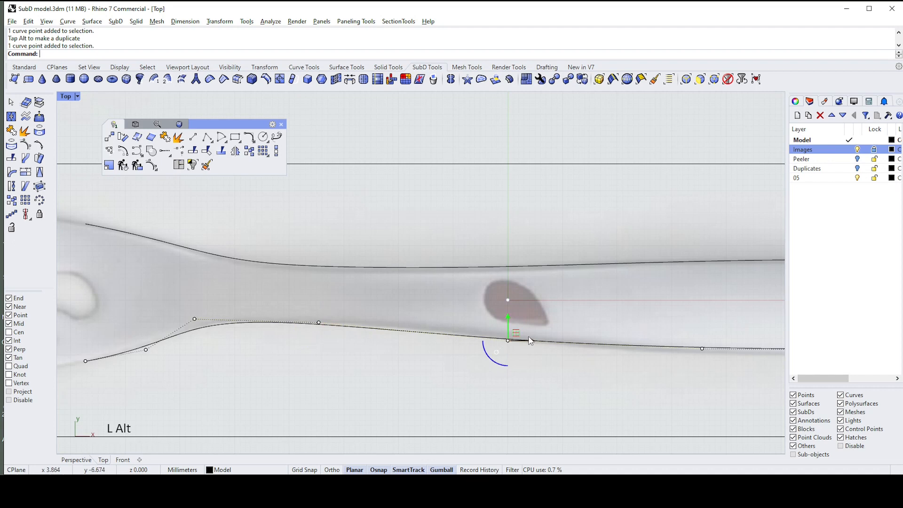
- Try lowering the lower curve's first control point on the handle side of the Y axis, and delete the duplicate curve
scroll(672, 320, down, 2)
drag(672, 320, 700, 370)
scroll(689, 339, up, 2)
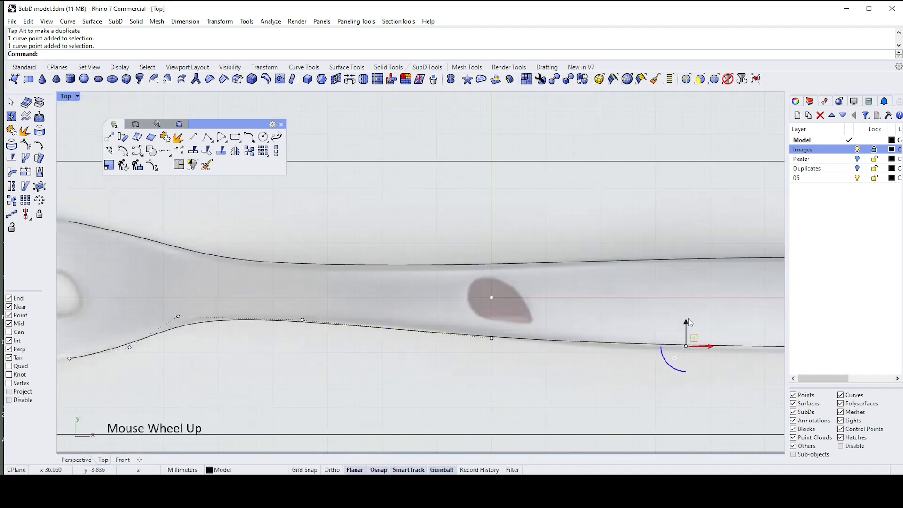
alt+drag(686, 321, 684, 357)
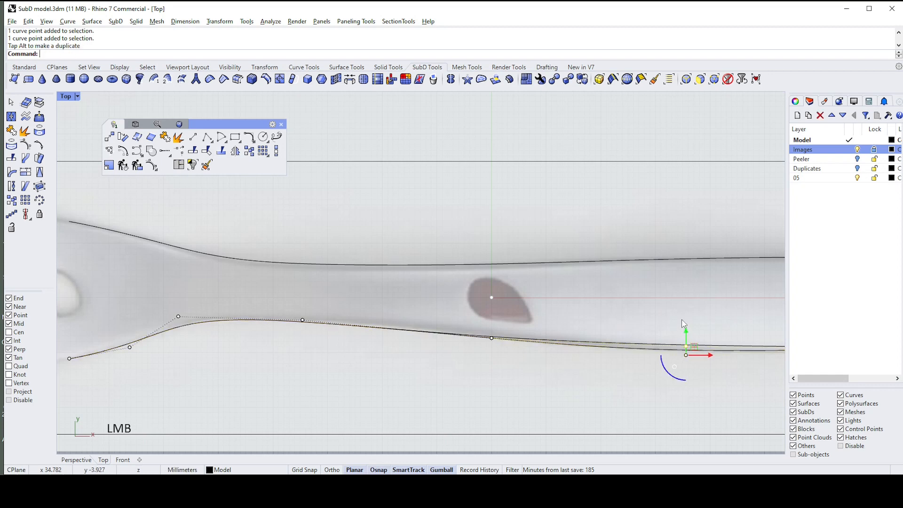
click(671, 349)
key(Delete)
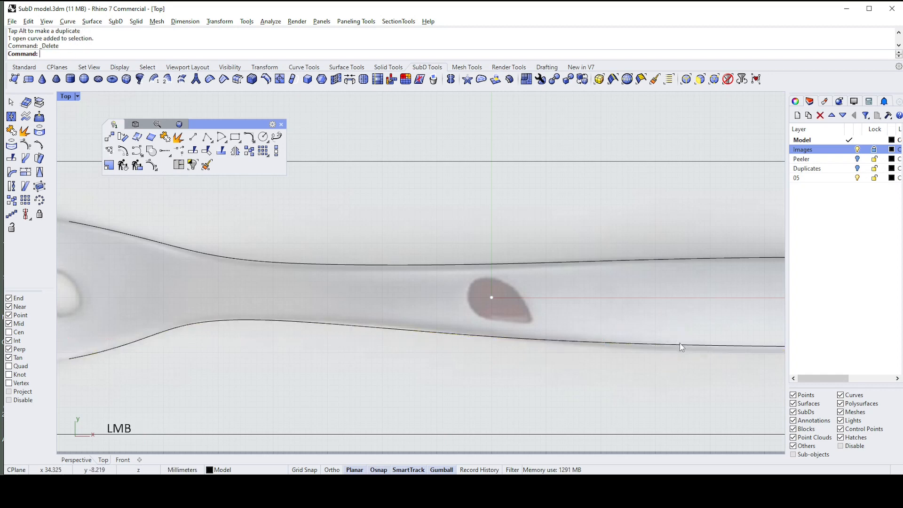
- Lower the lower curve's first control point past the Y axis to match the handle's edge, without duplicating the curve
click(679, 343)
click(689, 350)
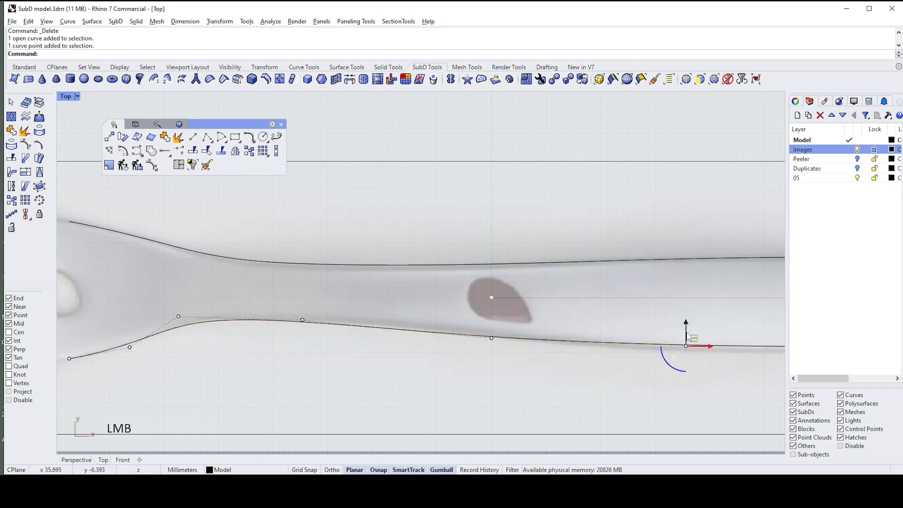
drag(687, 325, 685, 331)
scroll(574, 343, down, 7)
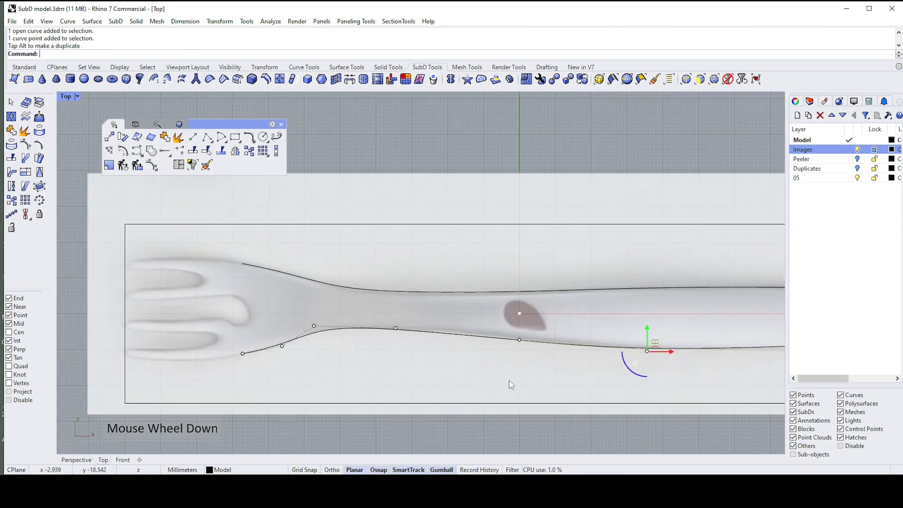
- Lower the lower curve's last two control points at the handle end together onto the reference picture's edge
scroll(697, 351, up, 2)
right_drag(697, 351, 499, 351)
drag(599, 348, 613, 368)
scroll(613, 368, up, 3)
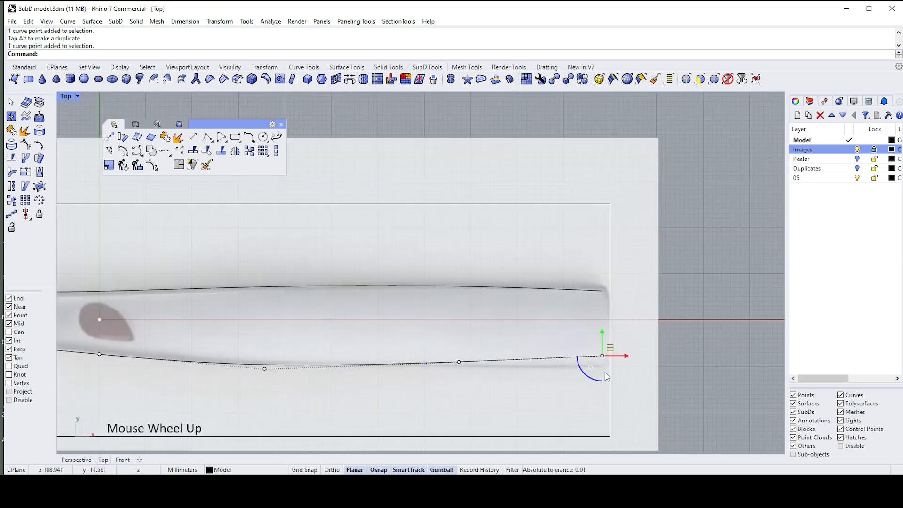
shift+drag(445, 353, 471, 384)
drag(532, 335, 537, 346)
- Raise the lower curve's second-to-last control point slightly to follow the handle's edge, and clear the selection
click(461, 371)
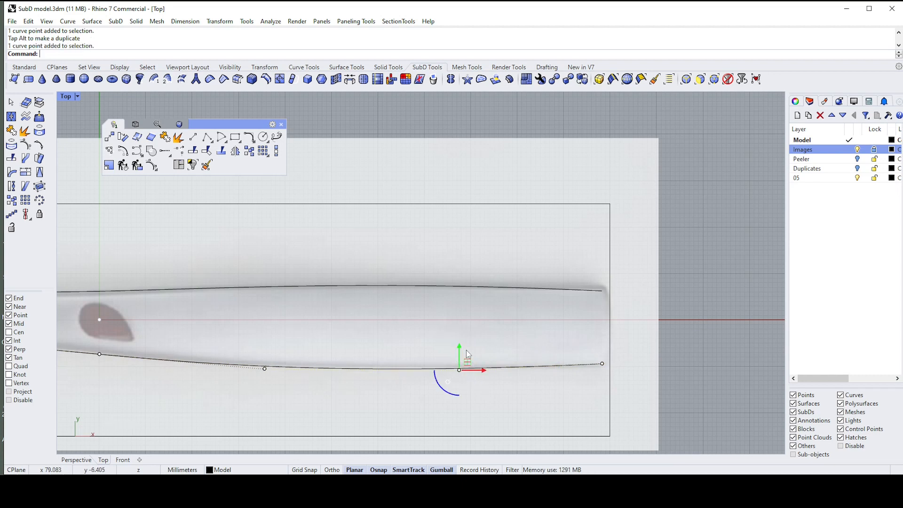
drag(459, 347, 458, 342)
key(Escape)
key(Escape)
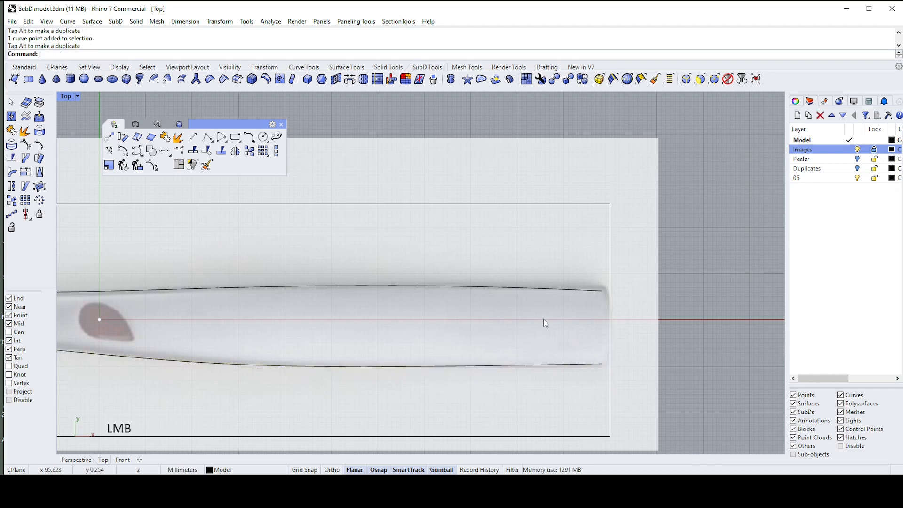
- Shift the lower curve's control point at the Y axis slightly toward the fork's head and up, and clear the selection
scroll(544, 323, down, 3)
right_drag(137, 294, 358, 300)
scroll(355, 299, up, 3)
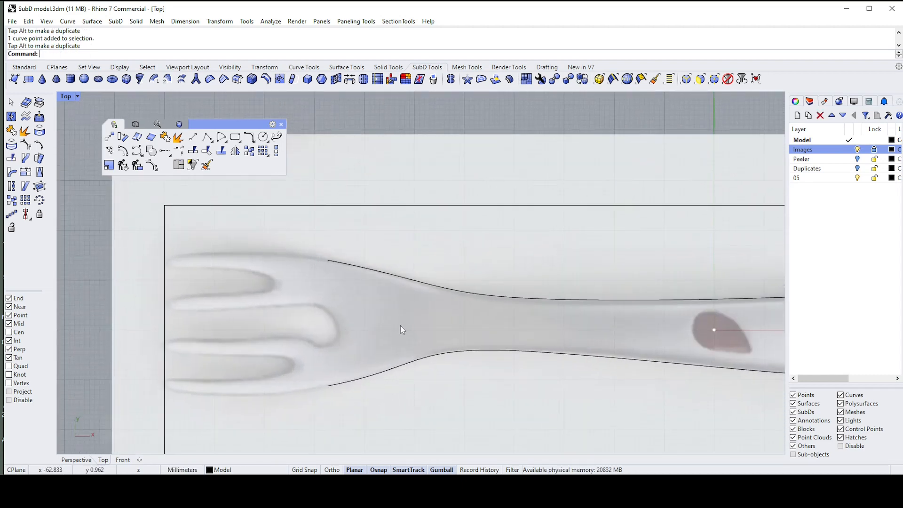
click(481, 357)
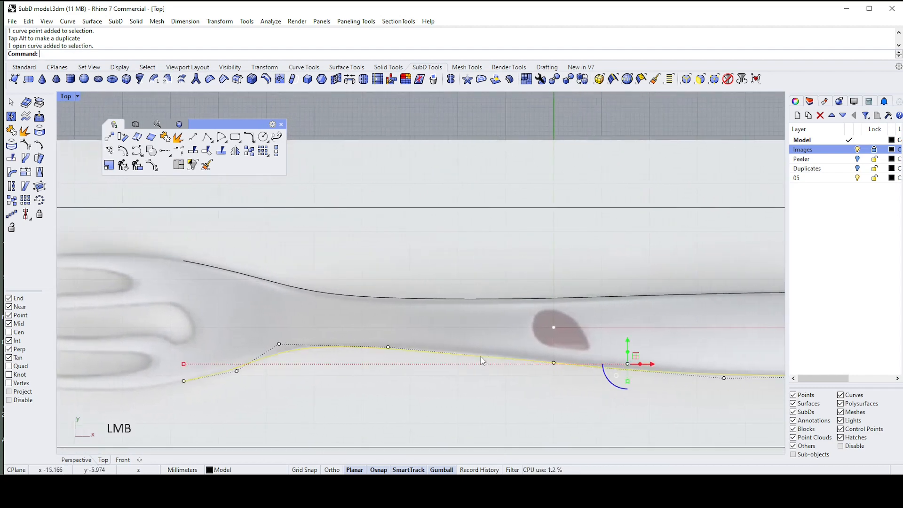
drag(477, 343, 532, 385)
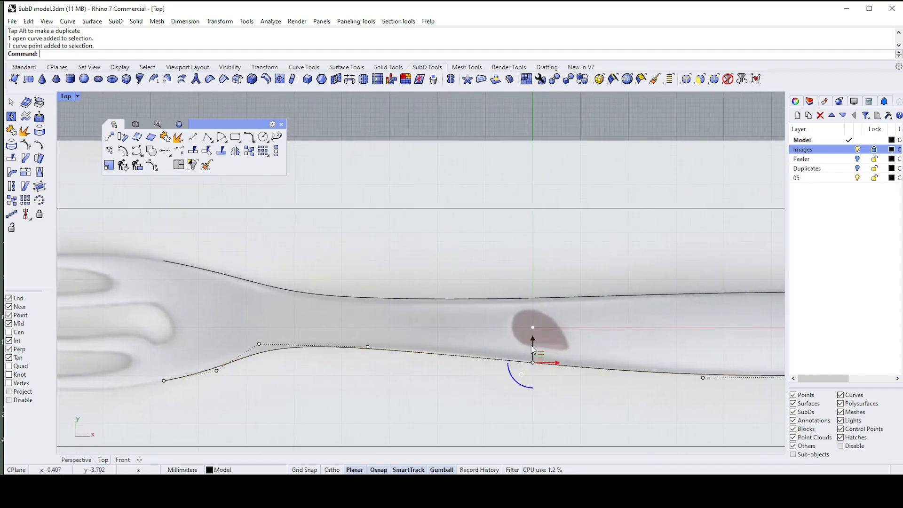
drag(532, 346, 548, 363)
click(487, 254)
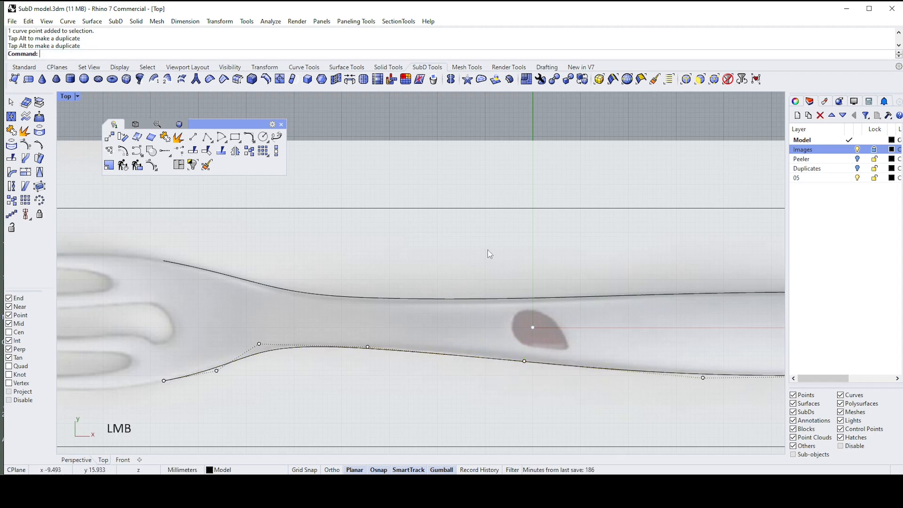
key(Escape)
scroll(465, 277, down, 1)
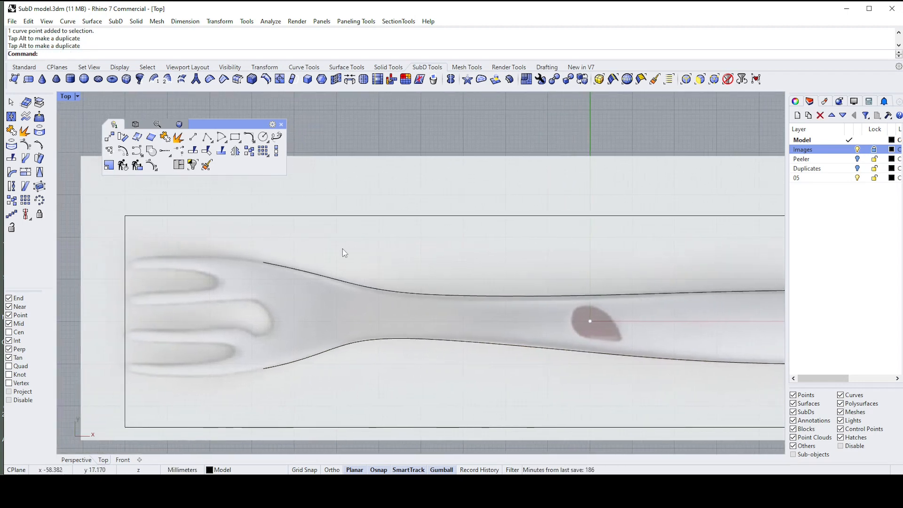
- Start a SubD loft from the fork's upper edge curve to its lower edge curve
click(180, 124)
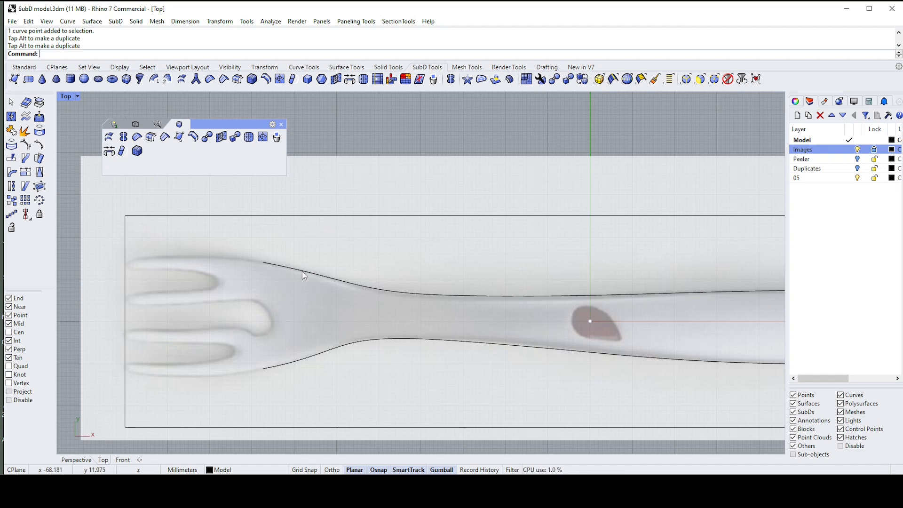
click(108, 137)
click(326, 280)
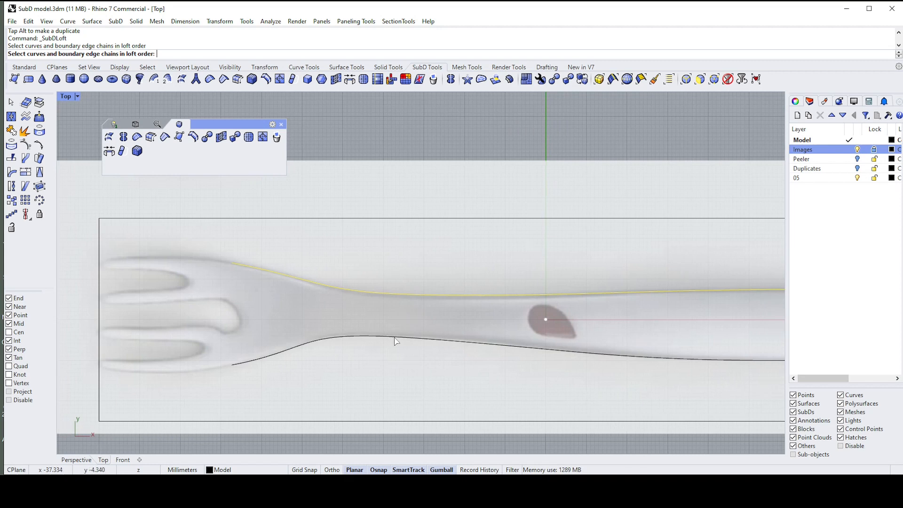
right_click(391, 318)
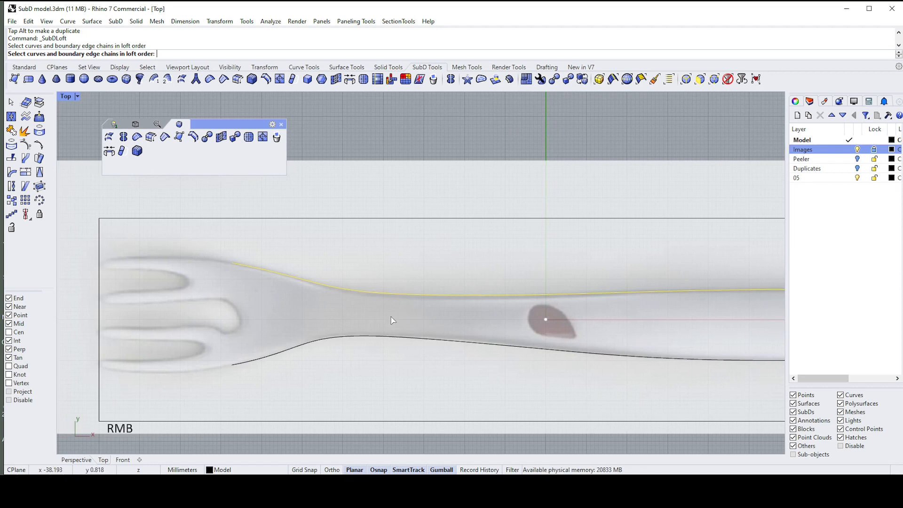
click(382, 292)
click(375, 297)
click(377, 296)
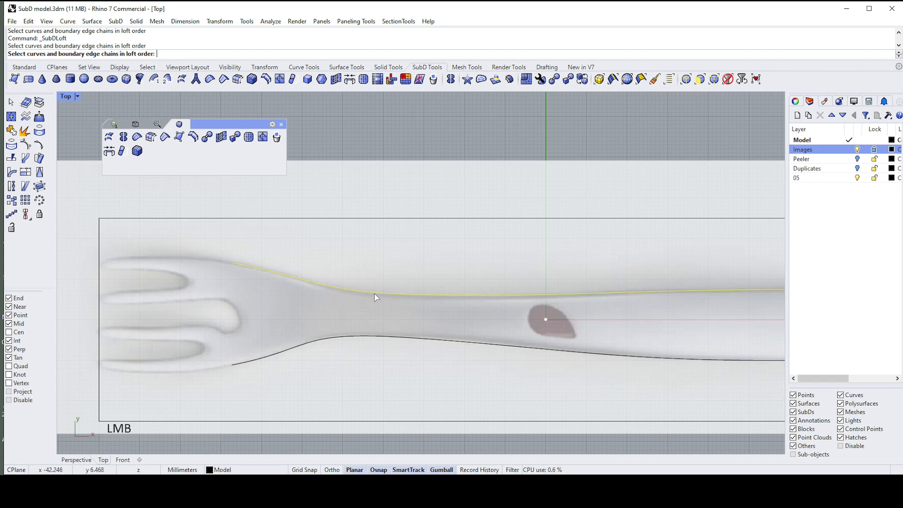
click(383, 337)
right_click(401, 356)
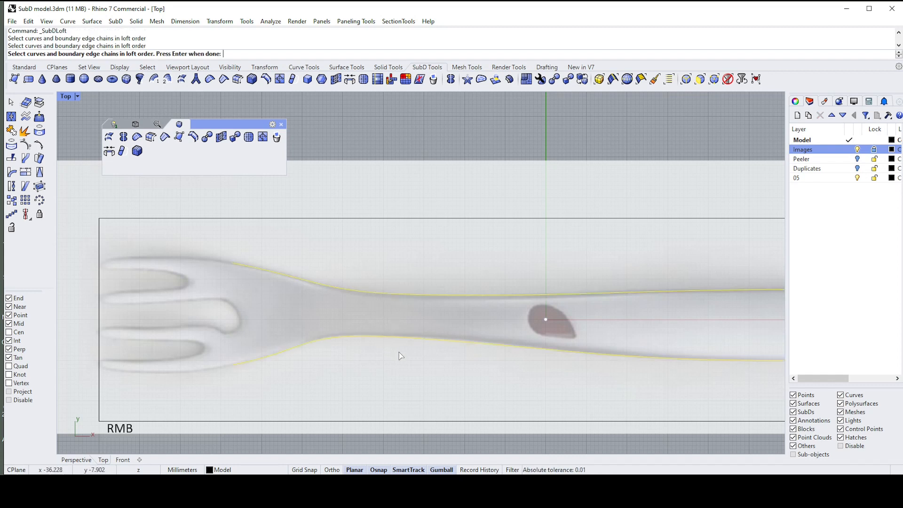
scroll(639, 279, down, 2)
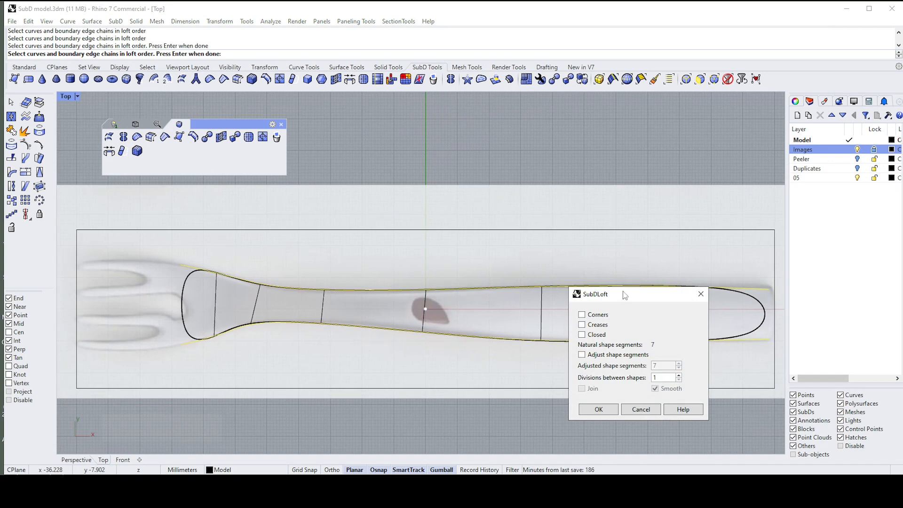
drag(625, 294, 429, 133)
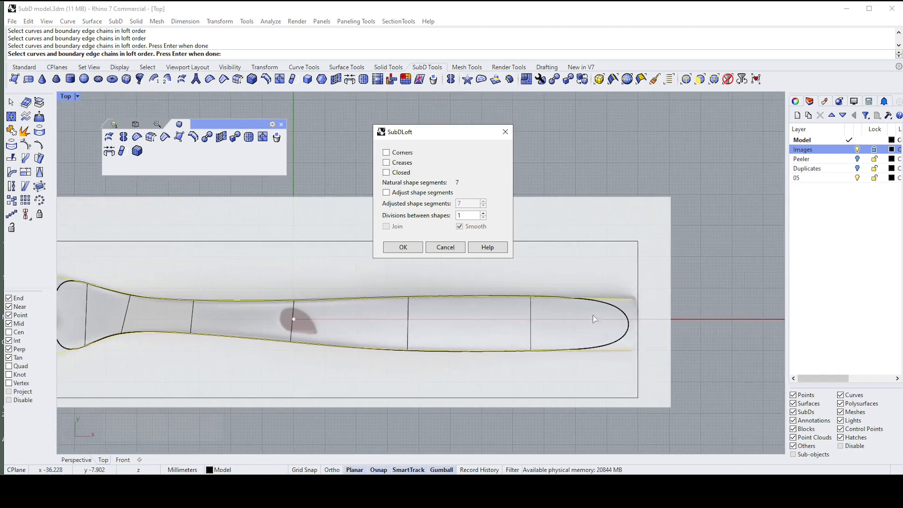
- Try the SubD loft with Corners enabled and 9 adjusted shape segments, and undo it
click(386, 152)
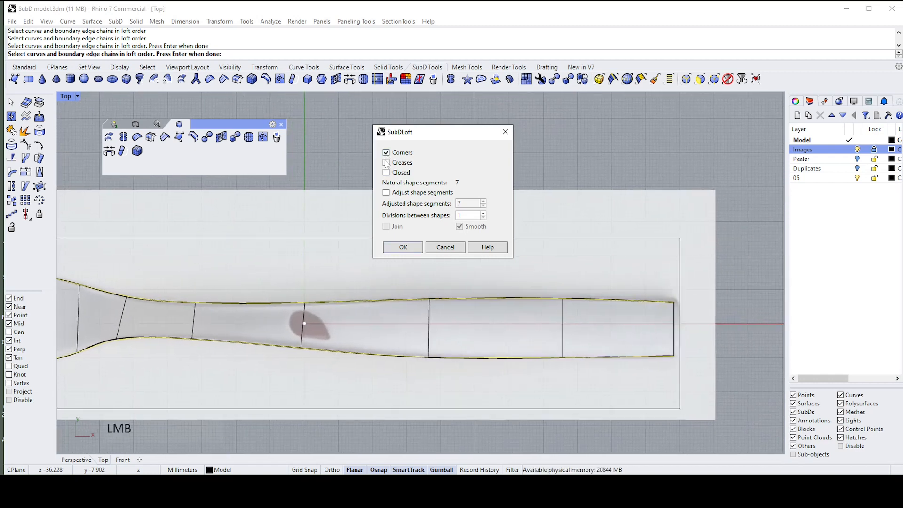
click(386, 193)
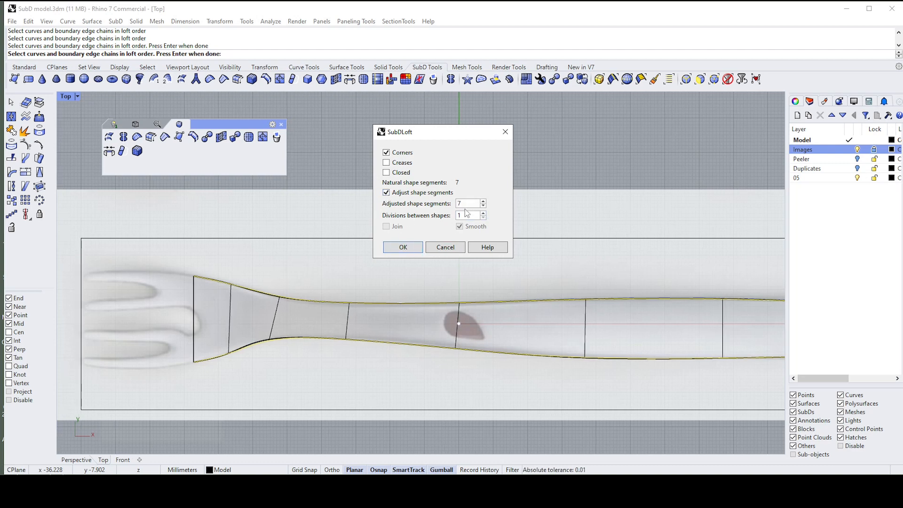
click(447, 207)
text(10)
key(BackSpace)
key(BackSpace)
text(9)
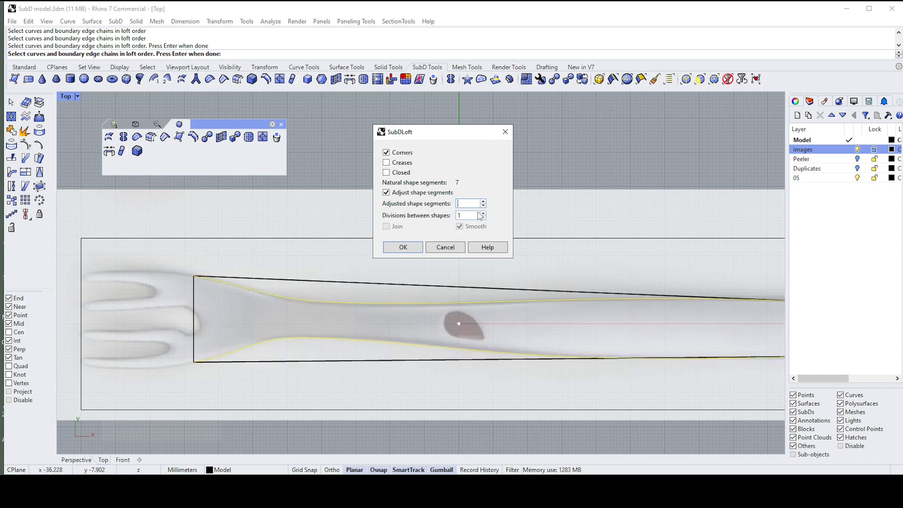
key(Return)
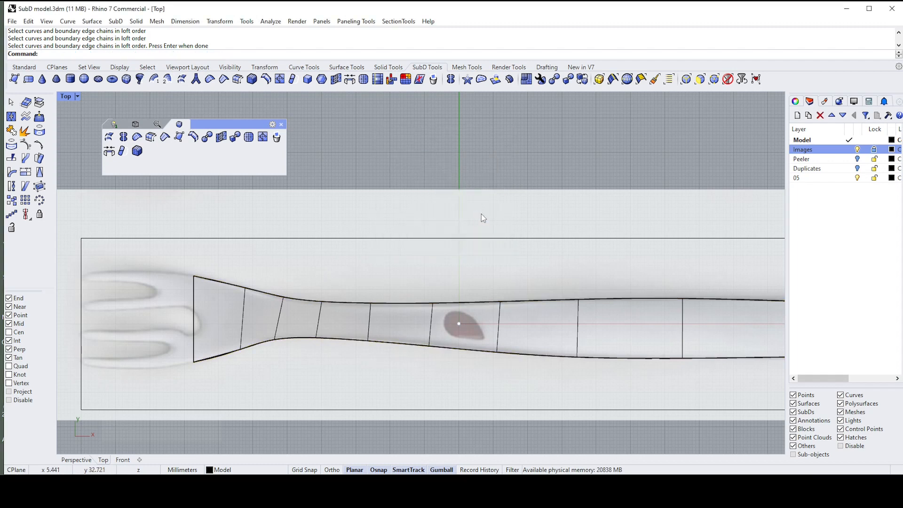
key(ctrl+z)
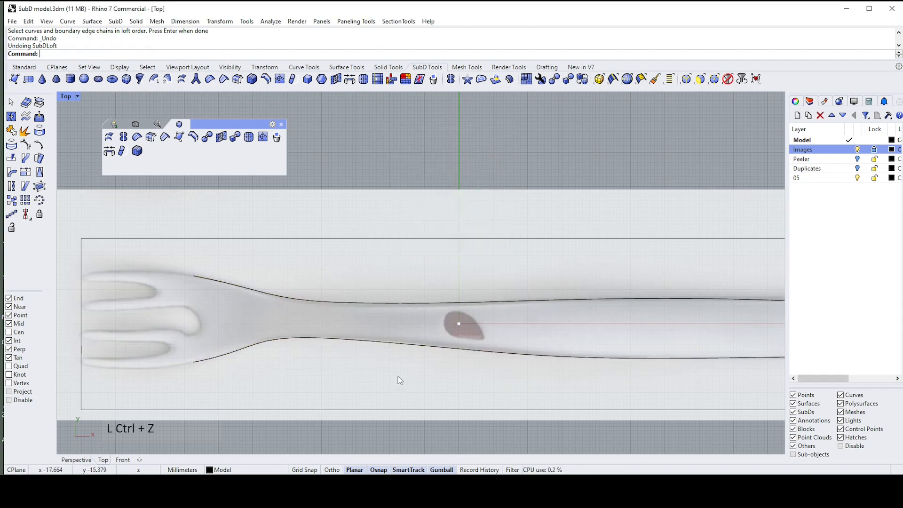
- Restart SubD Loft with the upper and lower edge curves as its shapes
right_click(382, 295)
click(382, 302)
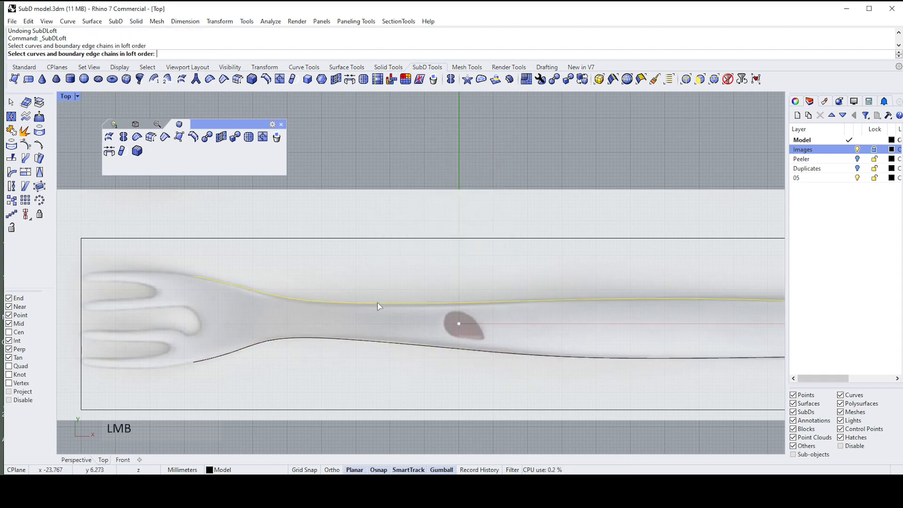
click(387, 349)
right_click(387, 348)
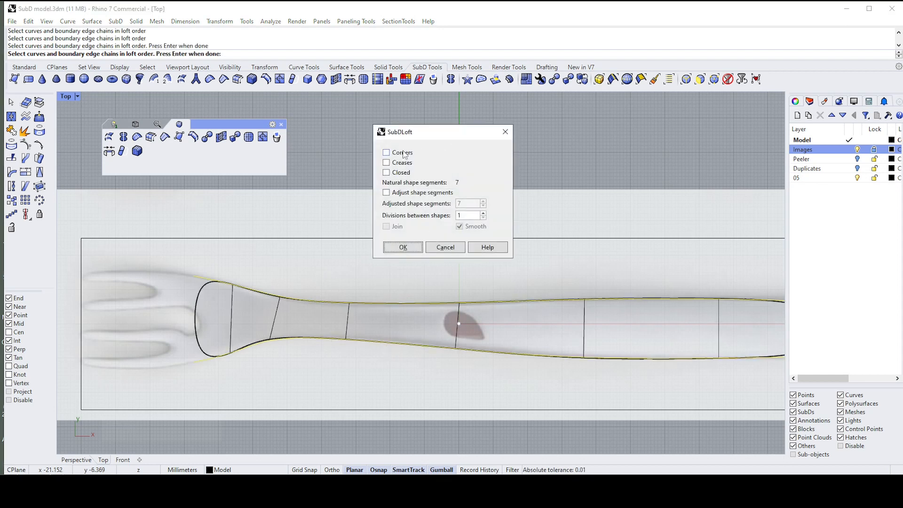
- Create the SubD loft with Corners enabled, 9 adjusted shape segments and 4 divisions between shapes
click(386, 153)
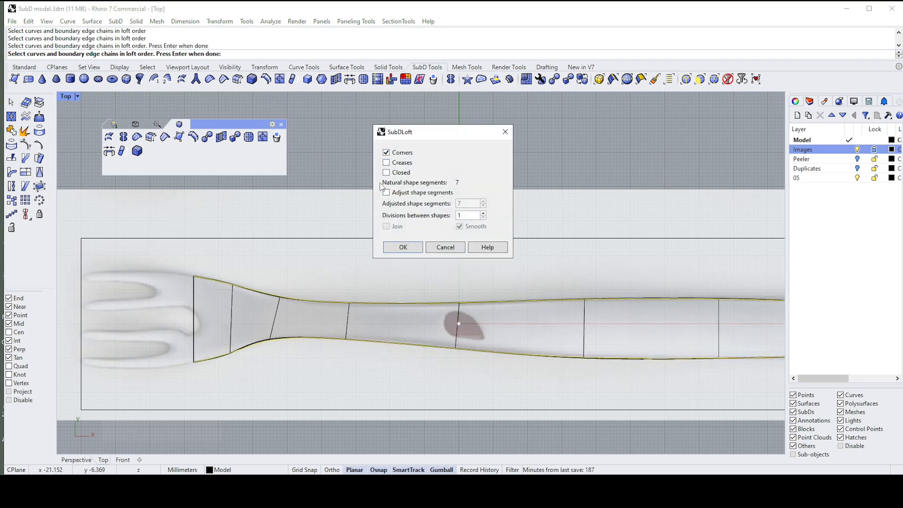
click(386, 192)
double_click(463, 203)
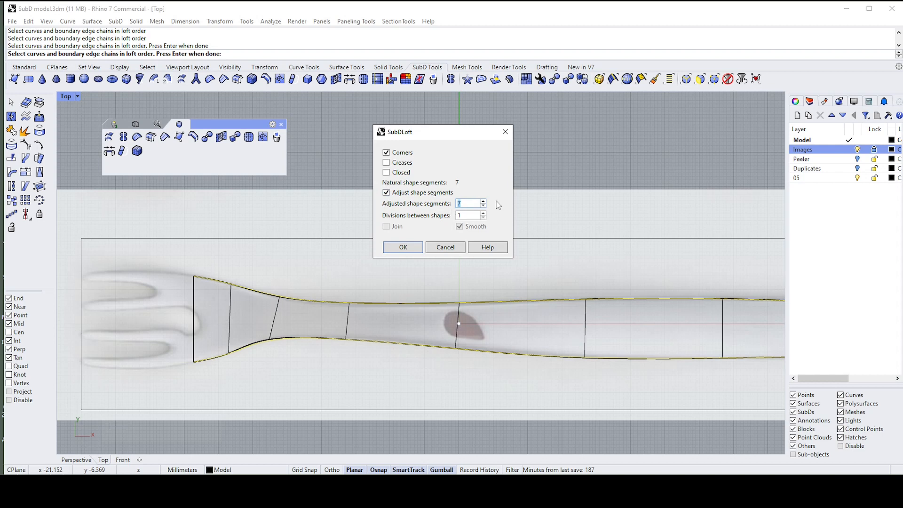
text(9)
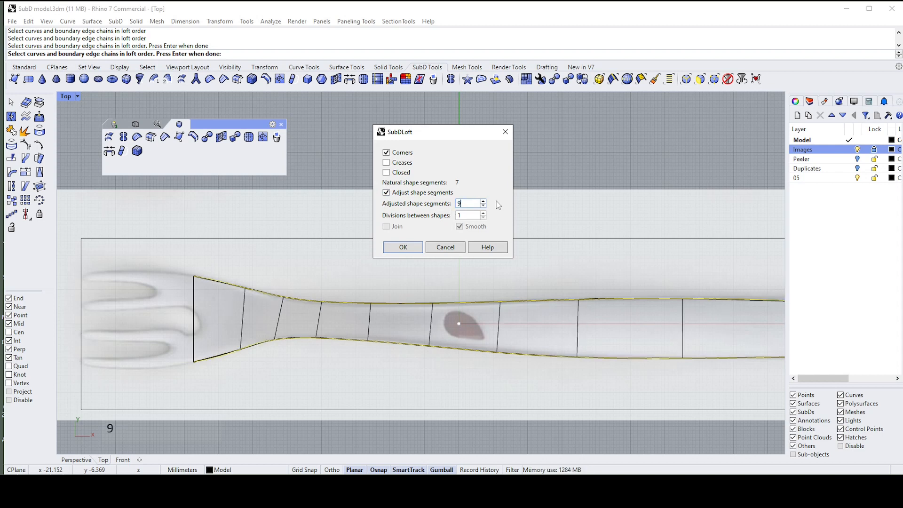
double_click(464, 215)
text(4)
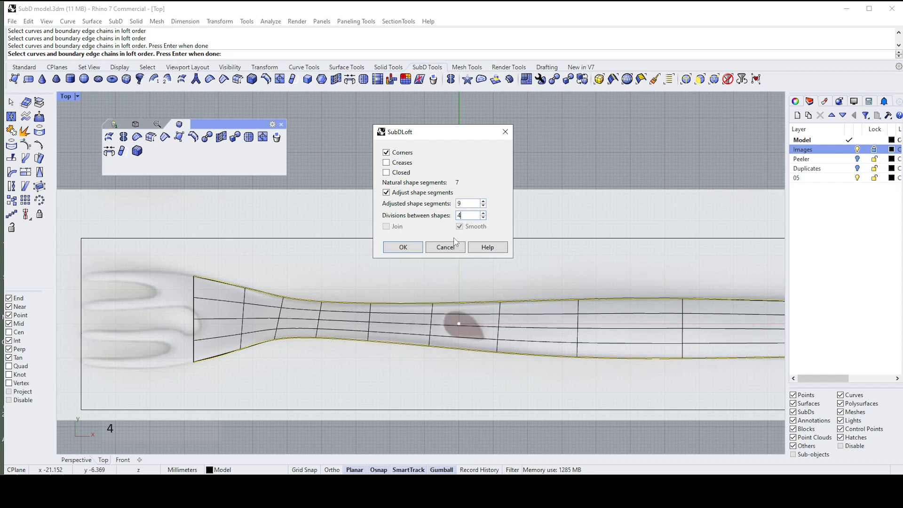
click(403, 247)
- Move the fork's upper and lower edge curves to the Duplicates layer
click(322, 305)
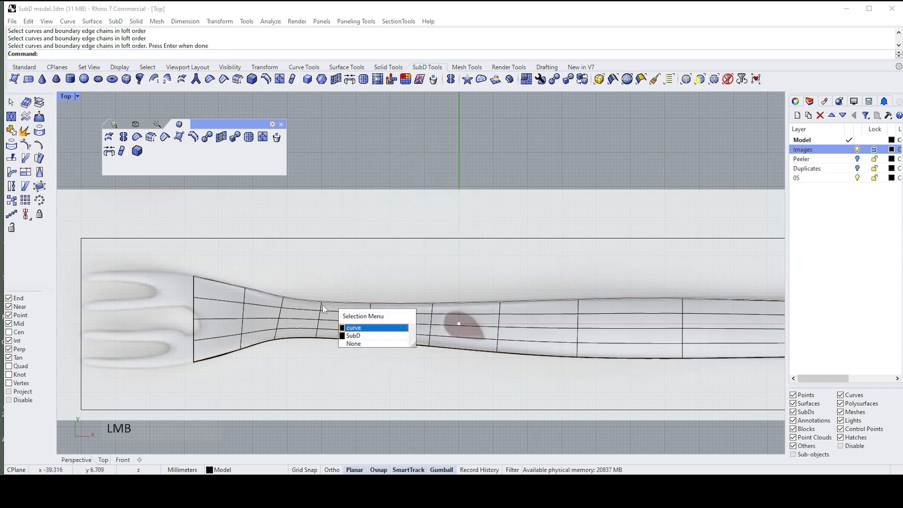
click(353, 327)
shift+click(342, 341)
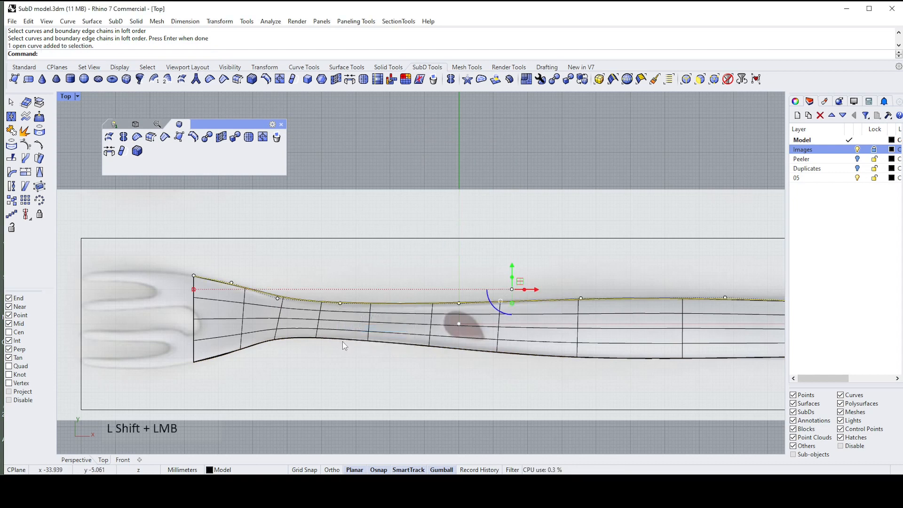
click(372, 365)
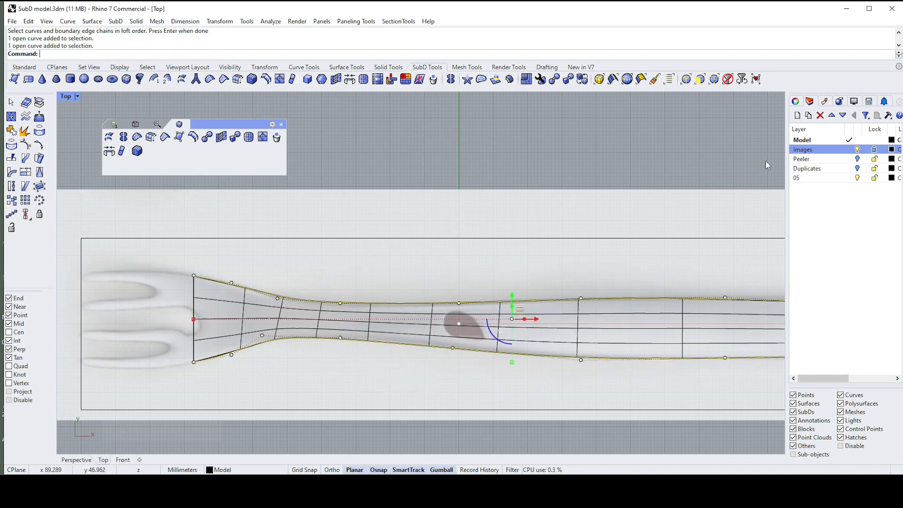
right_click(858, 170)
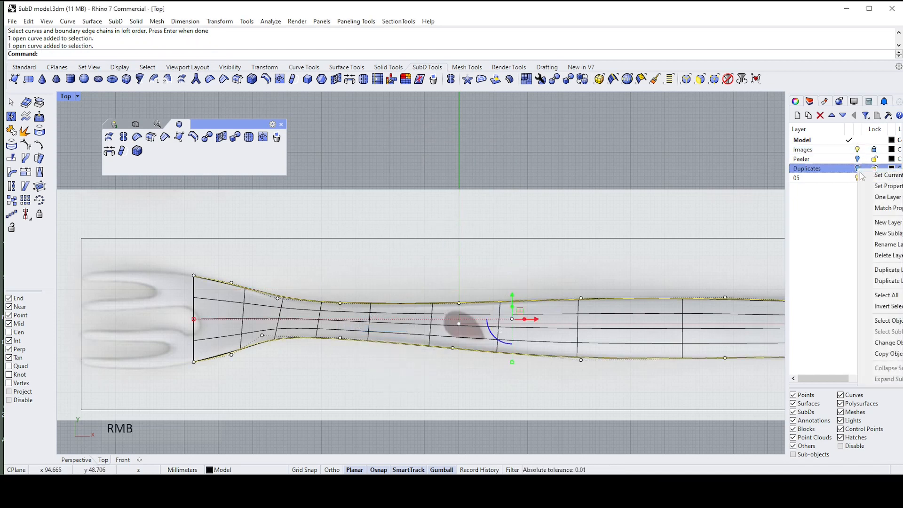
click(879, 342)
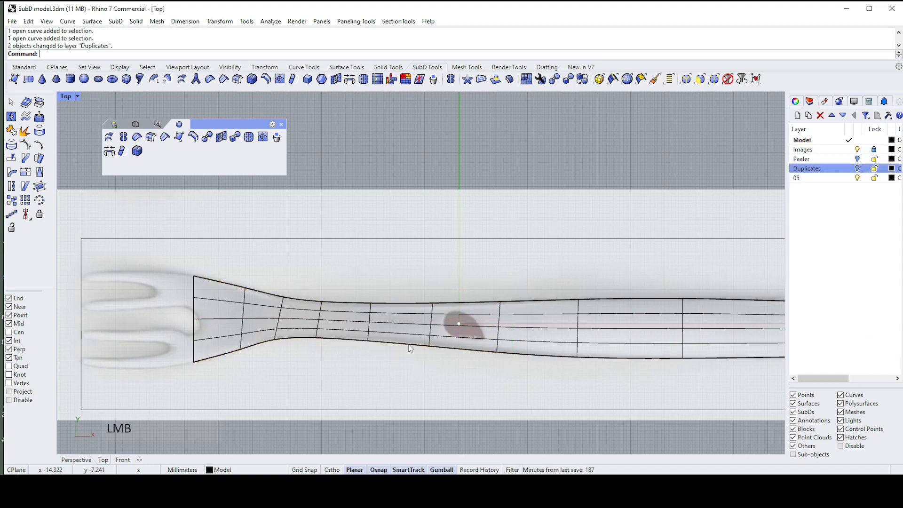
- Switch the SubD display to flat, rotate the third cross-edge row from the tines to nearly vertical and shift it slightly toward the handle
scroll(372, 315, down, 1)
scroll(416, 324, up, 1)
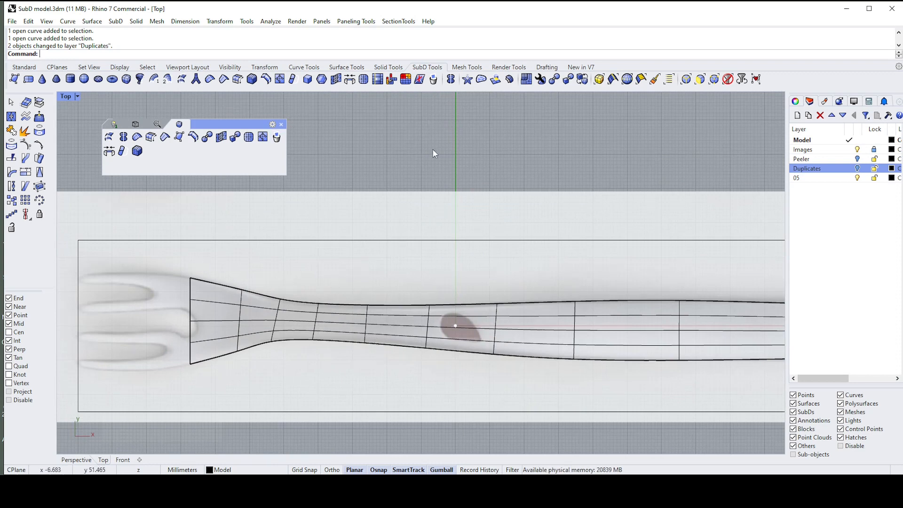
key(Tab)
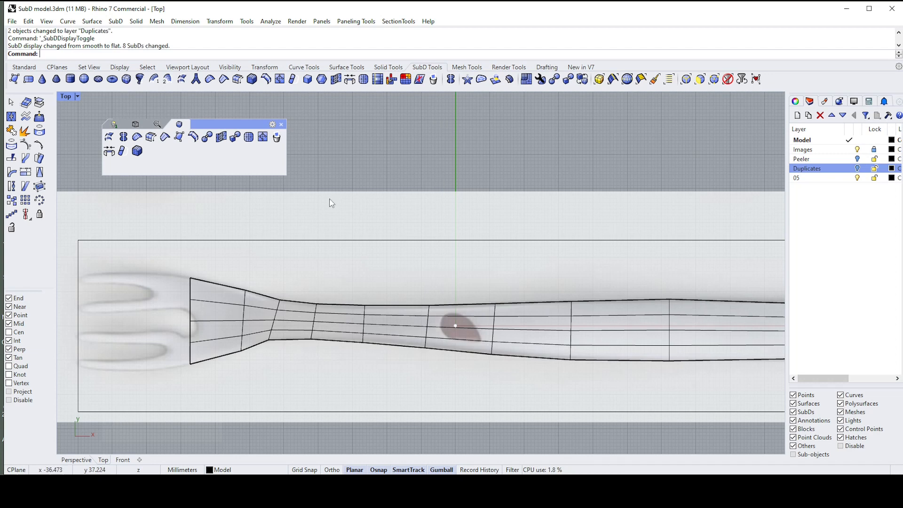
scroll(271, 324, up, 2)
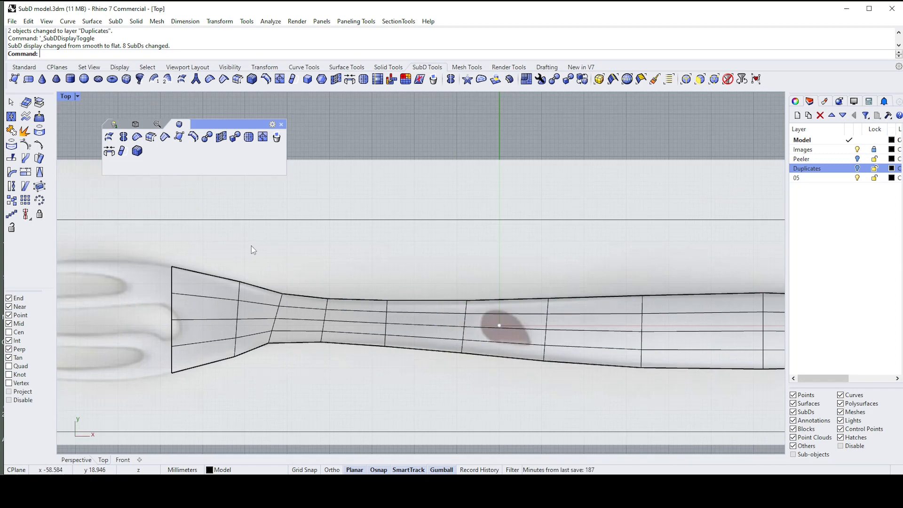
drag(254, 249, 292, 367)
scroll(283, 360, up, 1)
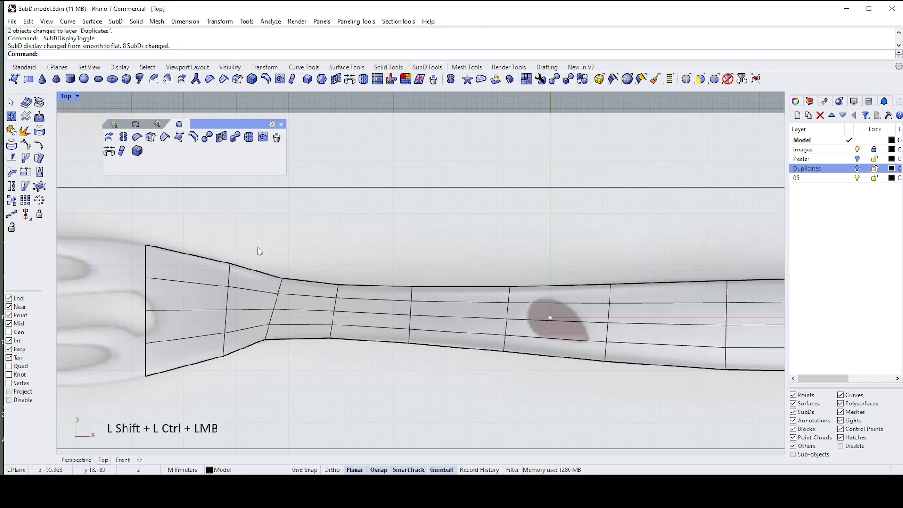
ctrl+shift+drag(240, 231, 291, 338)
scroll(286, 325, up, 1)
scroll(285, 324, up, 1)
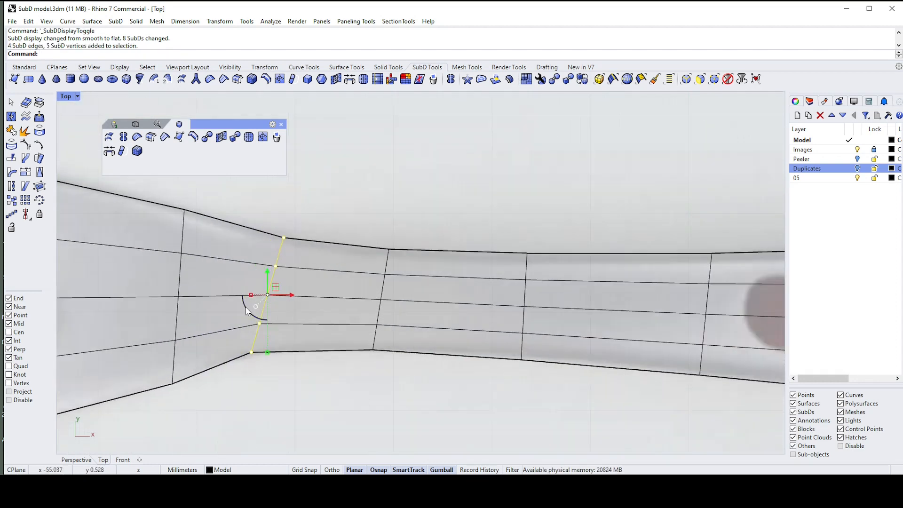
drag(248, 310, 300, 294)
click(384, 233)
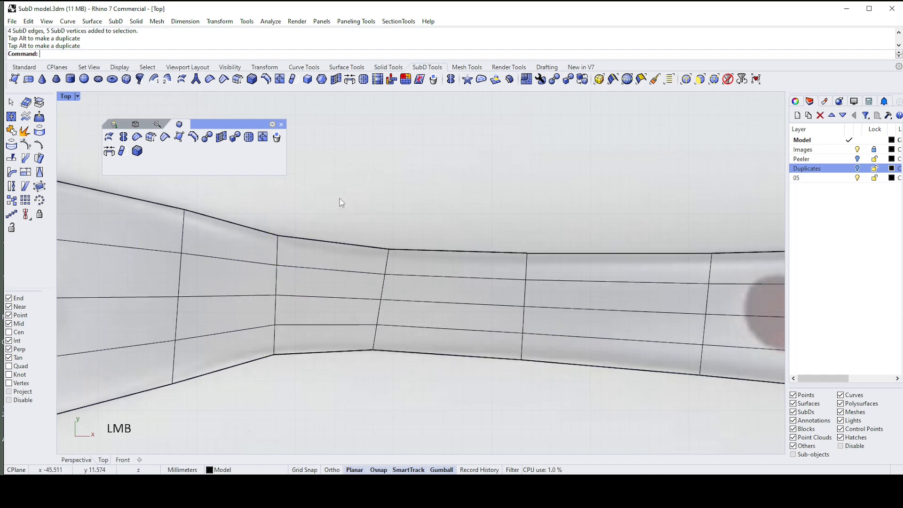
- Flatten the fourth cross-edge row into a straight vertical line and shift it slightly toward the handle
ctrl+shift+drag(332, 194, 437, 394)
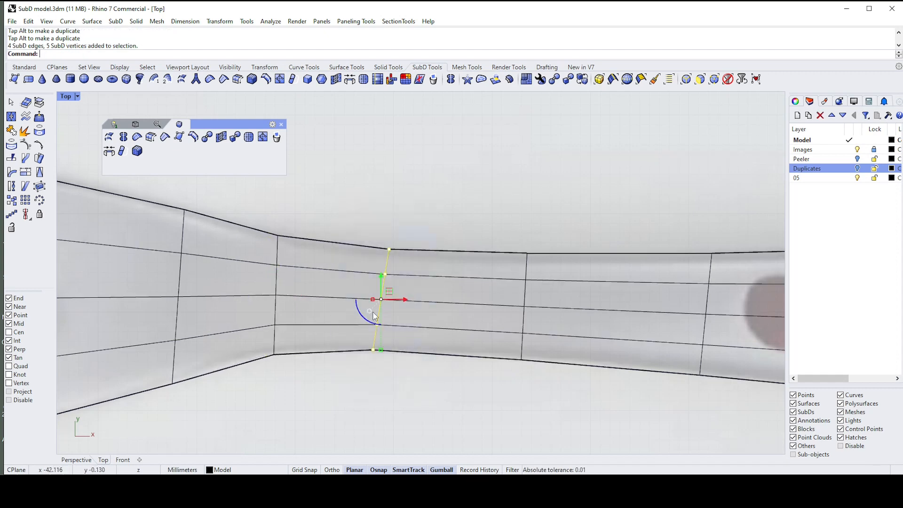
click(367, 203)
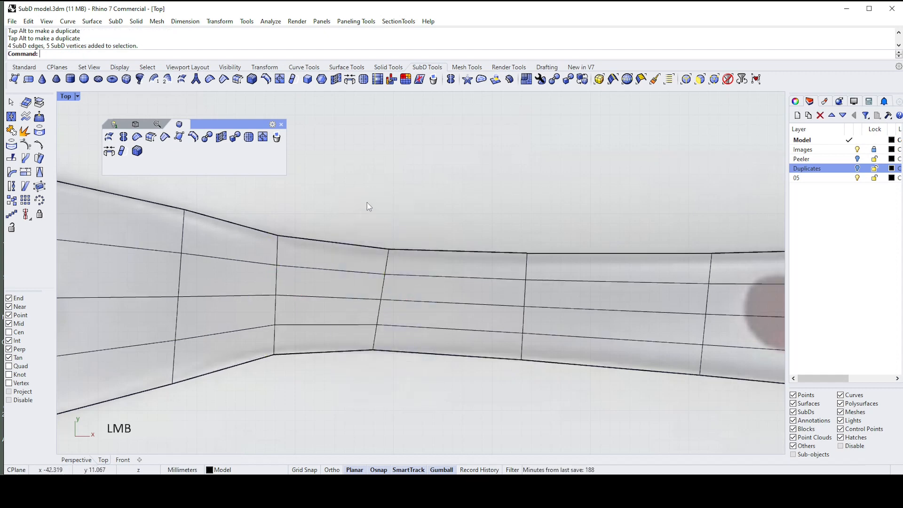
ctrl+shift+drag(332, 220, 452, 422)
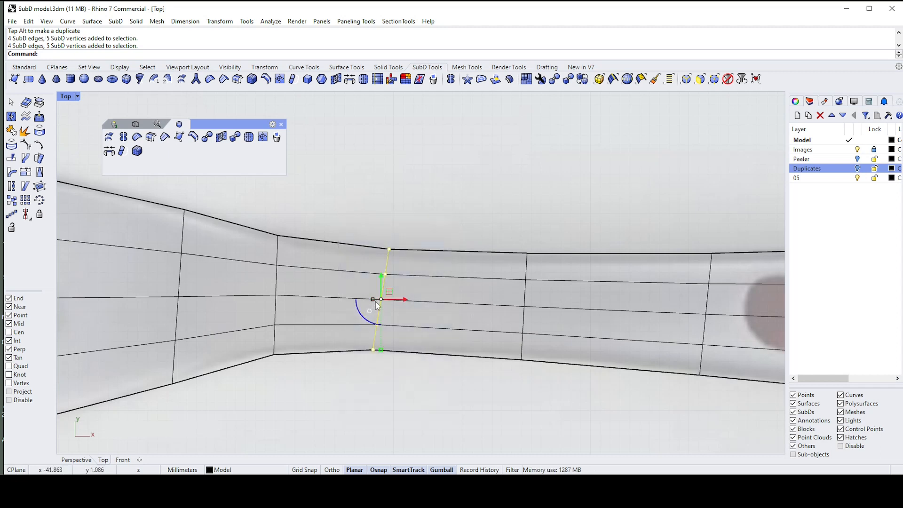
drag(372, 298, 420, 299)
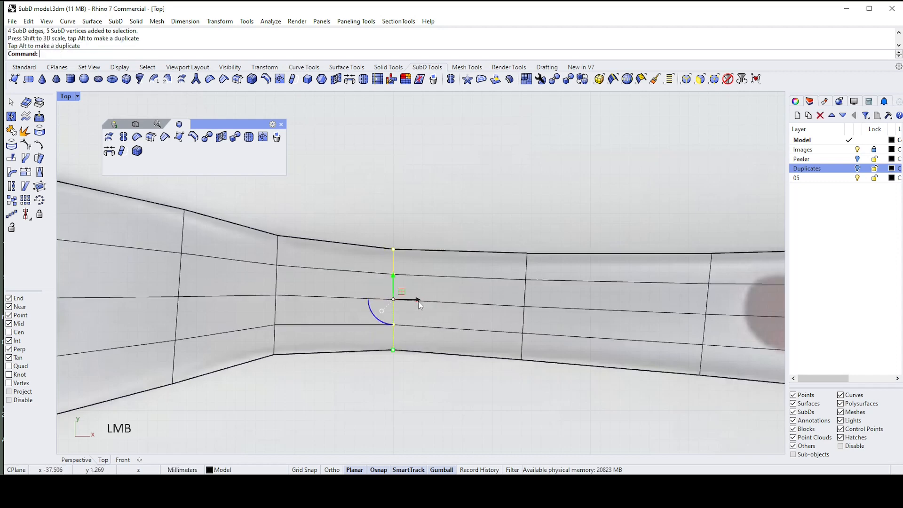
click(529, 197)
- Flatten the fifth cross-edge row from the tines into a straight vertical line
ctrl+shift+drag(476, 202, 571, 408)
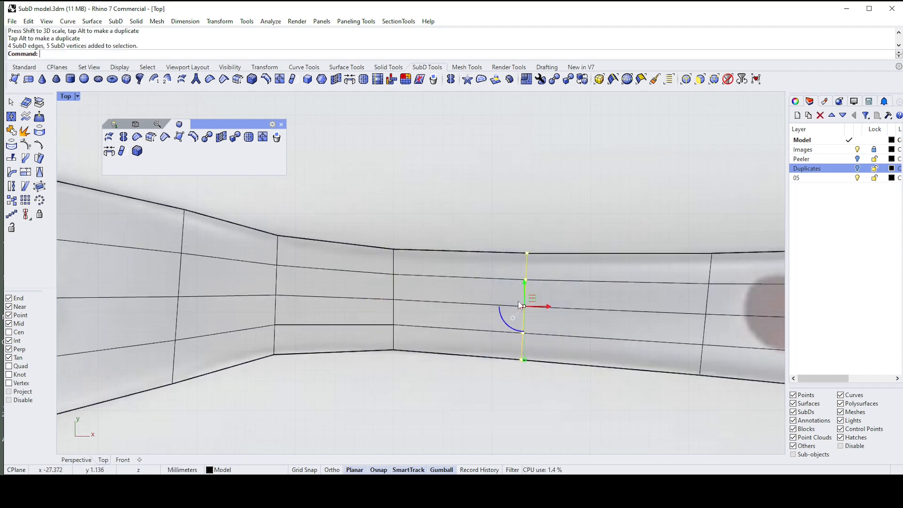
click(522, 306)
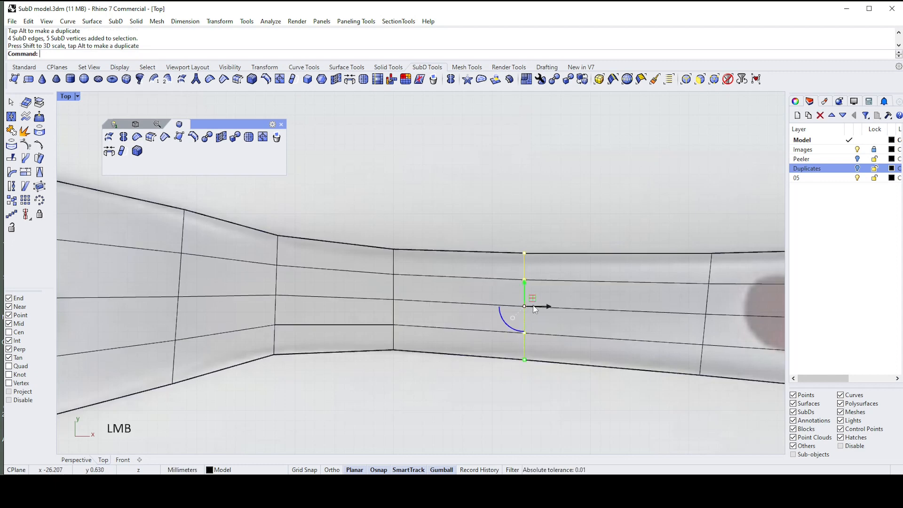
scroll(539, 266, down, 3)
click(622, 233)
- Flatten the sixth cross-edge row, just before the origin, into a straight vertical line
scroll(634, 249, up, 2)
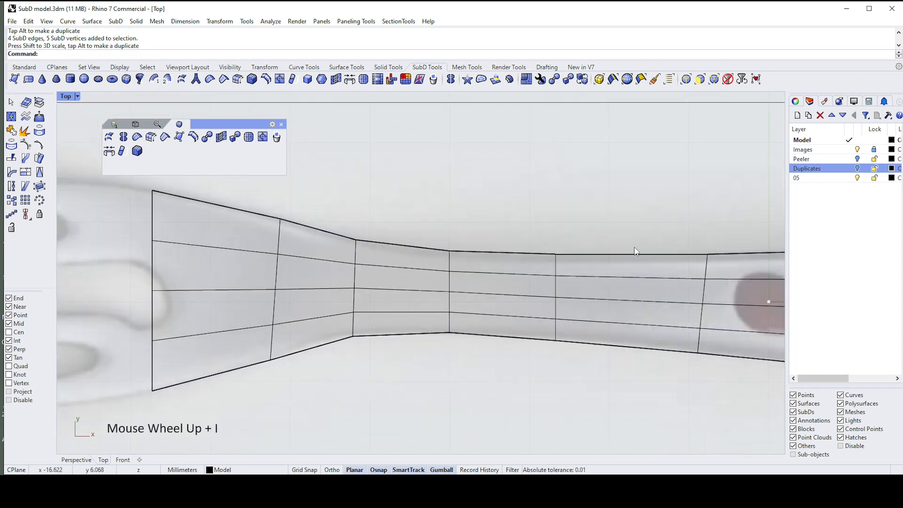
drag(644, 213, 754, 417)
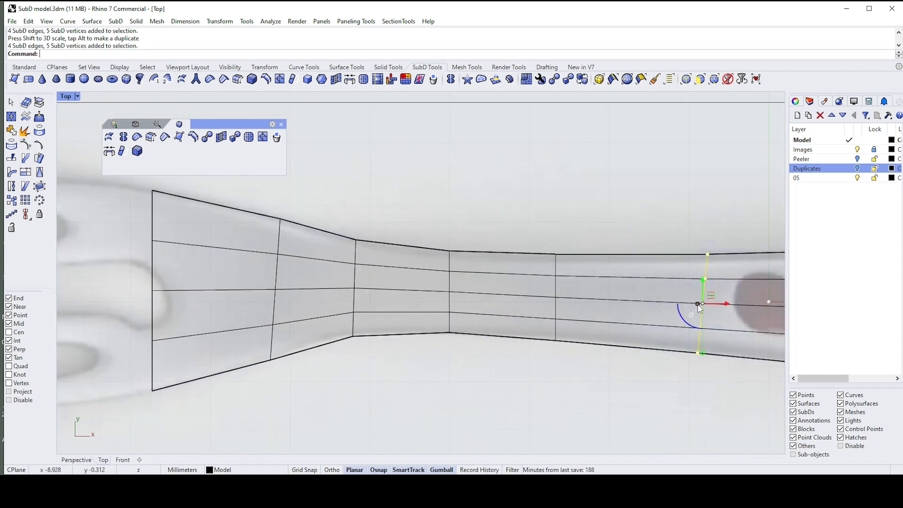
click(699, 307)
scroll(717, 292, down, 3)
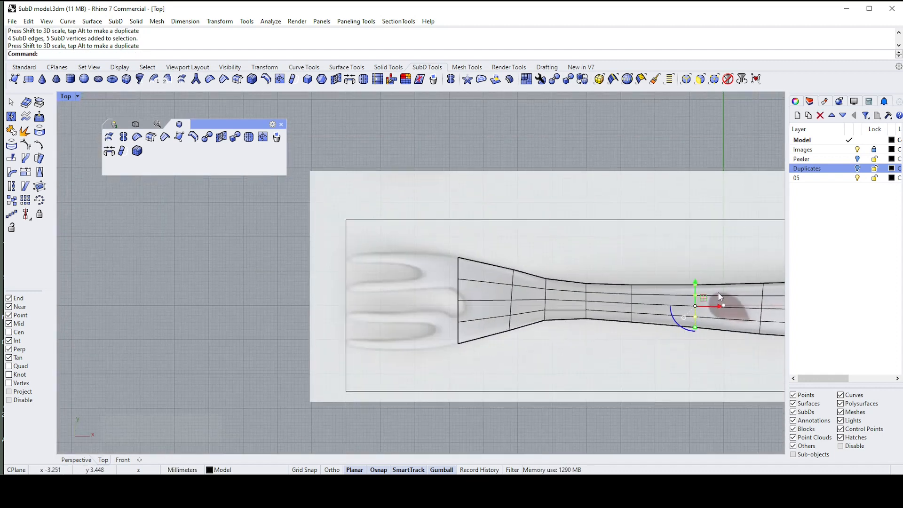
click(504, 264)
- Try to scale the seventh cross-edge row, just past the origin, and undo it
ctrl+shift+drag(501, 264, 577, 380)
scroll(530, 311, up, 3)
shift+drag(531, 311, 551, 281)
key(ctrl+z)
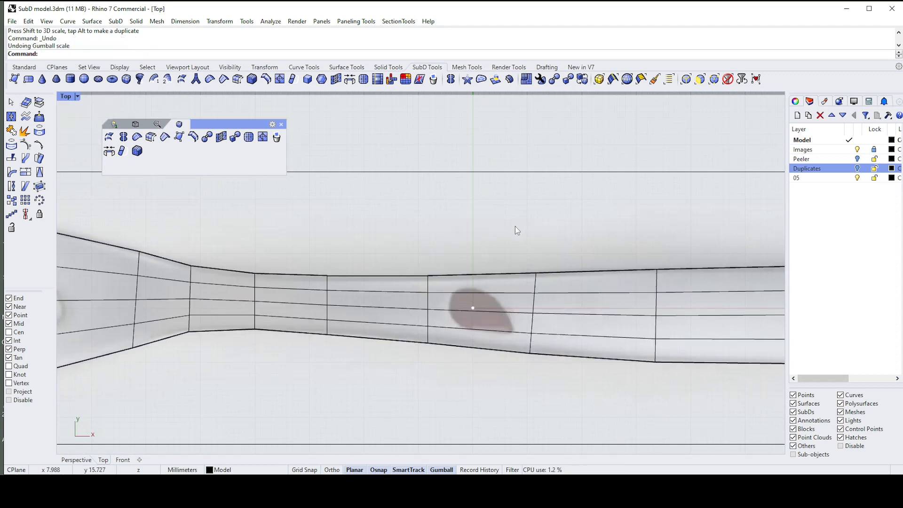
- Flatten the seventh cross-edge row, just past the origin, into a straight vertical line
ctrl+shift+drag(506, 235, 594, 394)
scroll(535, 314, up, 2)
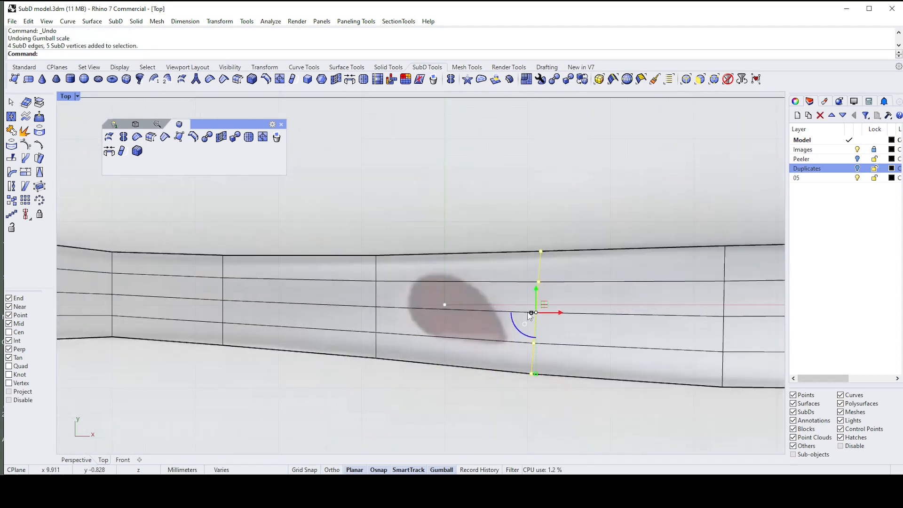
click(530, 314)
scroll(595, 282, down, 3)
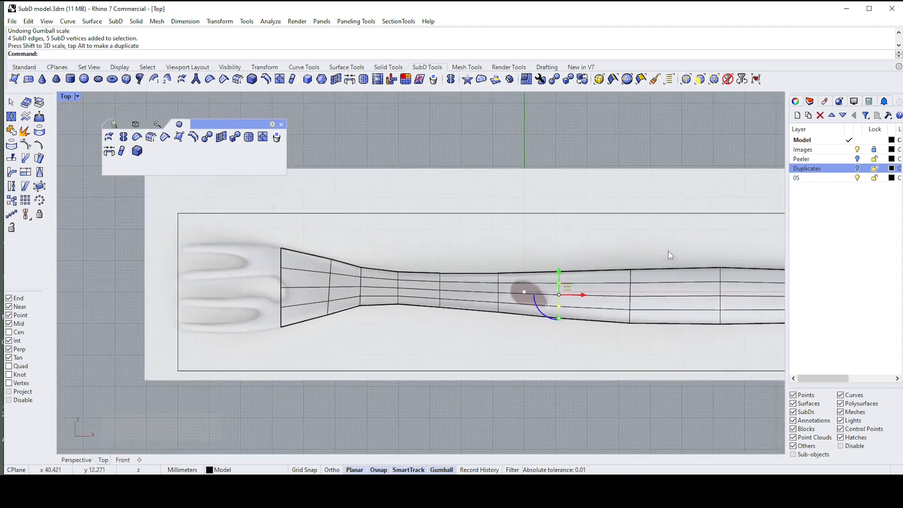
key(Escape)
- Flatten the second cross-edge row from the tines to vertical and narrow it slightly to fit the fork's outline
right_drag(306, 223, 424, 226)
ctrl+shift+drag(424, 226, 478, 347)
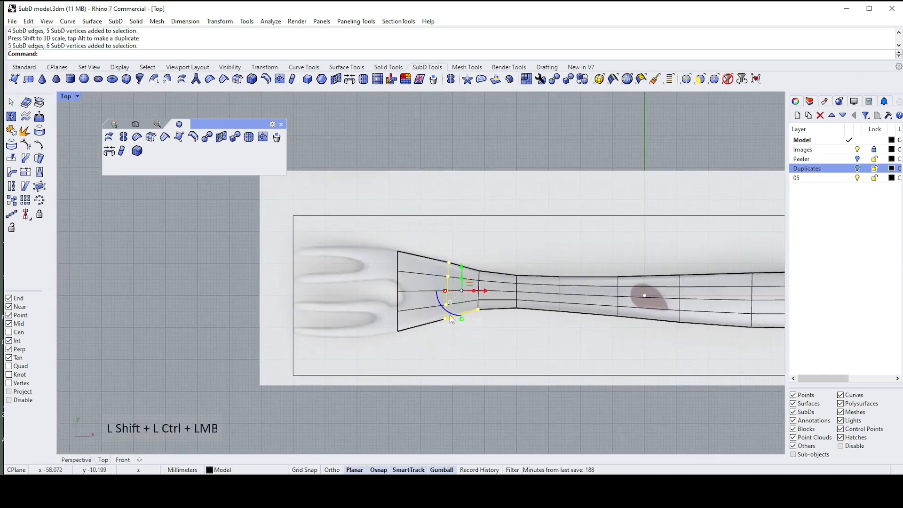
scroll(454, 305, up, 2)
ctrl+shift+drag(433, 212, 491, 416)
scroll(436, 324, up, 2)
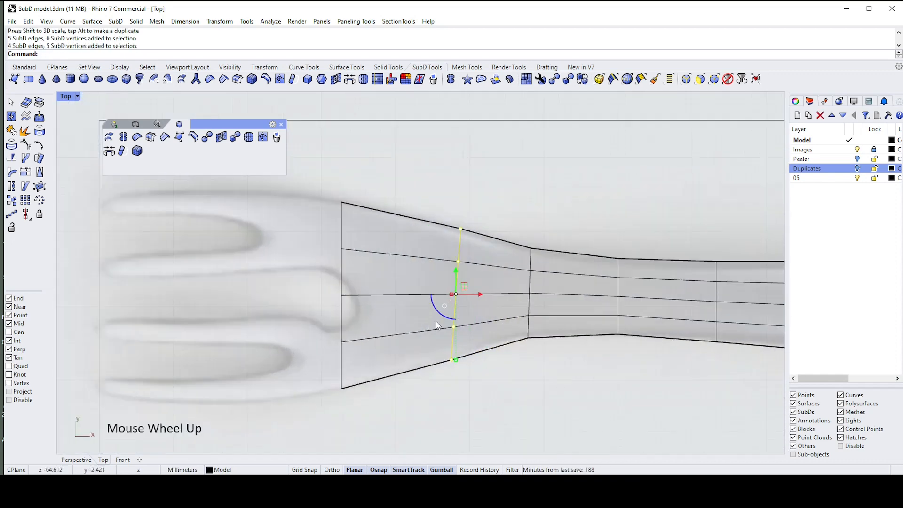
drag(451, 294, 455, 294)
drag(455, 360, 459, 361)
click(536, 226)
- Examine the cross-edge rows along the handle against the reference picture
scroll(560, 232, down, 4)
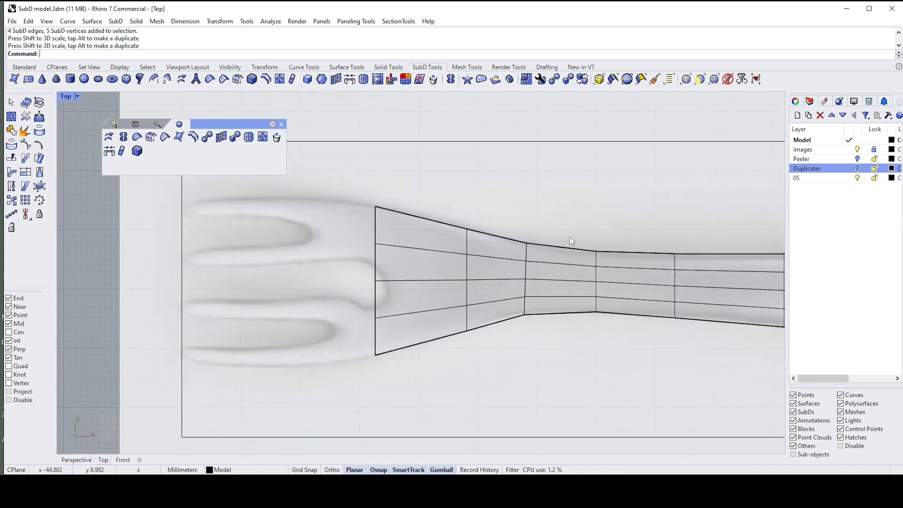
right_drag(569, 237, 565, 237)
scroll(524, 214, down, 4)
right_drag(683, 233, 609, 243)
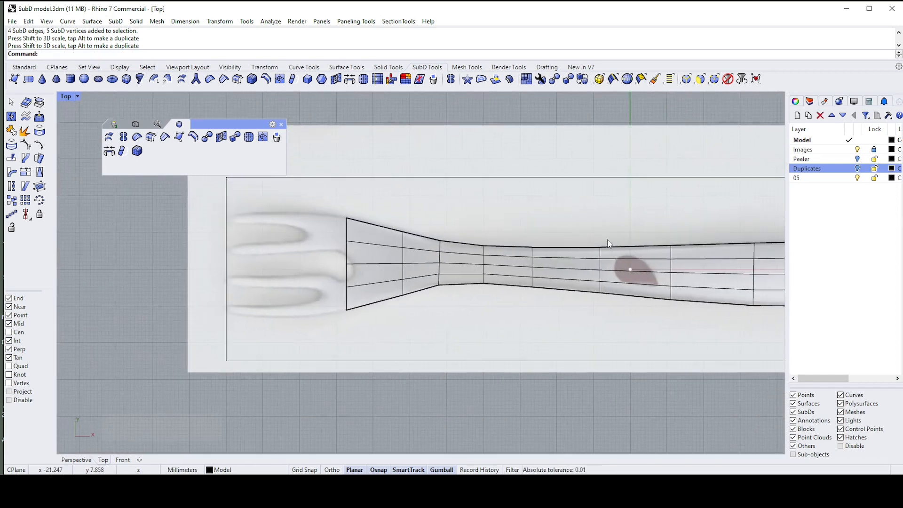
scroll(608, 243, down, 2)
right_drag(771, 258, 611, 256)
scroll(616, 257, up, 4)
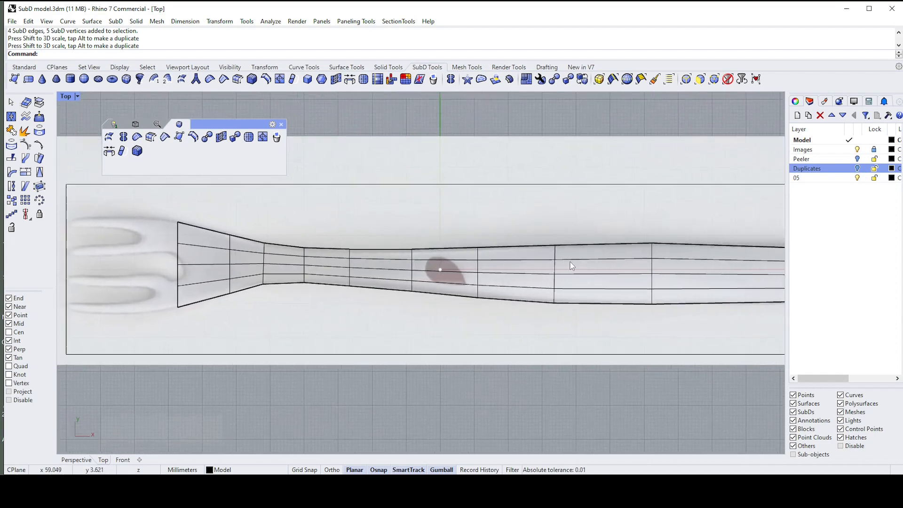
- Move the SubD's end row at the tines to the base of the middle slot and narrow it to the fork's outline
right_drag(376, 234, 433, 241)
scroll(433, 241, up, 1)
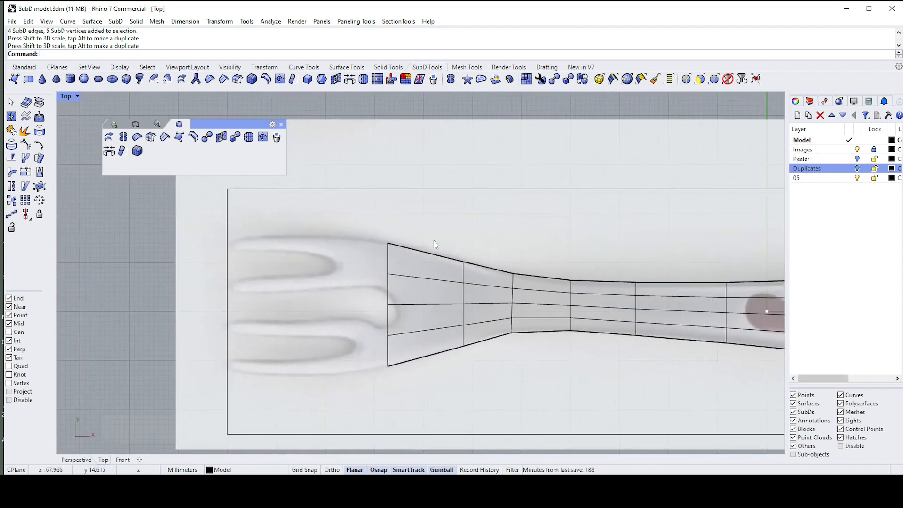
ctrl+shift+drag(361, 221, 417, 384)
scroll(404, 307, up, 3)
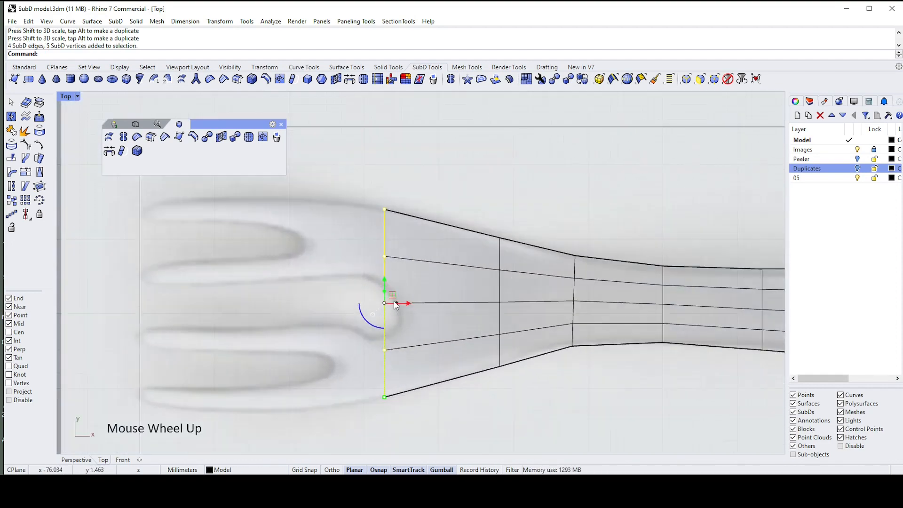
drag(410, 305, 429, 303)
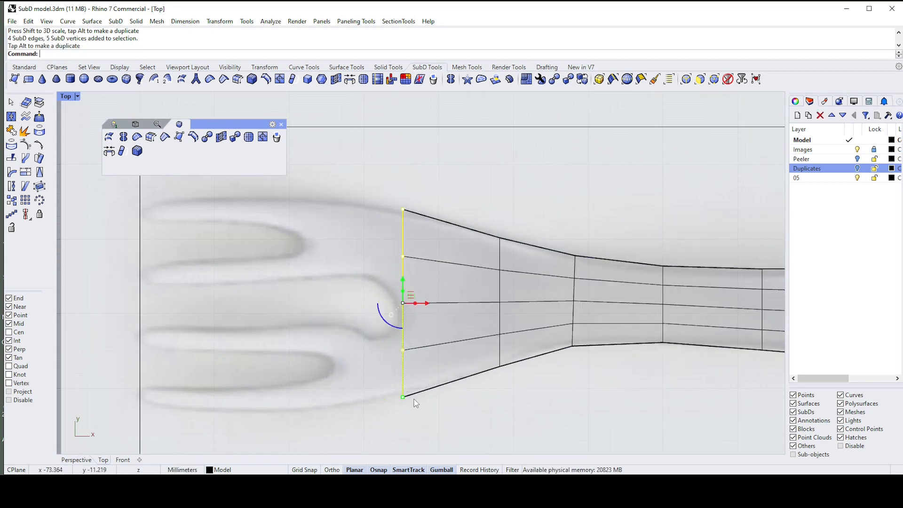
shift+drag(403, 397, 403, 392)
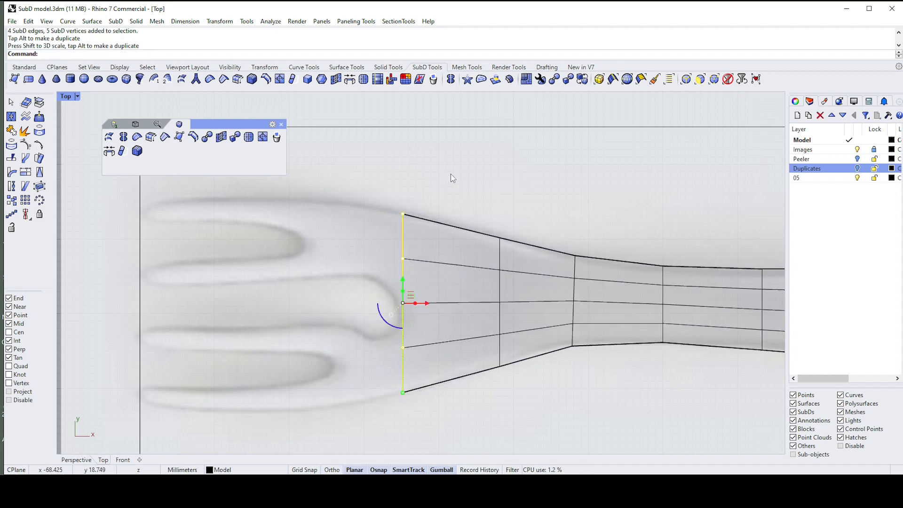
scroll(458, 174, down, 1)
key(Escape)
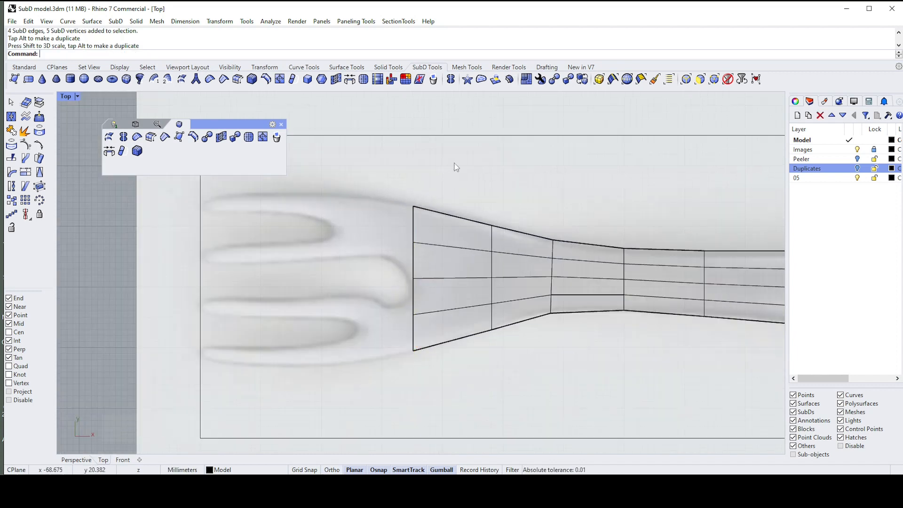
- Switch the SubD display back to smooth and check the fork's neck against the reference picture
key(Tab)
scroll(467, 215, down, 1)
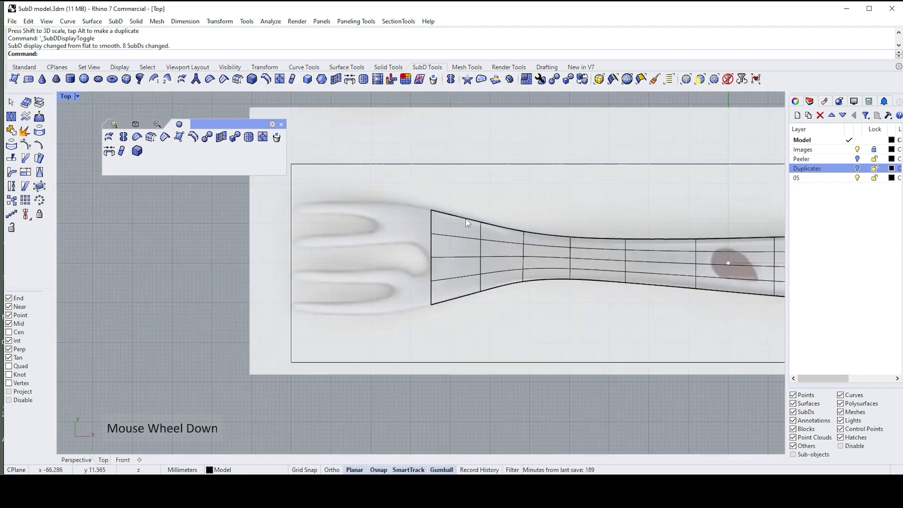
scroll(411, 196, up, 1)
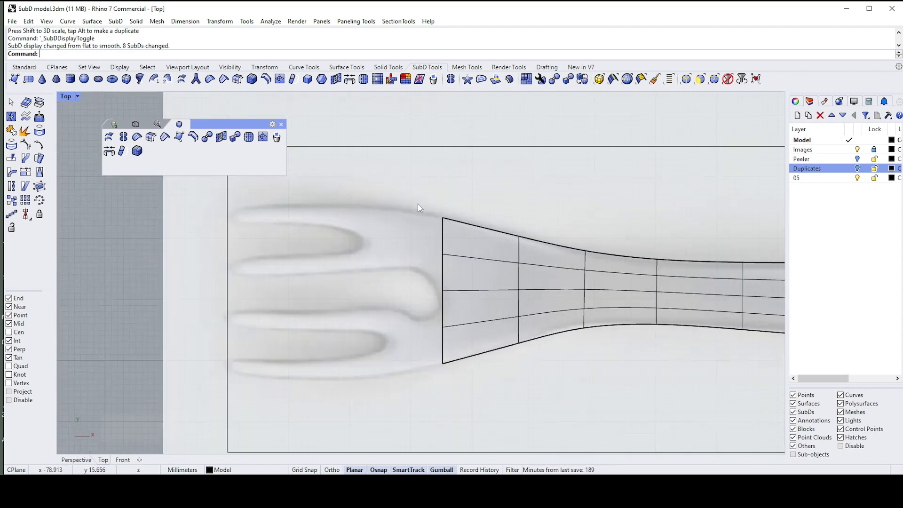
- Split the uppermost face in the SubD's tine-side end row by inserting an edge between the midpoints of its two cross edges
ctrl+shift+drag(417, 194, 399, 224)
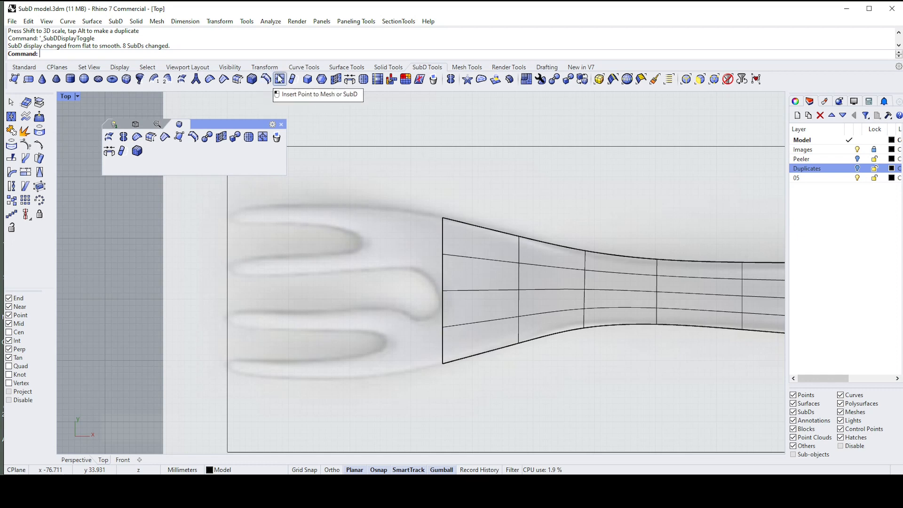
click(262, 136)
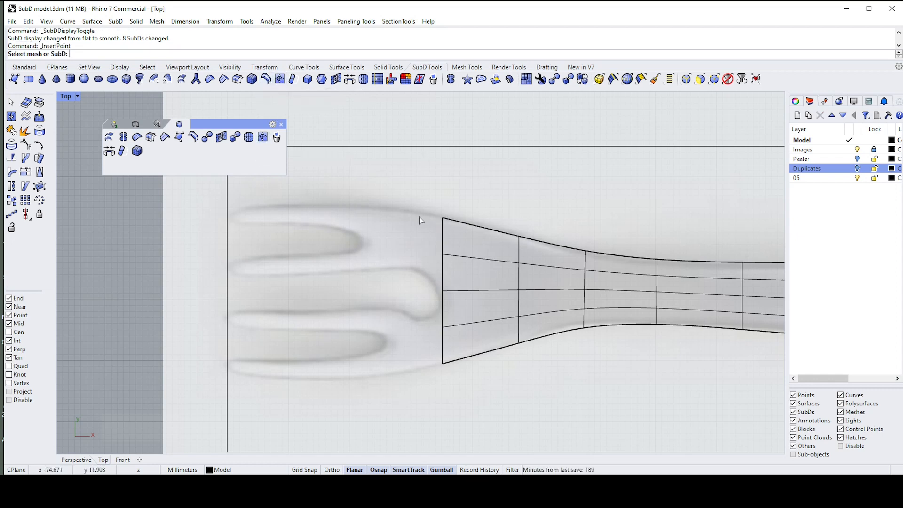
click(444, 242)
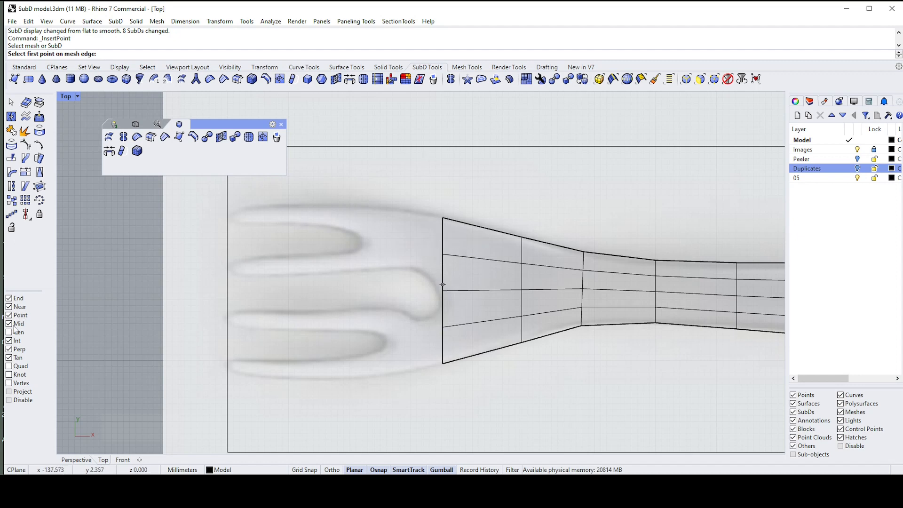
click(443, 237)
click(531, 258)
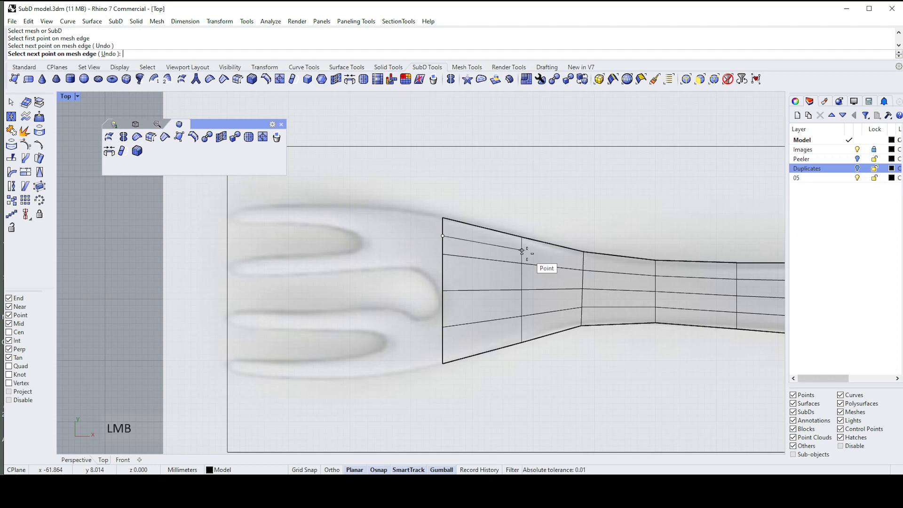
right_click(527, 254)
- Insert a midpoint-to-midpoint edge through the second face from the top in the SubD's tine-side end row
right_click(474, 280)
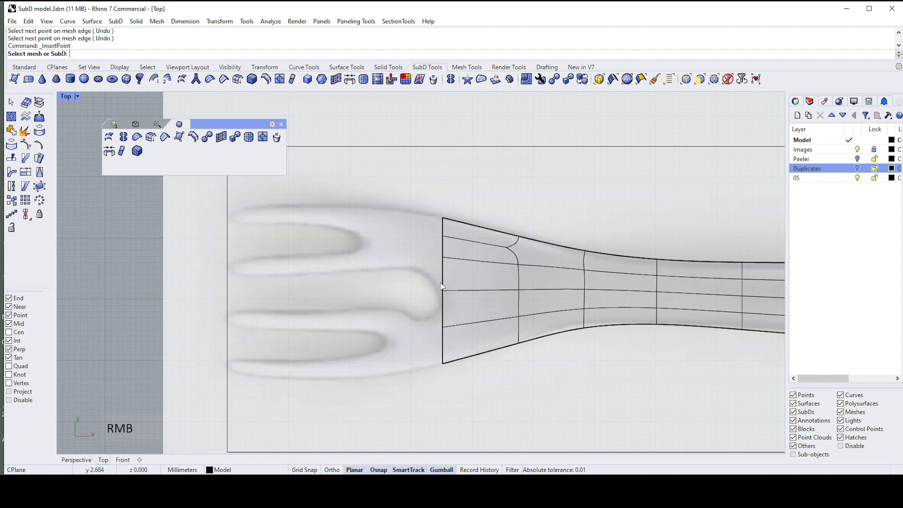
click(442, 279)
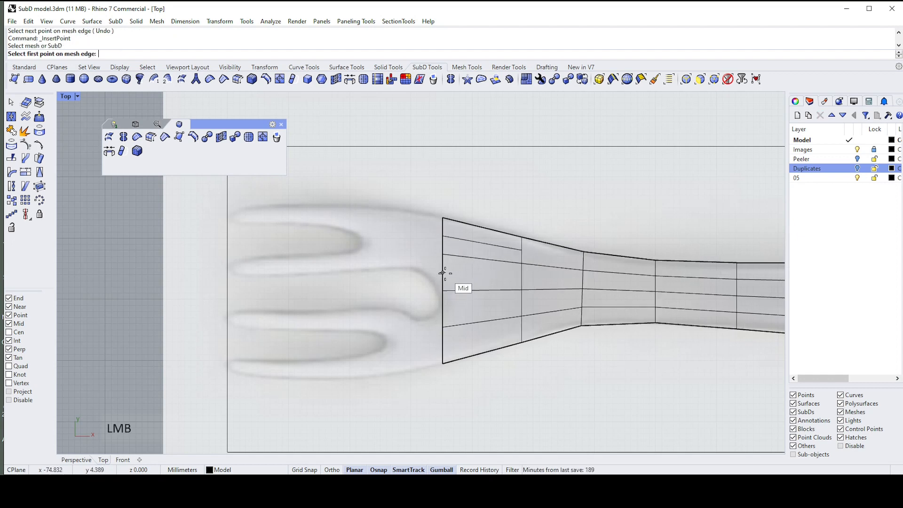
click(443, 273)
click(521, 277)
click(525, 277)
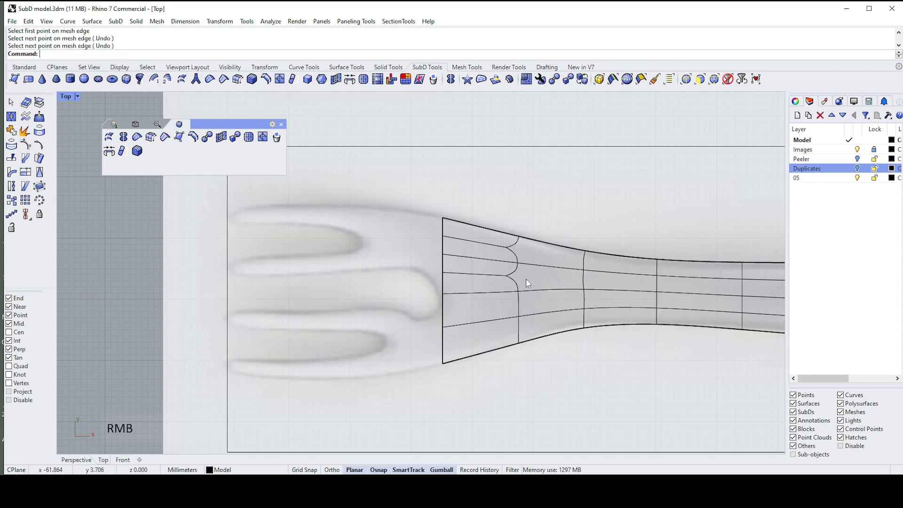
key(Return)
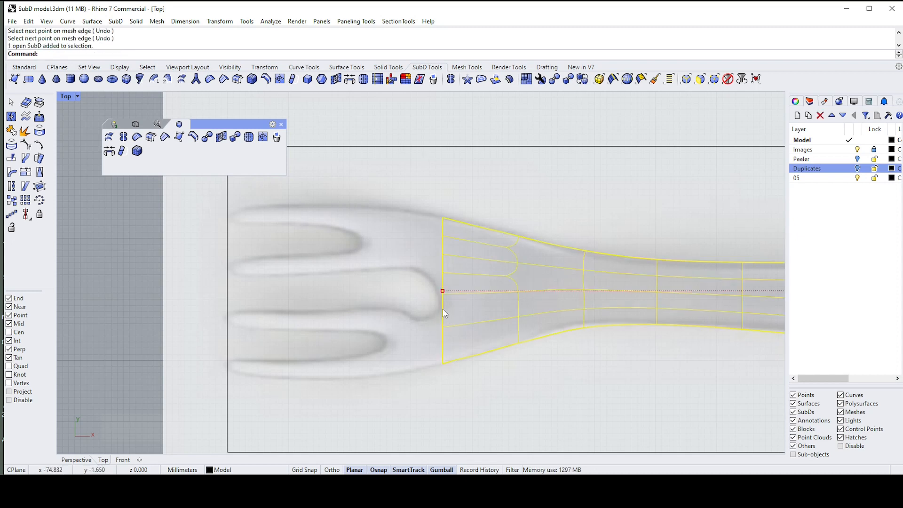
- Insert a midpoint-to-midpoint edge through the third face from the top in the SubD's tine-side end row
right_click(443, 307)
click(443, 309)
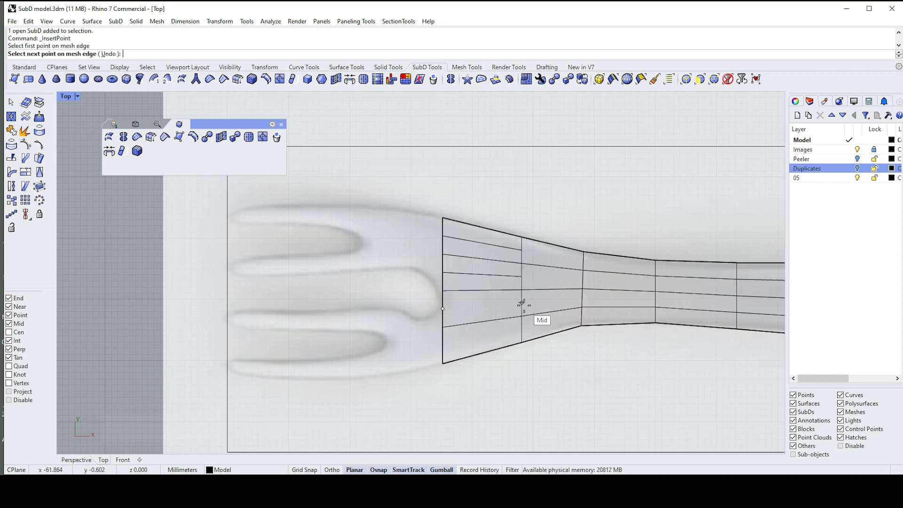
click(521, 304)
right_click(523, 306)
- Insert a midpoint-to-midpoint edge through the lowest face in the SubD's tine-side end row
right_click(483, 319)
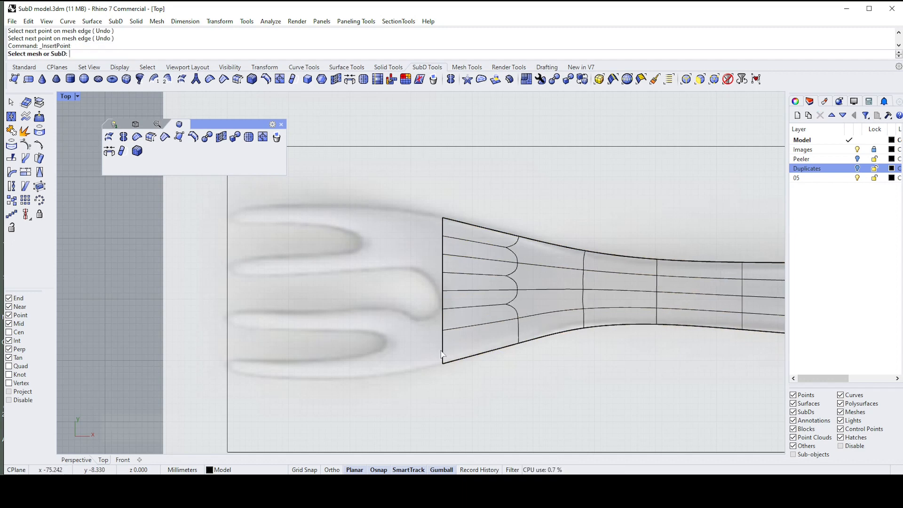
click(442, 354)
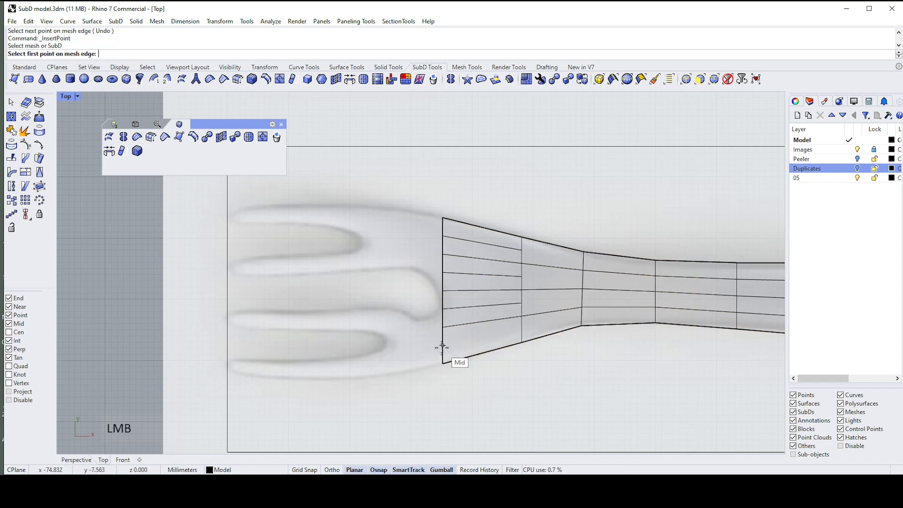
click(521, 332)
click(442, 351)
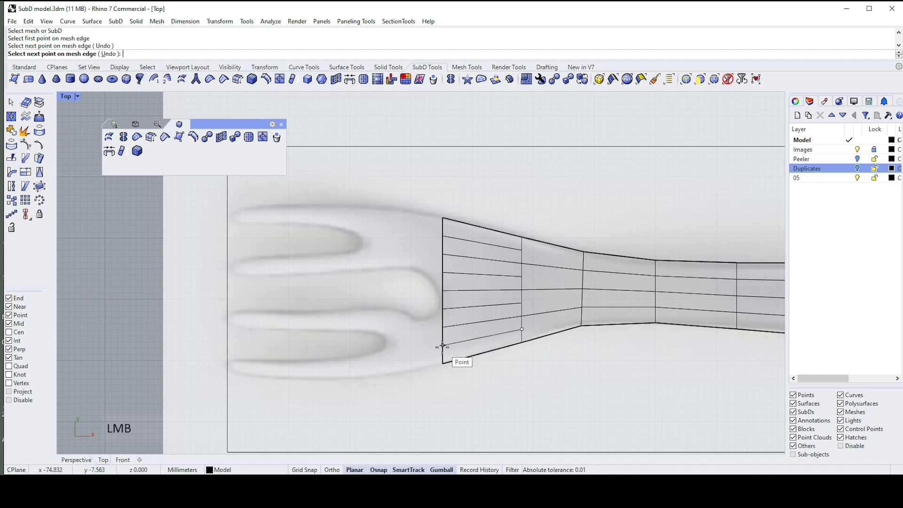
right_click(444, 352)
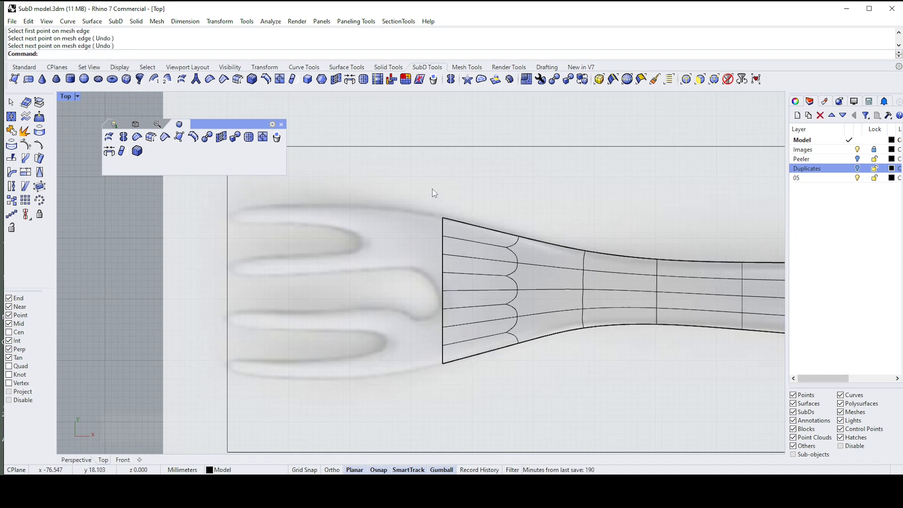
- Extrude four alternate edges of the SubD's end row about 7.5 mm toward the tine tips and spread them to the fork's outline
ctrl+shift+drag(416, 195, 457, 430)
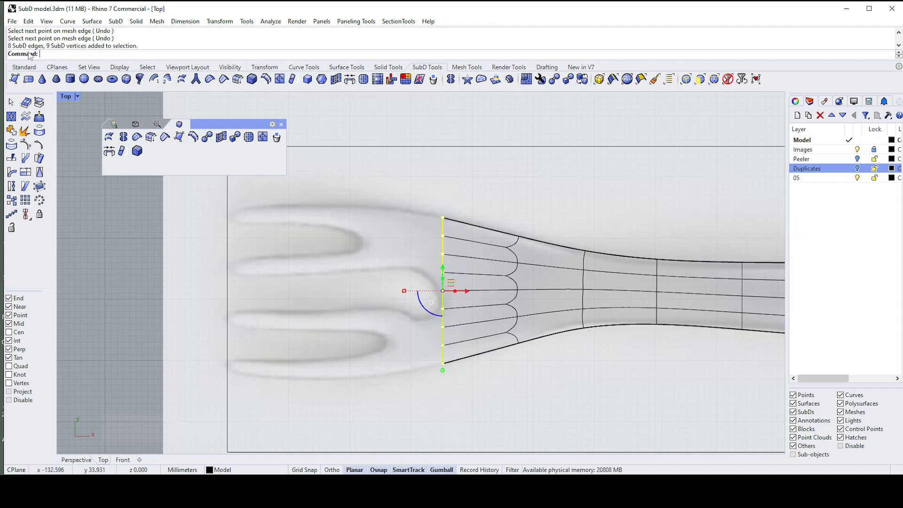
click(442, 212)
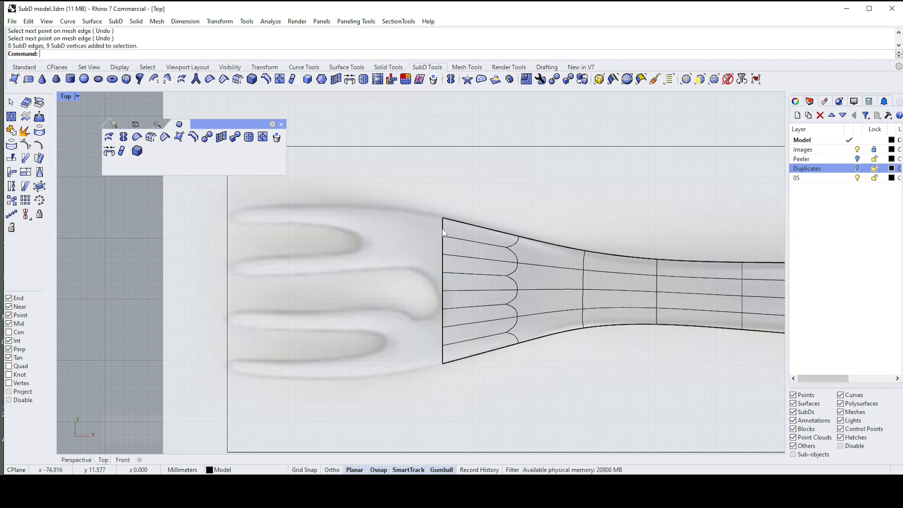
ctrl+shift+click(442, 232)
ctrl+shift+click(444, 263)
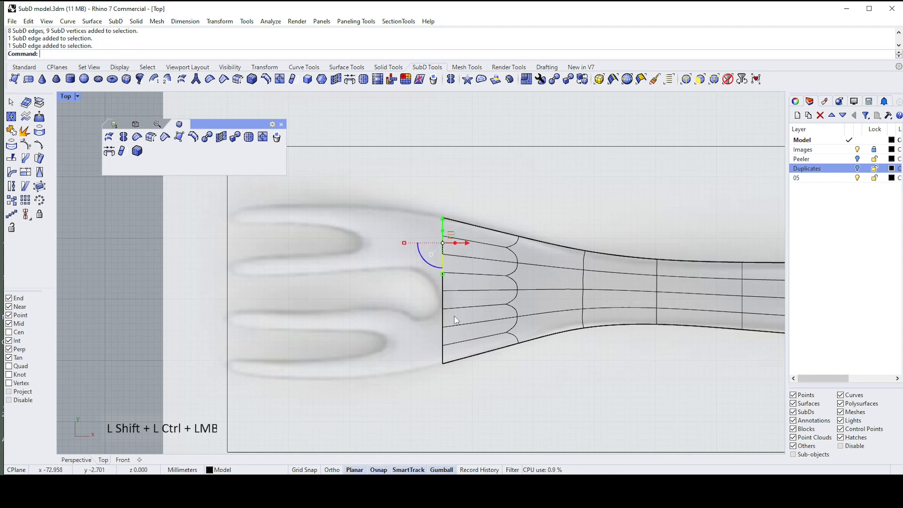
ctrl+shift+click(444, 321)
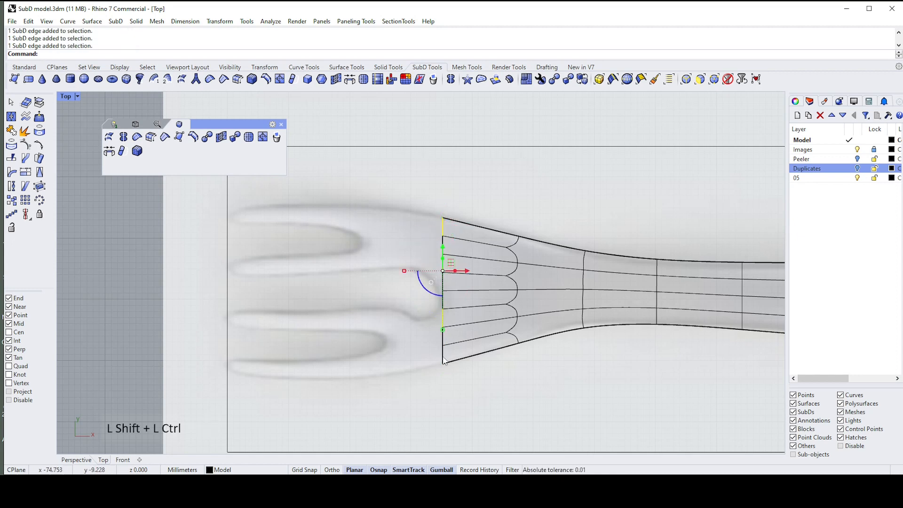
ctrl+shift+click(444, 360)
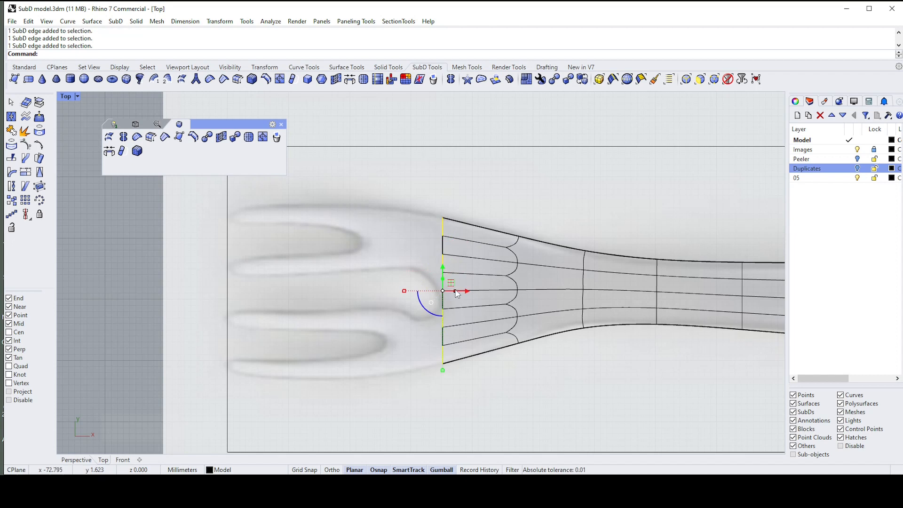
drag(457, 293, 399, 302)
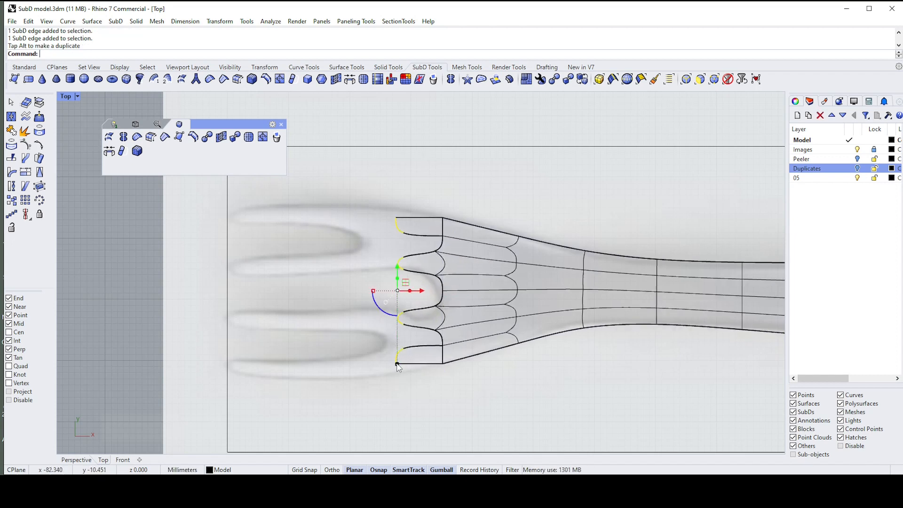
drag(398, 366, 397, 372)
- Extrude the four tines in further segments out to the tips in the picture, fitting their spread to the fork's outline
drag(411, 294, 357, 294)
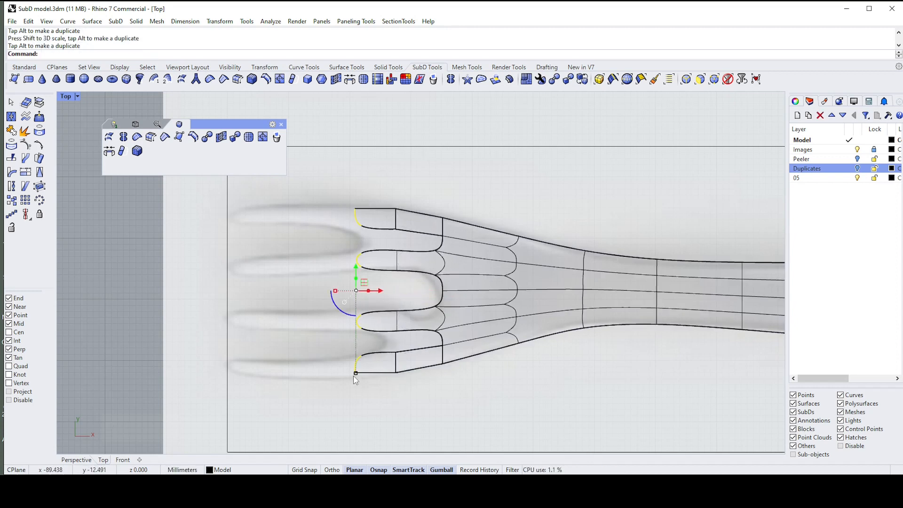
drag(355, 374, 355, 381)
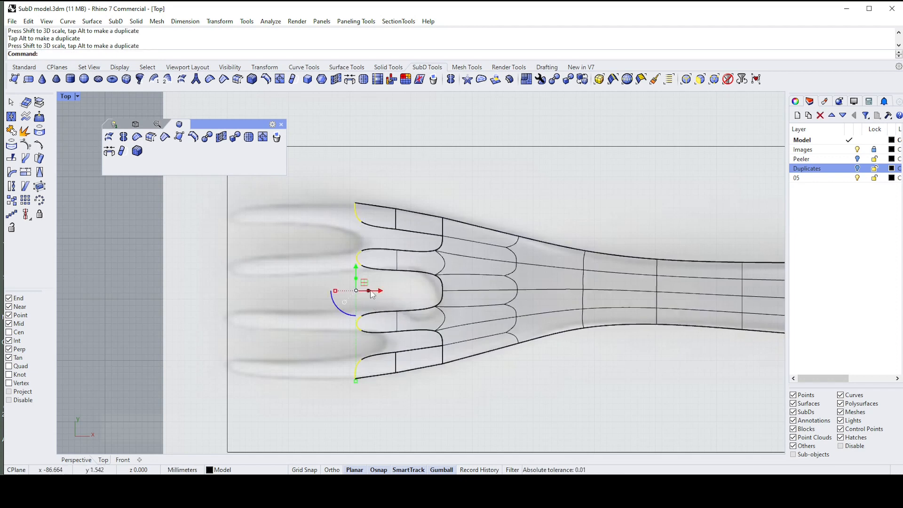
drag(370, 293, 231, 376)
scroll(353, 325, down, 1)
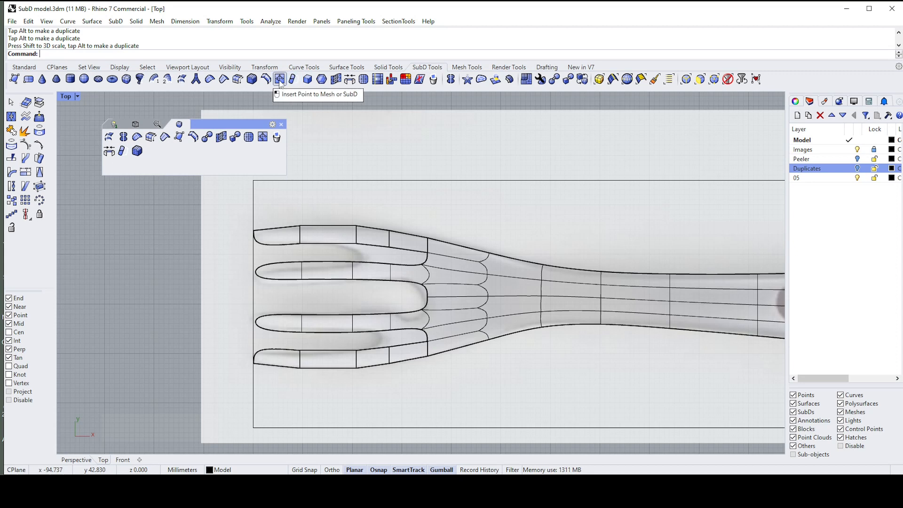
- Start appending SubD faces to the fork SubD and restrict the object snaps to Point only
click(123, 152)
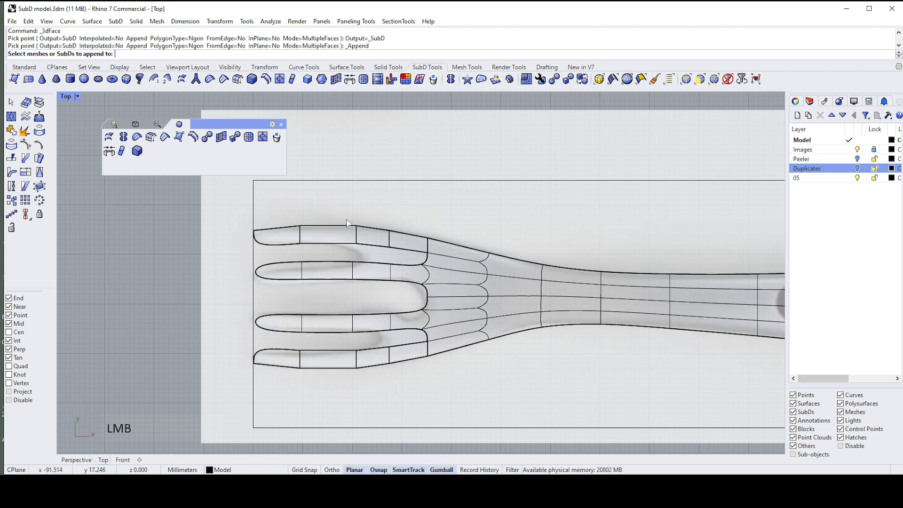
click(388, 250)
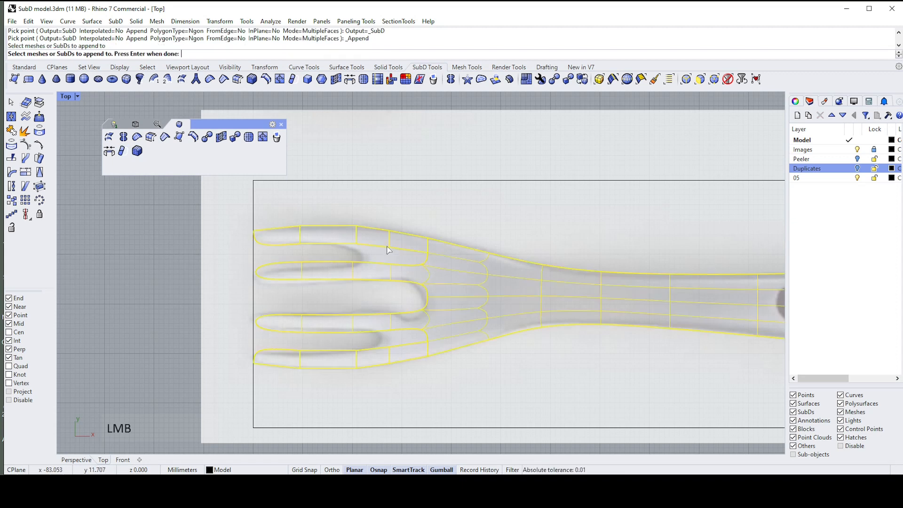
right_click(389, 248)
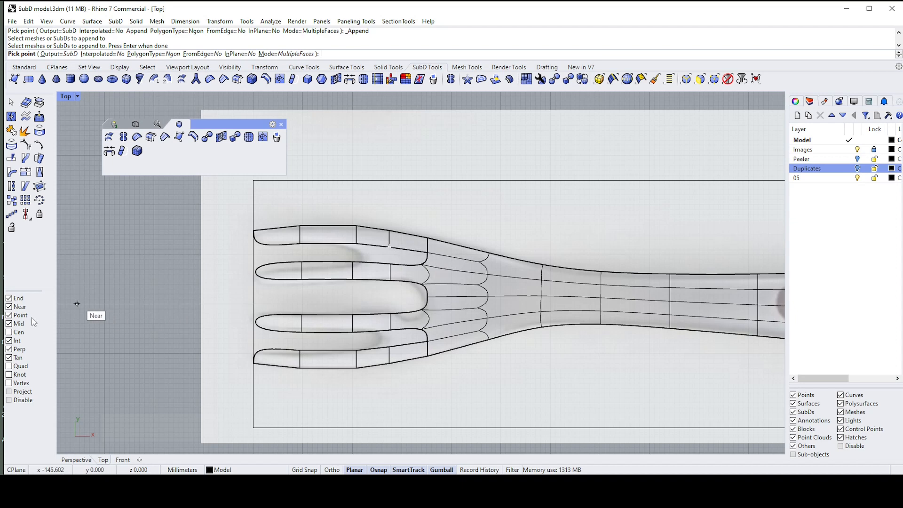
click(9, 315)
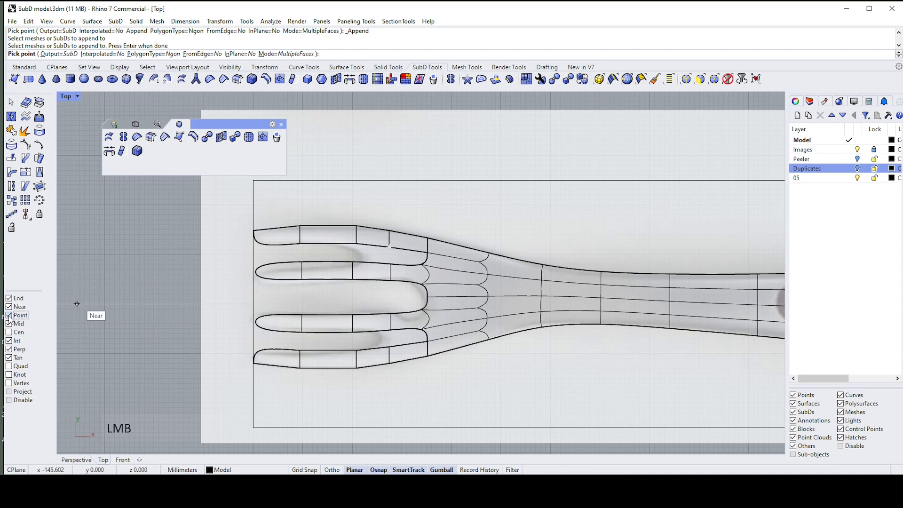
click(9, 315)
right_click(10, 315)
- Append a four-point SubD face bridging the base segments of the two upper tines
click(427, 255)
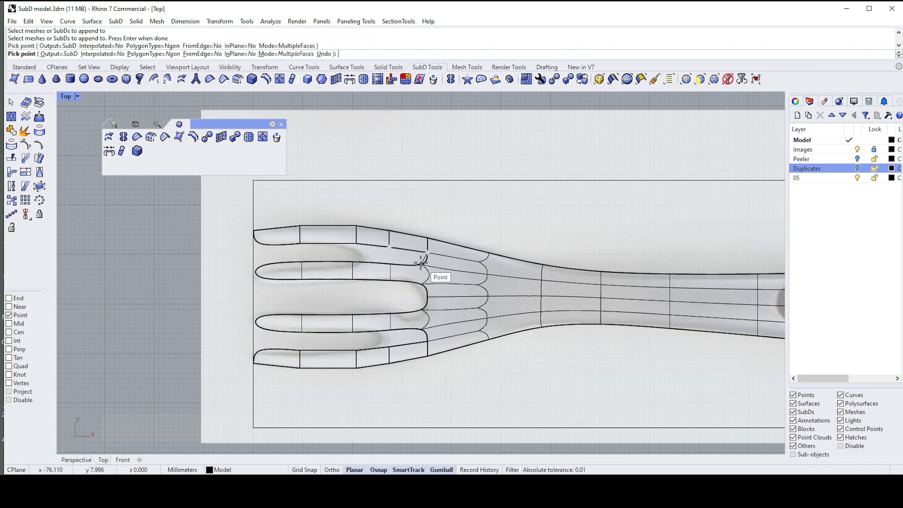
click(428, 267)
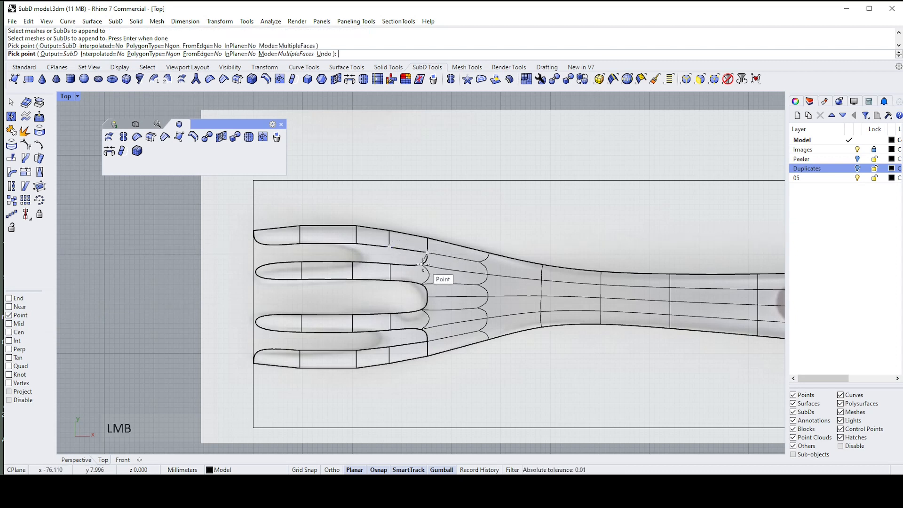
click(390, 263)
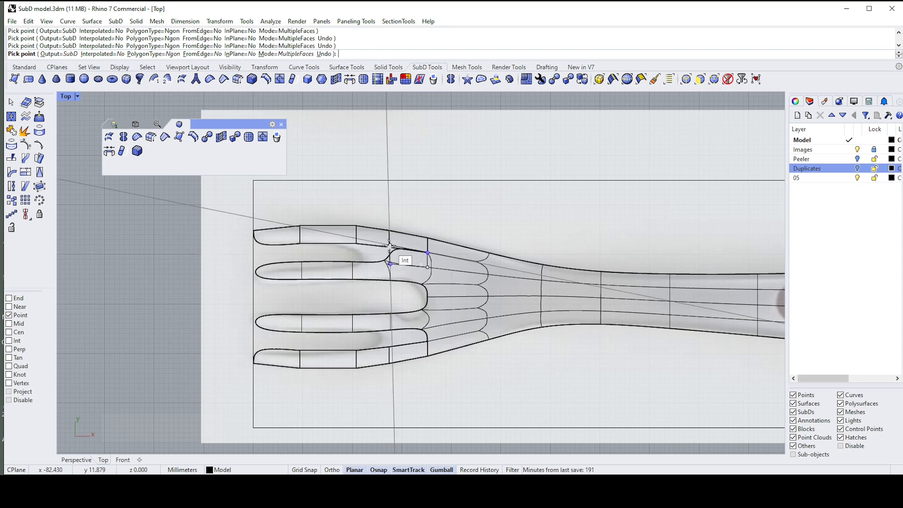
click(389, 247)
- Append a second SubD face between the two upper tines, filling their next segment up to the slot's base
scroll(389, 246, up, 3)
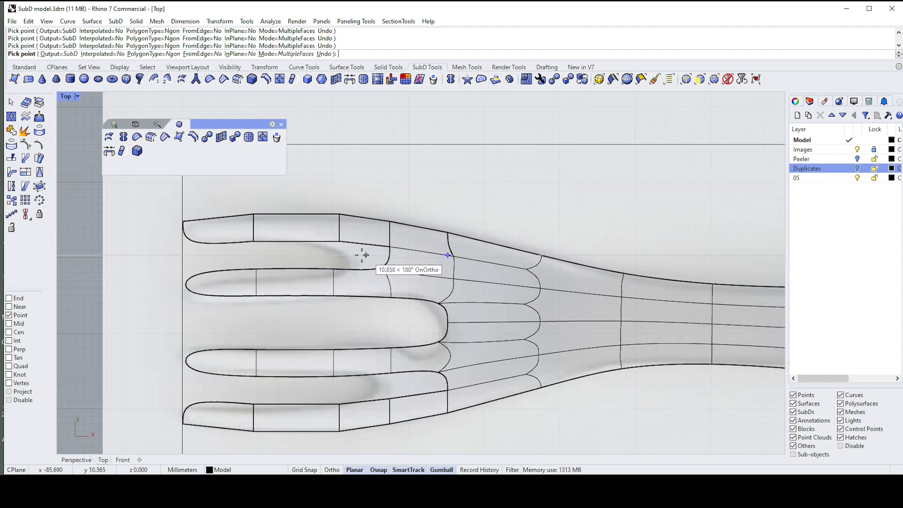
click(338, 242)
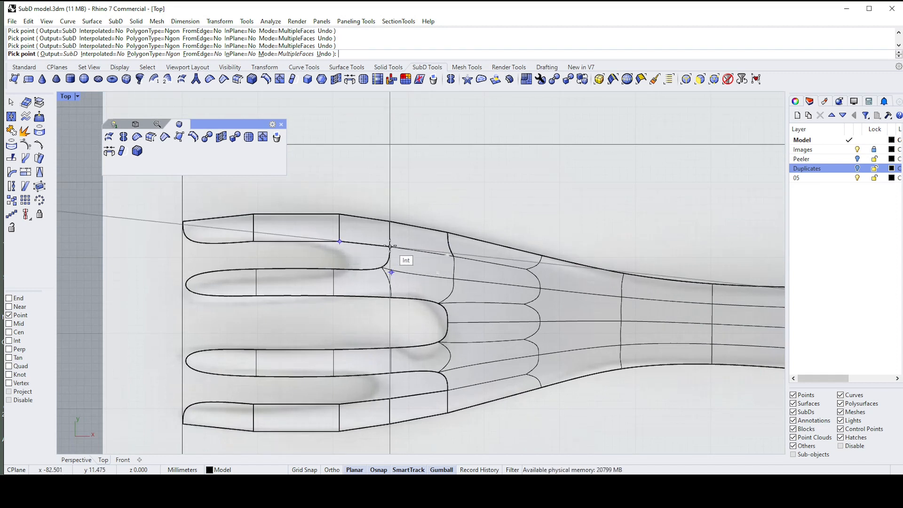
click(389, 272)
click(376, 273)
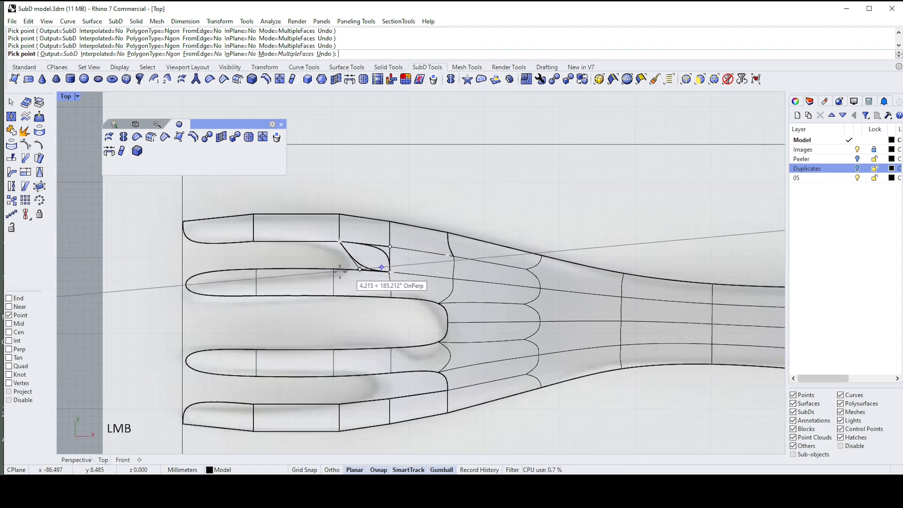
click(333, 269)
right_click(333, 269)
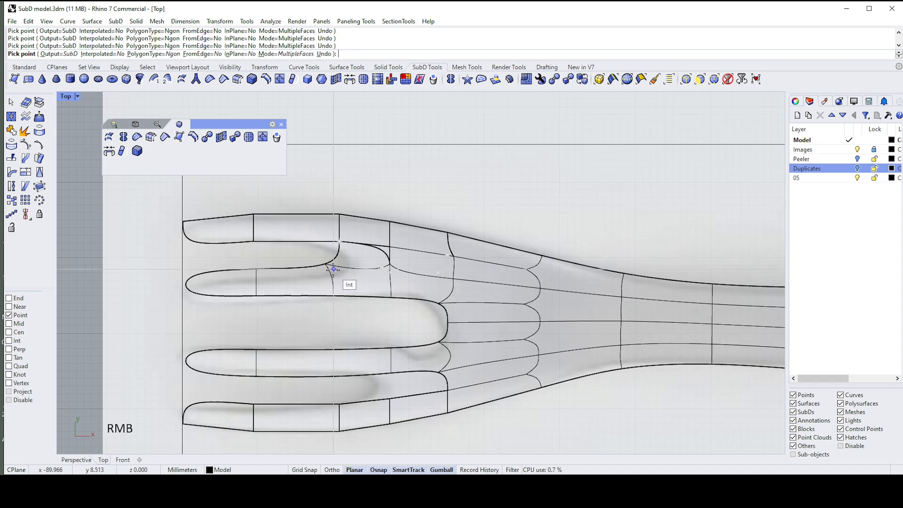
- Append a four-point SubD face between the base segments of the two lower tines and finish appending faces
scroll(376, 325, down, 2)
scroll(366, 348, up, 1)
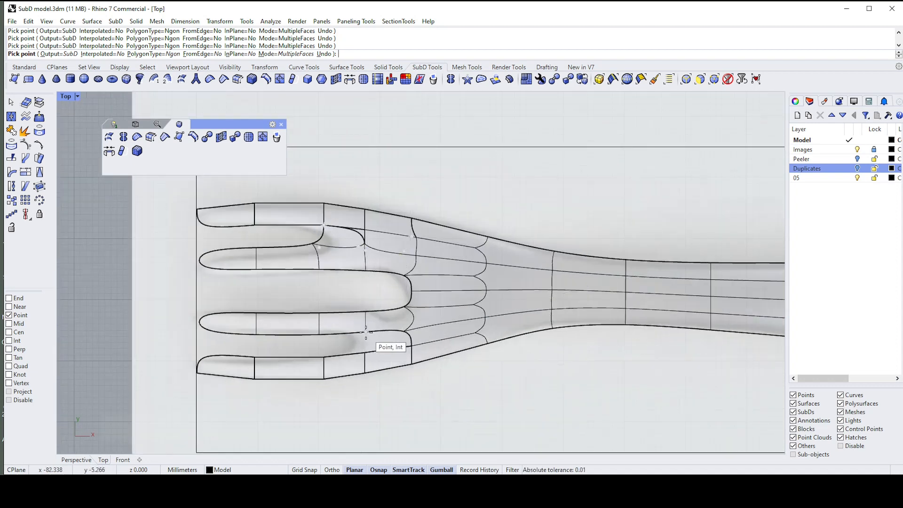
click(366, 332)
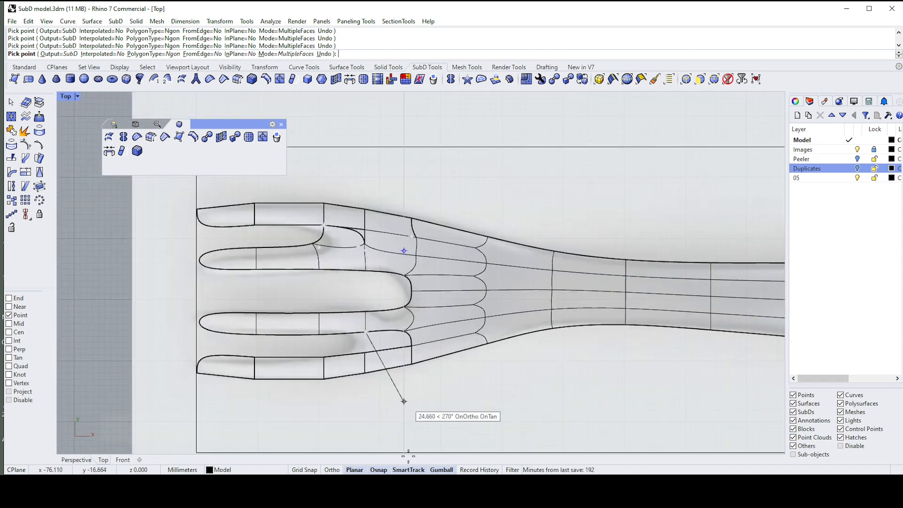
click(406, 469)
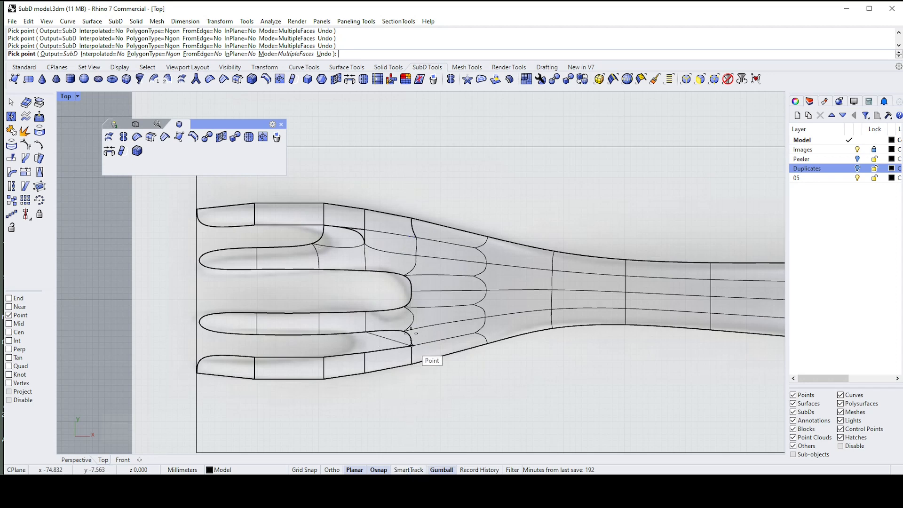
click(411, 328)
click(412, 345)
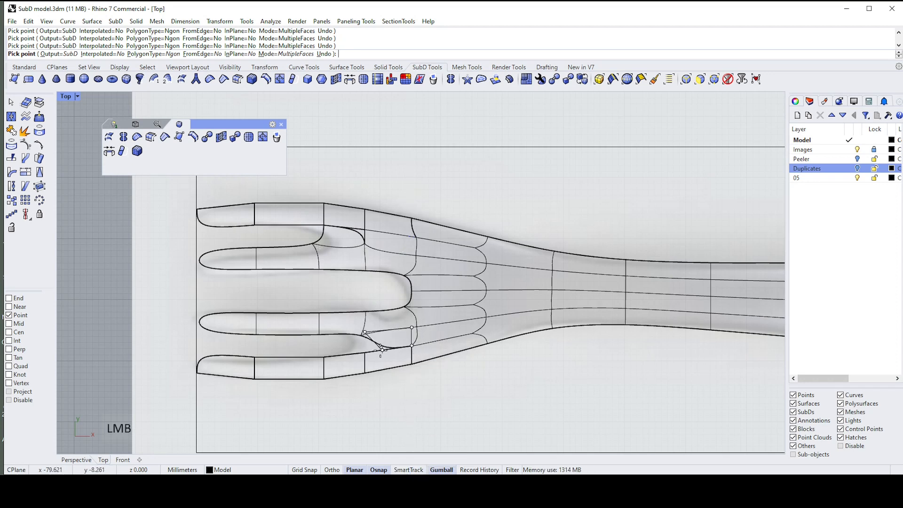
click(364, 351)
right_click(364, 352)
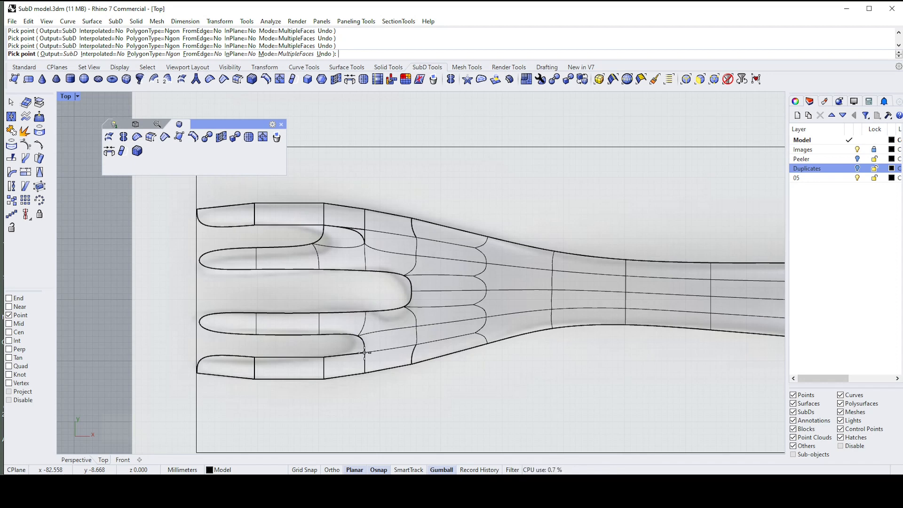
right_click(365, 352)
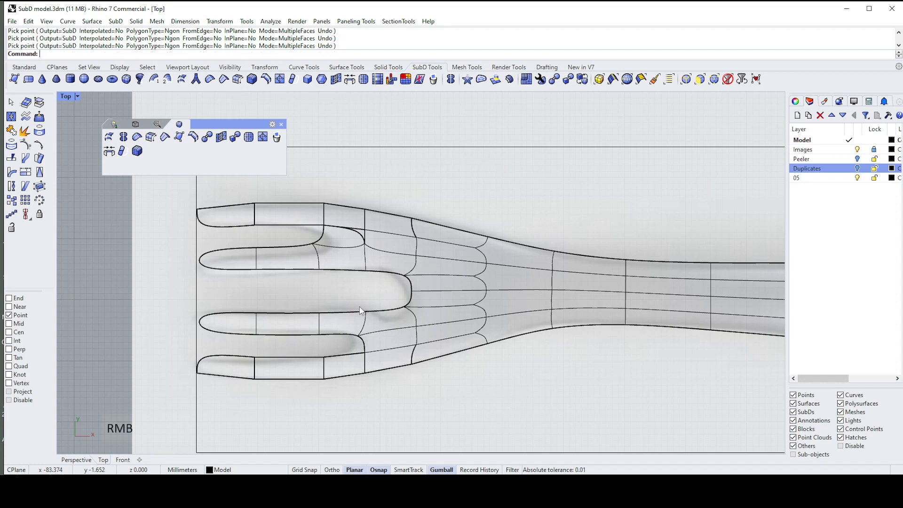
- Undo the last face merge and stitch the two loose vertices beside the upper slot's base at their average location
scroll(363, 231, up, 3)
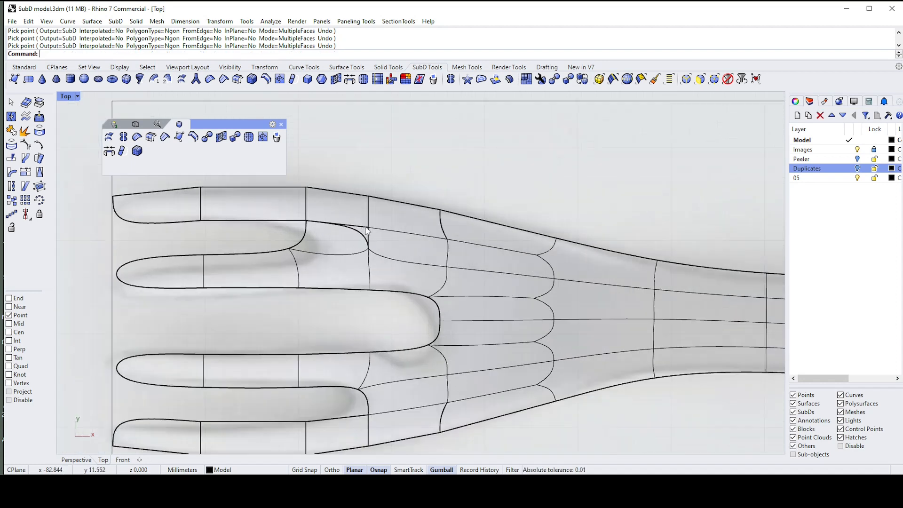
key(ctrl+z)
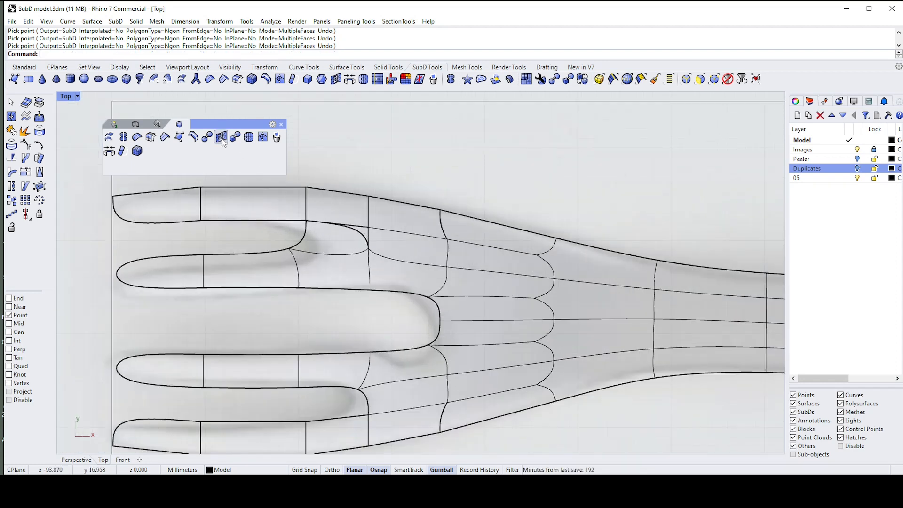
click(220, 137)
scroll(424, 245, up, 3)
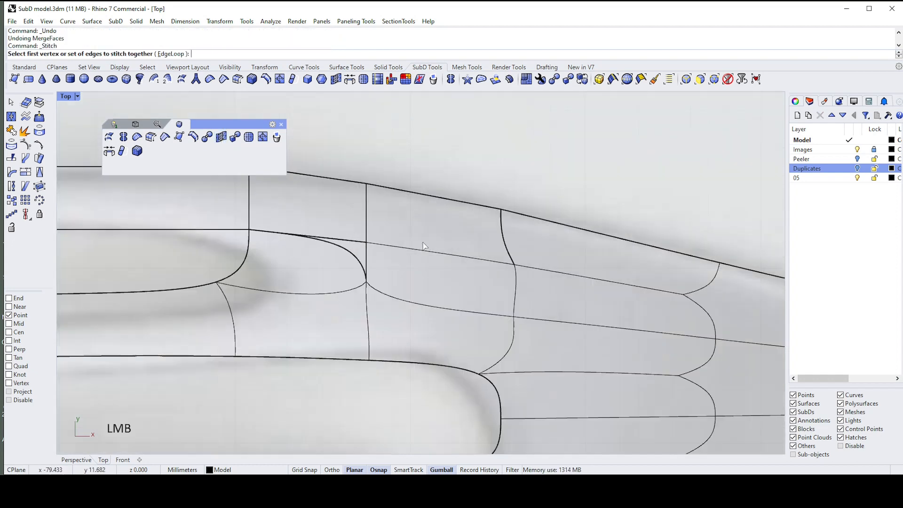
ctrl+shift+click(348, 251)
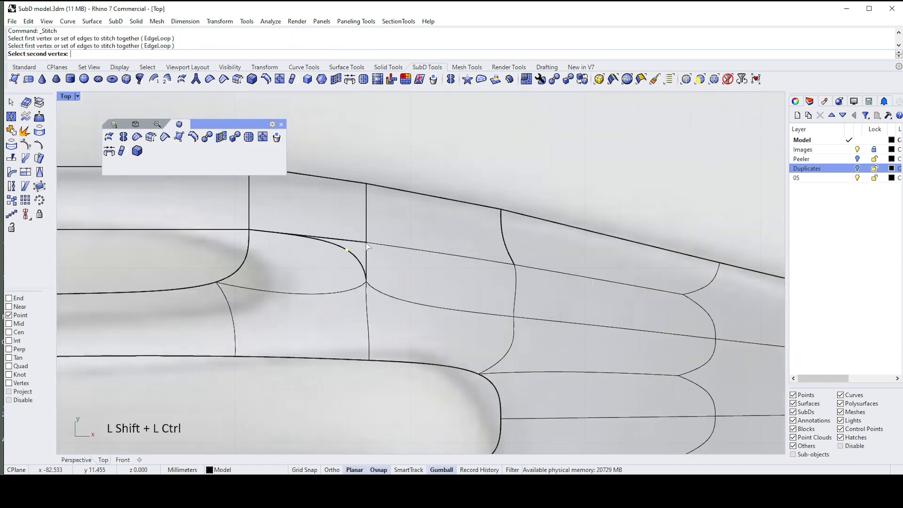
ctrl+shift+click(367, 243)
right_click(382, 244)
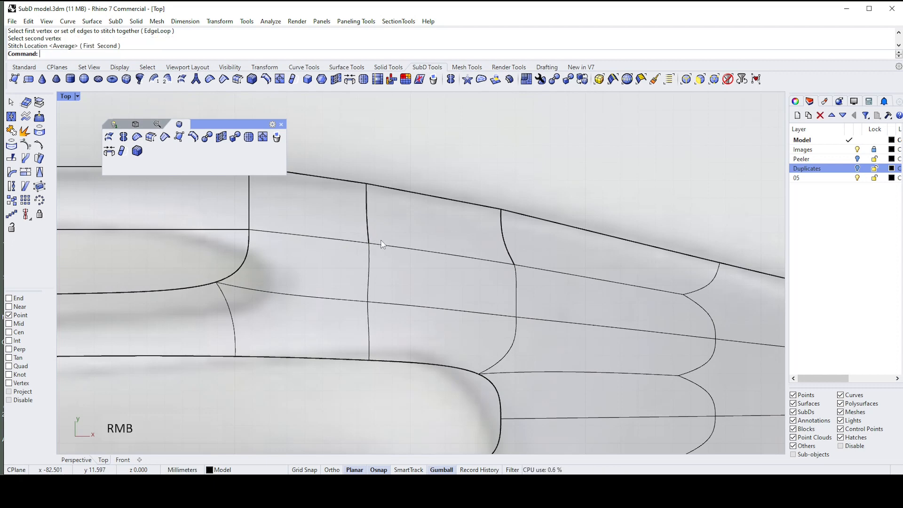
scroll(382, 244, down, 1)
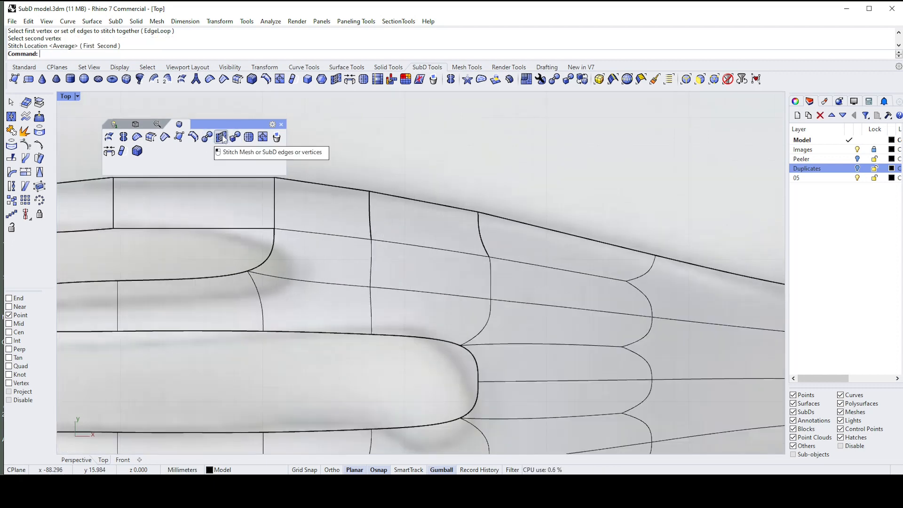
scroll(458, 206, down, 5)
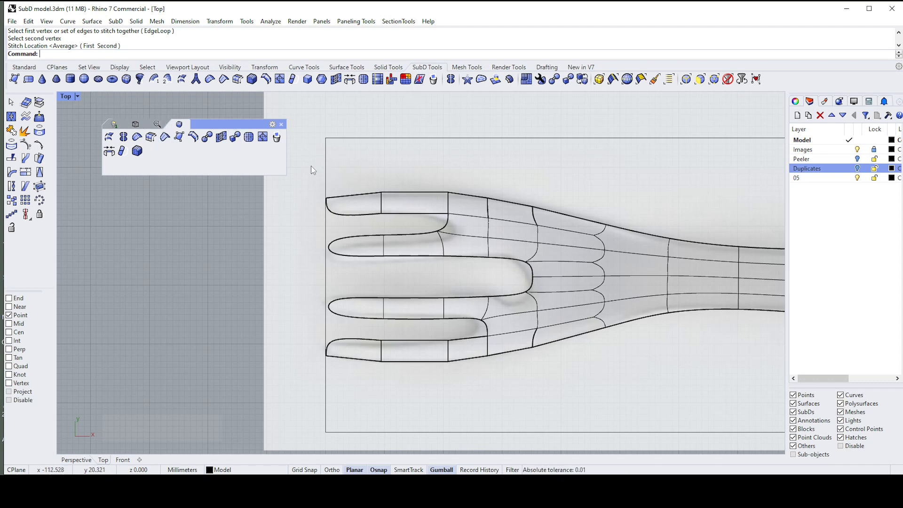
- Remove the creases from all SubD edges and vertices of the four tines and their base
ctrl+shift+drag(295, 169, 557, 405)
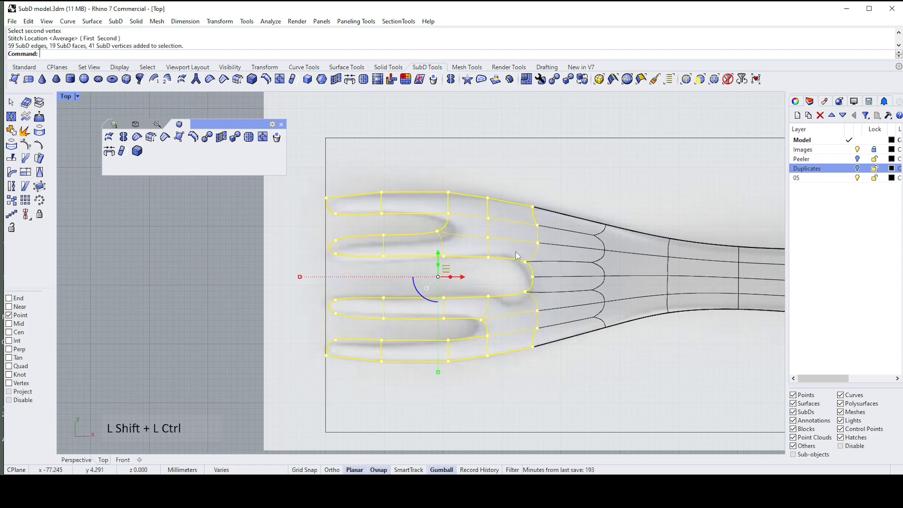
click(135, 137)
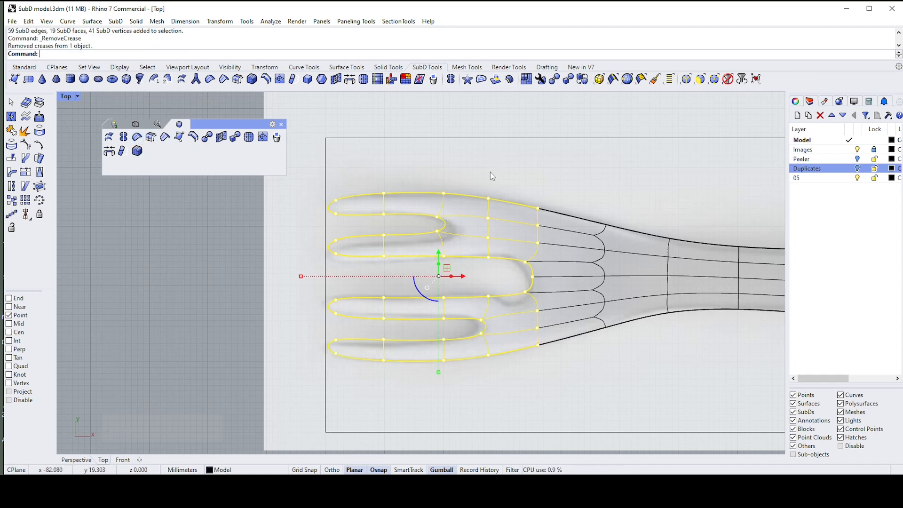
scroll(475, 213, up, 2)
key(Escape)
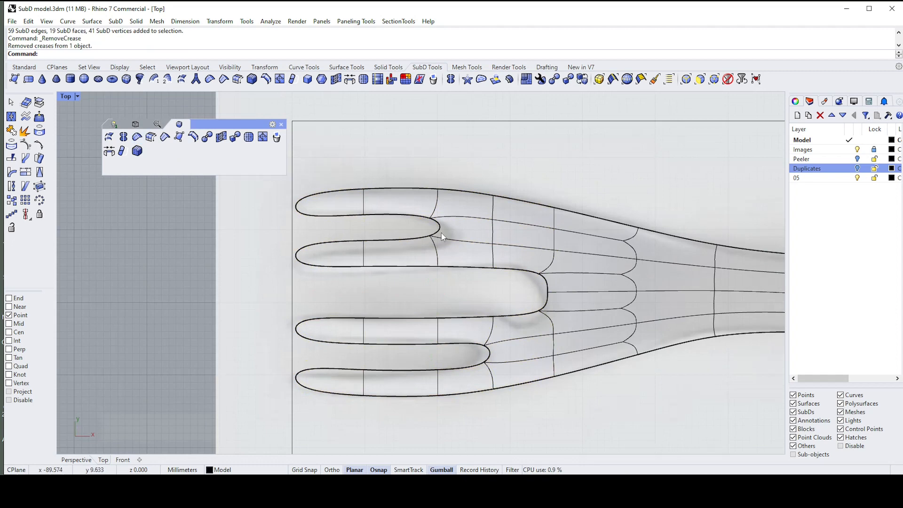
- Move the upper slot's end edge toward the handle and scale it wider to match the slot in the picture
ctrl+shift+click(440, 230)
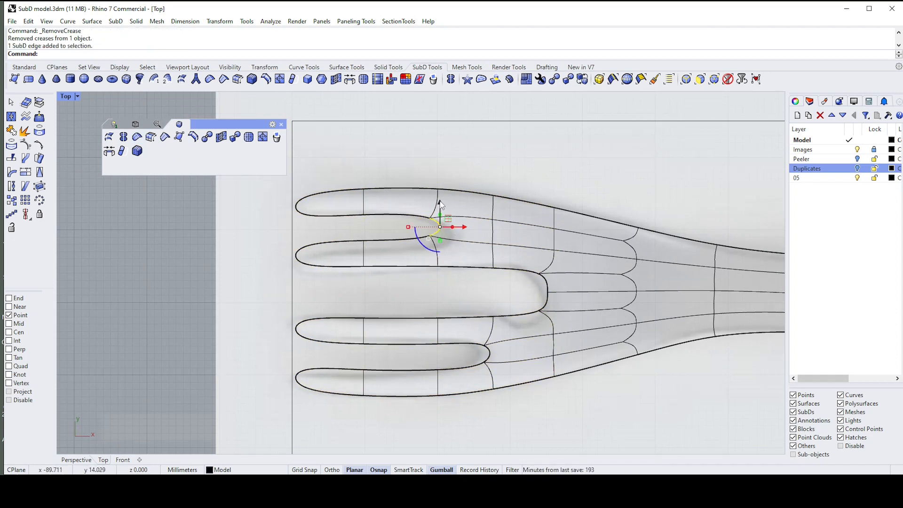
drag(441, 205, 483, 233)
click(482, 234)
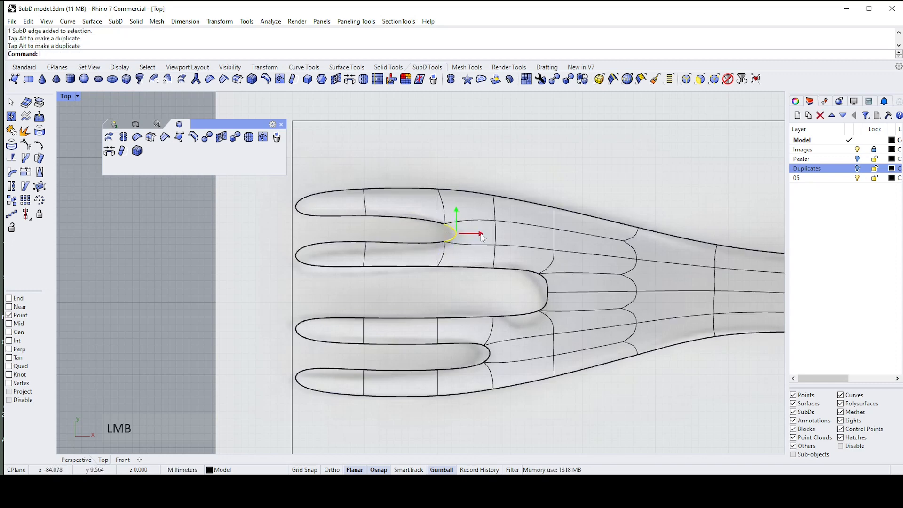
click(459, 246)
ctrl+shift+click(454, 245)
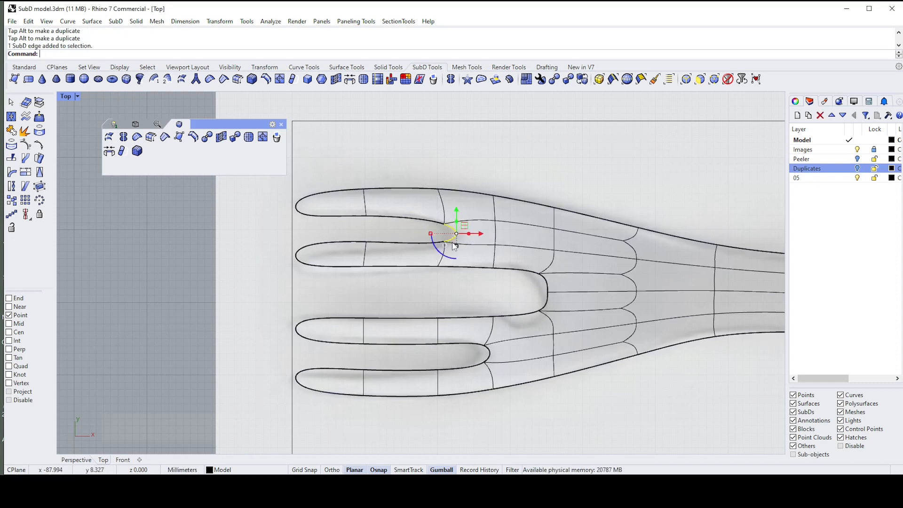
drag(457, 244, 457, 249)
- Lower the tip segment of the second tine and lengthen the cross edge near its base to fit the picture
click(280, 237)
ctrl+shift+drag(258, 228, 389, 282)
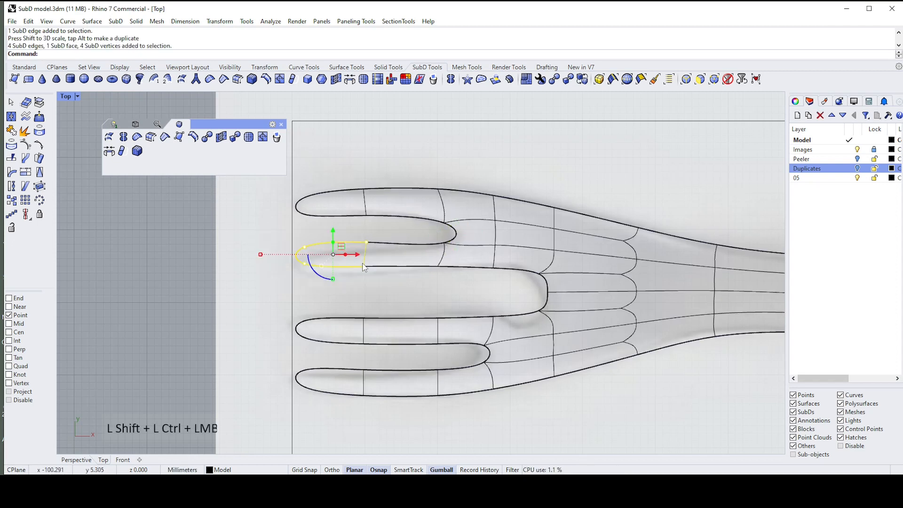
drag(336, 234, 336, 240)
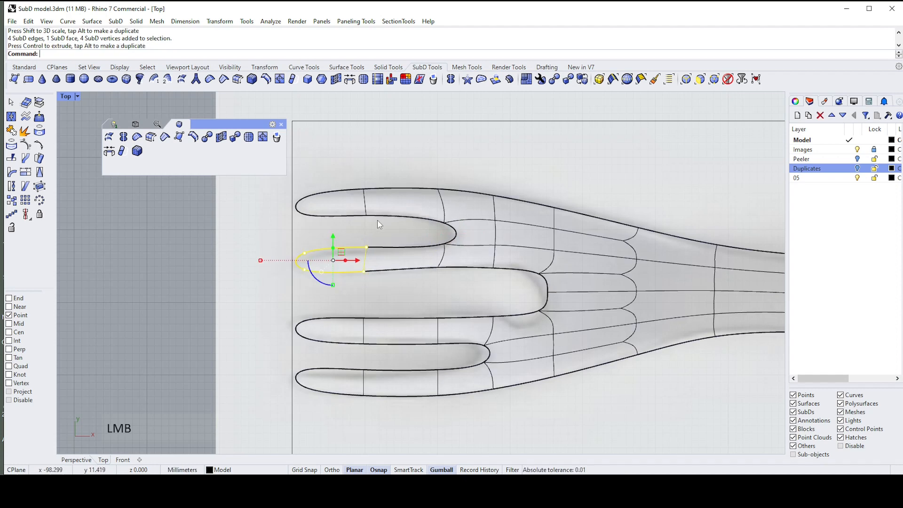
click(418, 233)
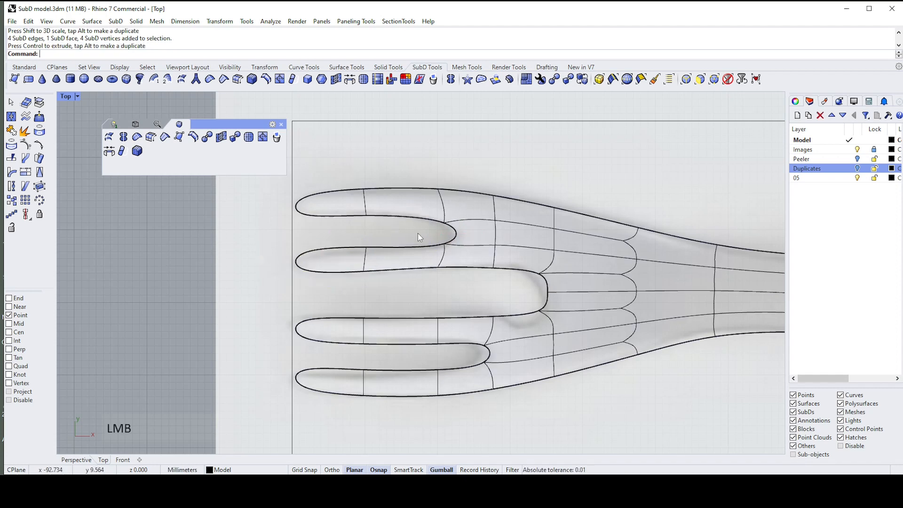
ctrl+shift+click(444, 263)
drag(443, 264, 442, 273)
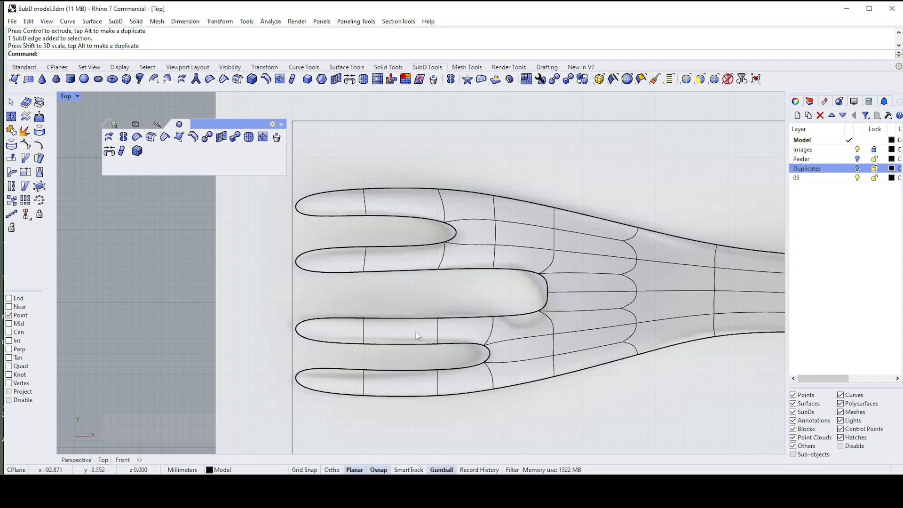
- Shift the third tine's tip slightly outward and lower the fourth tine's tip segment to follow the picture
ctrl+shift+drag(266, 305, 421, 357)
ctrl+drag(353, 330, 348, 329)
ctrl+shift+drag(293, 357, 401, 423)
drag(333, 359, 333, 362)
click(365, 358)
scroll(449, 329, down, 1)
scroll(467, 318, up, 1)
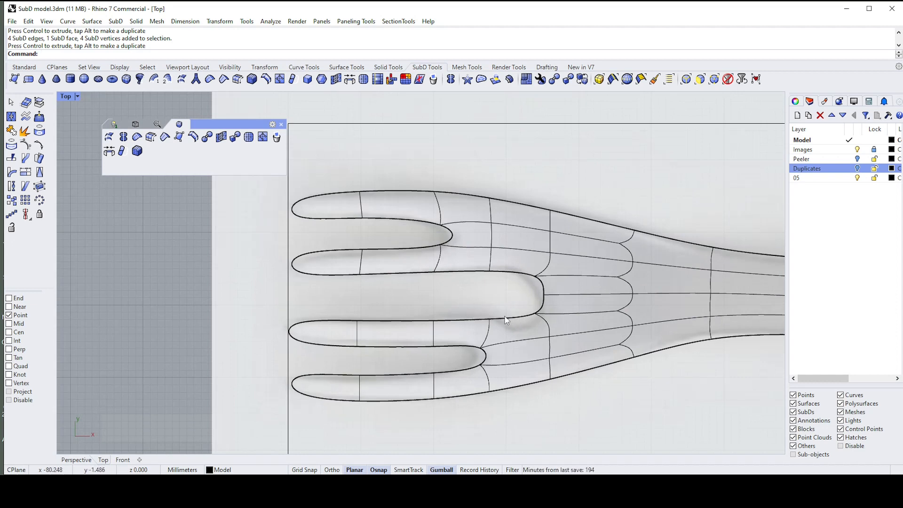
- Insert a SubD edge across the third tine's base, from the middle slot's lower border to the adjacent inner edge
click(270, 140)
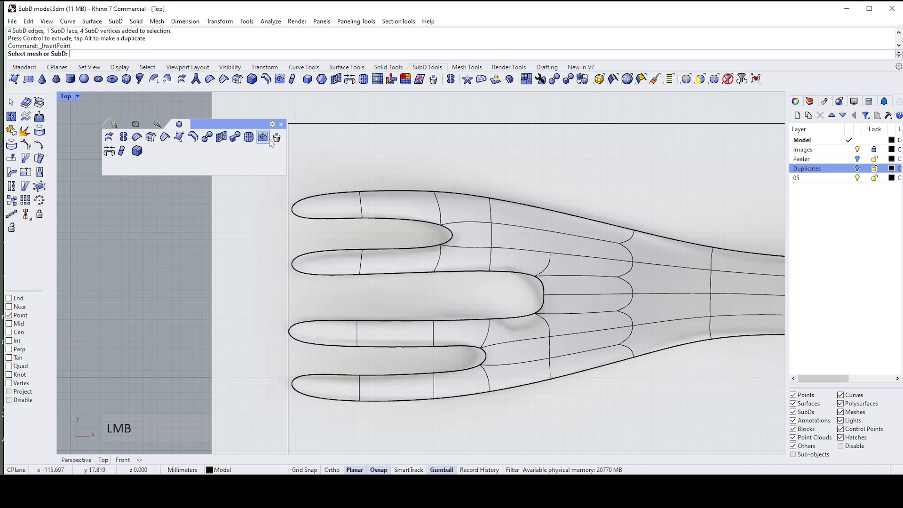
click(515, 320)
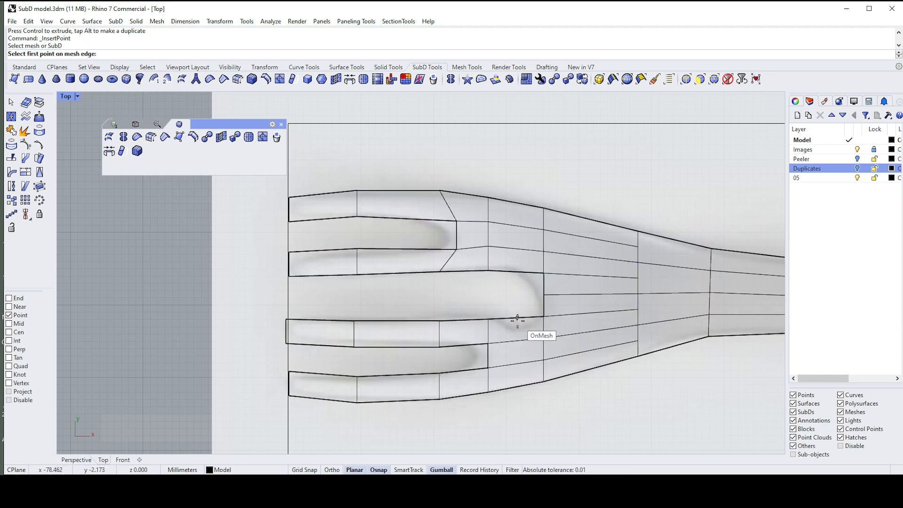
click(518, 318)
click(516, 340)
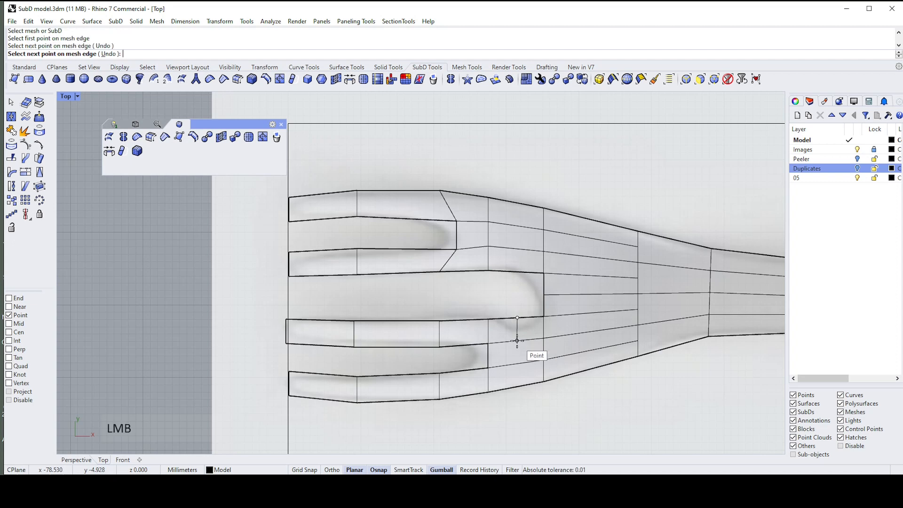
right_click(517, 340)
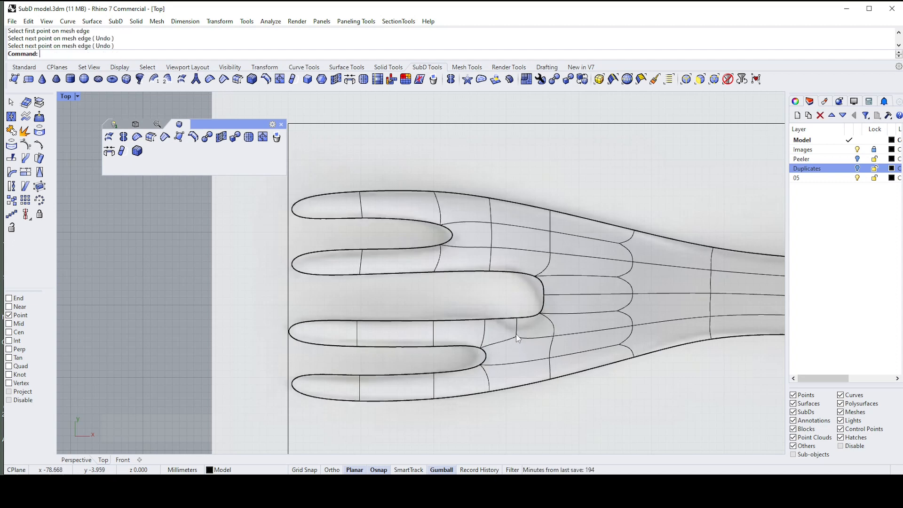
- Move the inserted cross edge down so the middle slot's lower border follows the bulge in the picture
ctrl+shift+click(516, 339)
click(516, 316)
scroll(519, 297, up, 2)
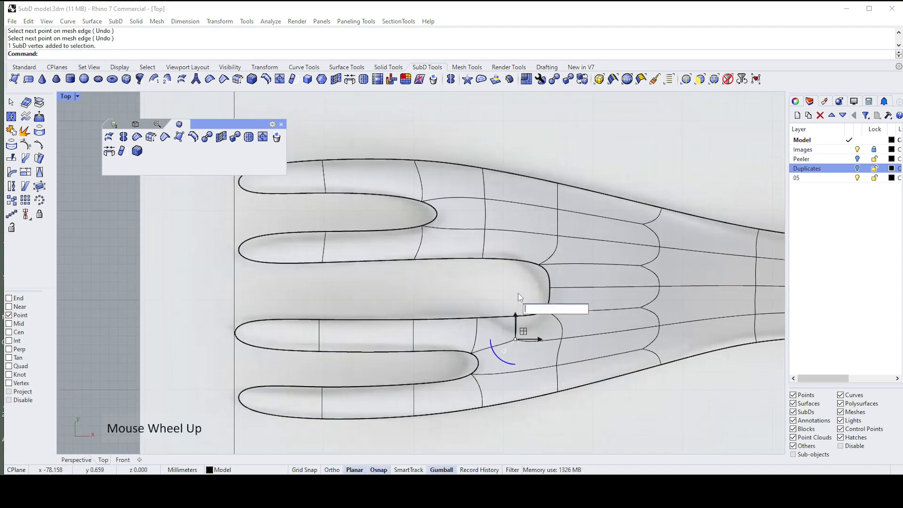
ctrl+shift+click(517, 325)
drag(516, 313, 516, 329)
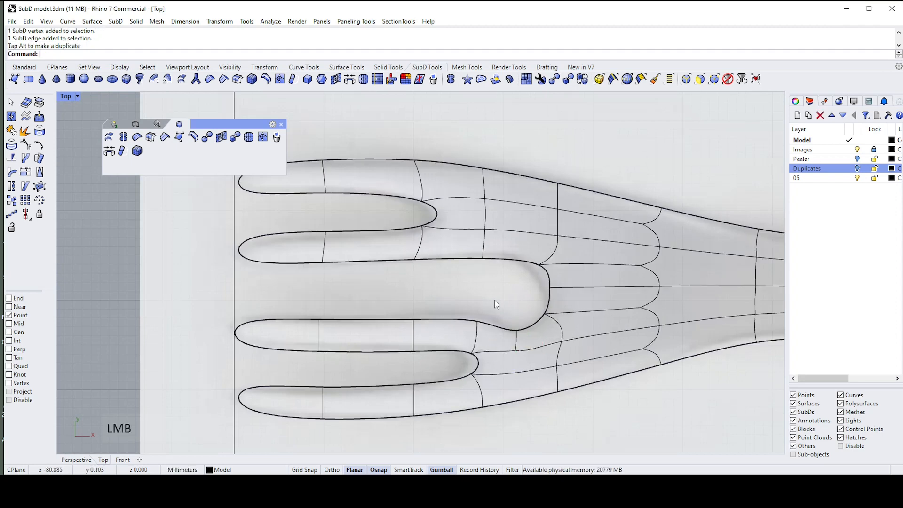
- Move the vertex before the bulge and the upper corner vertex of the middle slot's end to match its rounded outline
ctrl+shift+click(477, 322)
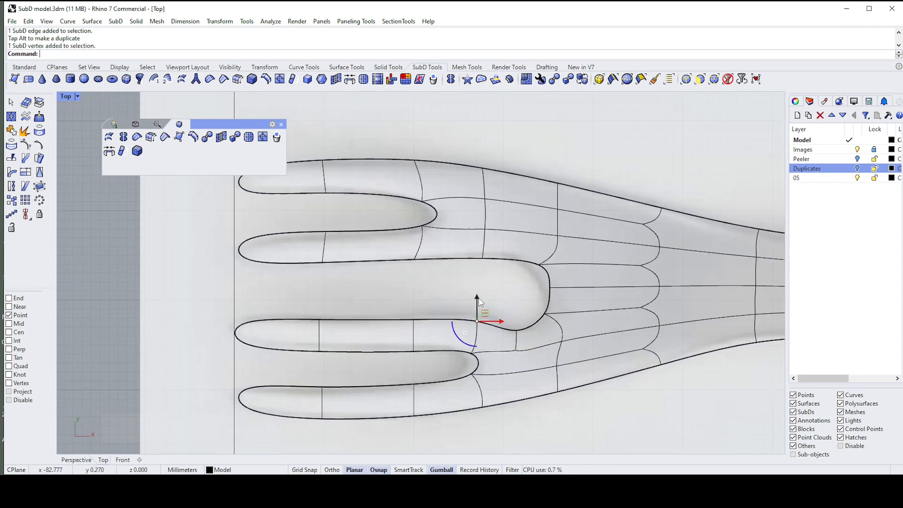
drag(483, 300, 509, 319)
click(537, 278)
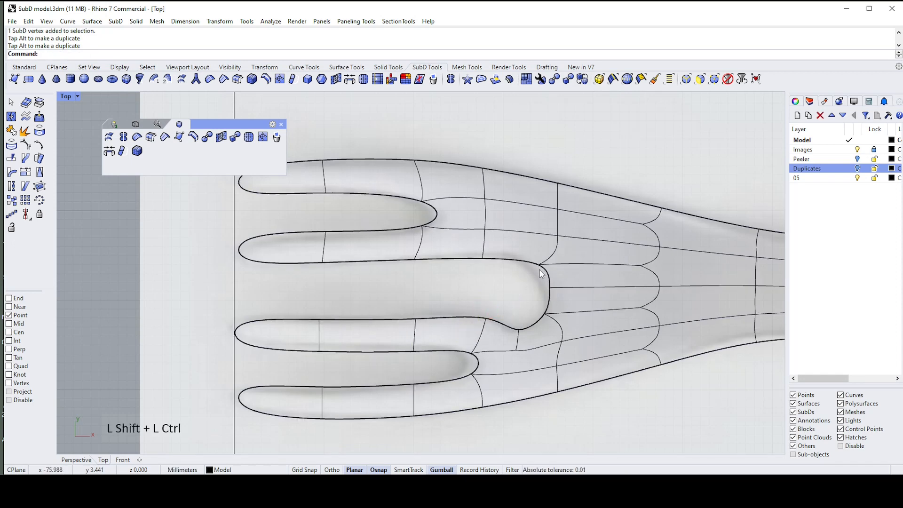
ctrl+shift+click(540, 272)
drag(559, 266, 522, 243)
click(503, 312)
scroll(491, 331, down, 3)
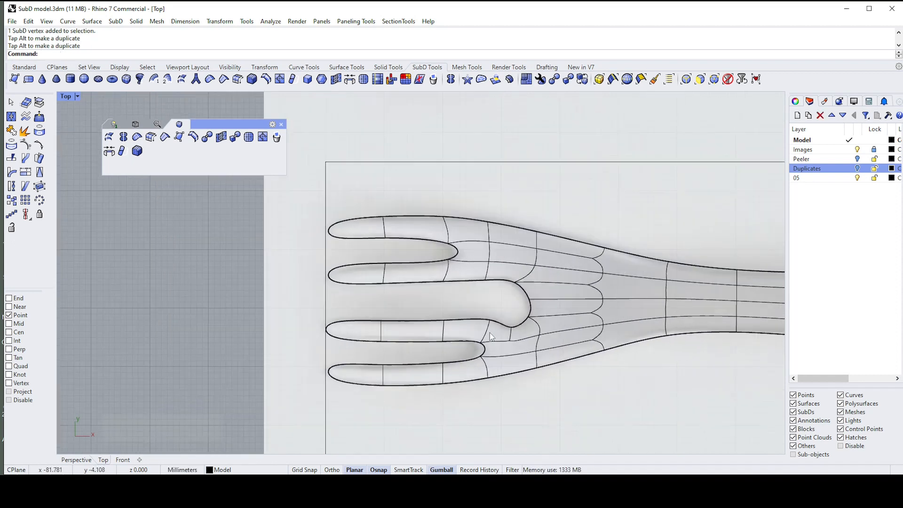
- Move the lower slot's end edge slightly toward the tine tips to match the picture
ctrl+shift+click(486, 360)
scroll(501, 358, up, 2)
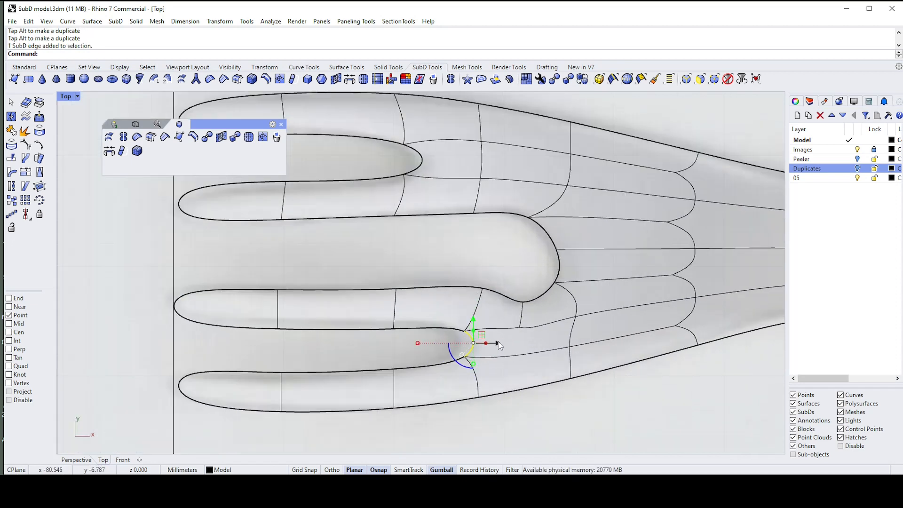
drag(494, 343, 489, 344)
click(490, 344)
scroll(442, 294, down, 3)
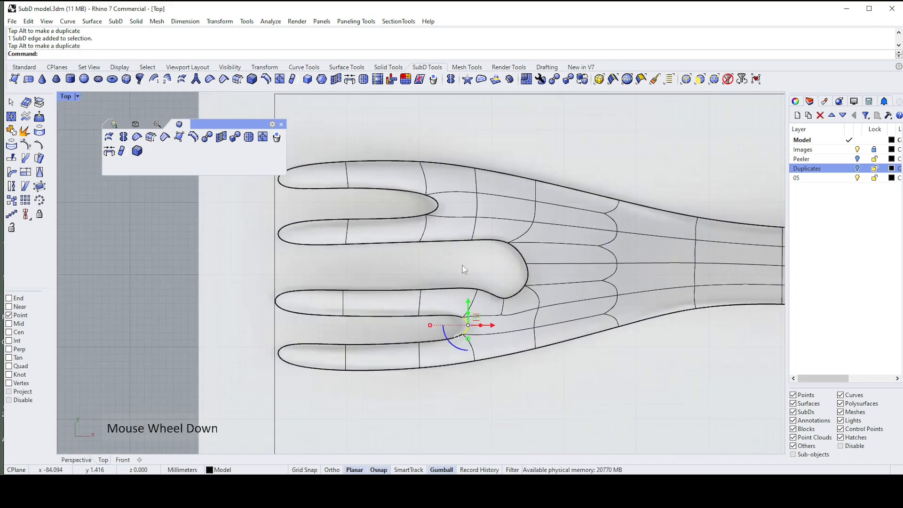
click(463, 268)
- Maximize the Perspective view and select a single SubD face in the middle of the fork's handle
scroll(508, 248, down, 2)
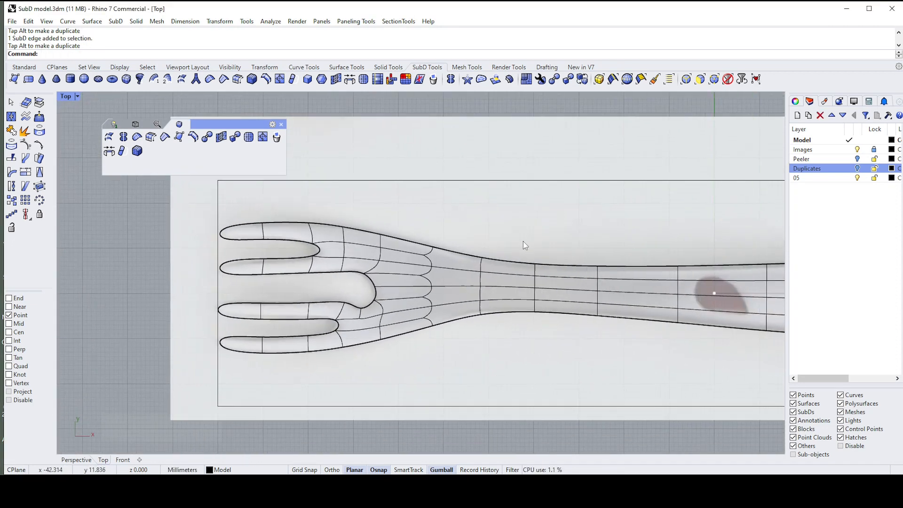
scroll(512, 251, down, 1)
key(Return)
right_drag(500, 266, 548, 307)
click(546, 304)
scroll(541, 287, up, 6)
key(Escape)
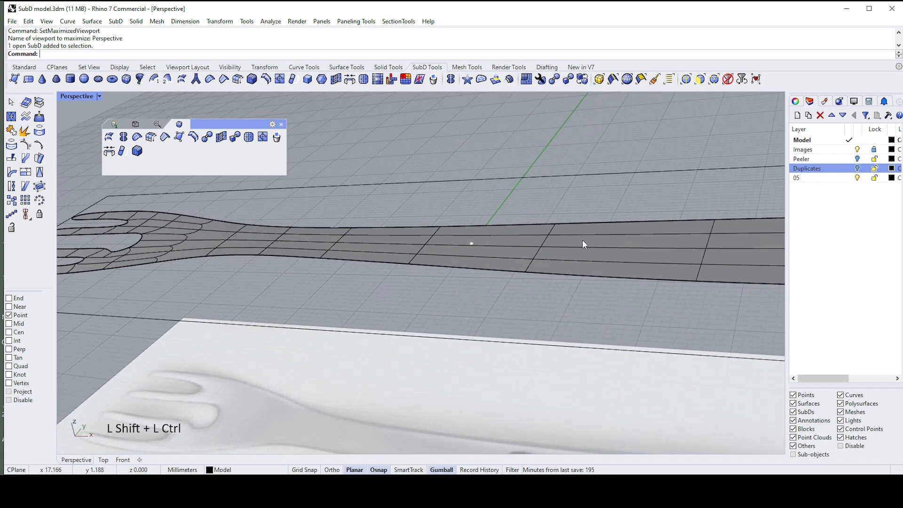
ctrl+shift+click(586, 239)
right_drag(627, 224, 619, 224)
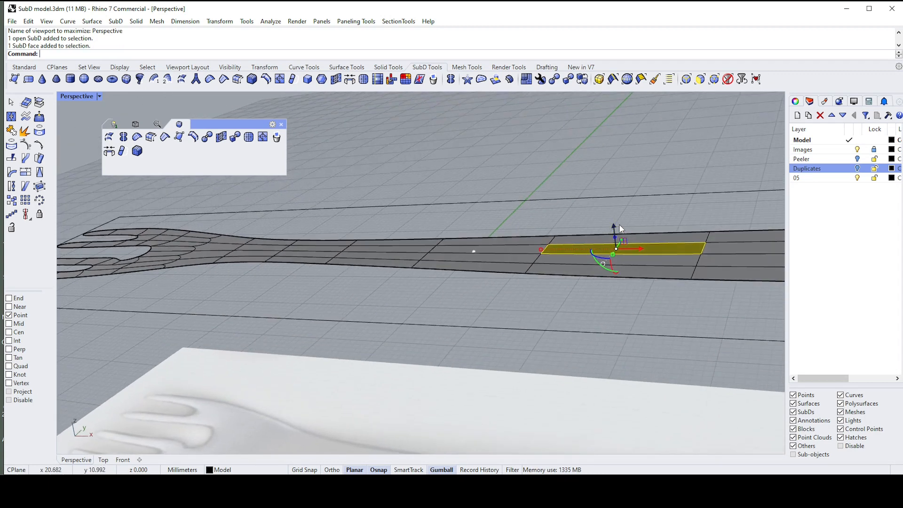
- Try extruding the selected handle face upward out of the flat fork, and undo the attempt
drag(615, 236, 606, 141)
click(642, 107)
shift+right_drag(642, 108, 639, 151)
key(ctrl+z)
key(ctrl+z)
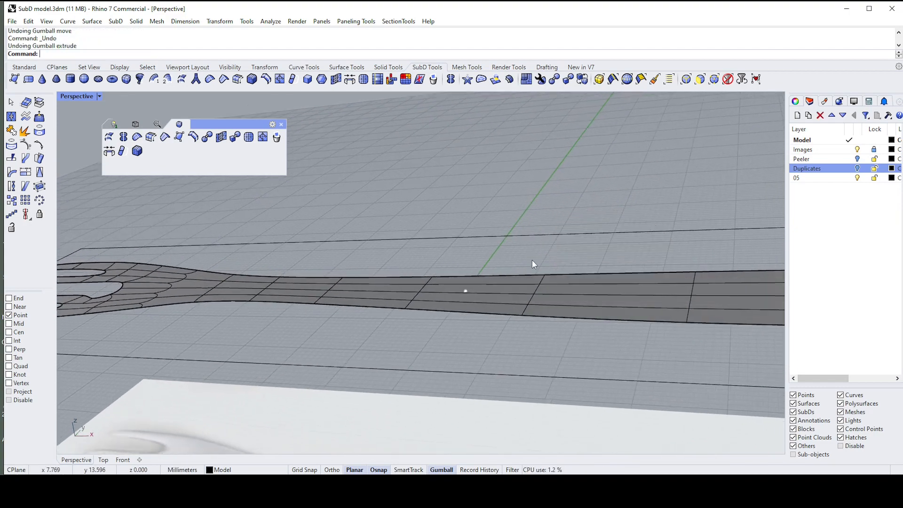
- Offset the flat fork SubD upward by 4 mm as a solid
right_drag(531, 260, 523, 233)
right_drag(534, 129, 530, 87)
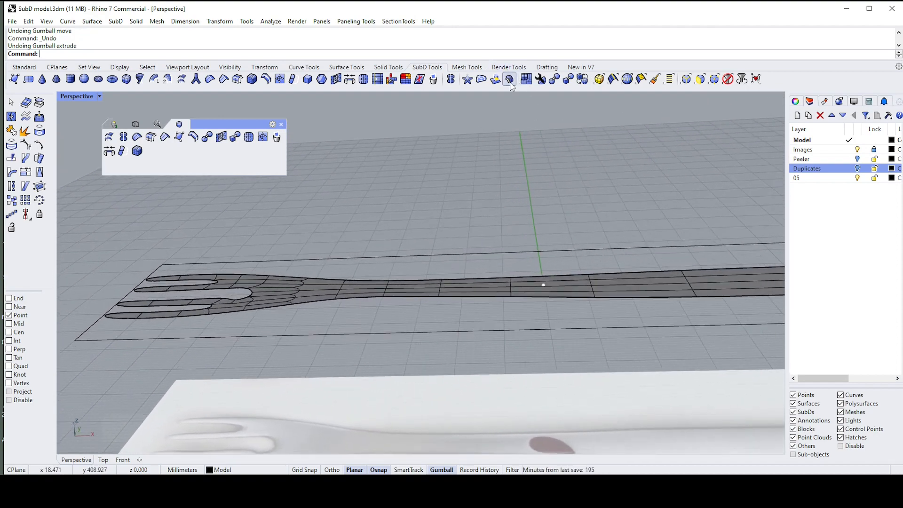
click(509, 79)
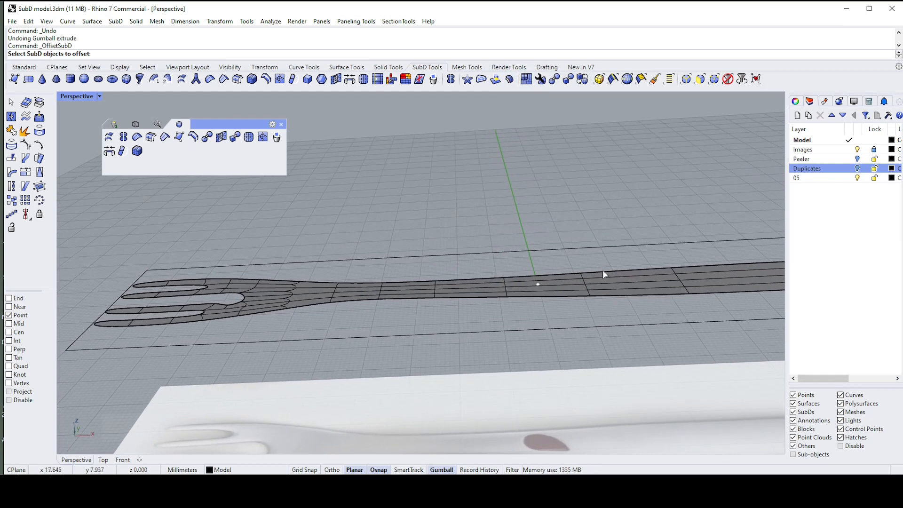
click(602, 271)
right_click(592, 205)
right_drag(335, 192, 339, 205)
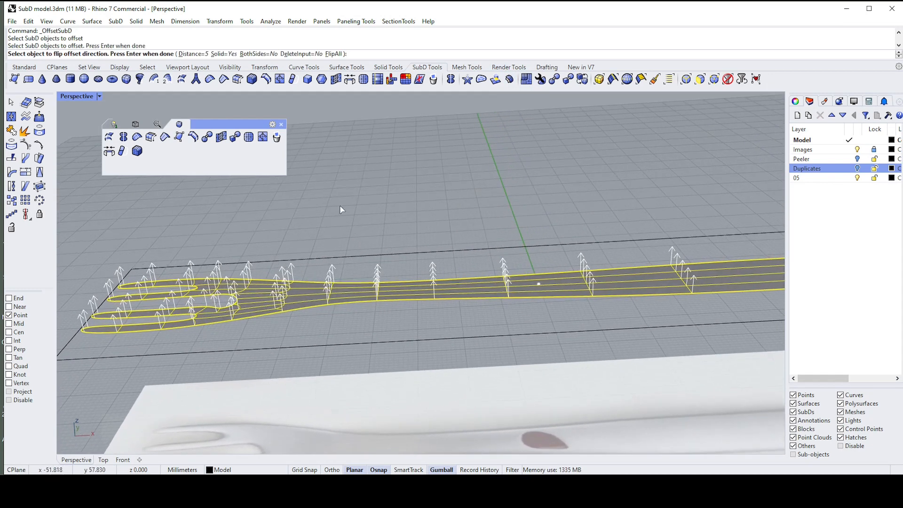
click(192, 53)
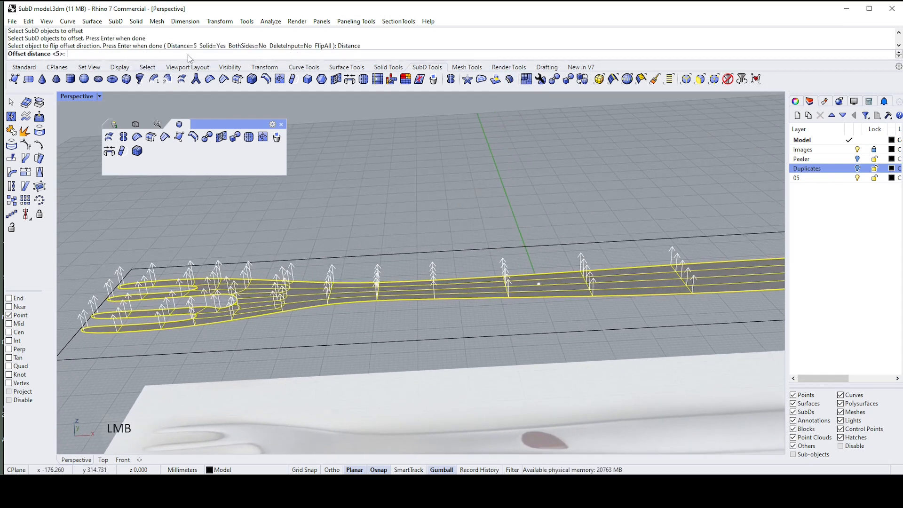
text(4)
key(Return)
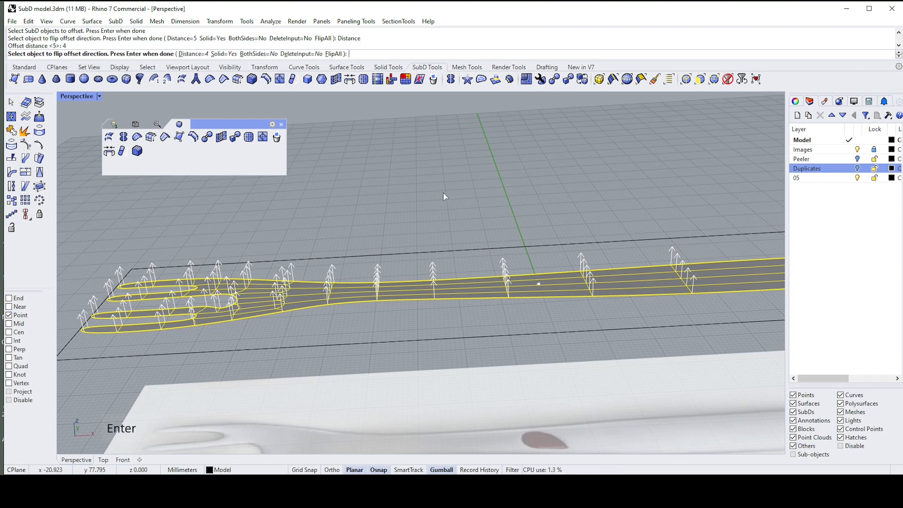
right_click(433, 239)
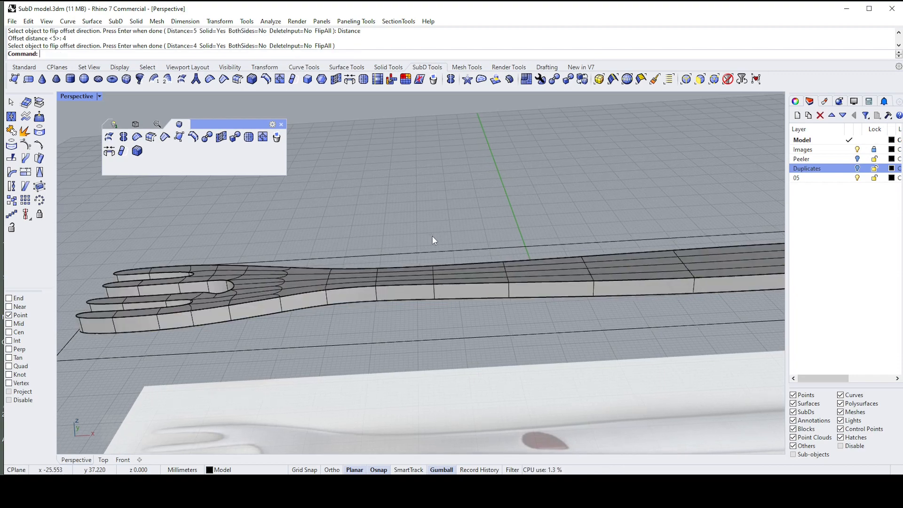
right_drag(433, 239, 401, 279)
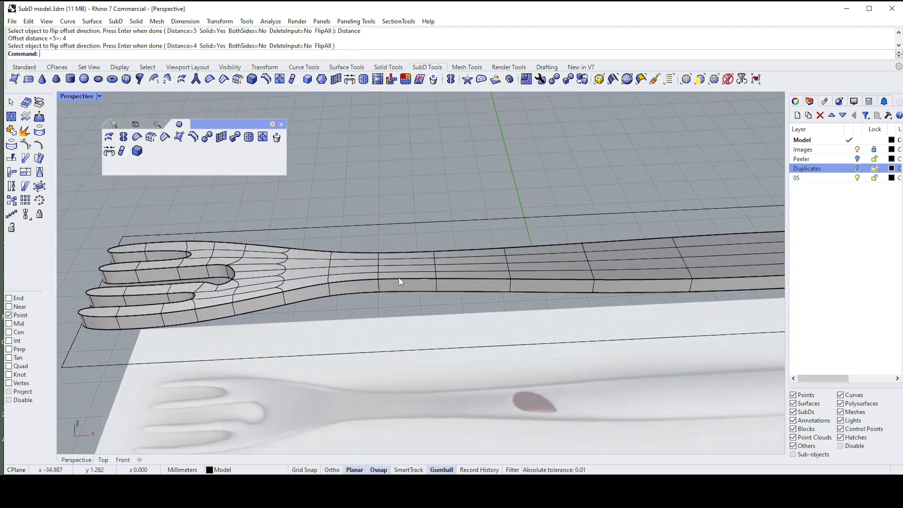
- Remove the creases from the upper outline edge loop of the thickened fork
ctrl+shift+double_click(356, 280)
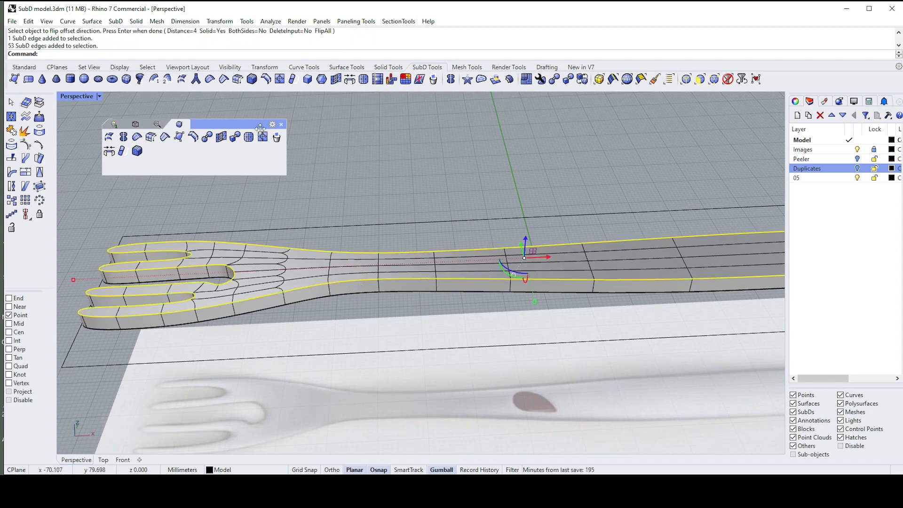
click(161, 143)
click(469, 196)
right_drag(469, 197, 432, 207)
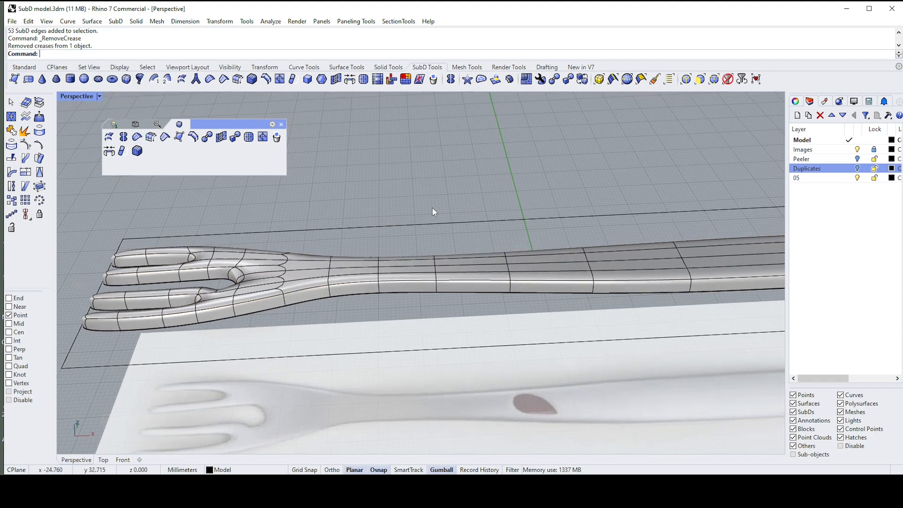
scroll(447, 207, down, 3)
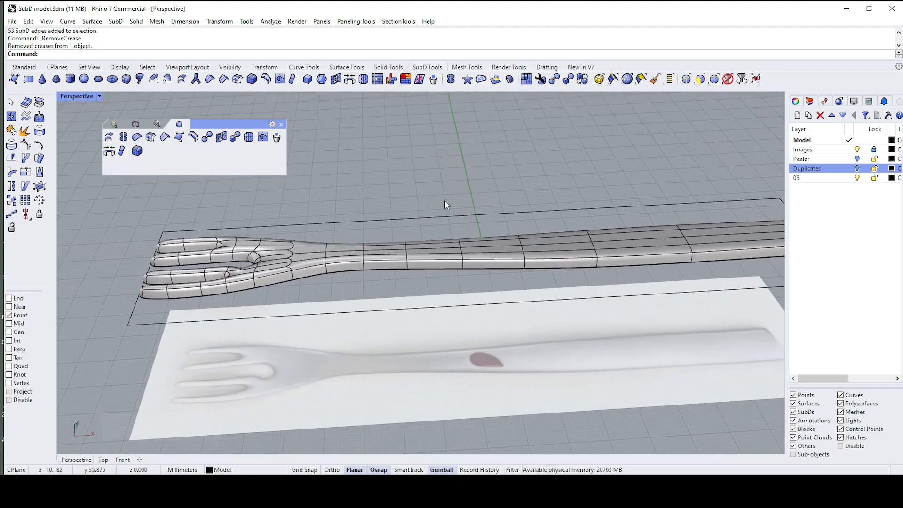
- Undo the crease removal and the SubD offset
key(ctrl+z)
key(ctrl+z)
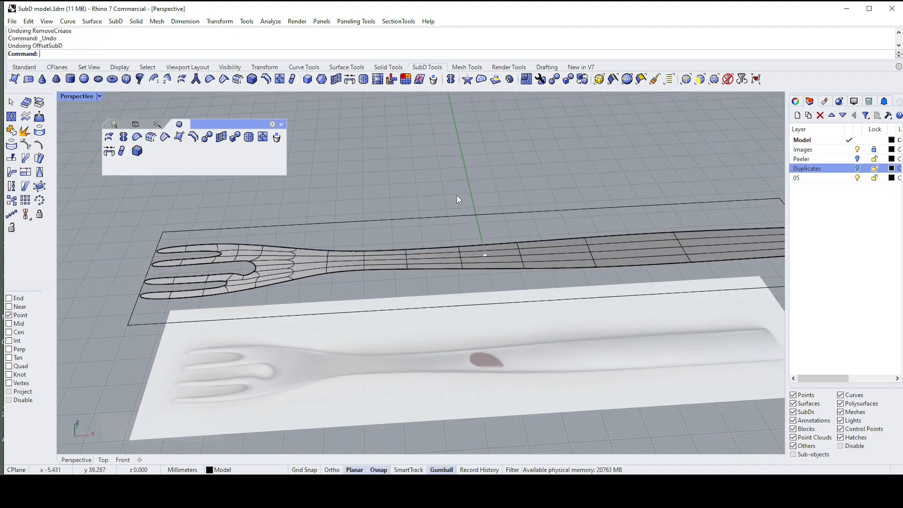
right_drag(456, 194, 529, 235)
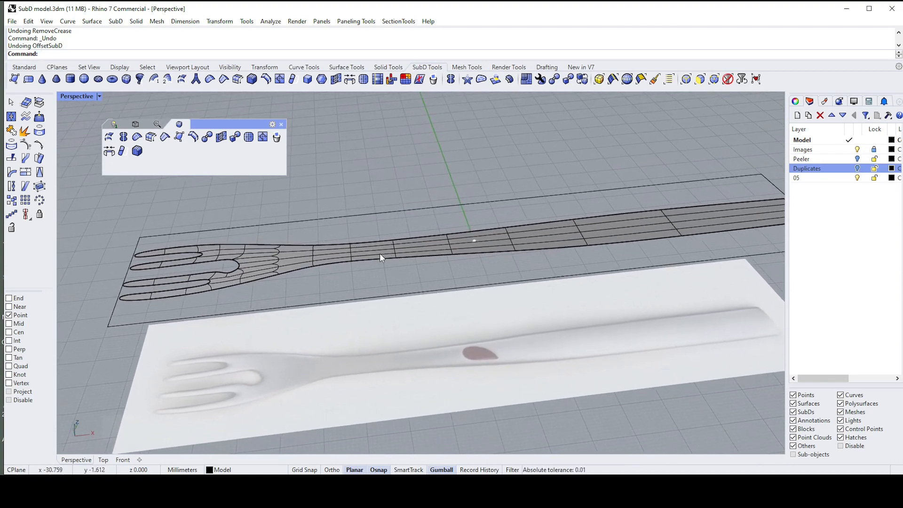
right_drag(552, 278, 554, 282)
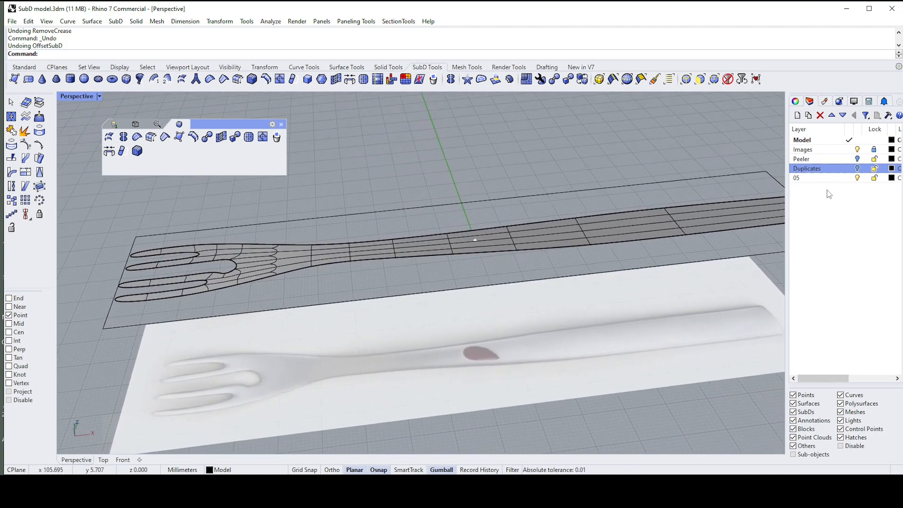
- Hide the Images layer and delete the extra overlapping fork SubD
click(857, 150)
right_drag(475, 240, 526, 248)
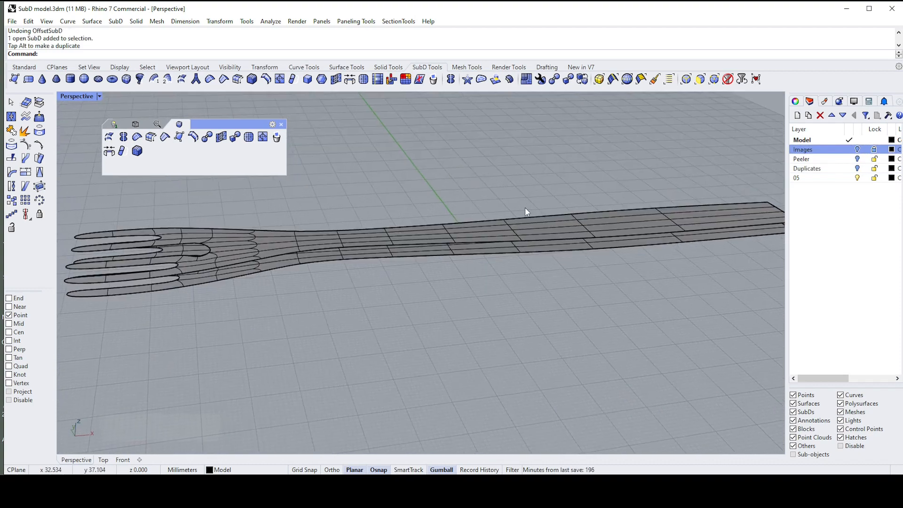
right_drag(525, 209, 403, 203)
click(528, 227)
key(Delete)
- Select the eight faces in the middle of the handle and show the Top, Perspective and Front views together
right_drag(429, 241, 477, 214)
ctrl+shift+drag(430, 199, 670, 279)
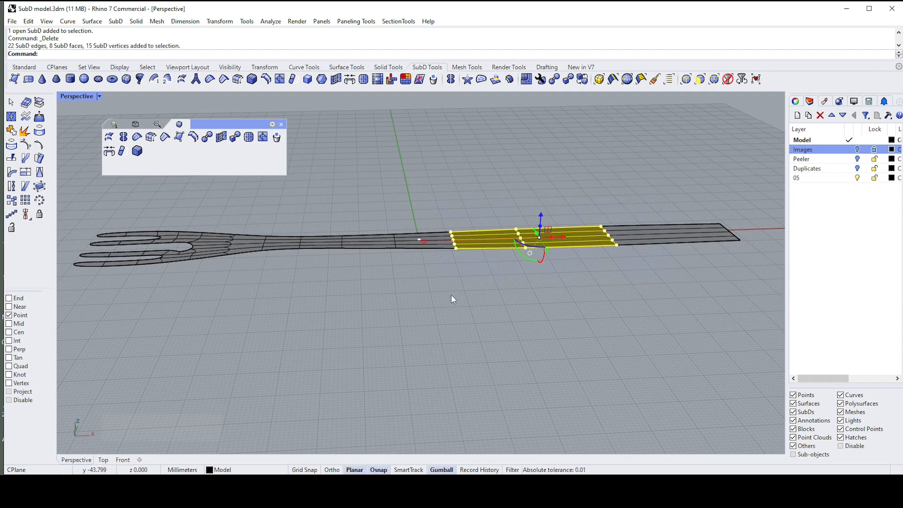
right_click(486, 317)
scroll(549, 275, down, 3)
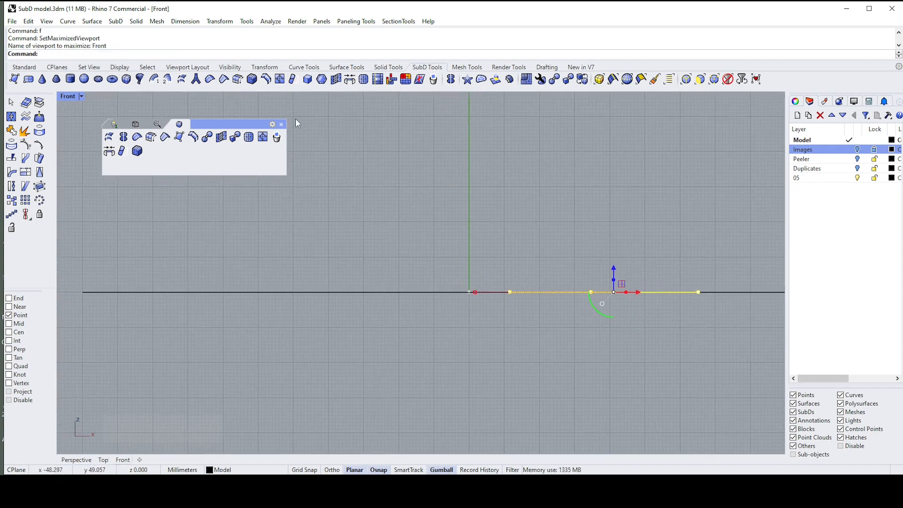
click(112, 125)
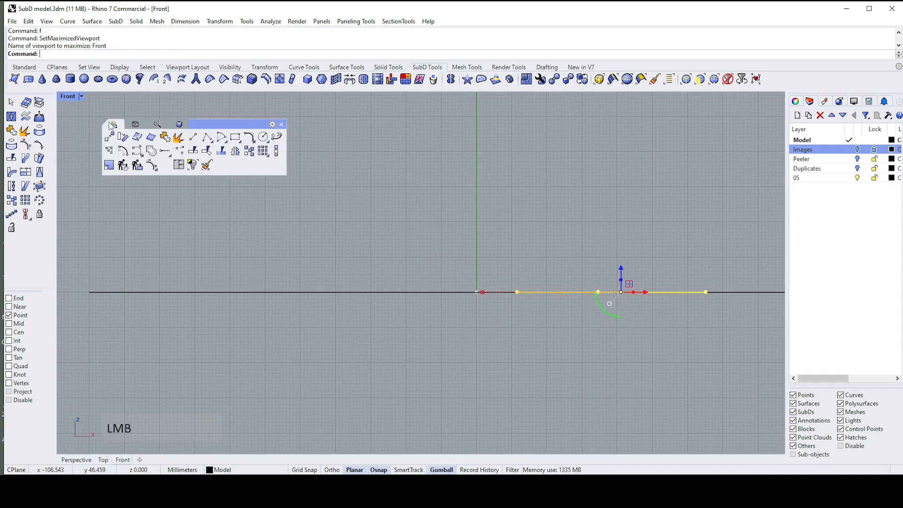
click(179, 165)
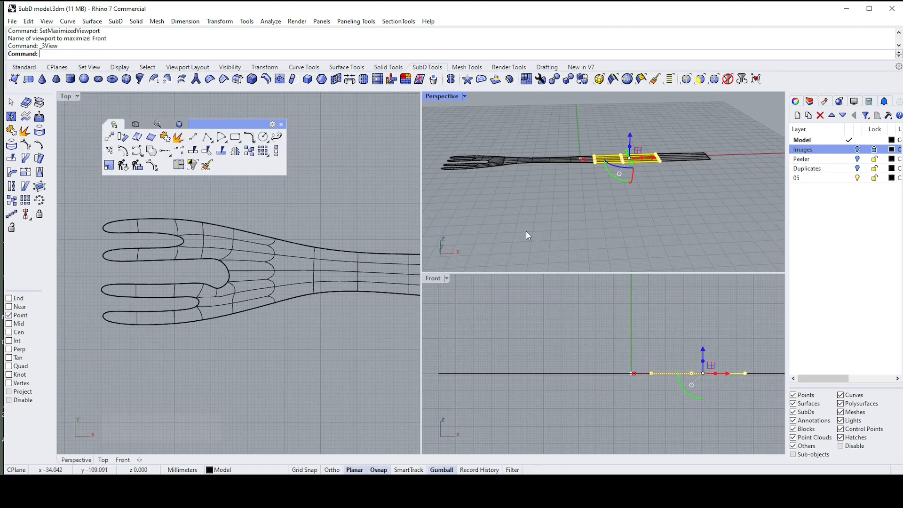
- Raise the selected handle faces vertically and rotate them slightly in the Front view to arch the handle
scroll(315, 267, down, 2)
scroll(315, 267, down, 3)
scroll(291, 277, up, 1)
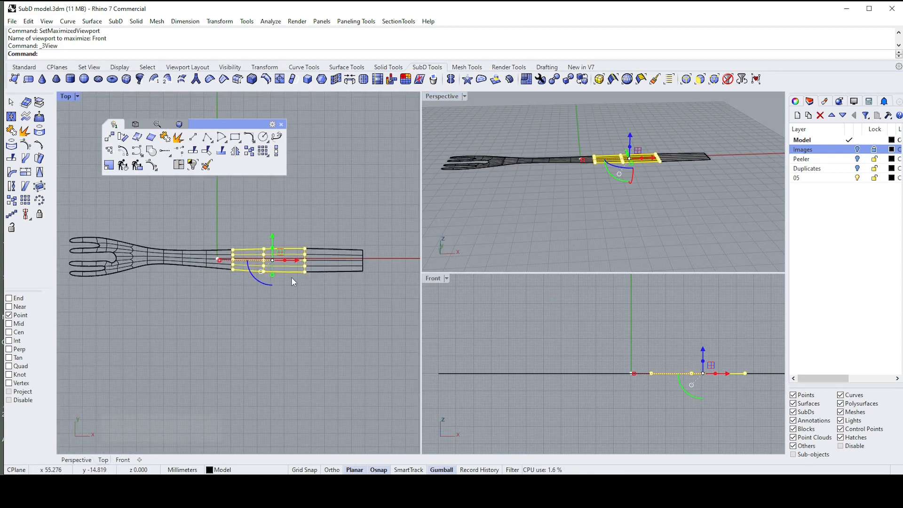
scroll(561, 211, down, 2)
right_drag(557, 170, 576, 170)
scroll(687, 314, down, 2)
scroll(686, 314, up, 2)
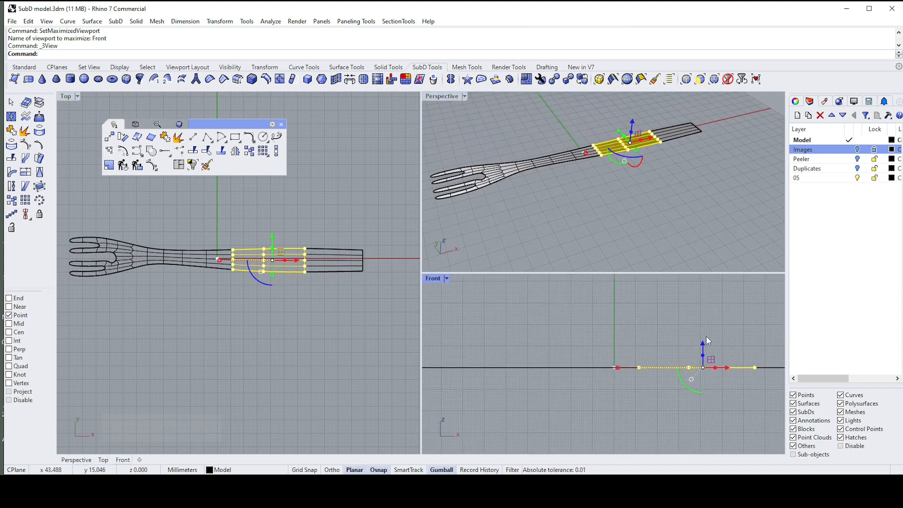
drag(703, 340, 705, 324)
scroll(655, 369, up, 3)
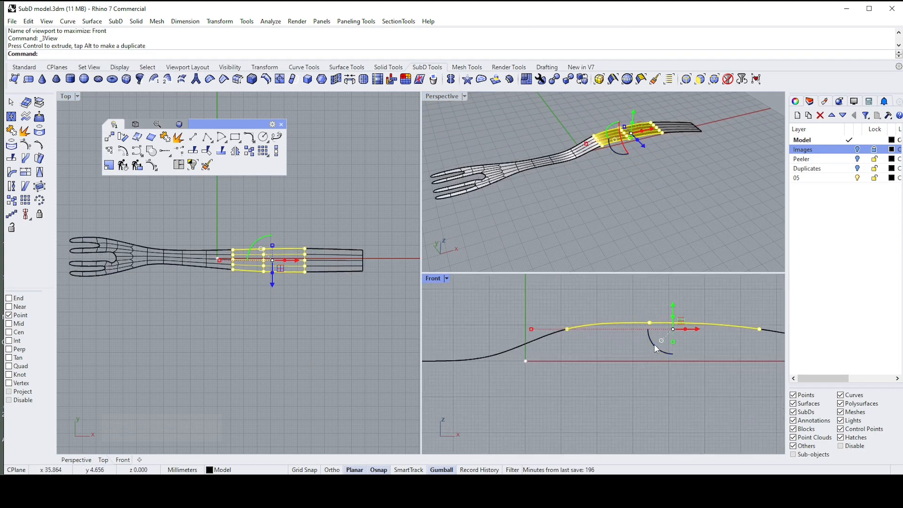
drag(653, 344, 655, 352)
scroll(656, 350, down, 4)
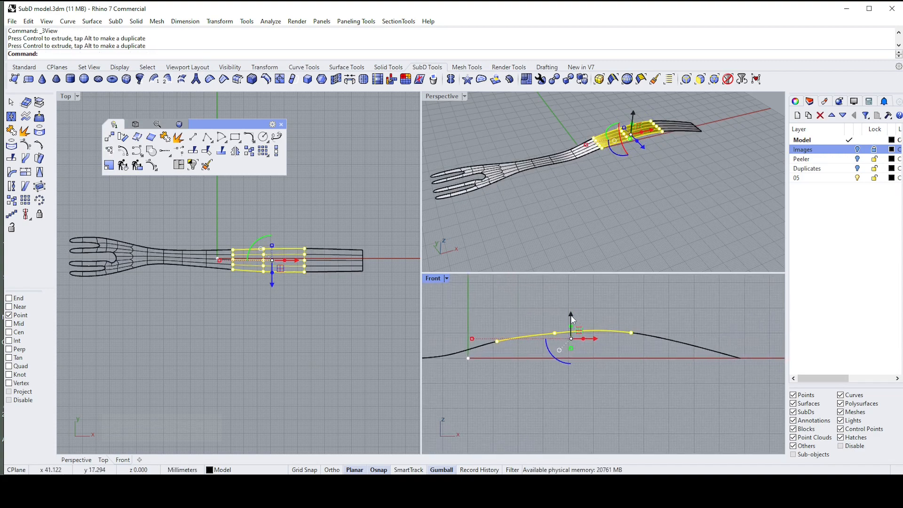
- Adjust the height of the raised faces and lower the cross row of edges toward the handle's end to smooth the arch
drag(570, 315, 655, 368)
click(623, 310)
scroll(624, 311, up, 1)
drag(633, 319, 638, 332)
click(654, 329)
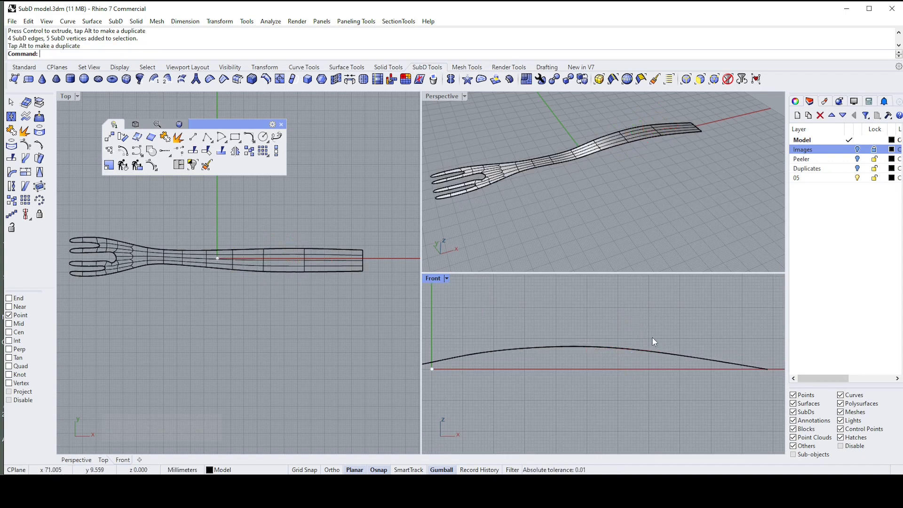
- Raise the row of four faces just before the origin on the neck and tilt it to follow the handle's slope
scroll(460, 318, up, 3)
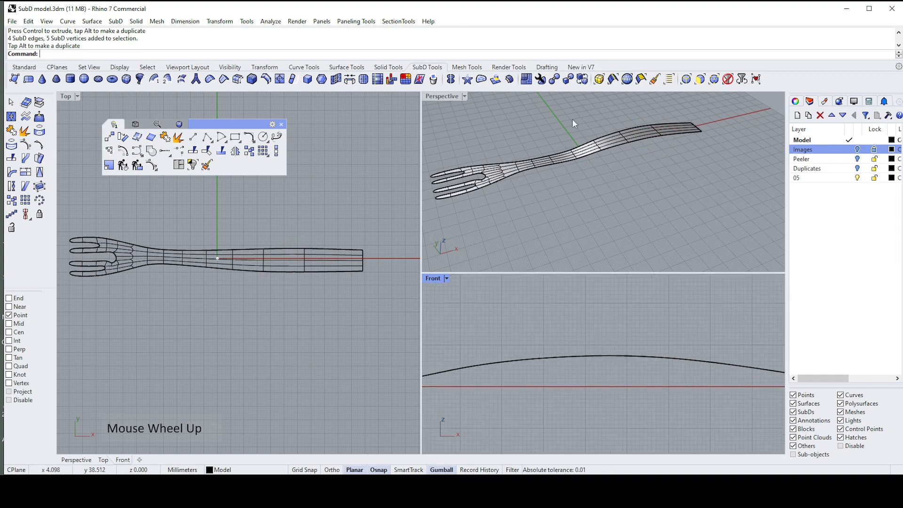
right_drag(560, 126, 526, 139)
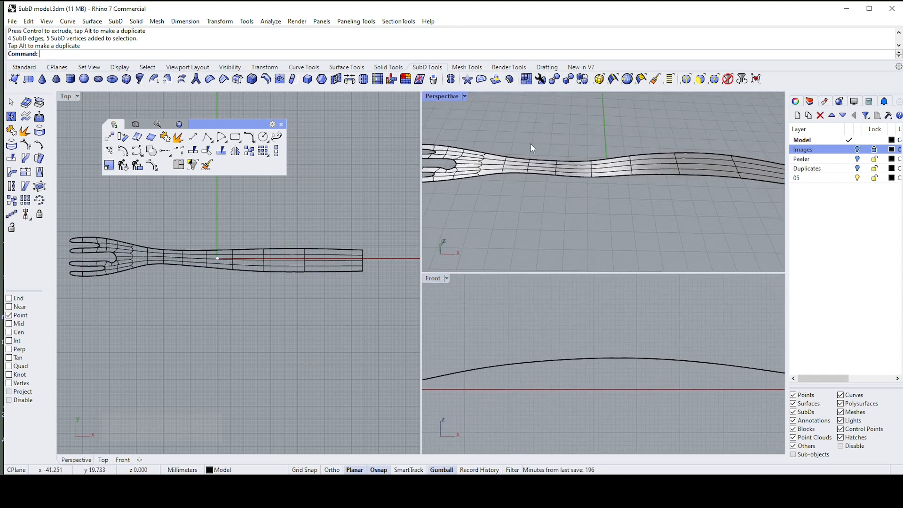
ctrl+shift+drag(549, 145, 606, 211)
scroll(558, 340, up, 3)
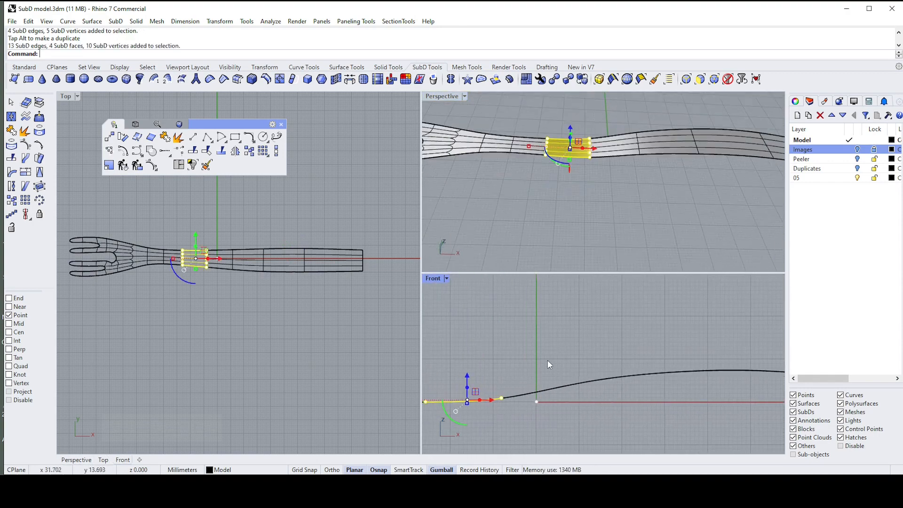
right_drag(549, 365, 560, 377)
drag(566, 372, 565, 363)
scroll(564, 407, up, 4)
drag(556, 396, 561, 408)
scroll(599, 389, down, 1)
scroll(599, 386, down, 3)
right_drag(590, 346, 611, 345)
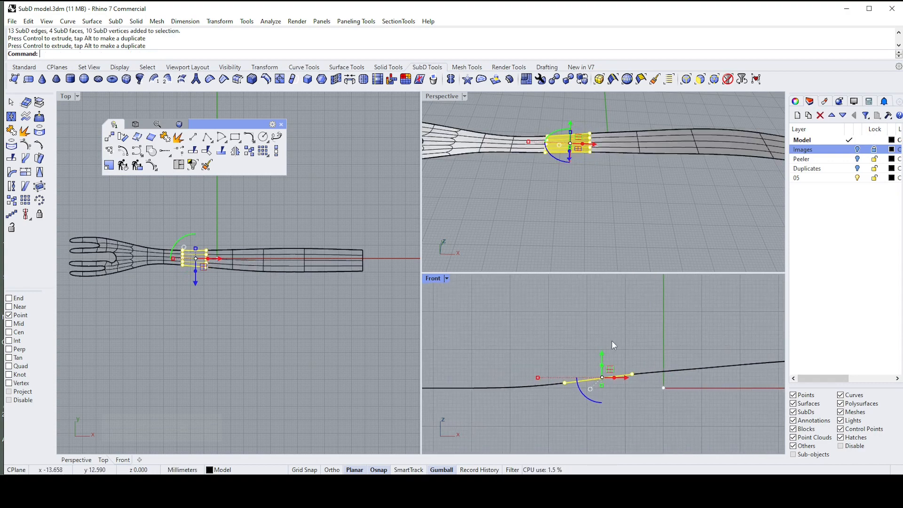
click(547, 357)
- Raise the adjacent row of four neck faces toward the tines slightly to even out the slope
scroll(524, 101, up, 5)
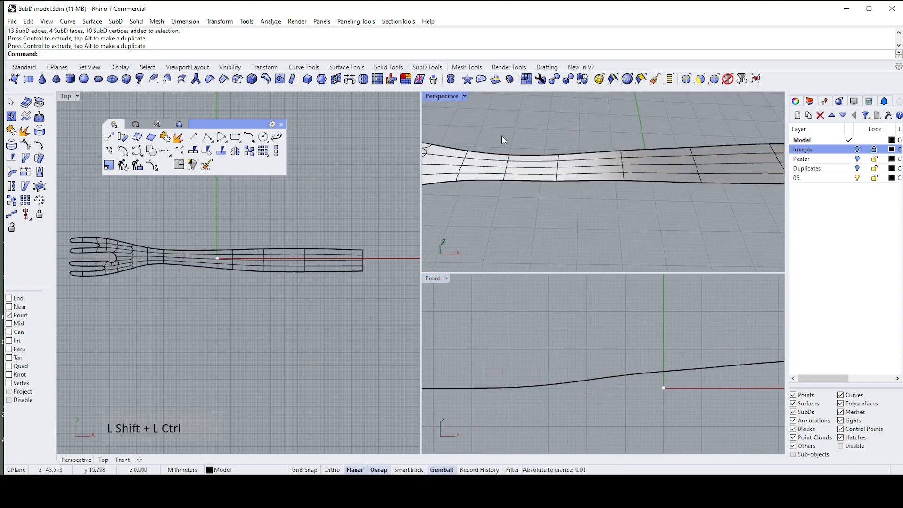
ctrl+shift+drag(501, 135, 581, 215)
scroll(569, 244, up, 3)
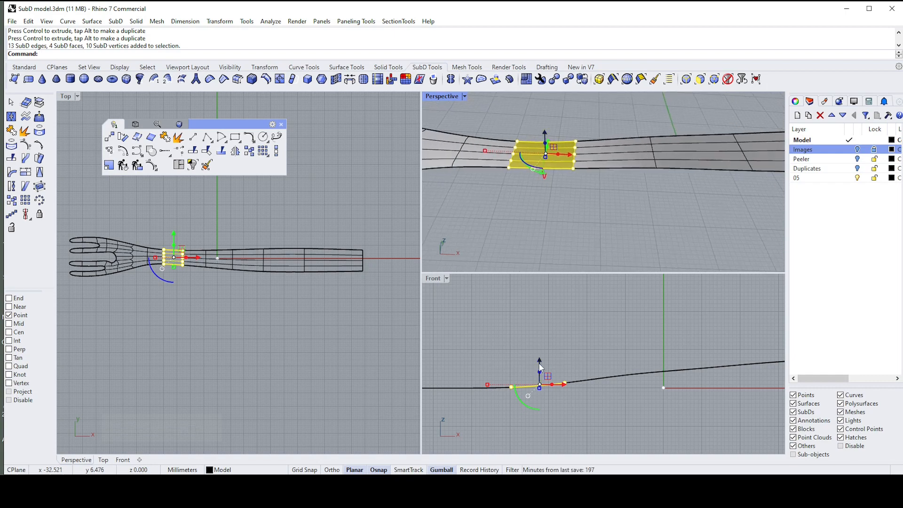
drag(539, 361, 539, 359)
scroll(526, 395, up, 2)
click(581, 340)
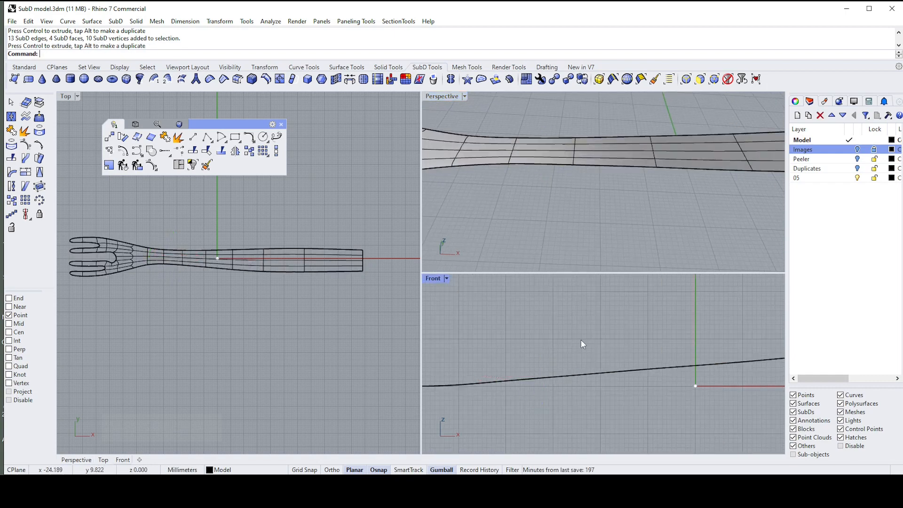
- Try to raise the cross row of edges just before the origin on the neck, and undo the move
scroll(663, 341, down, 1)
right_drag(672, 343, 610, 356)
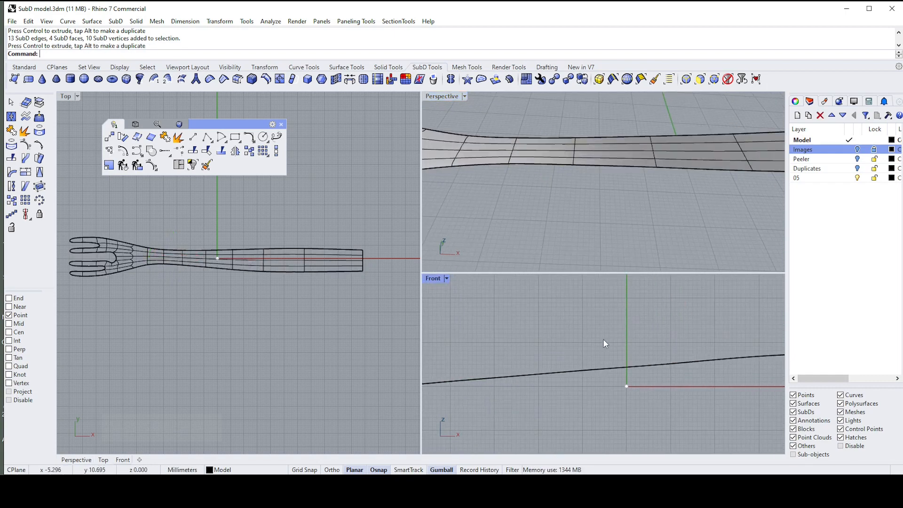
ctrl+shift+drag(603, 338, 632, 382)
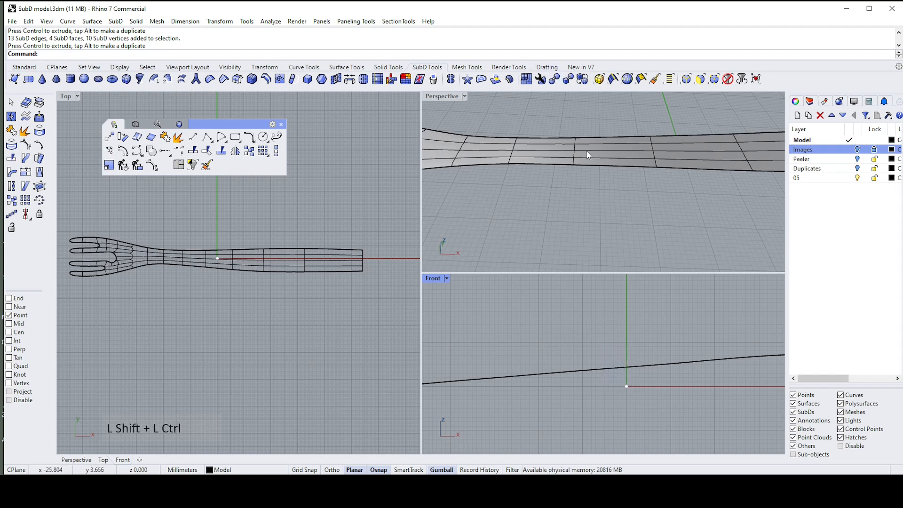
ctrl+shift+drag(616, 114, 692, 218)
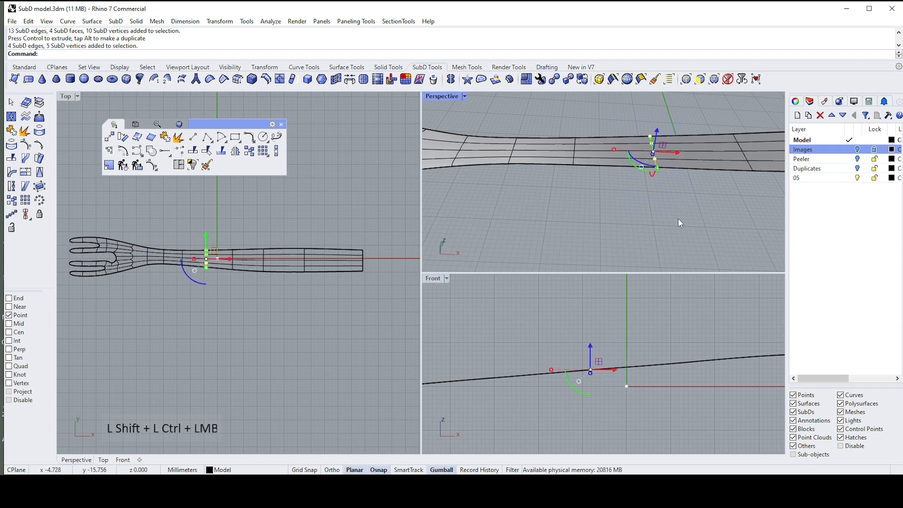
click(591, 347)
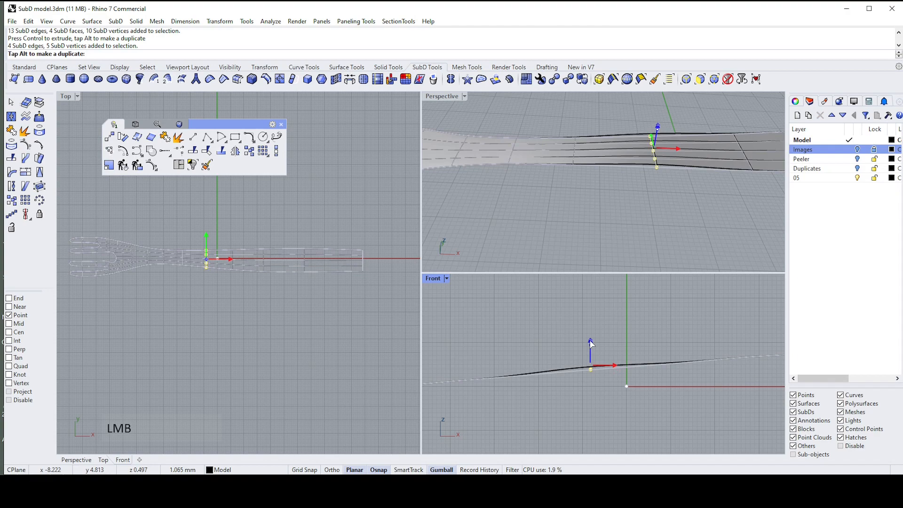
drag(592, 344, 594, 346)
key(ctrl+z)
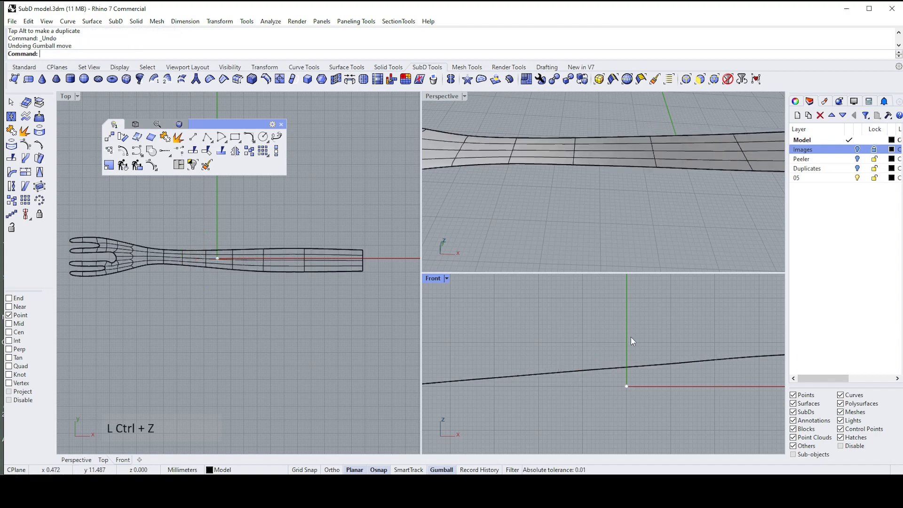
- Adjust the height of the cross row of edges just past the origin on the handle slightly in the Front view
ctrl+shift+drag(661, 336, 751, 414)
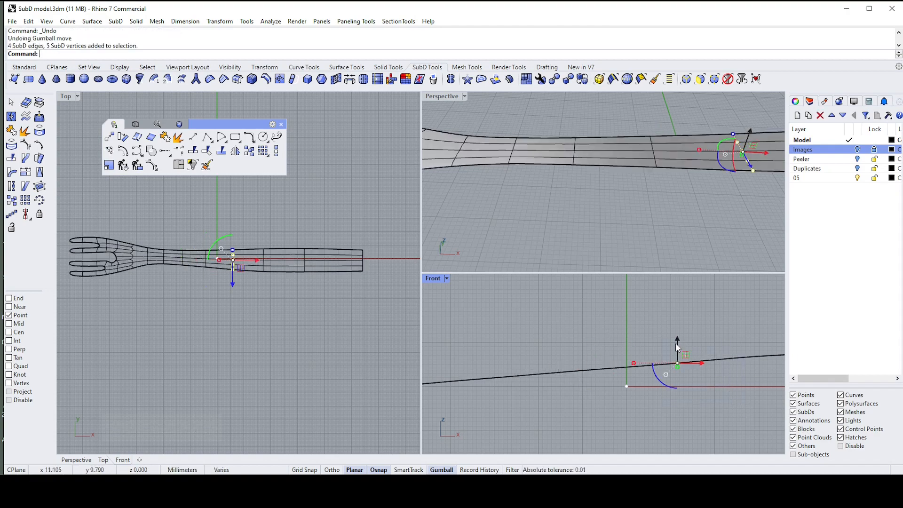
drag(675, 342, 677, 343)
click(662, 334)
- Select all faces of the fork head, from the tine tips back to the narrow start of the neck
scroll(584, 366, down, 7)
right_drag(447, 358, 597, 357)
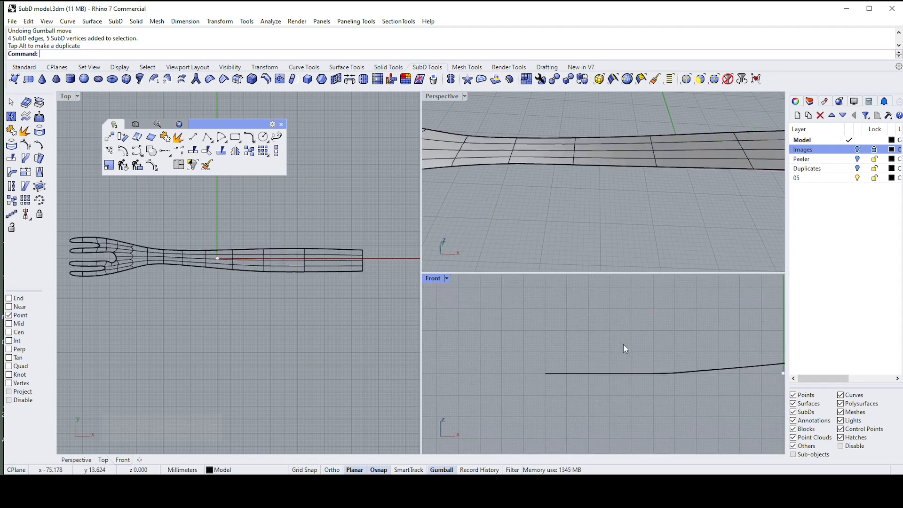
drag(510, 339, 683, 402)
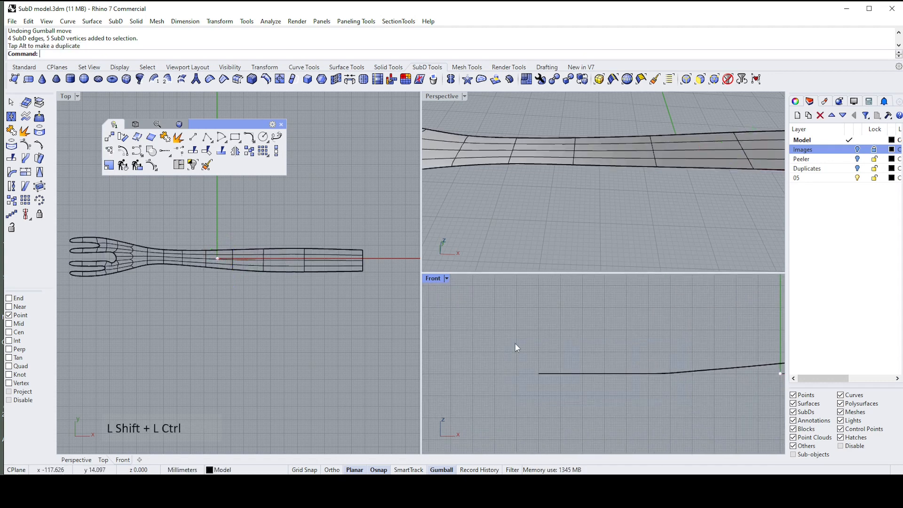
ctrl+shift+drag(497, 353, 670, 408)
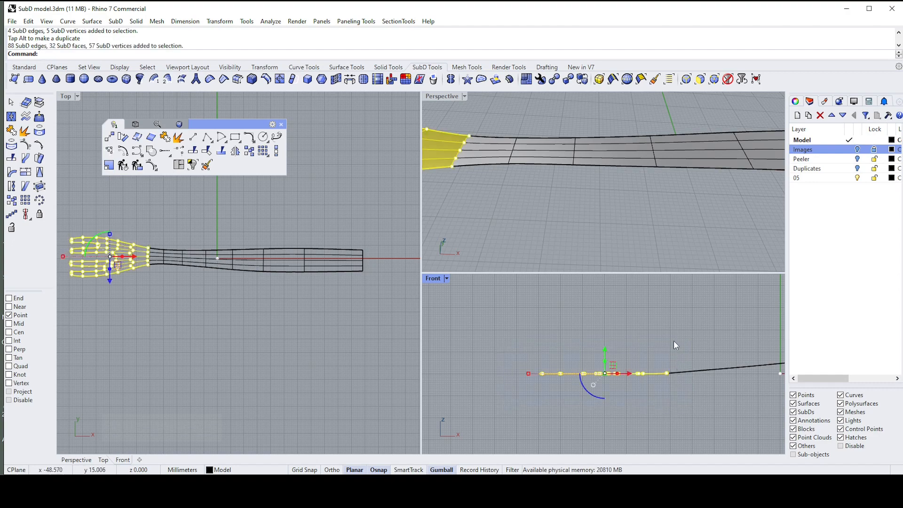
scroll(533, 167, down, 2)
shift+right_drag(531, 163, 704, 197)
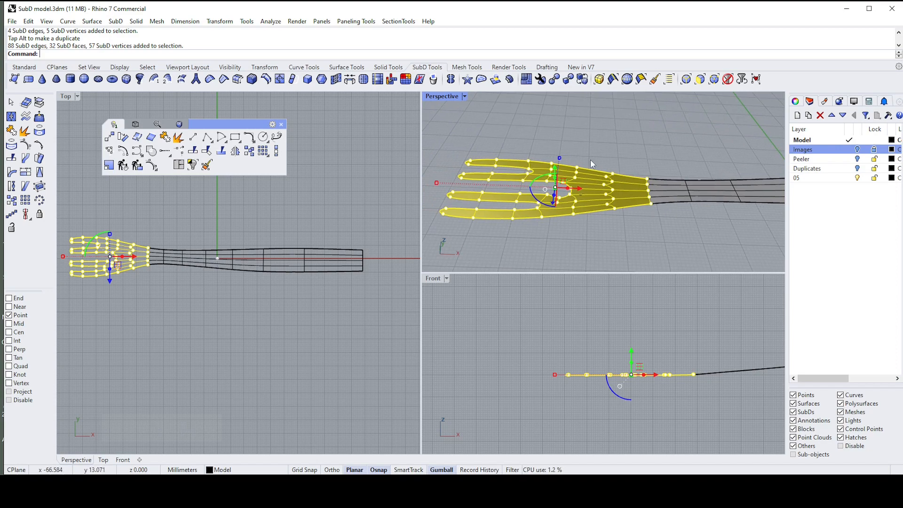
scroll(580, 185, up, 3)
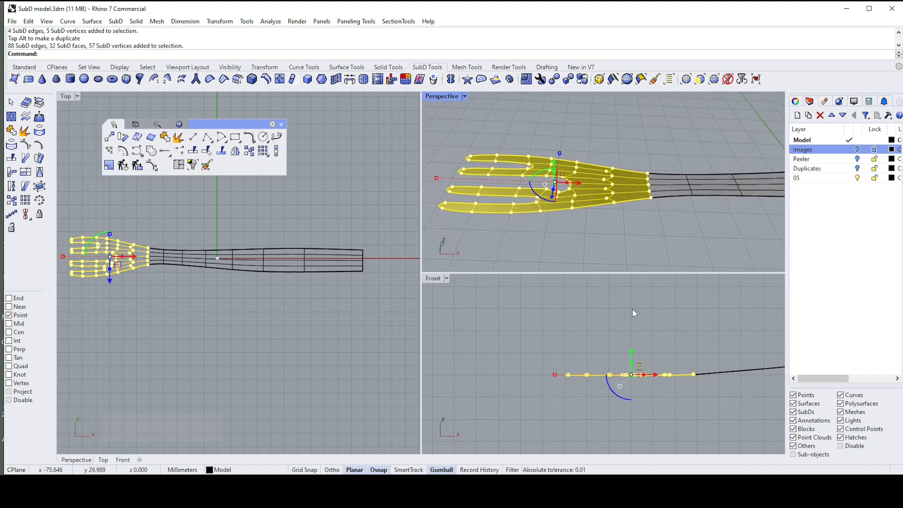
scroll(647, 386, up, 1)
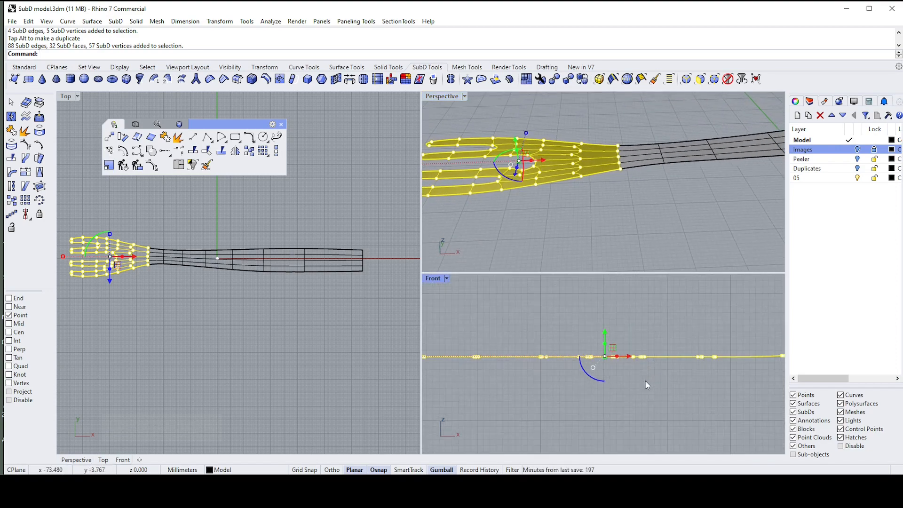
scroll(645, 380, up, 2)
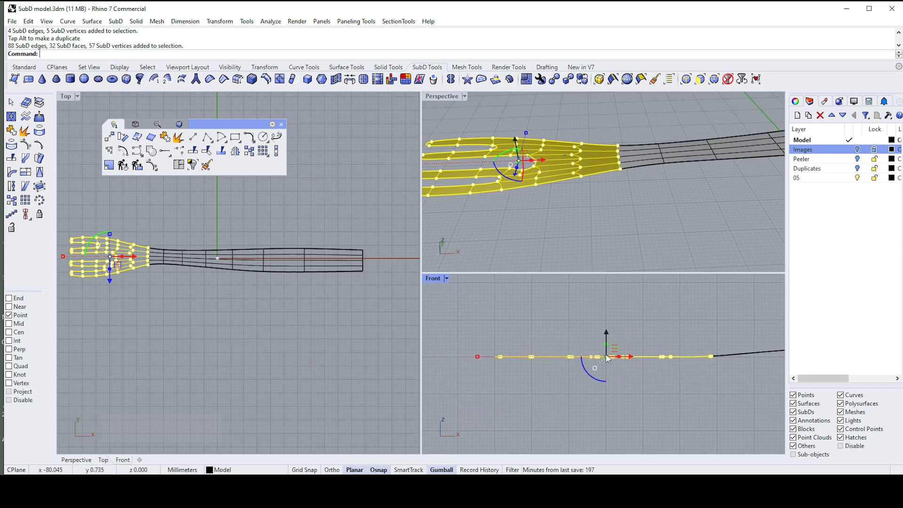
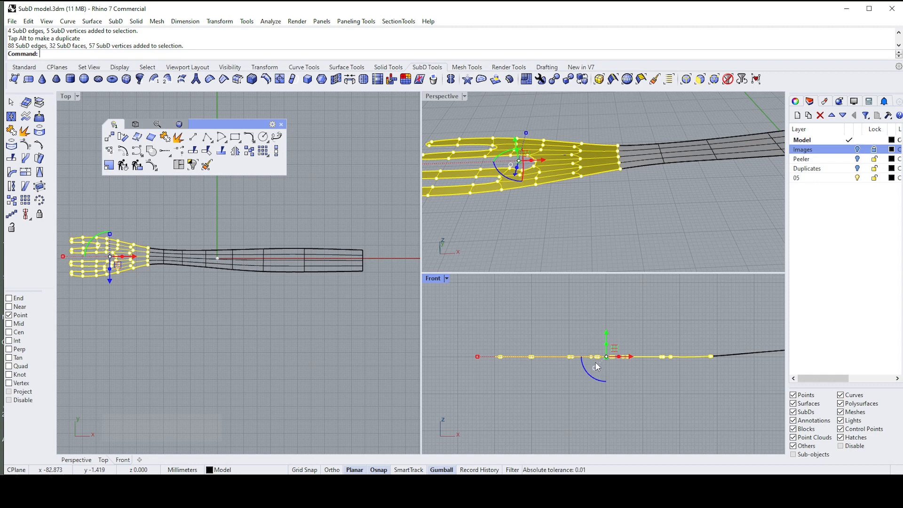
- Turn on the End, Near, Mid, Int, Perp and Tan snaps and relocate the gumball to the neck end of the selected head
click(595, 369)
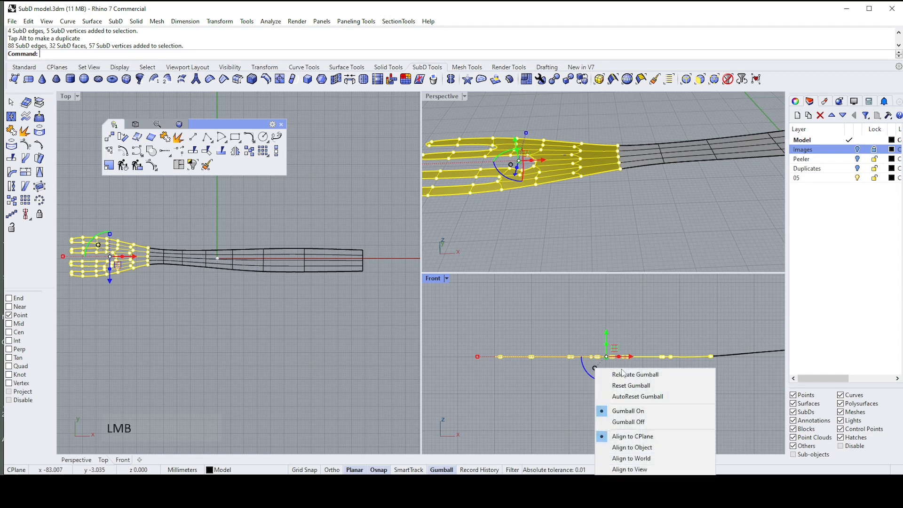
click(629, 339)
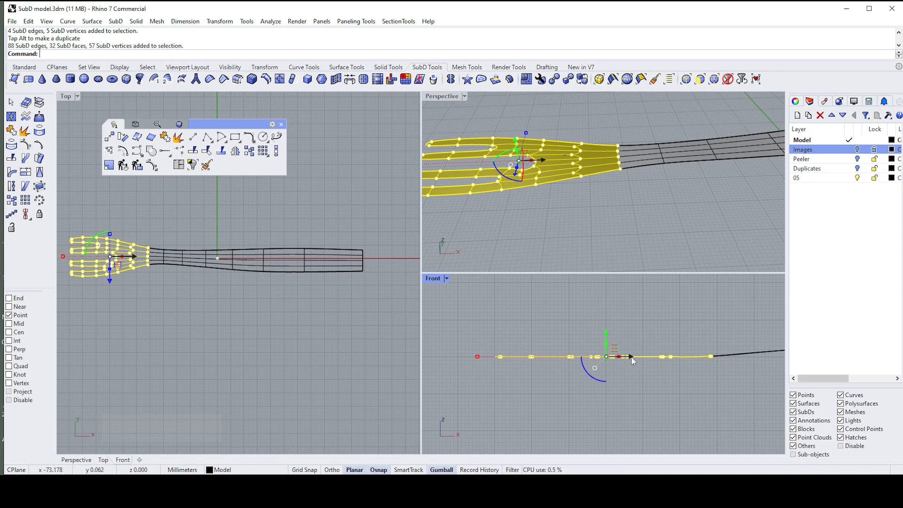
ctrl+drag(633, 360, 728, 378)
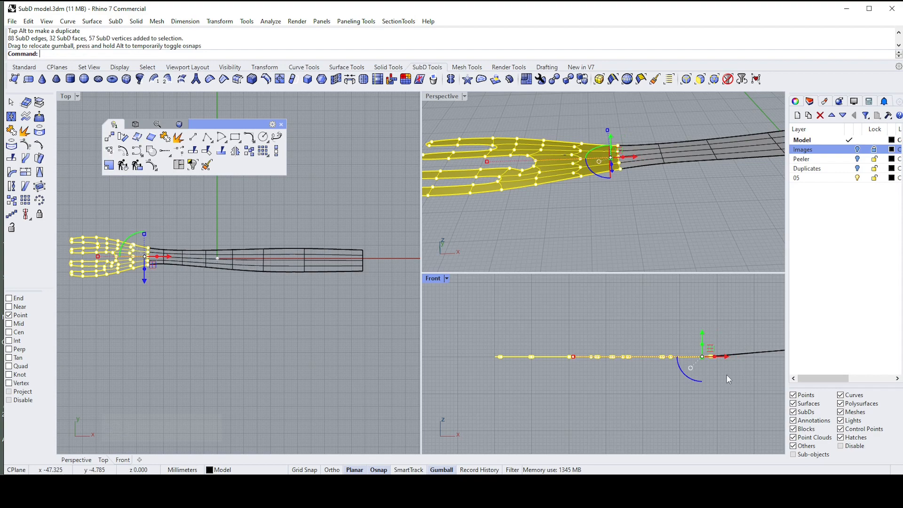
right_click(11, 317)
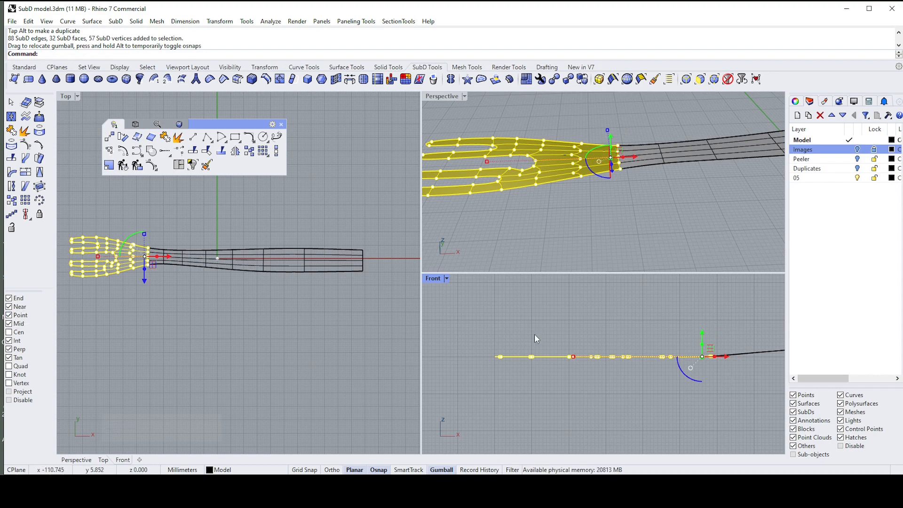
scroll(685, 363, up, 3)
scroll(686, 362, up, 2)
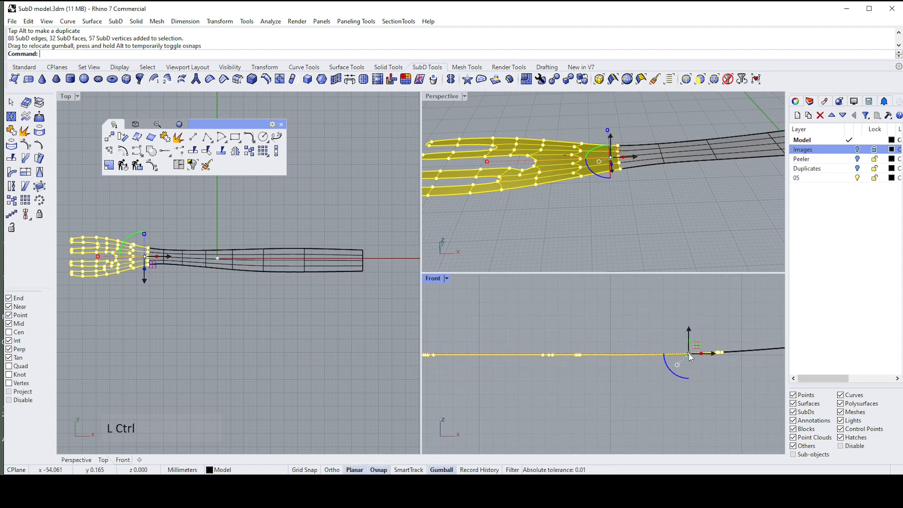
ctrl+drag(688, 354, 615, 355)
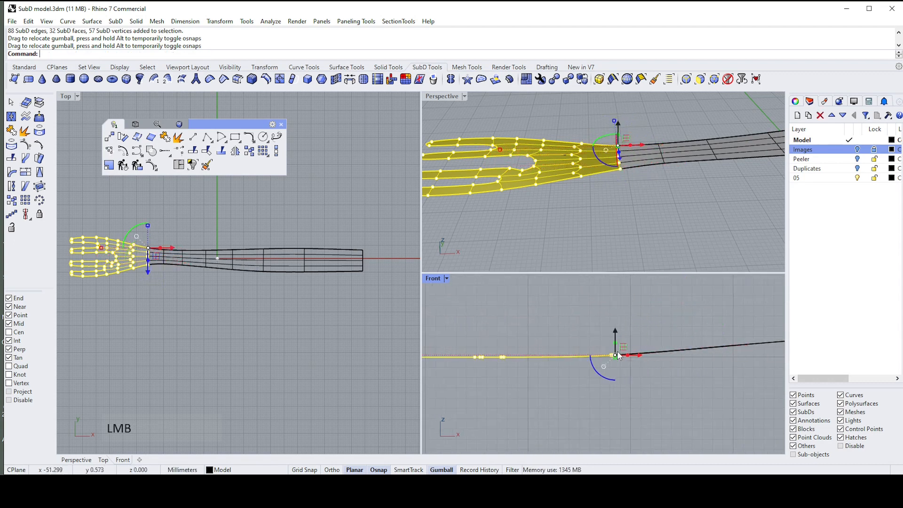
- Rotate the selected fork head about the relocated gumball in the Front view so the tines angle upward from the neck
scroll(621, 354, up, 1)
right_drag(622, 353, 664, 363)
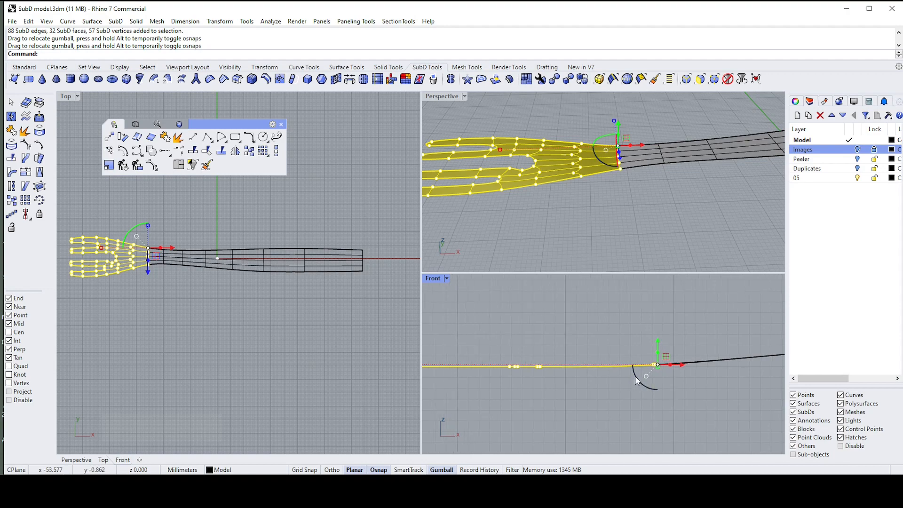
right_drag(635, 376, 641, 381)
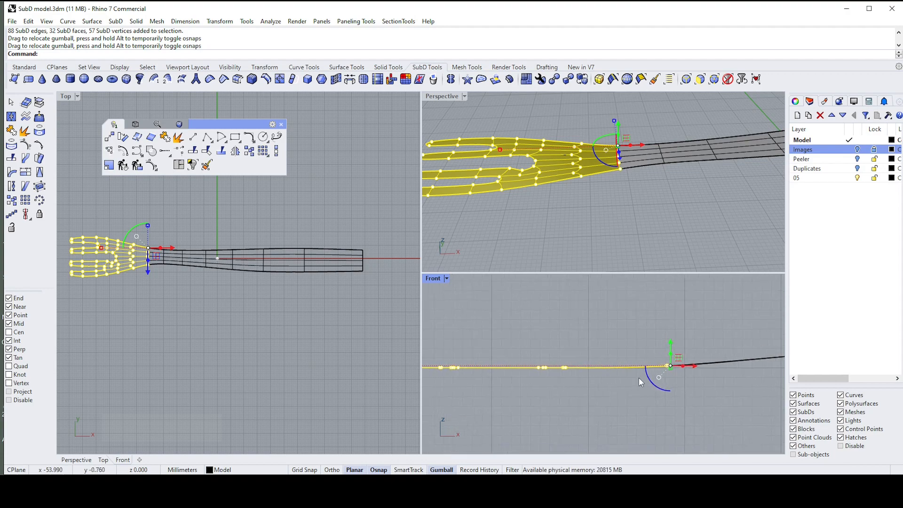
scroll(658, 383, down, 4)
drag(667, 388, 664, 383)
scroll(665, 383, down, 5)
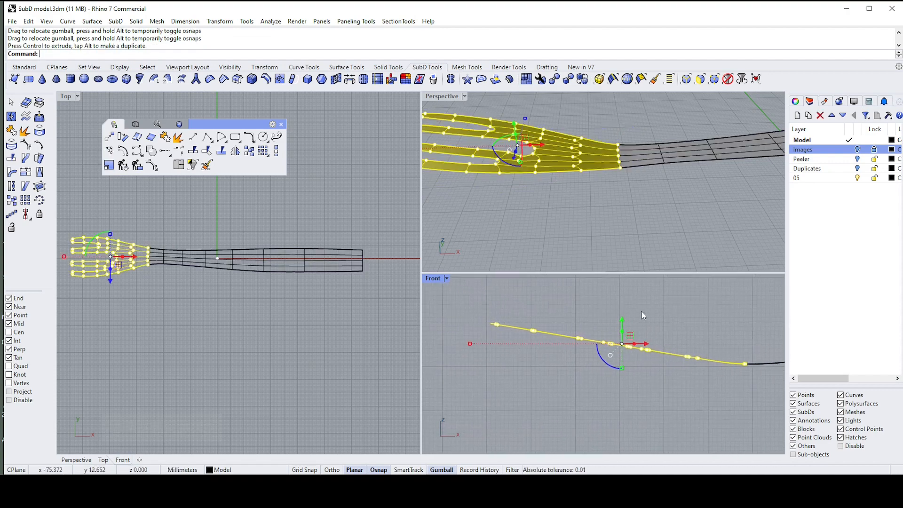
scroll(674, 318, down, 7)
right_drag(707, 325, 672, 349)
scroll(672, 349, up, 3)
click(603, 341)
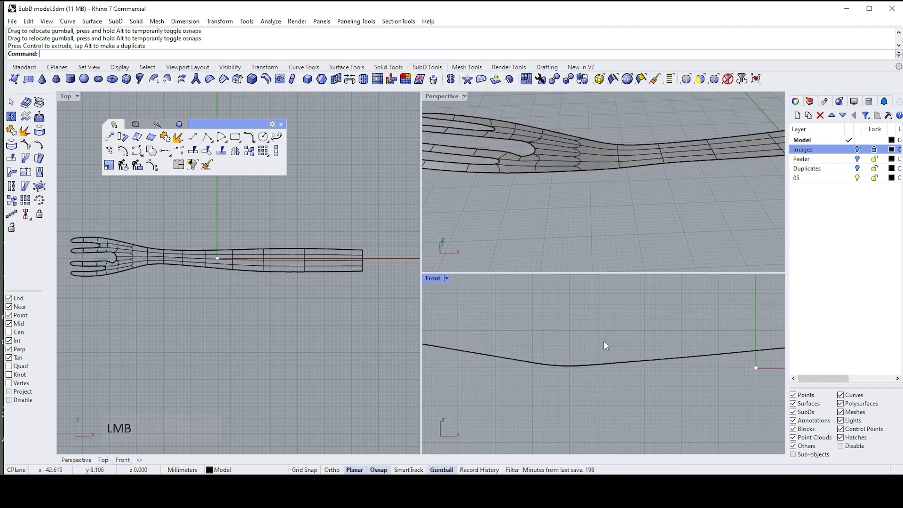
- Lower the cross row of neck edges between the bend and the origin slightly to smooth the curve
ctrl+shift+drag(596, 345, 615, 380)
scroll(610, 361, up, 4)
drag(606, 343, 606, 348)
click(570, 334)
scroll(562, 344, up, 5)
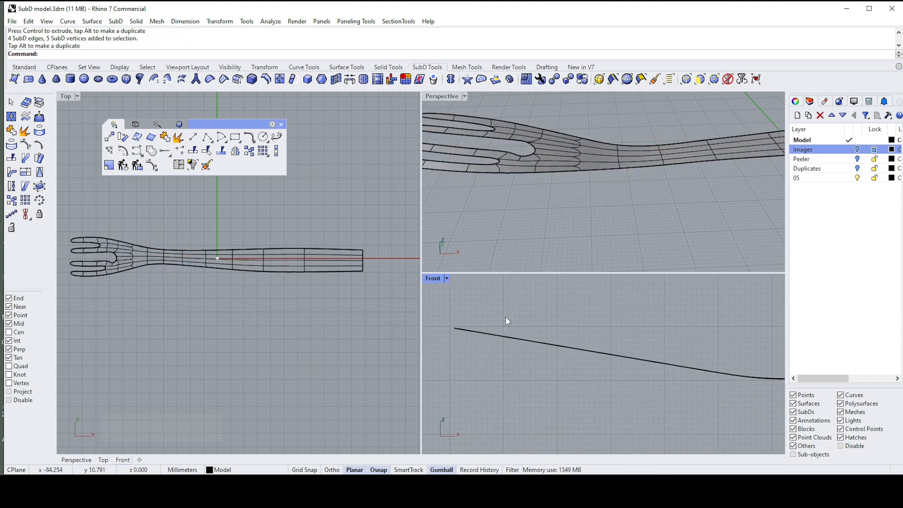
ctrl+shift+drag(487, 314, 728, 396)
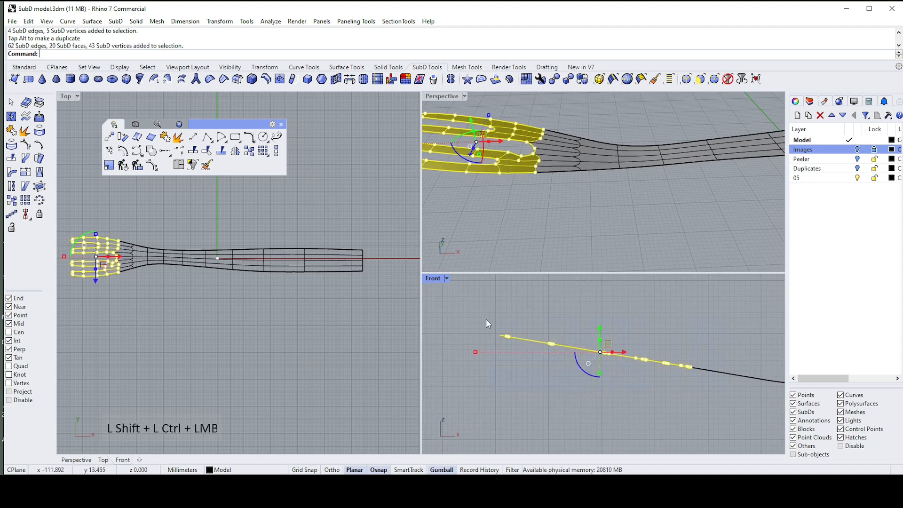
key(Escape)
- Raise the four tine tip faces and rotate them in the Front view so the tips curve upward
scroll(616, 227, down, 8)
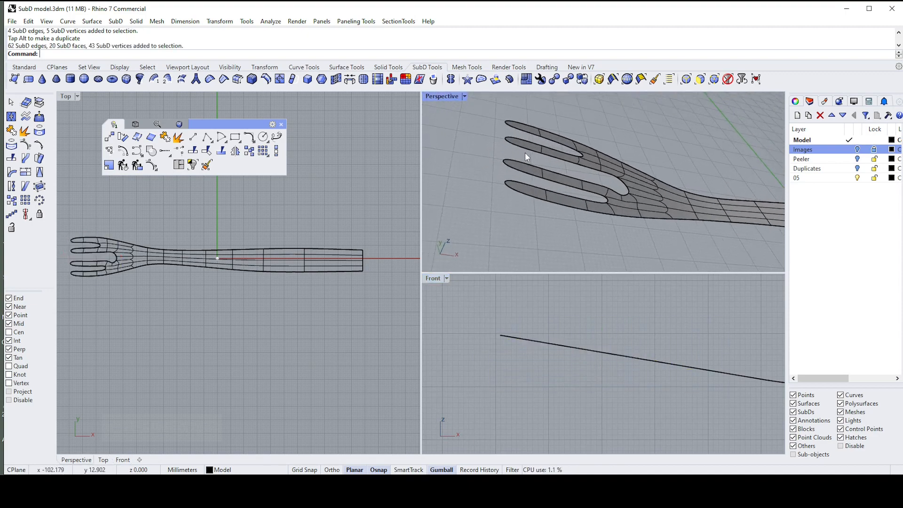
ctrl+shift+drag(470, 130, 542, 249)
drag(510, 315, 518, 302)
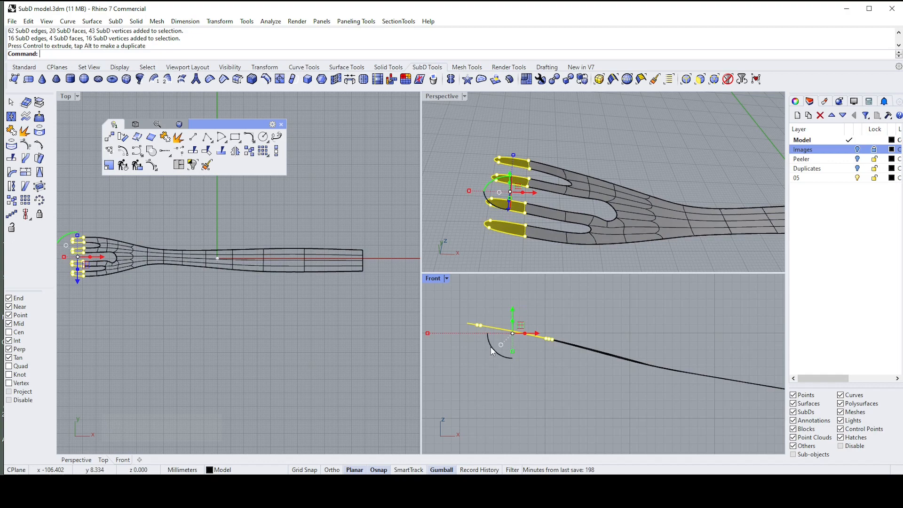
drag(490, 350, 488, 347)
click(641, 302)
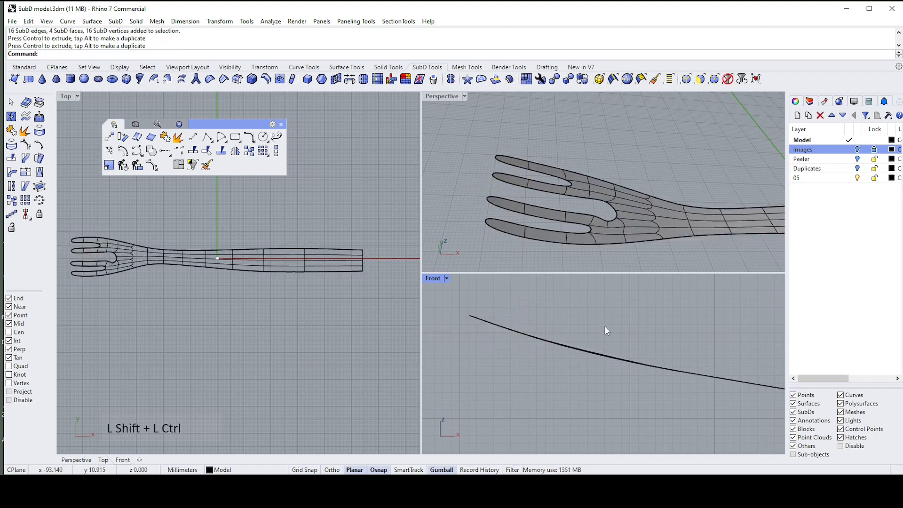
- Lower the rows of edges around the roots of the tines slightly to blend the tines into the head's curve
ctrl+shift+drag(631, 327, 653, 370)
drag(635, 340, 636, 346)
click(667, 324)
scroll(663, 358, down, 2)
right_drag(716, 347, 648, 340)
ctrl+shift+drag(612, 331, 659, 405)
drag(625, 337, 714, 404)
click(659, 327)
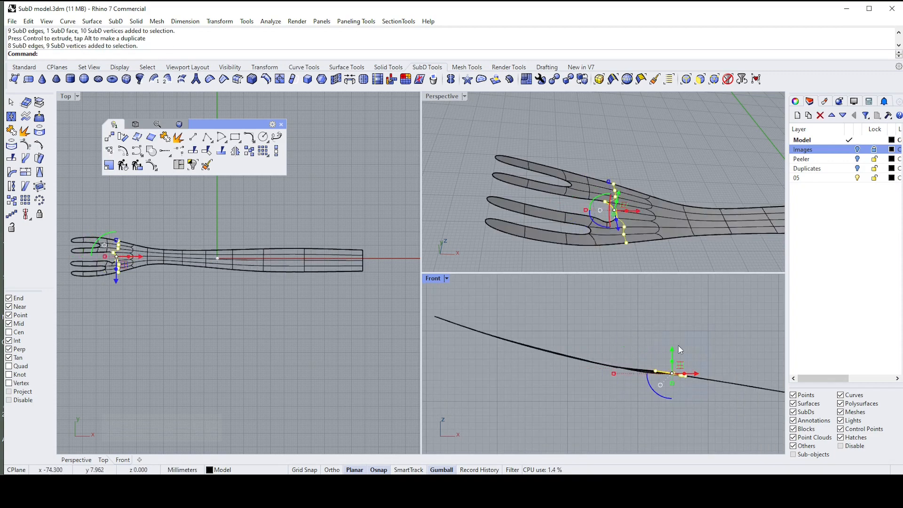
drag(674, 348, 675, 354)
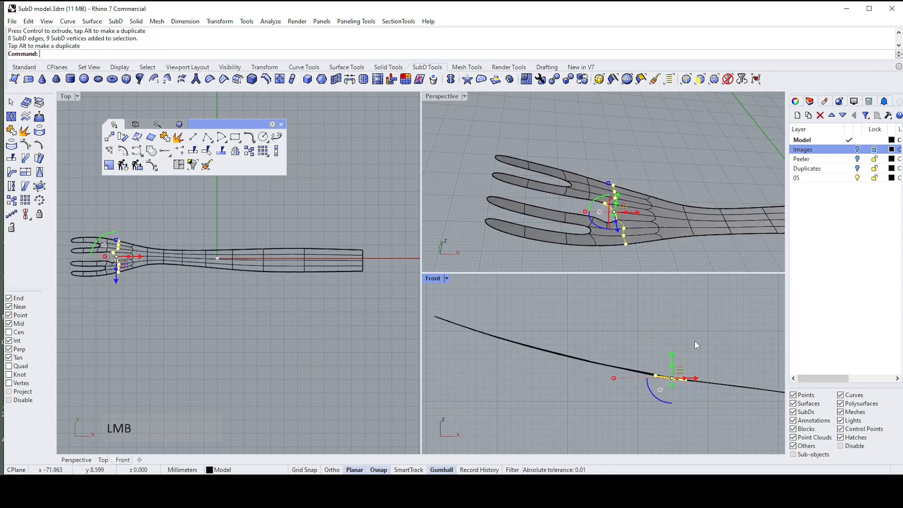
click(594, 342)
- Adjust the height of the head faces behind the tines and lower the row of edges at their neck end slightly
ctrl+shift+drag(569, 340, 698, 411)
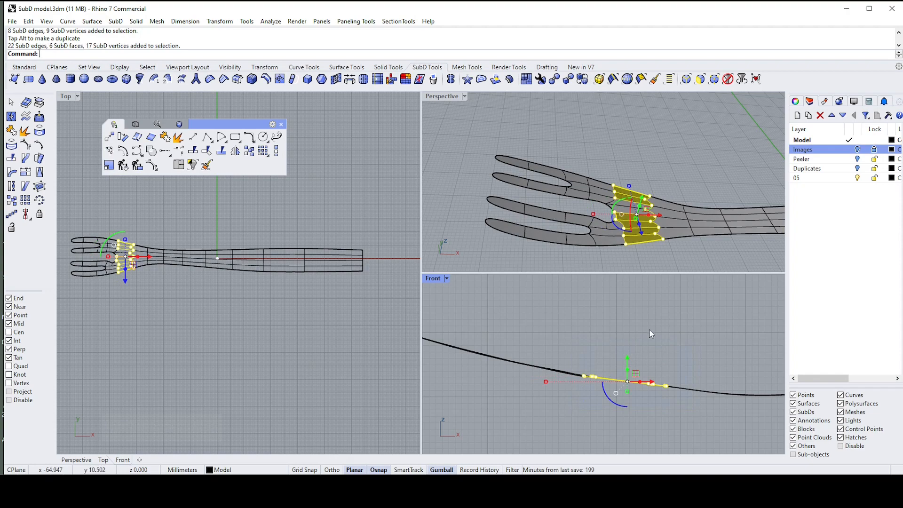
click(591, 149)
ctrl+shift+drag(601, 140, 680, 268)
click(618, 357)
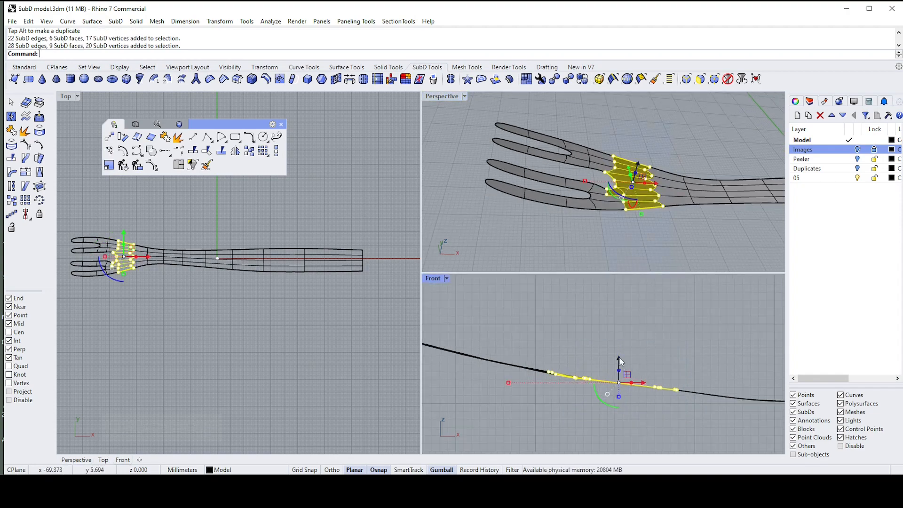
drag(618, 355, 708, 416)
click(684, 355)
drag(669, 370, 670, 372)
click(625, 359)
- Nudge the height of the row of edges and small face beside the central tine gap slightly to smooth the head's curve
scroll(546, 340, down, 2)
right_drag(545, 340, 582, 346)
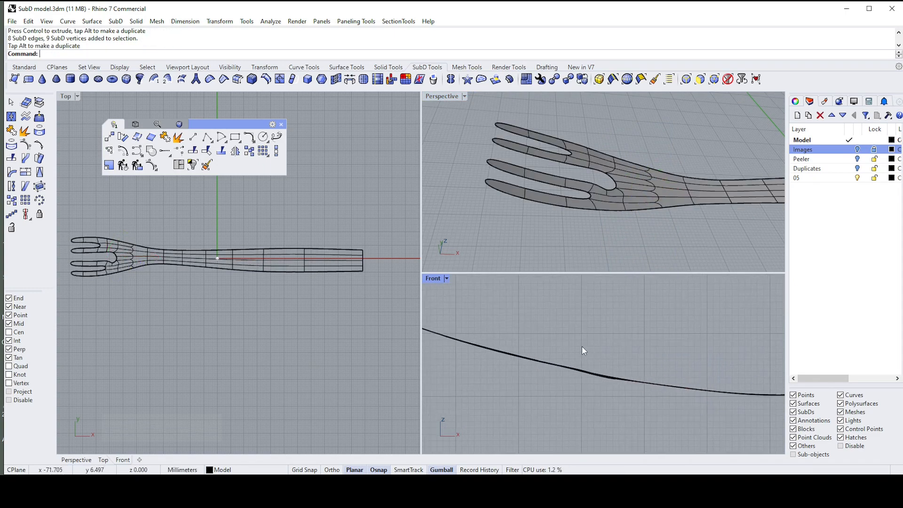
ctrl+shift+drag(576, 338, 640, 407)
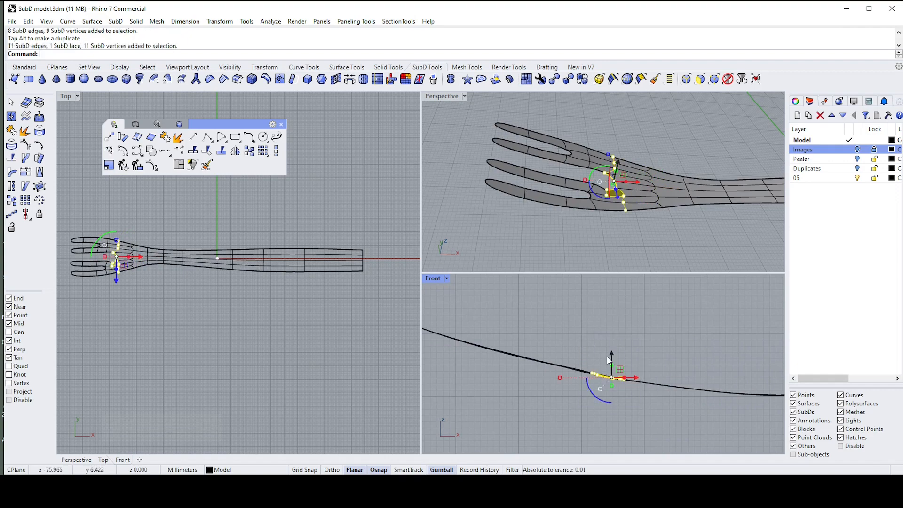
drag(611, 351, 611, 351)
click(630, 337)
scroll(630, 337, down, 4)
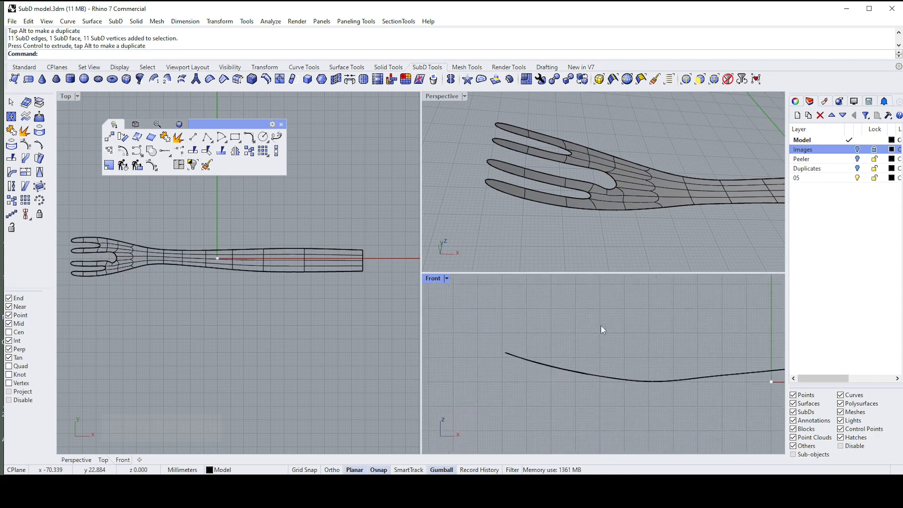
- Lower the cross row of edges just on the handle side of the origin slightly in the Front view
scroll(614, 352, up, 3)
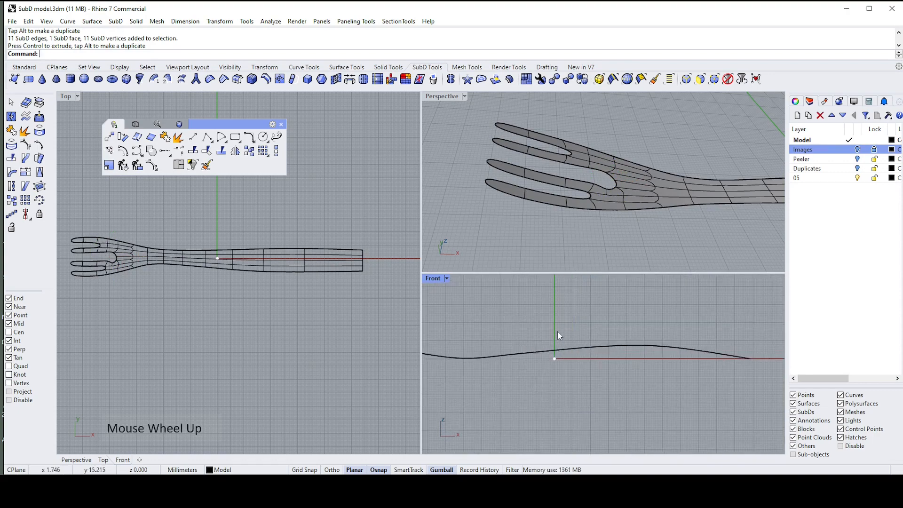
ctrl+shift+drag(556, 329, 614, 369)
scroll(574, 335, up, 3)
drag(570, 324, 568, 327)
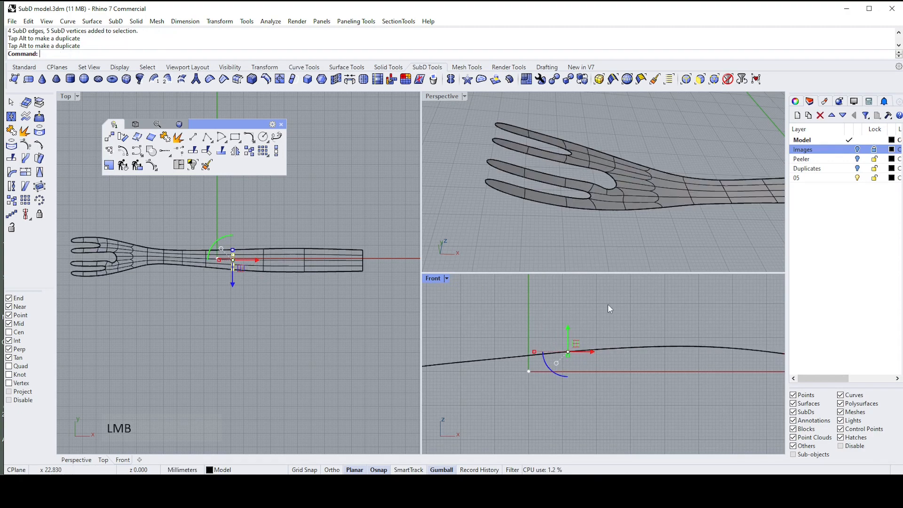
click(607, 304)
- Raise the cross row of edges just on the neck side of the origin slightly in the Front view
right_drag(478, 329, 530, 332)
ctrl+shift+drag(538, 330, 592, 371)
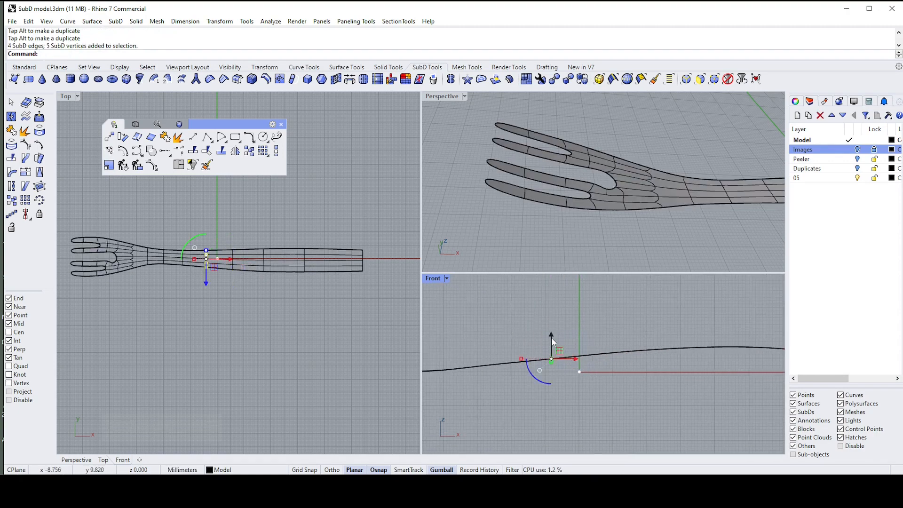
drag(551, 337, 552, 335)
click(617, 309)
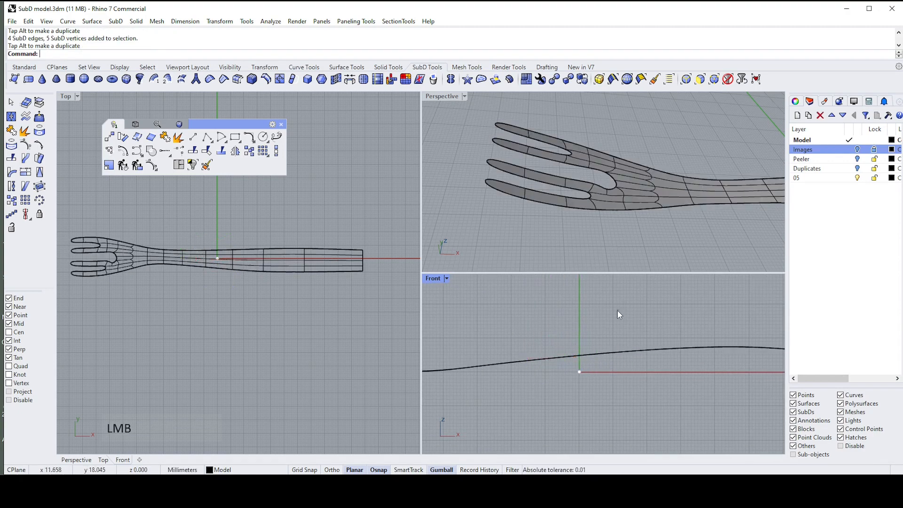
- Maximize the Perspective view and duplicate the whole fork SubD a short distance straight above the original
scroll(646, 317, down, 4)
double_click(444, 96)
scroll(535, 207, down, 4)
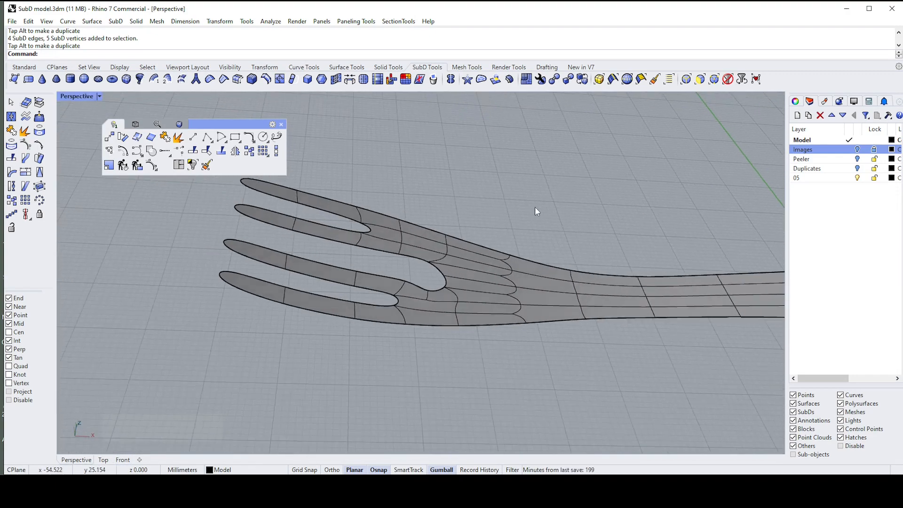
right_drag(568, 216, 524, 296)
click(495, 269)
right_drag(339, 161, 464, 252)
scroll(465, 252, up, 3)
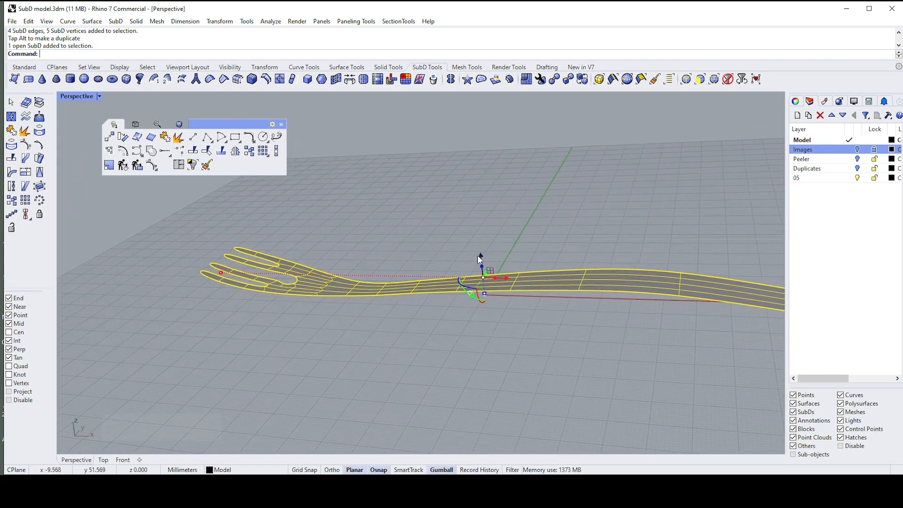
drag(478, 253, 477, 234)
key(alt)
click(526, 220)
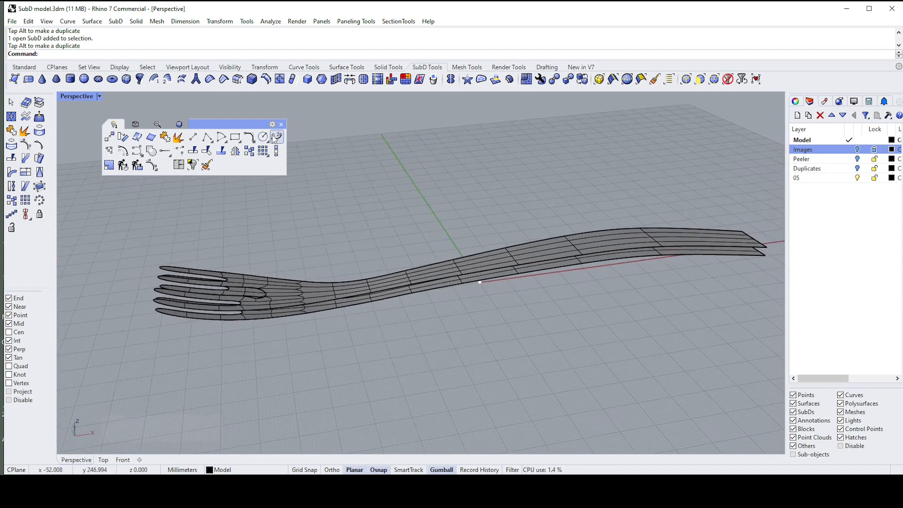
- Start a SubD Bridge and set the upper fork's full long side edge, from handle end to outer tine tip, as the first edge set
click(179, 125)
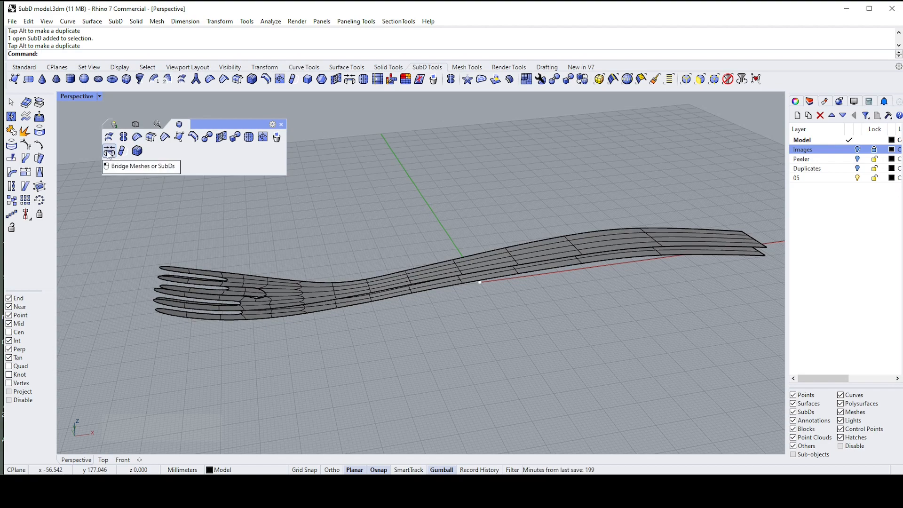
right_drag(305, 212, 737, 264)
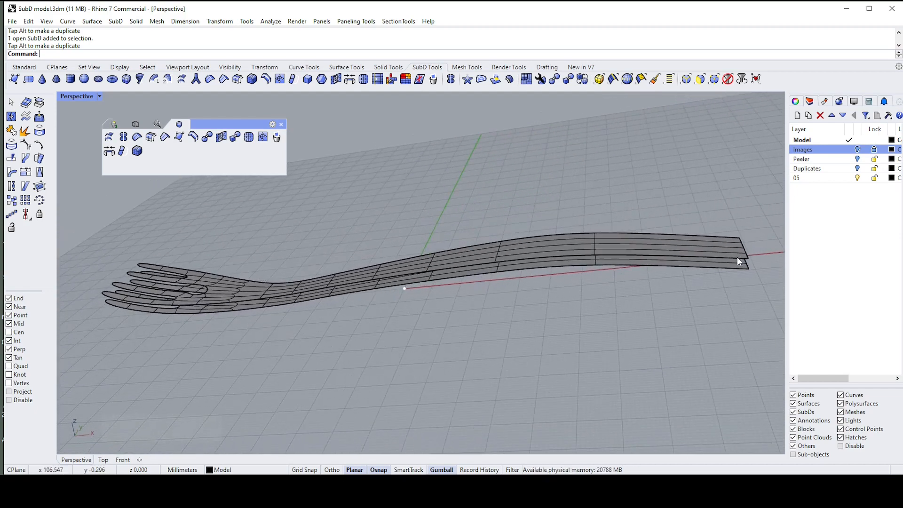
ctrl+shift+click(736, 256)
scroll(557, 289, down, 2)
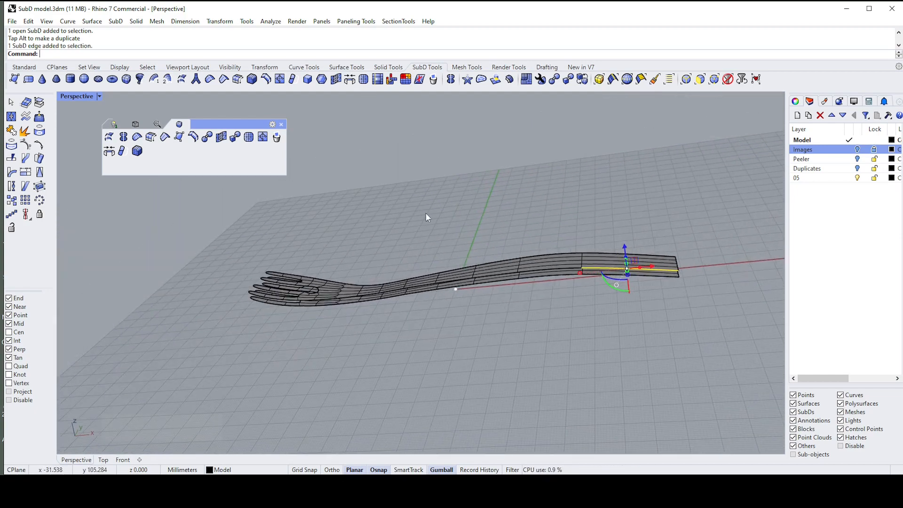
scroll(331, 141, up, 4)
key(Escape)
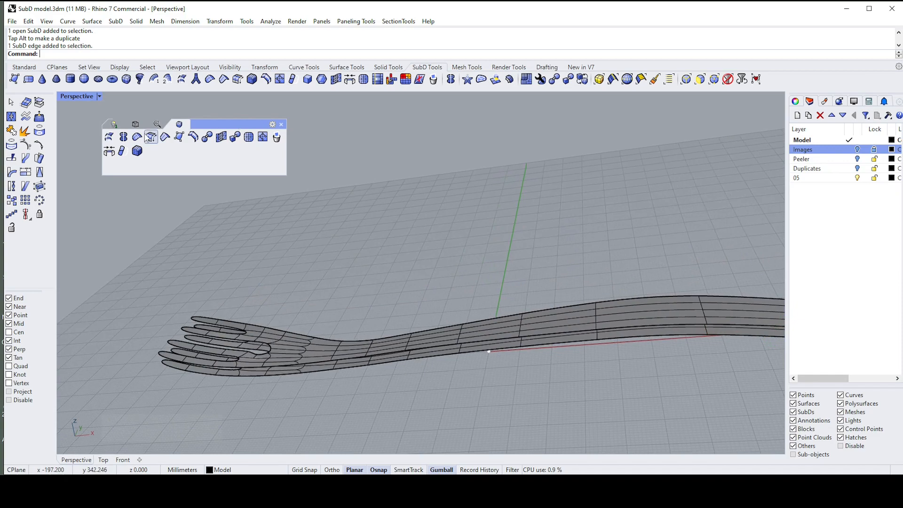
click(108, 152)
right_drag(409, 189, 659, 284)
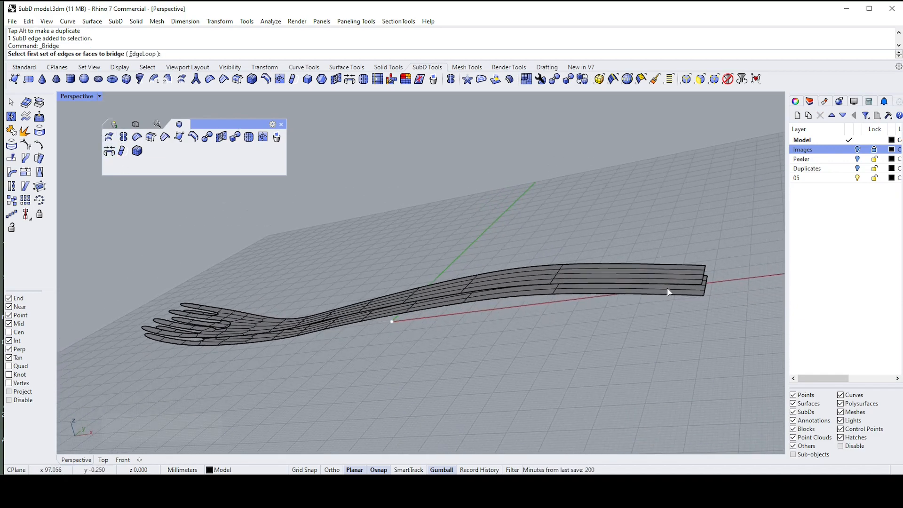
ctrl+shift+click(666, 283)
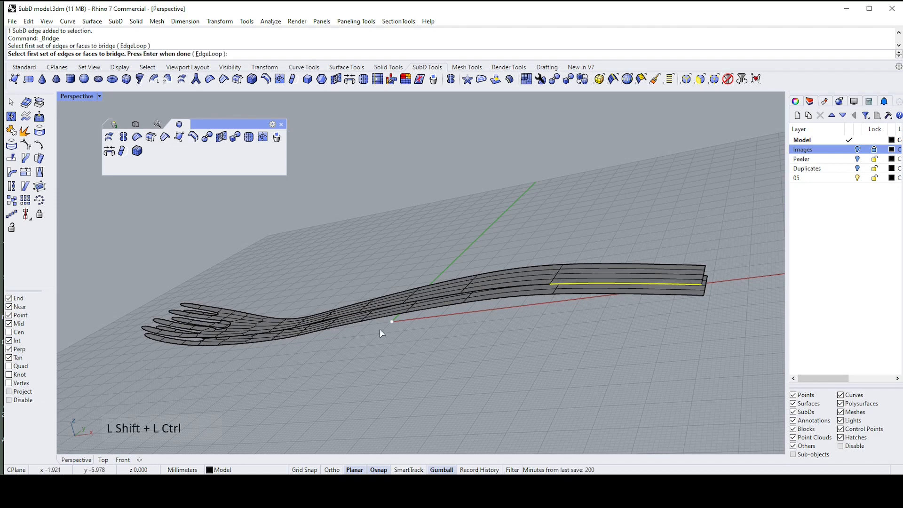
scroll(155, 335, up, 2)
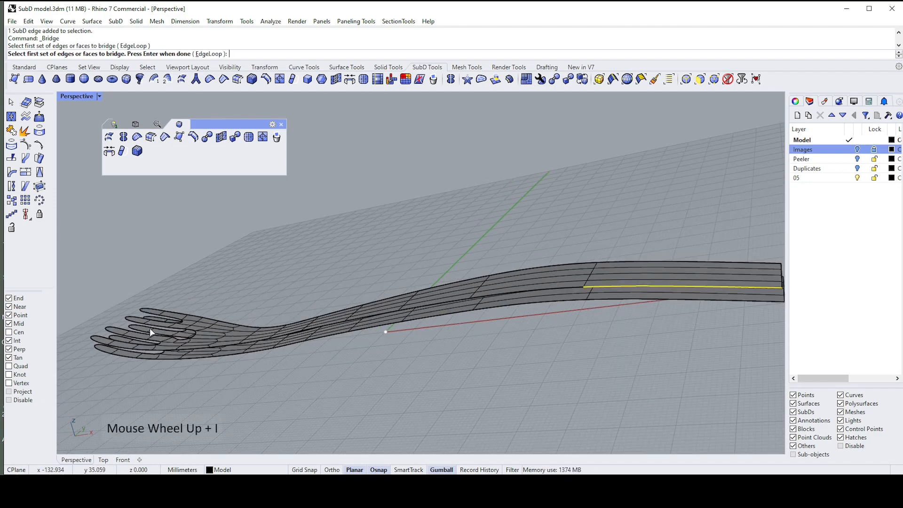
ctrl+shift+click(99, 344)
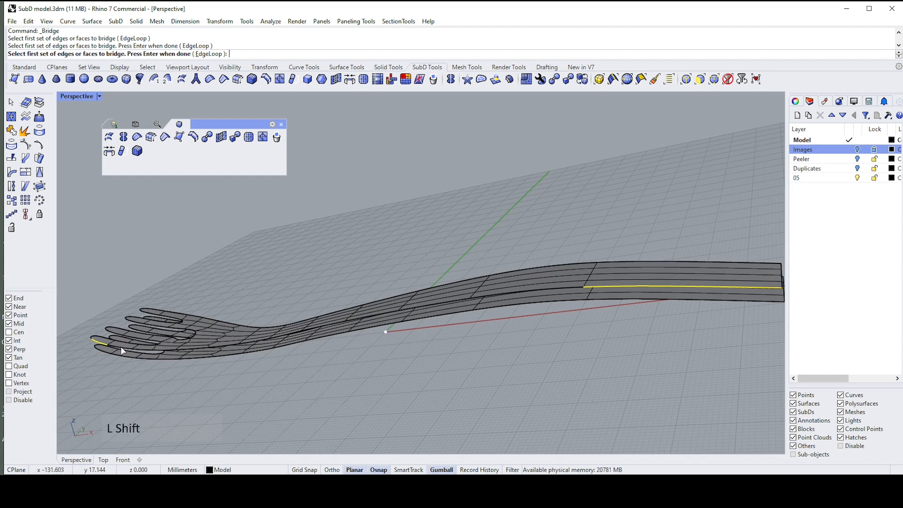
shift+click(121, 346)
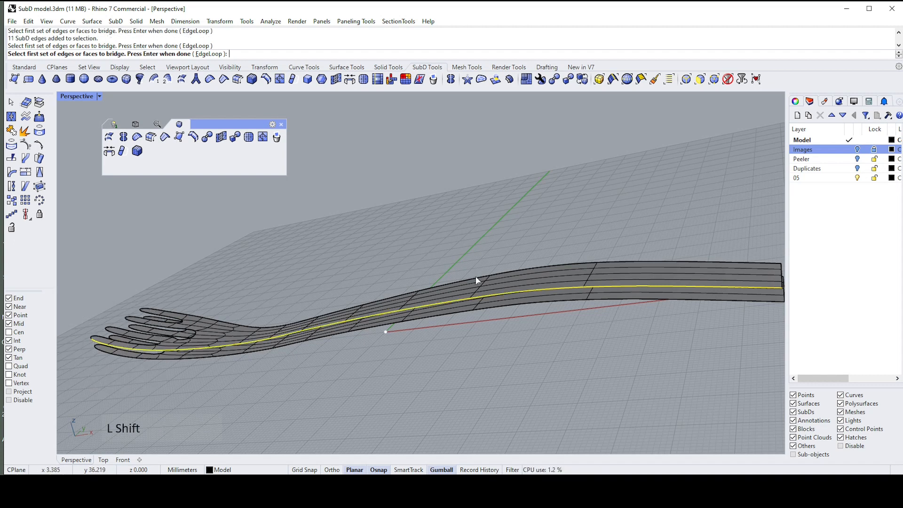
right_click(583, 246)
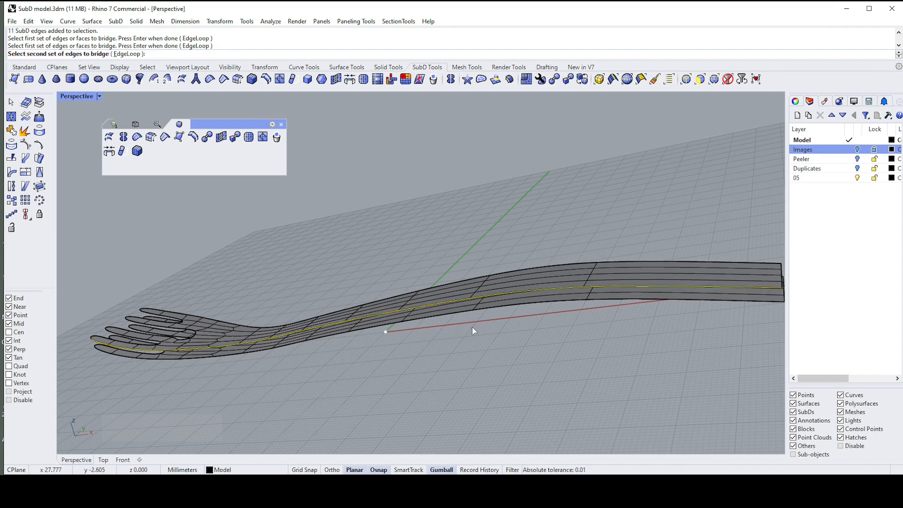
- Set the matching long side edge of the lower fork, from handle end to outer tine tip, as the second edge set
right_drag(521, 319, 680, 308)
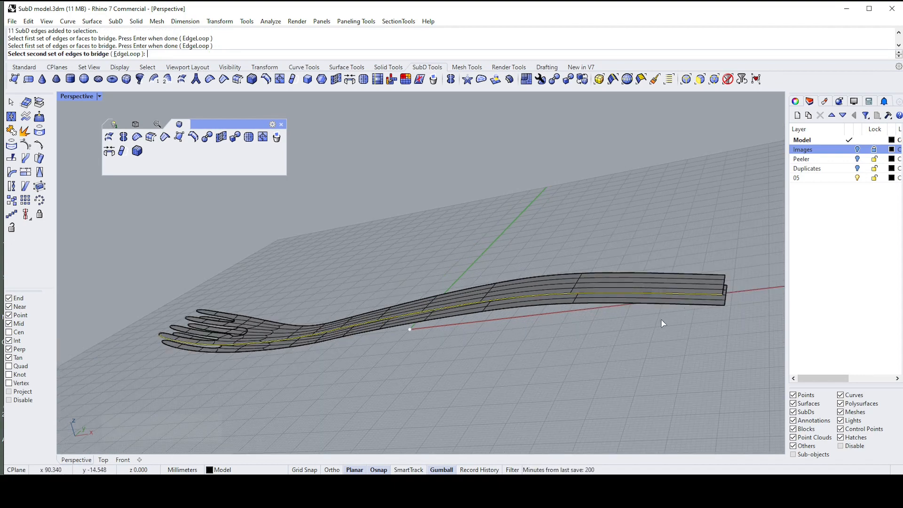
ctrl+shift+click(688, 306)
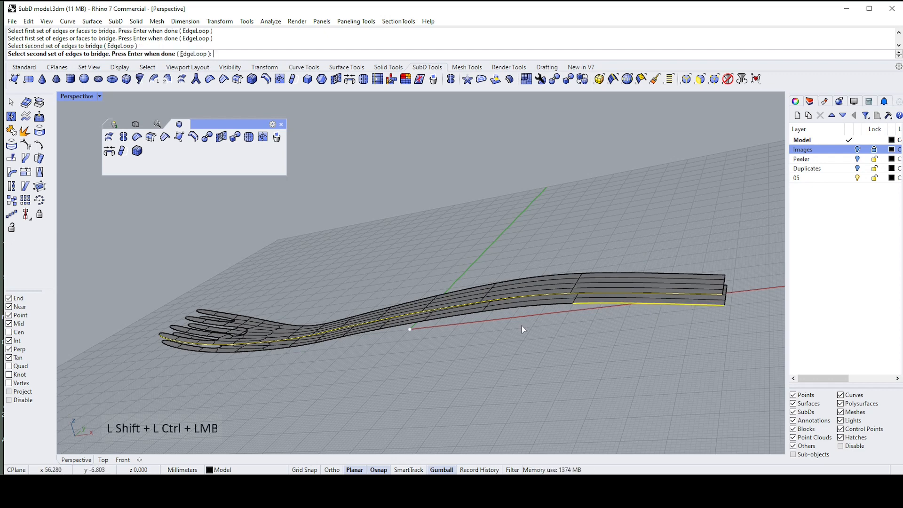
ctrl+shift+click(168, 346)
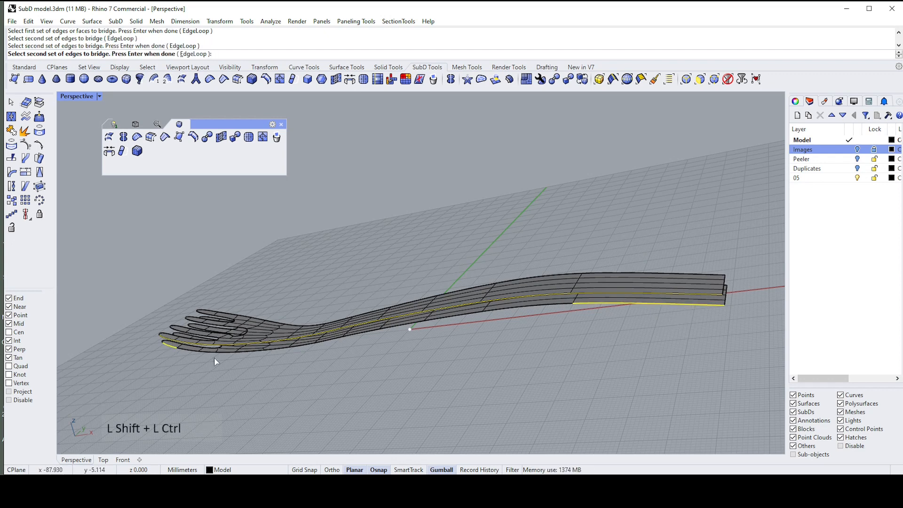
shift+click(185, 350)
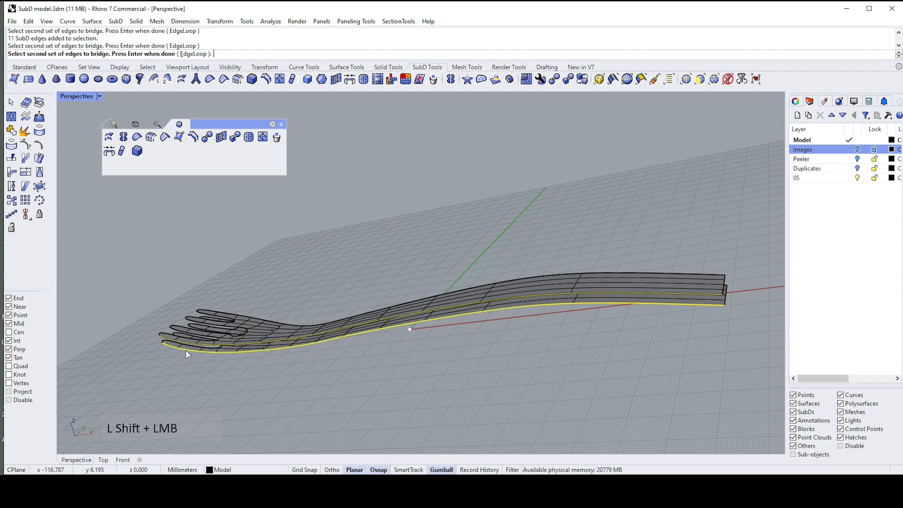
right_click(295, 375)
- Try the bridge with 5 segments and compare its minimum straightness with 100% straightness
right_drag(685, 316, 566, 147)
drag(584, 114, 618, 124)
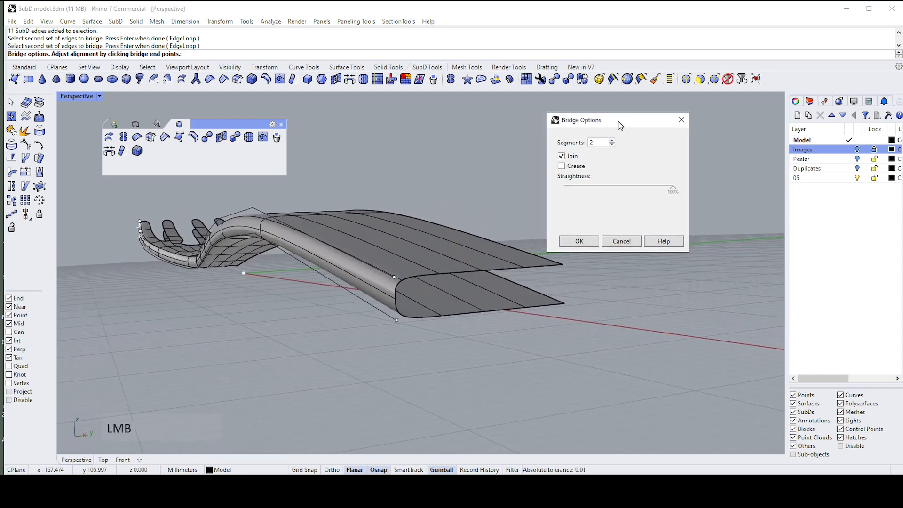
click(611, 140)
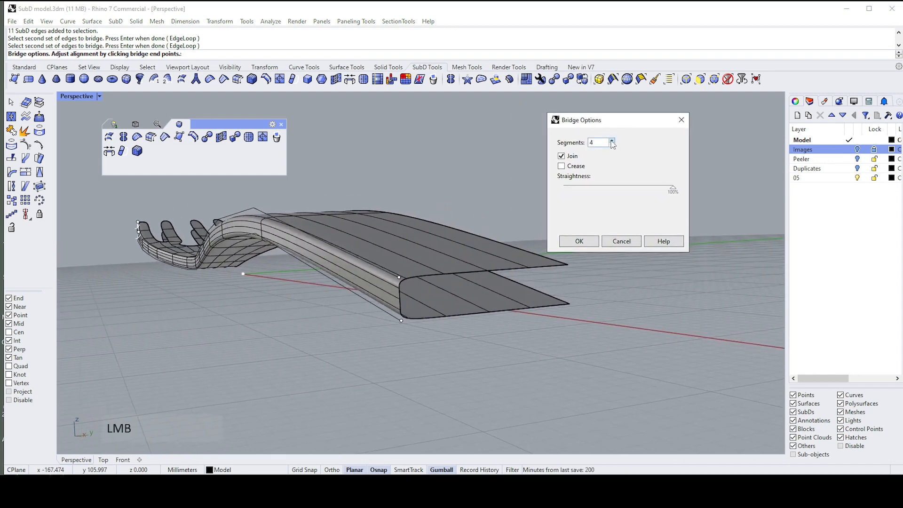
click(612, 140)
right_drag(376, 353, 376, 323)
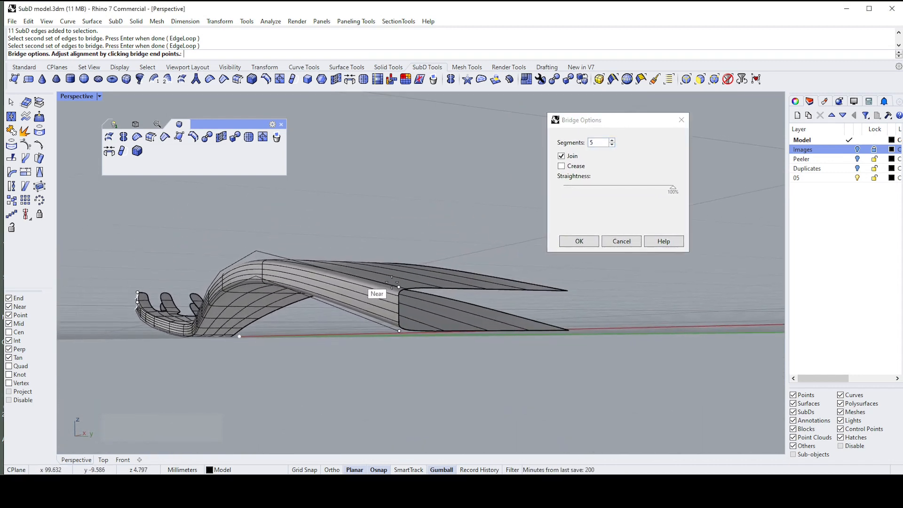
right_drag(351, 278, 365, 295)
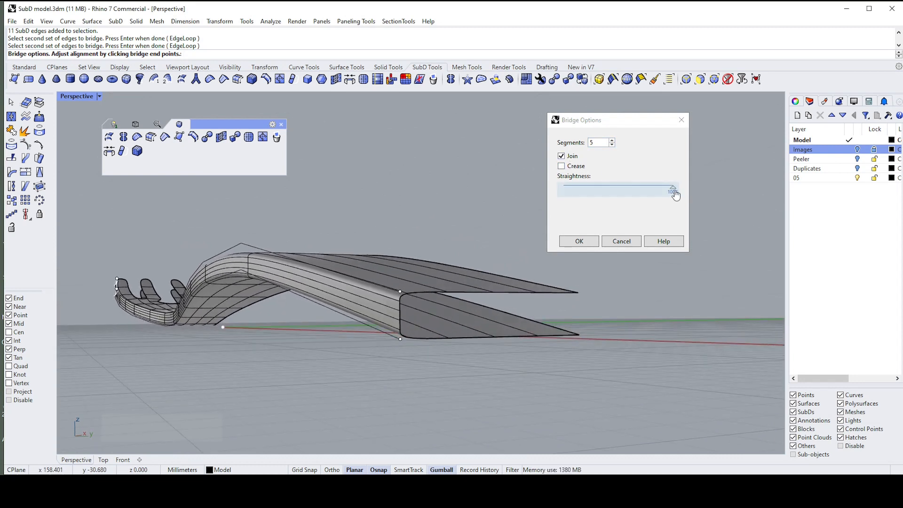
drag(673, 194, 541, 206)
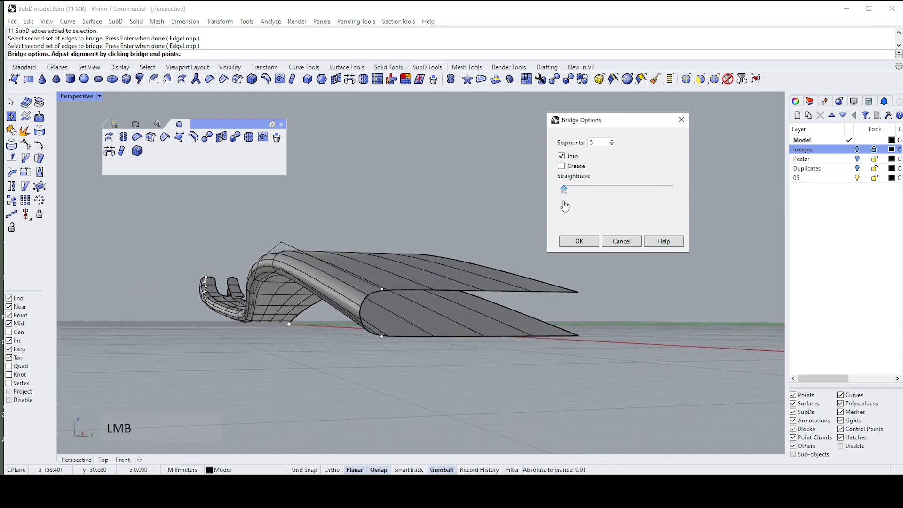
drag(565, 207, 680, 198)
- Create the joined bridge between the two forks with 3 segments and the straightness set to about halfway
click(612, 144)
click(612, 144)
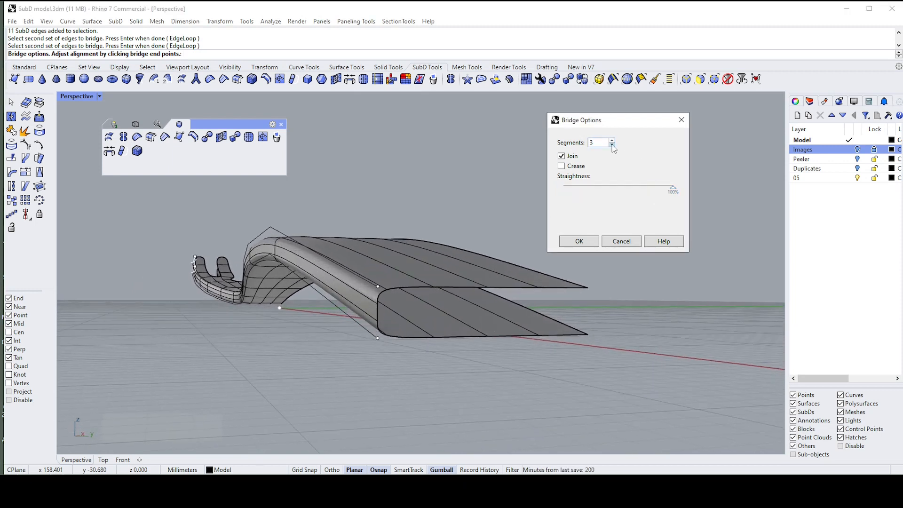
click(612, 144)
click(612, 140)
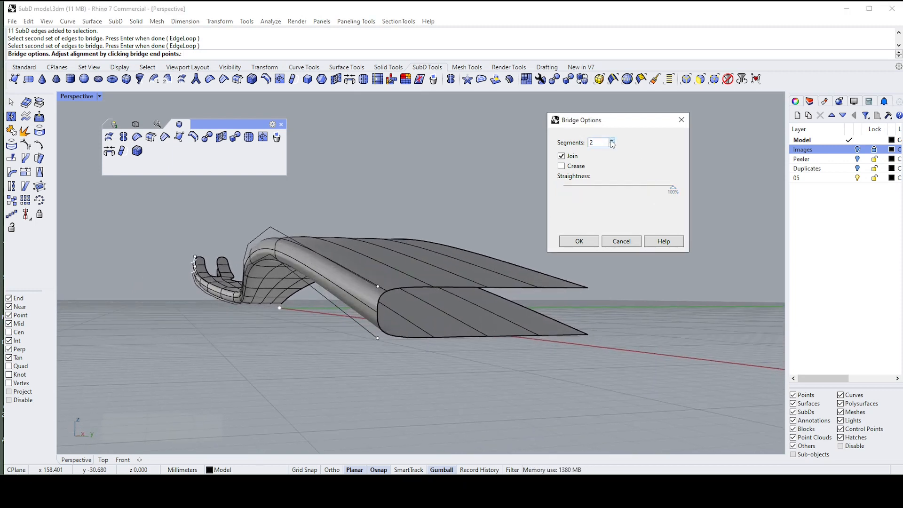
right_drag(441, 217, 353, 281)
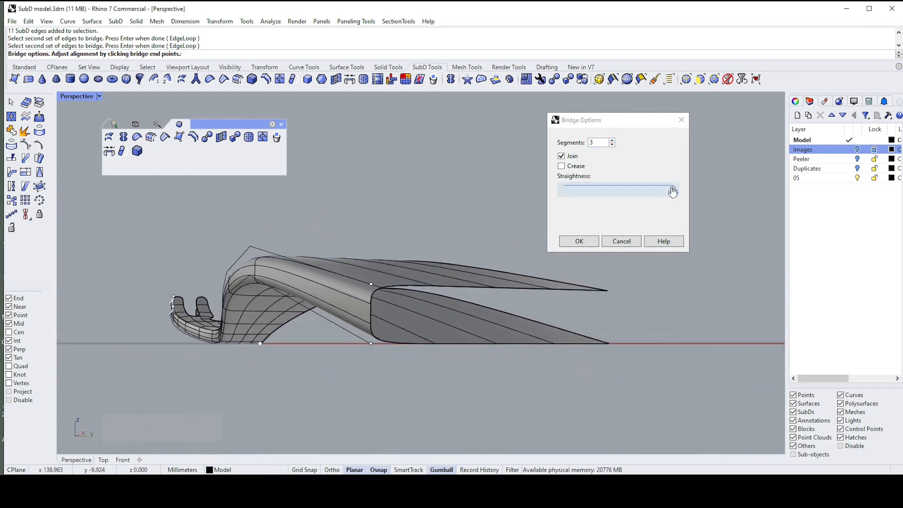
drag(671, 189, 616, 200)
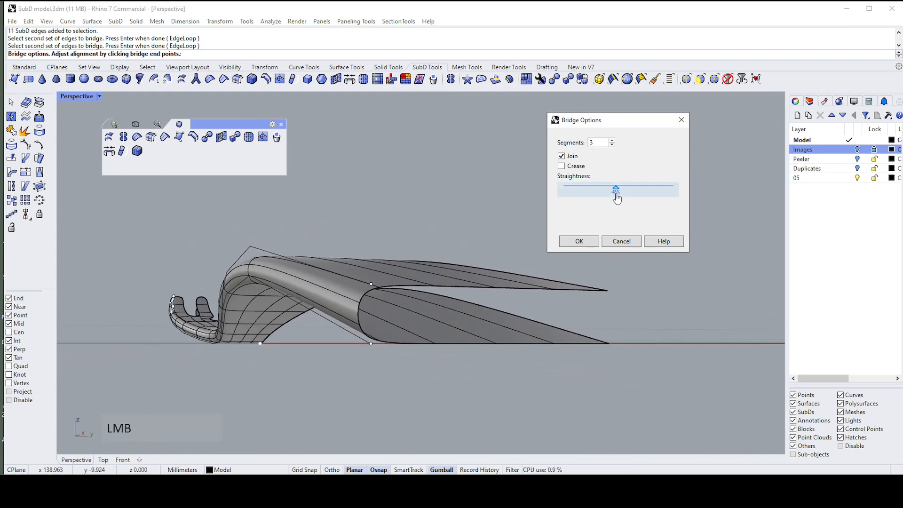
click(578, 240)
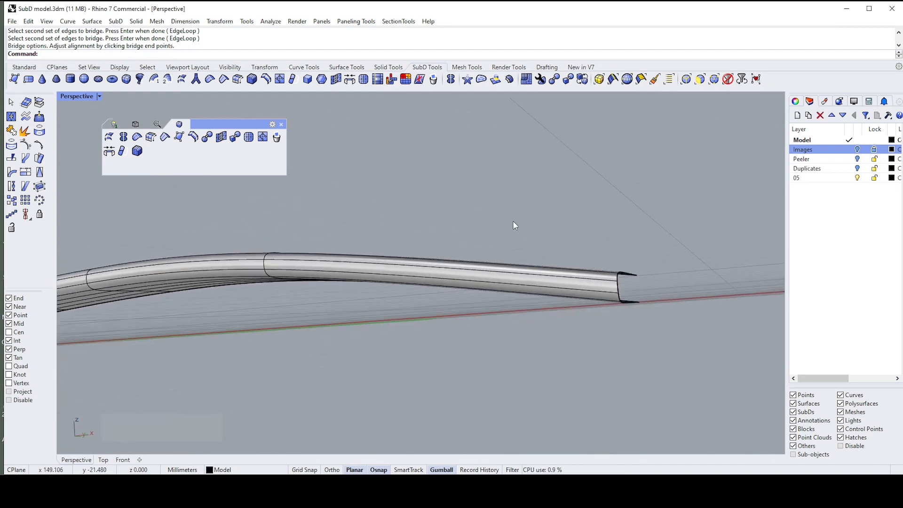
right_drag(236, 276, 424, 207)
click(489, 173)
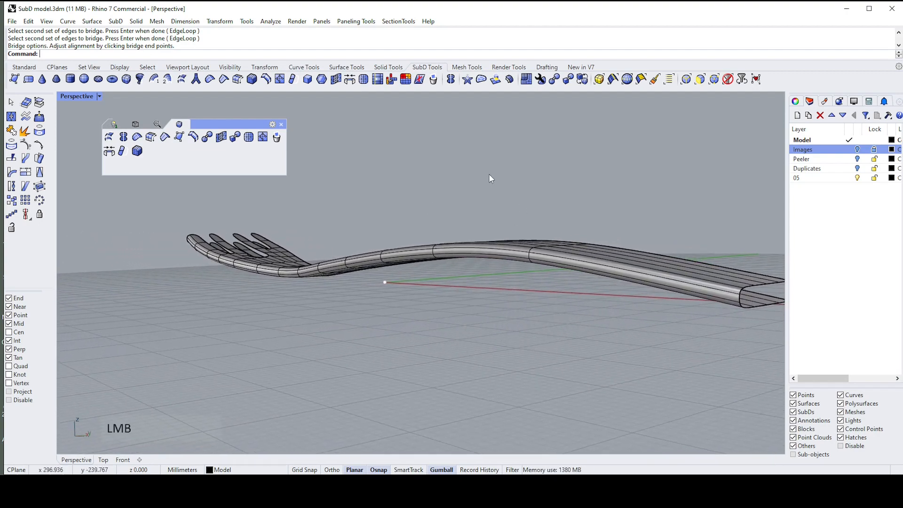
- Undo the last bridge between the upper and lower forks
key(ctrl+z)
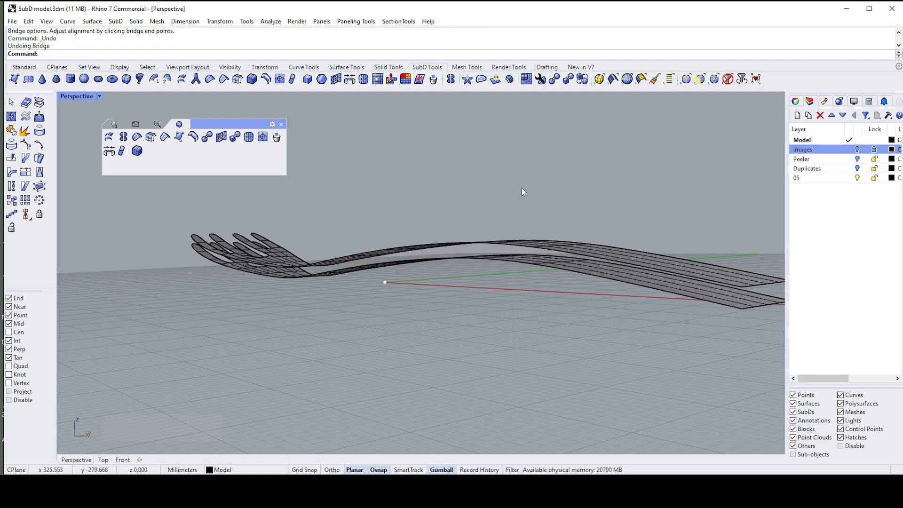
right_drag(522, 188, 674, 270)
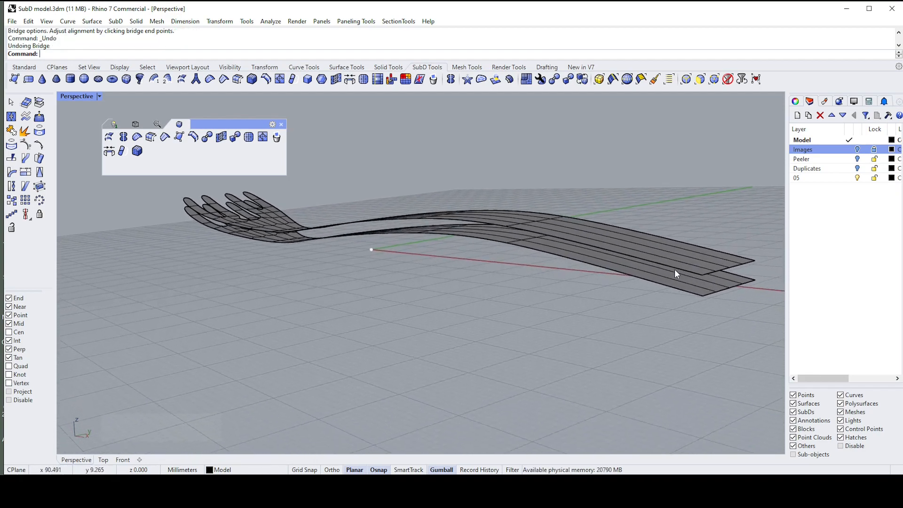
right_drag(768, 263, 672, 197)
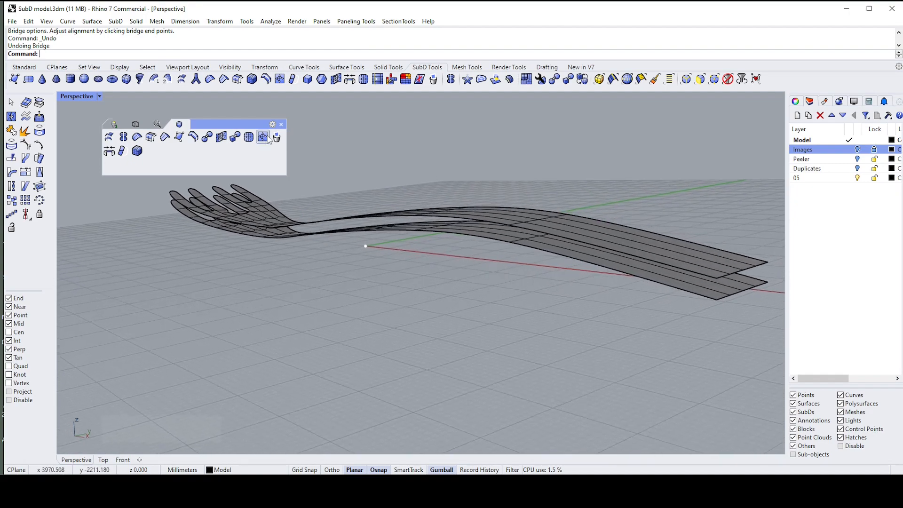
- Start a SubD Bridge and set both long side edges of the upper fork, including the tine outlines, as the first edge set
click(109, 152)
scroll(608, 250, down, 1)
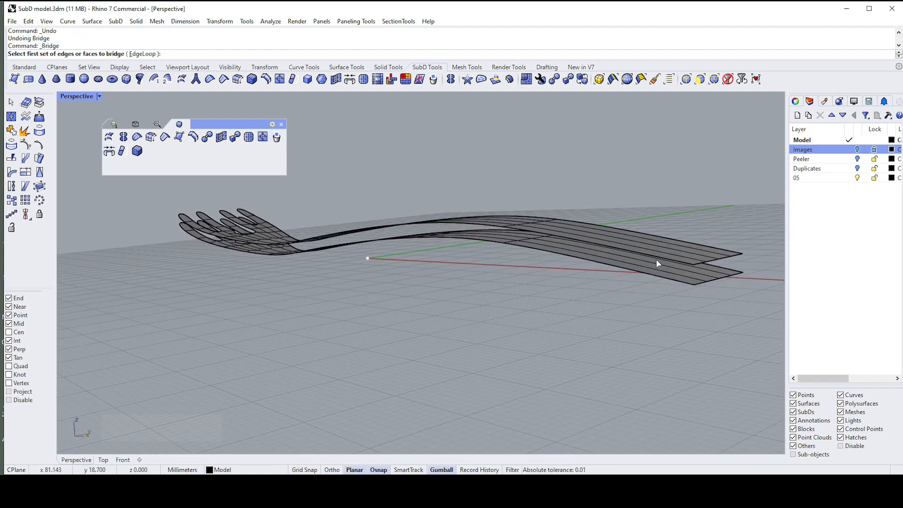
ctrl+shift+click(658, 257)
right_drag(715, 220, 405, 315)
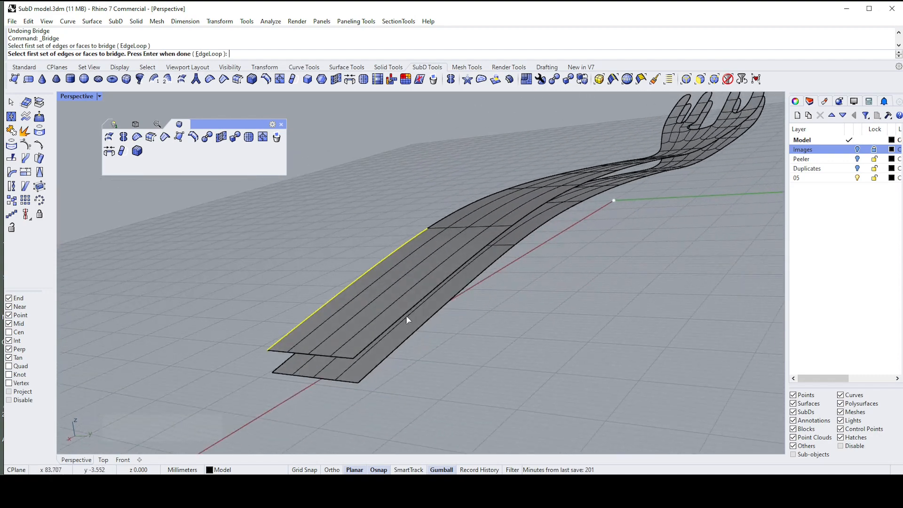
ctrl+shift+click(401, 317)
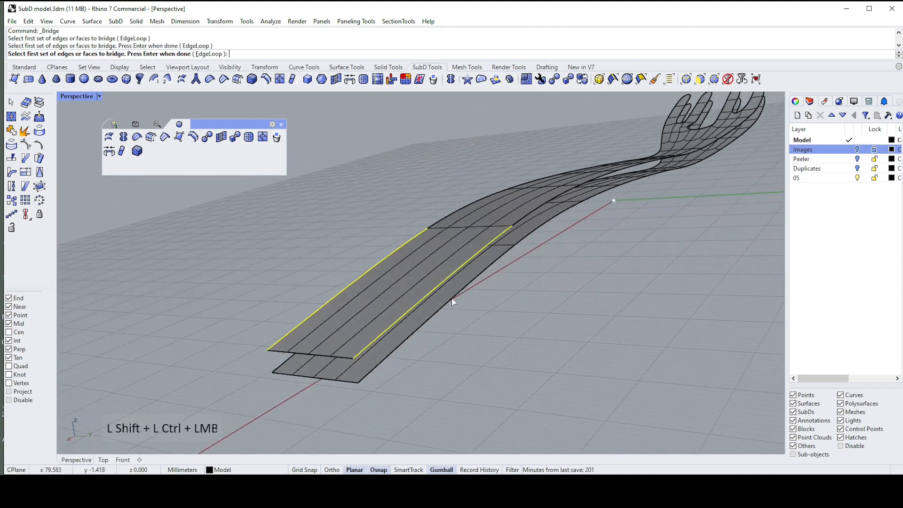
shift+click(533, 215)
right_click(627, 220)
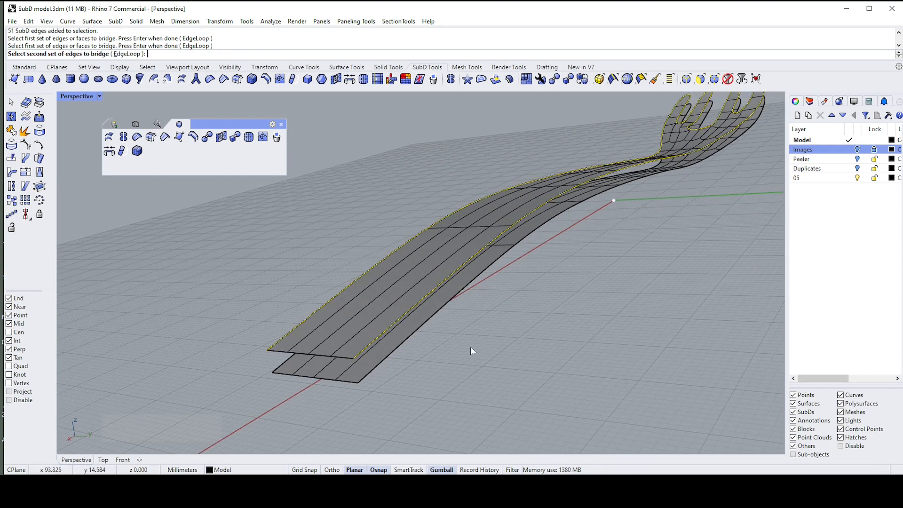
- Set the matching edges on both sides of the lower fork as the second edge set and create the joined bridge with 3 segments
ctrl+shift+click(386, 361)
right_drag(462, 356, 427, 328)
ctrl+shift+click(428, 325)
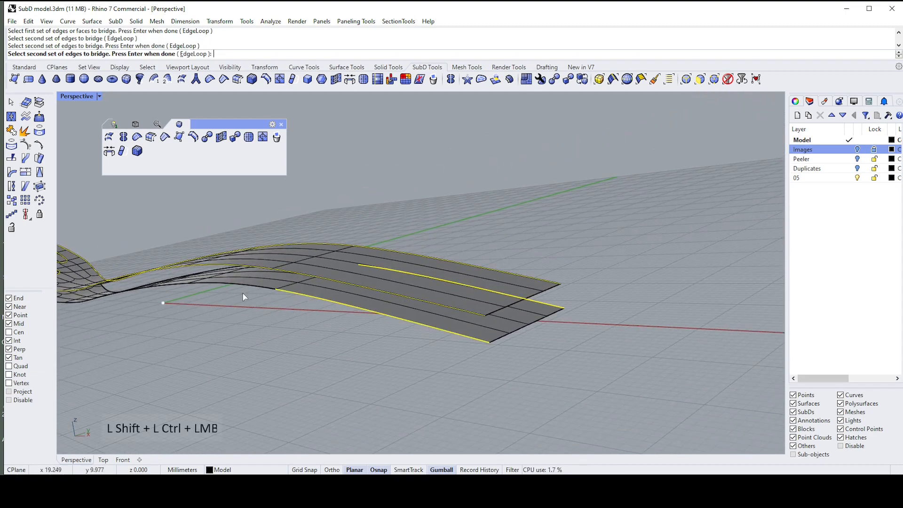
shift+click(238, 288)
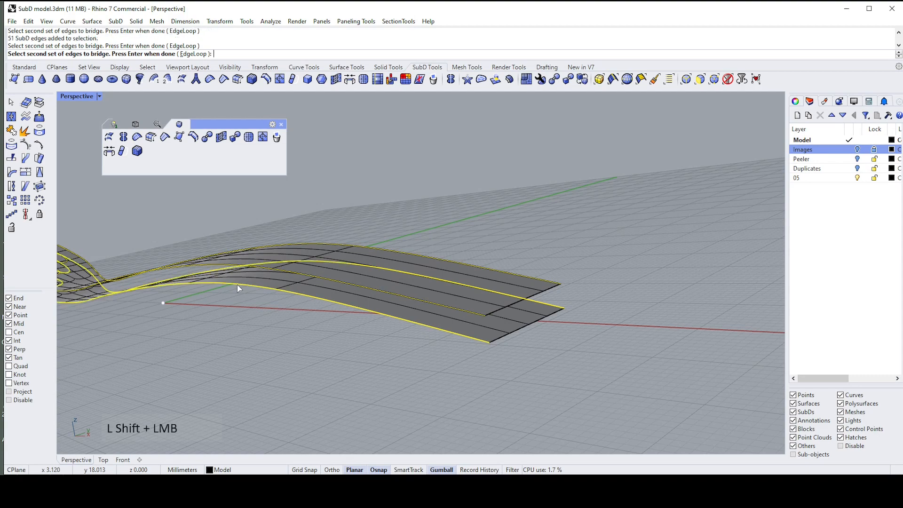
right_click(239, 289)
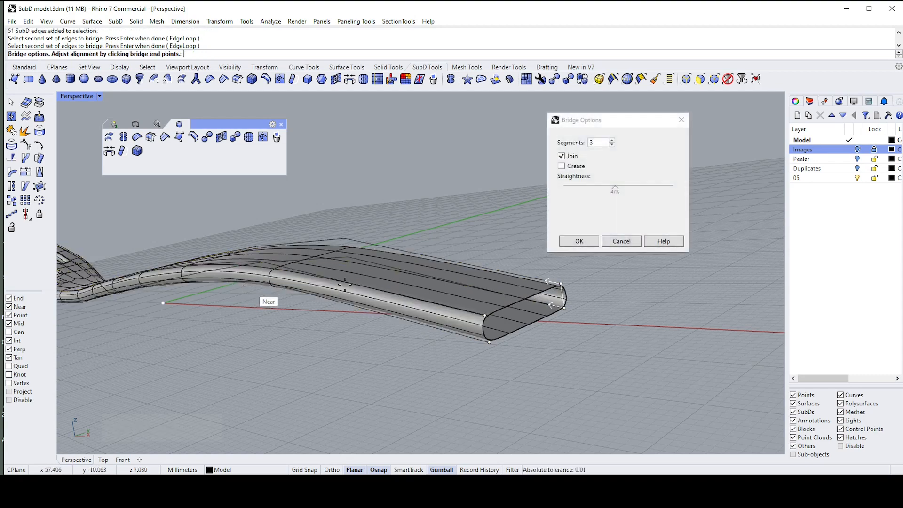
click(579, 241)
right_drag(594, 245, 237, 137)
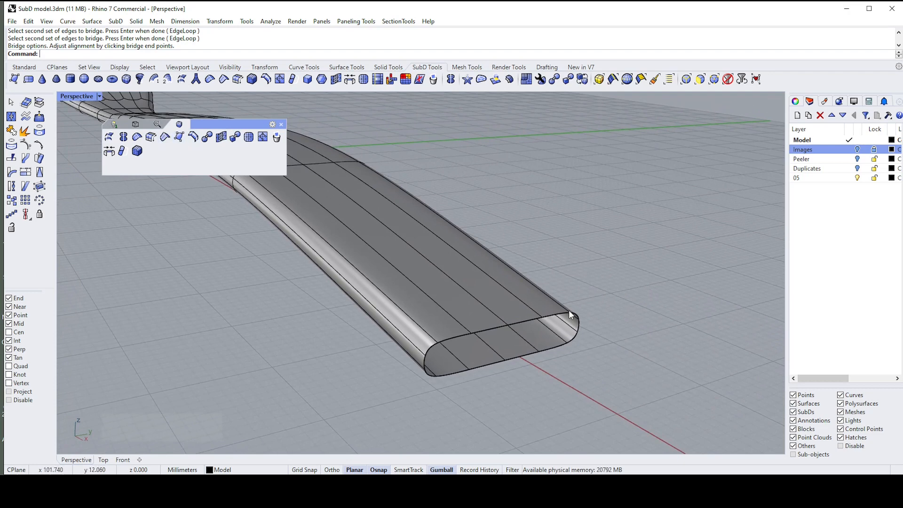
- Start another SubD Bridge and set the upper edges across the open handle end as the first edge set
right_drag(568, 310, 437, 329)
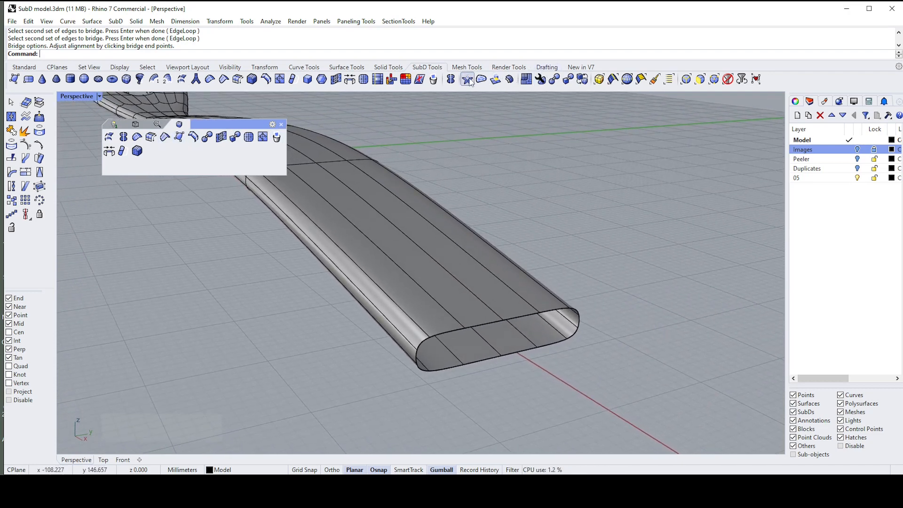
right_drag(301, 172, 244, 158)
click(109, 152)
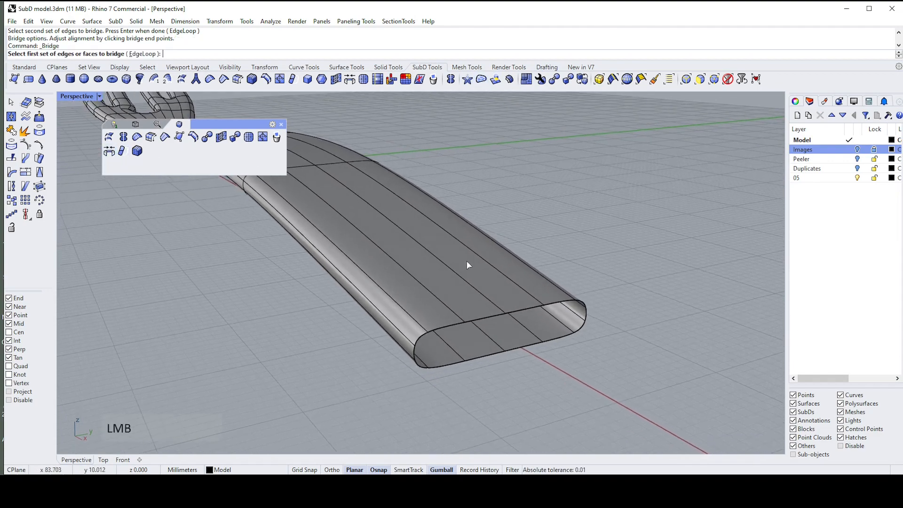
right_drag(468, 262, 433, 308)
ctrl+shift+click(431, 317)
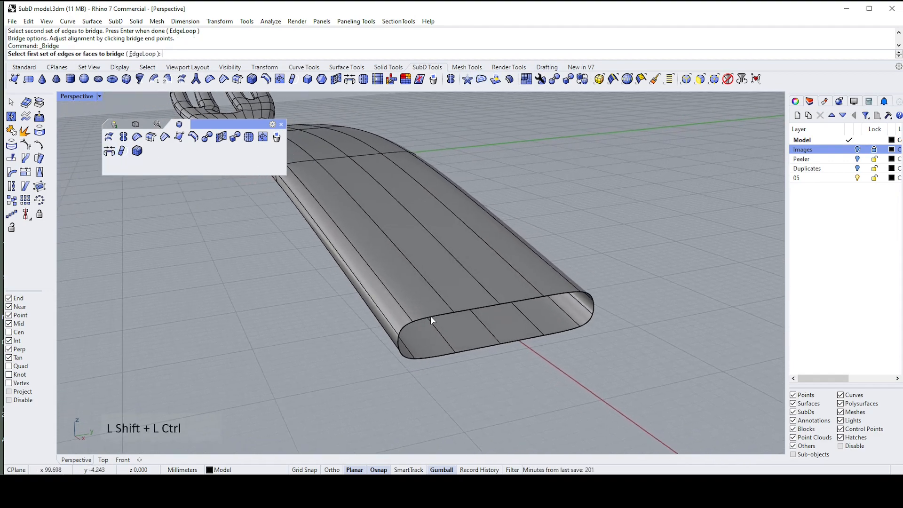
ctrl+shift+click(480, 306)
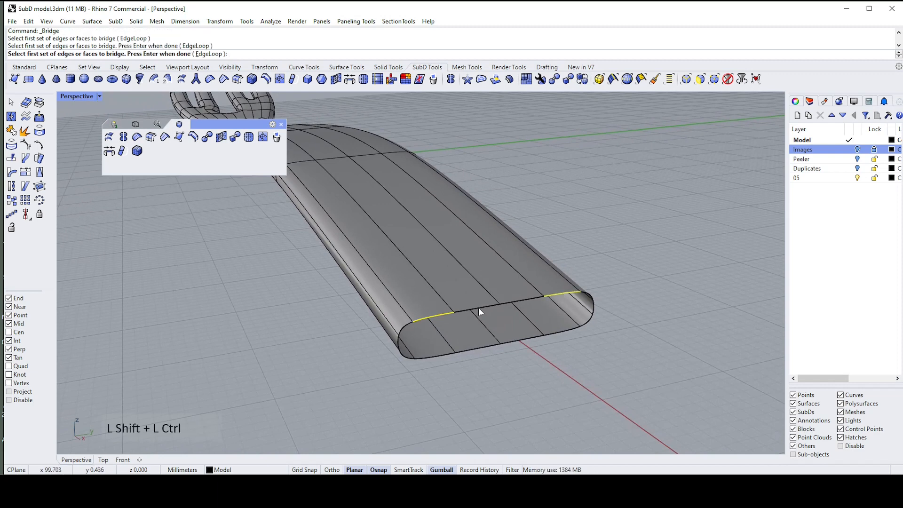
shift+click(480, 309)
right_click(484, 367)
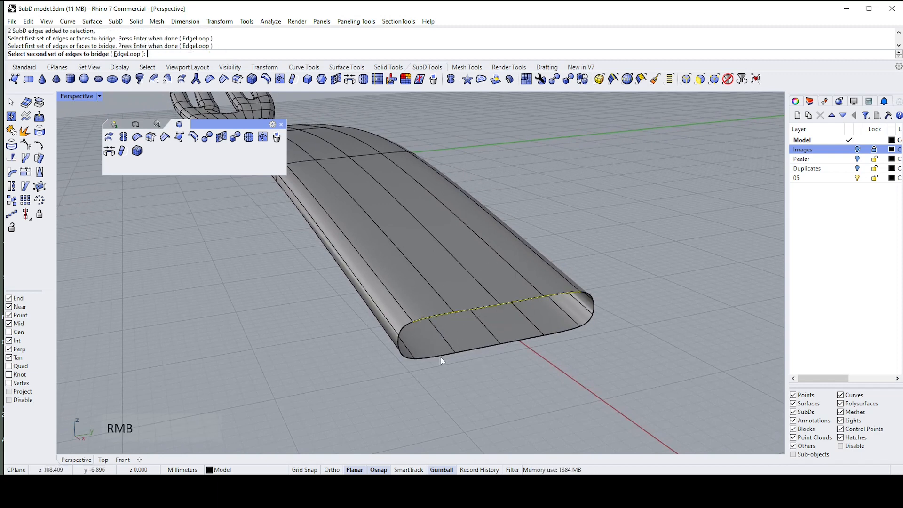
- Set the lower edges across the open handle end as the second edge set and create the joined bridge with 4 segments
ctrl+shift+click(439, 358)
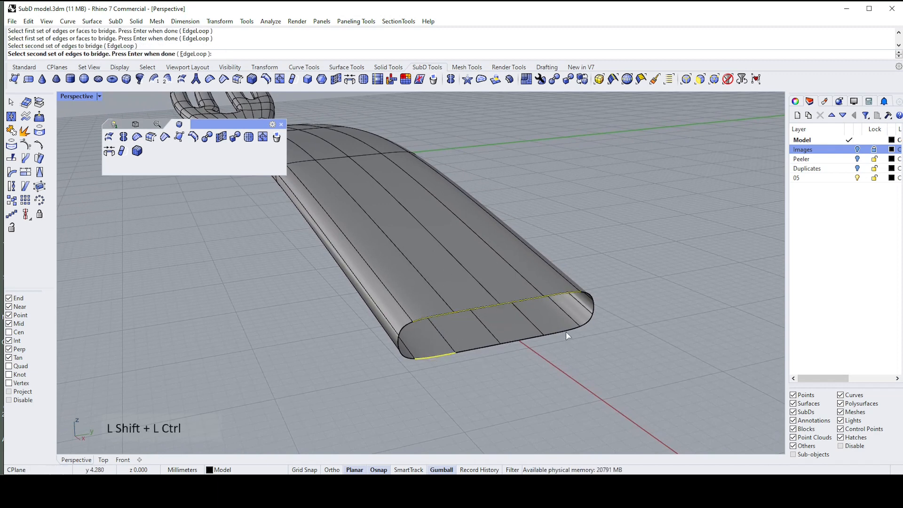
ctrl+shift+click(476, 359)
shift+click(477, 355)
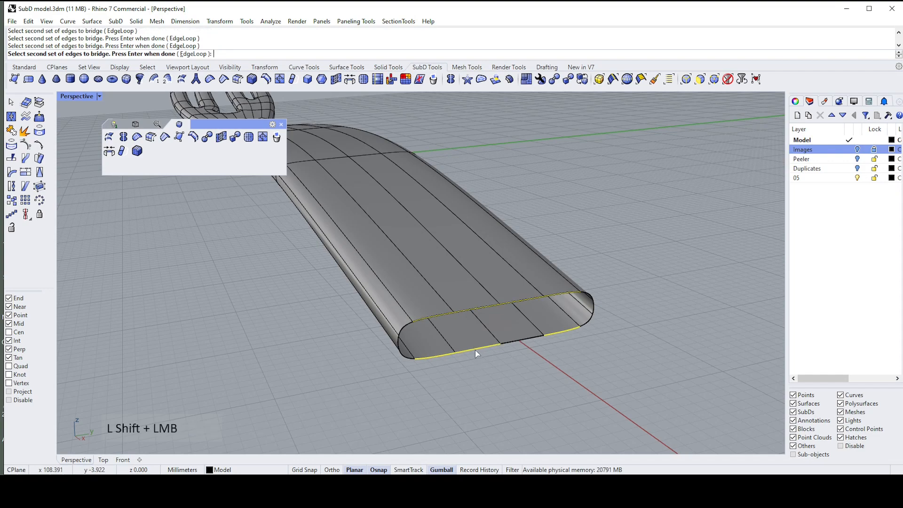
right_click(511, 357)
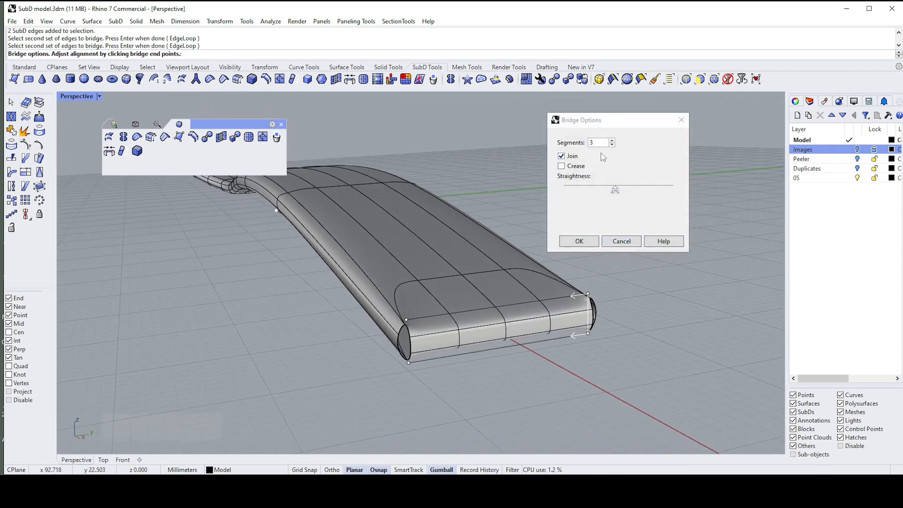
click(612, 141)
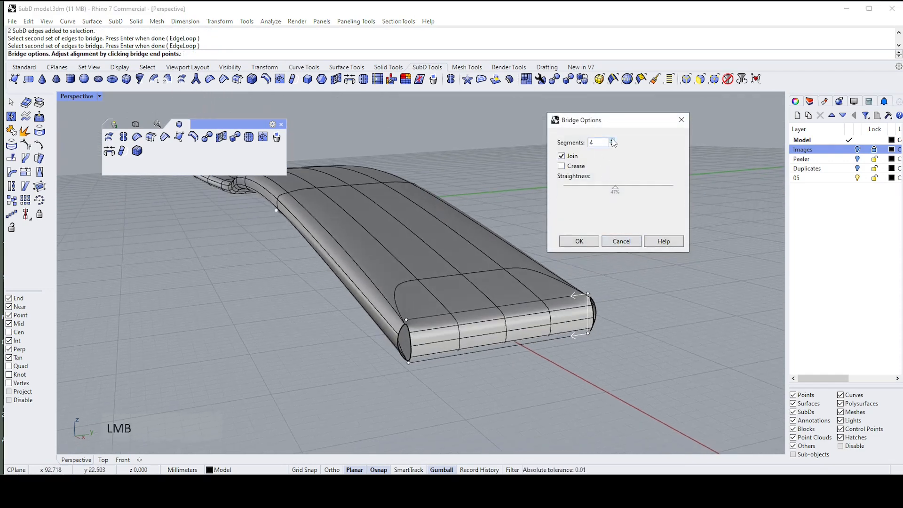
click(587, 241)
- Delete the middle edge loop running across the handle's end bridge
right_drag(464, 334, 427, 353)
scroll(437, 322, up, 3)
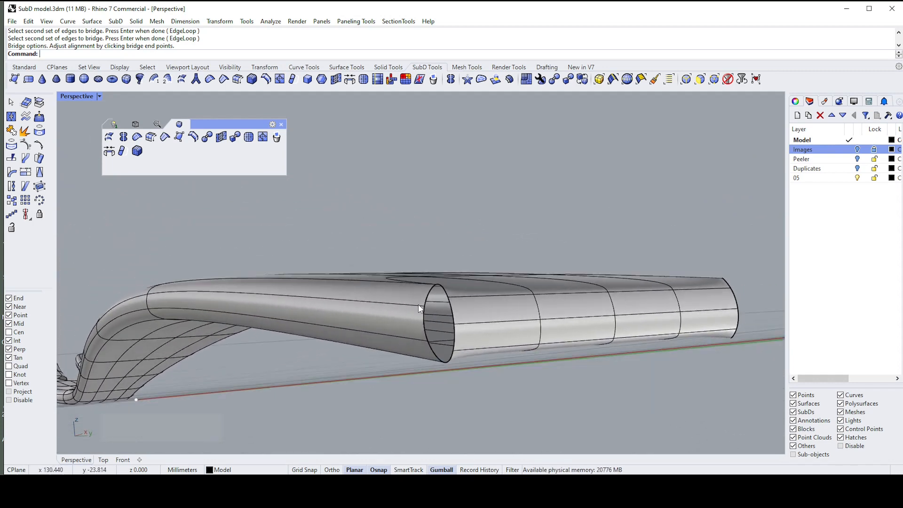
right_drag(439, 352, 429, 306)
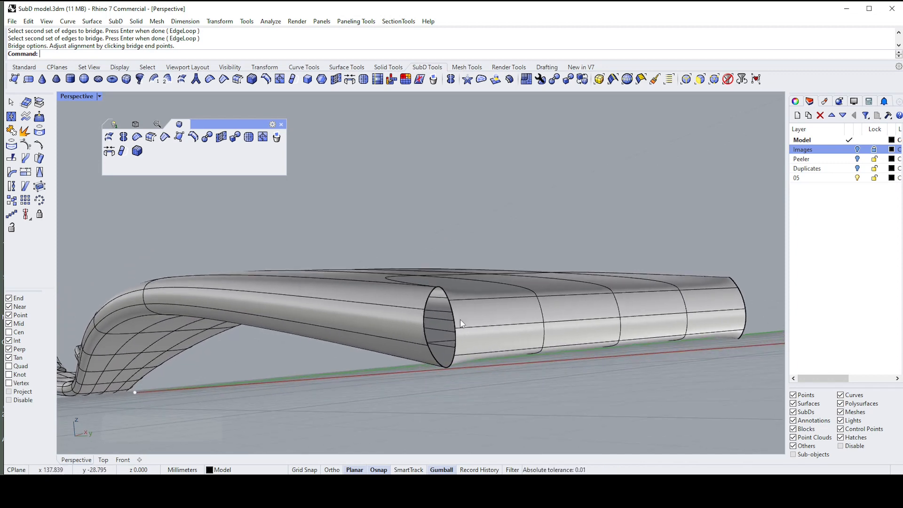
right_drag(459, 325, 507, 324)
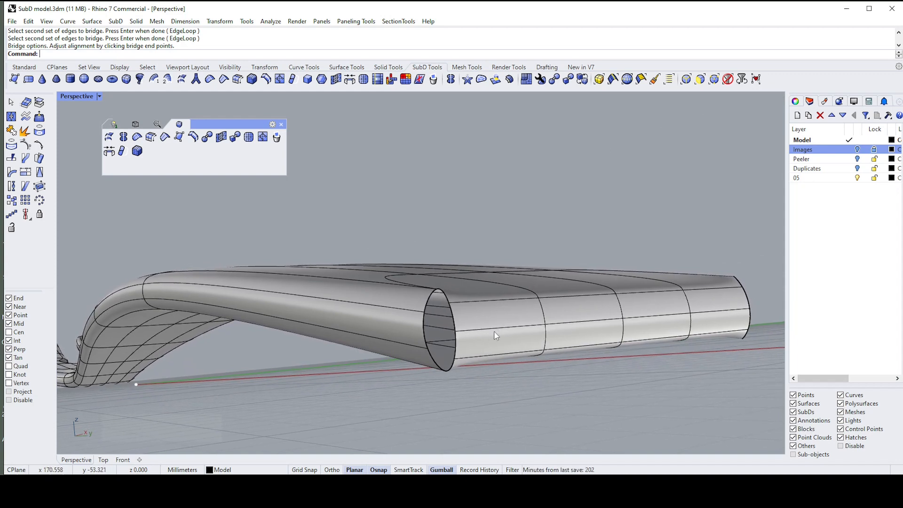
key(shift+ctrl)
ctrl+shift+double_click(495, 332)
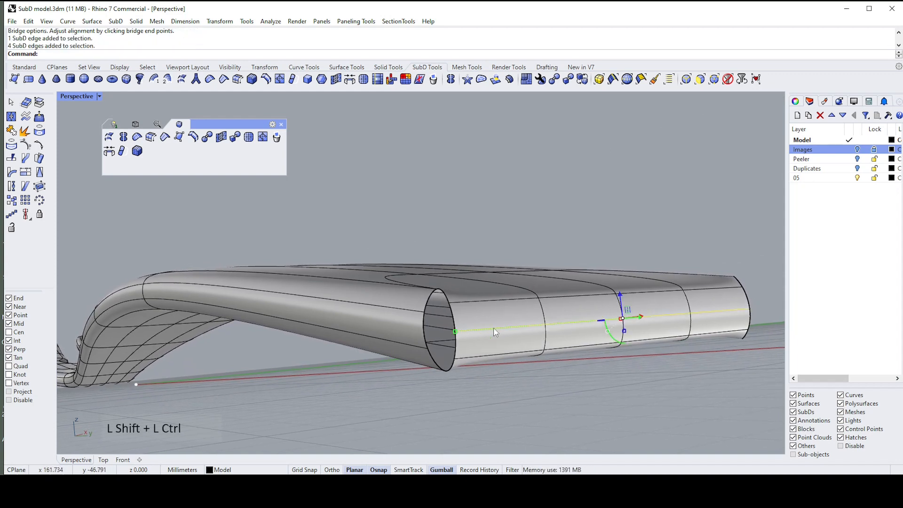
key(Delete)
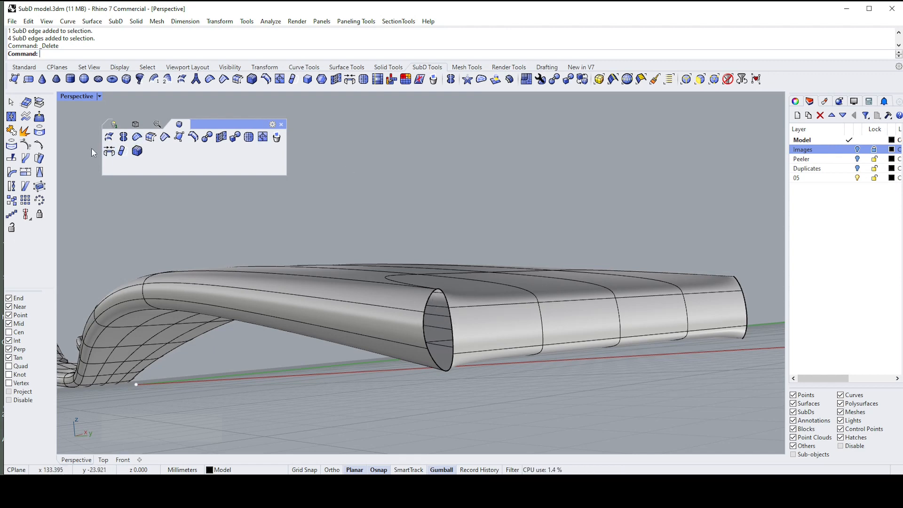
- Start a SubD Bridge between the middle edges on either side of the open handle corner, from the end face to the side wall
click(109, 151)
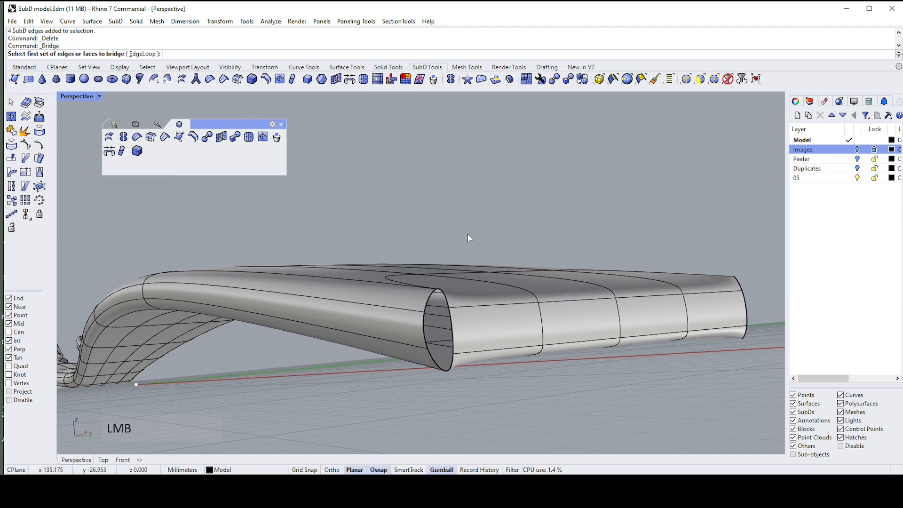
ctrl+shift+drag(488, 228, 488, 229)
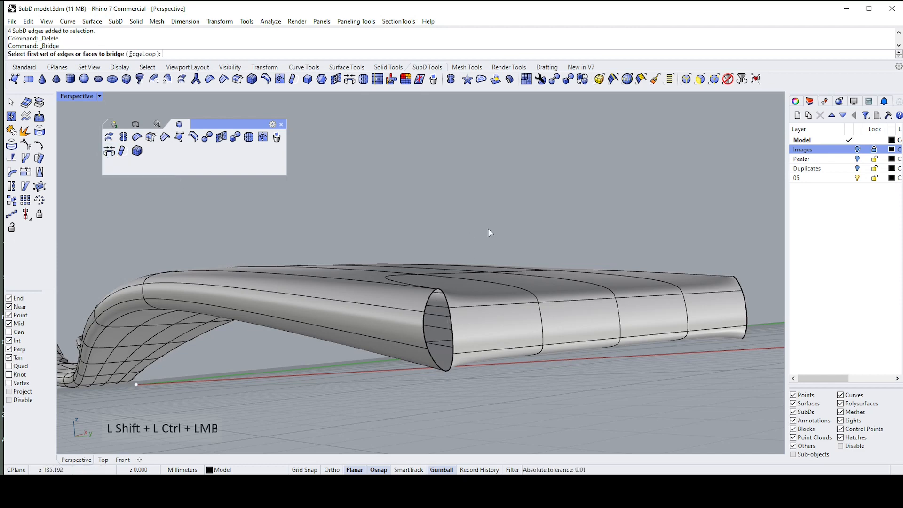
ctrl+shift+click(454, 324)
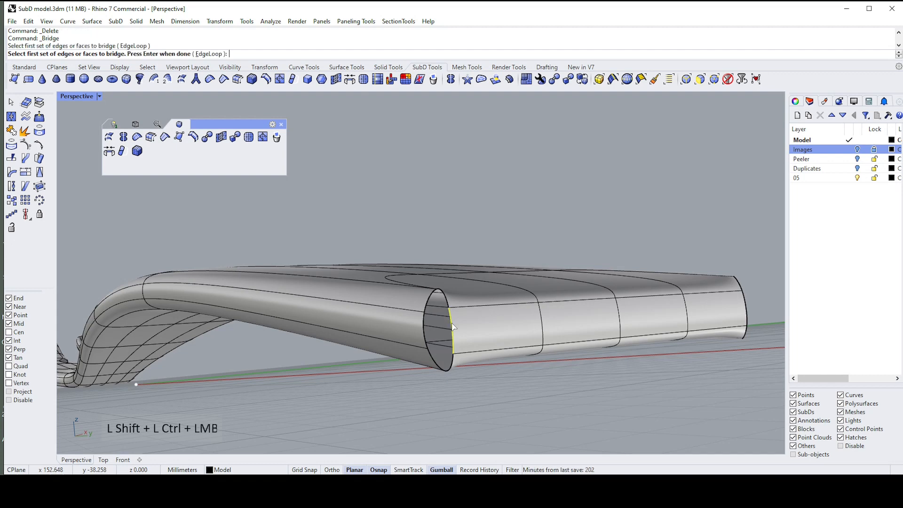
right_click(469, 258)
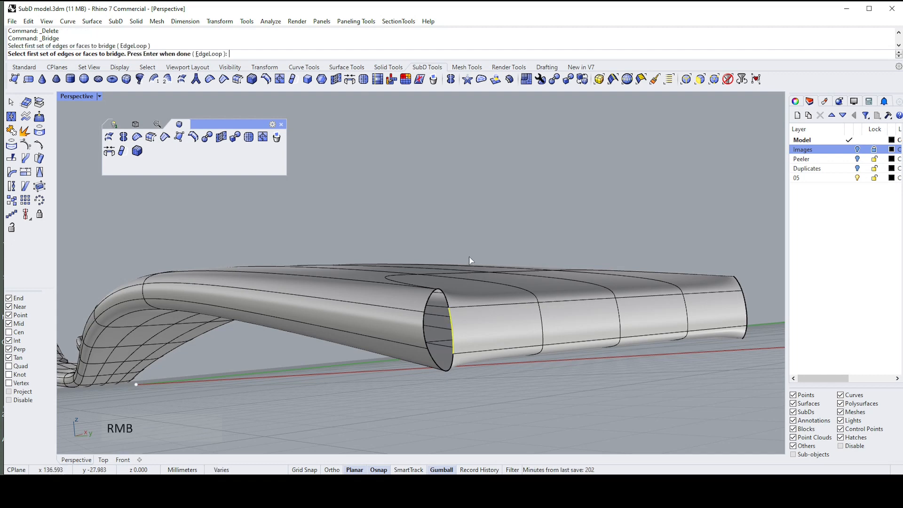
ctrl+shift+click(424, 332)
right_click(425, 334)
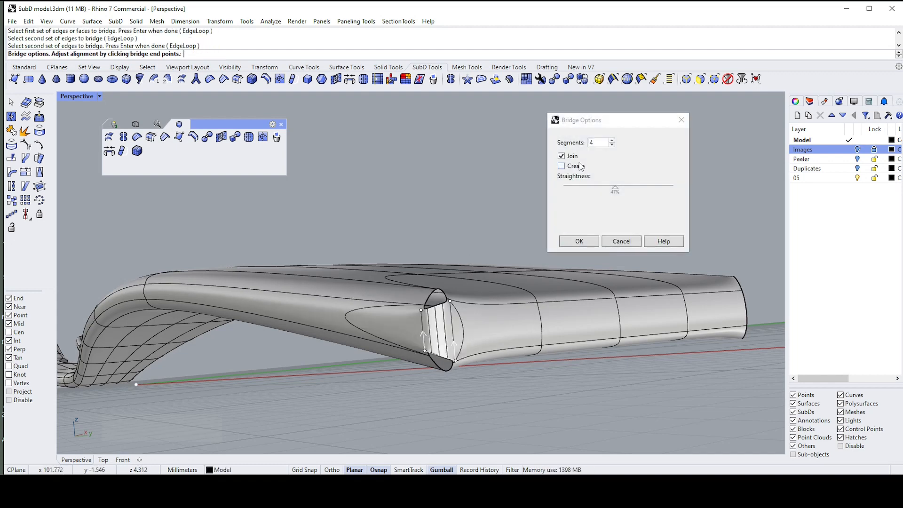
- Compare 1 and 2 segments for the corner bridge, then create it joined with 2 segments
click(614, 145)
click(613, 146)
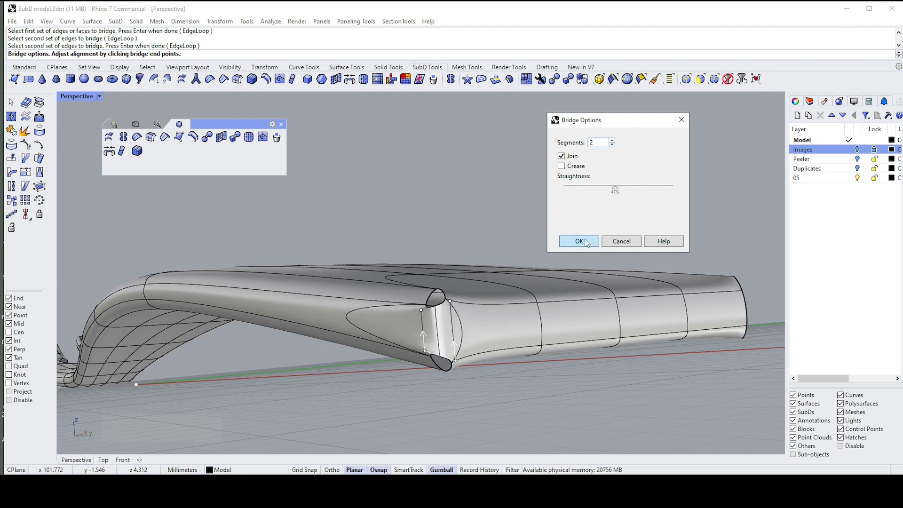
click(611, 145)
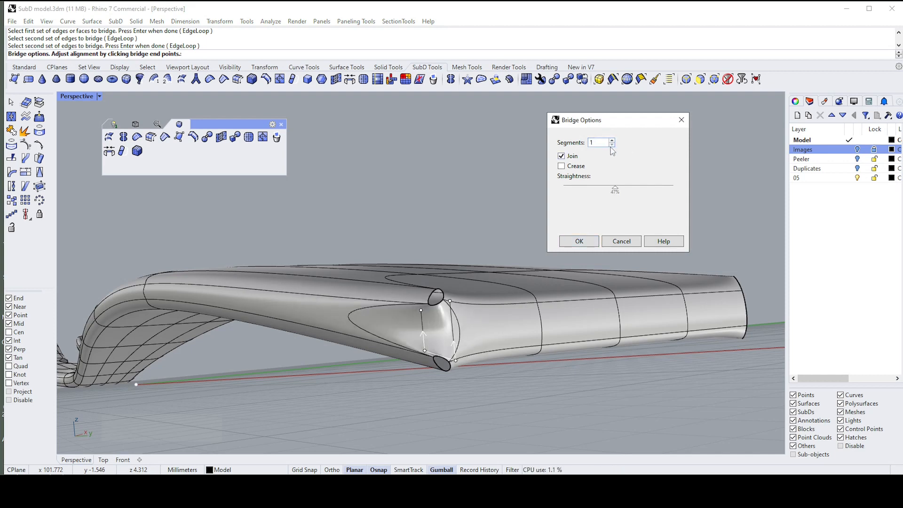
right_drag(526, 221, 368, 317)
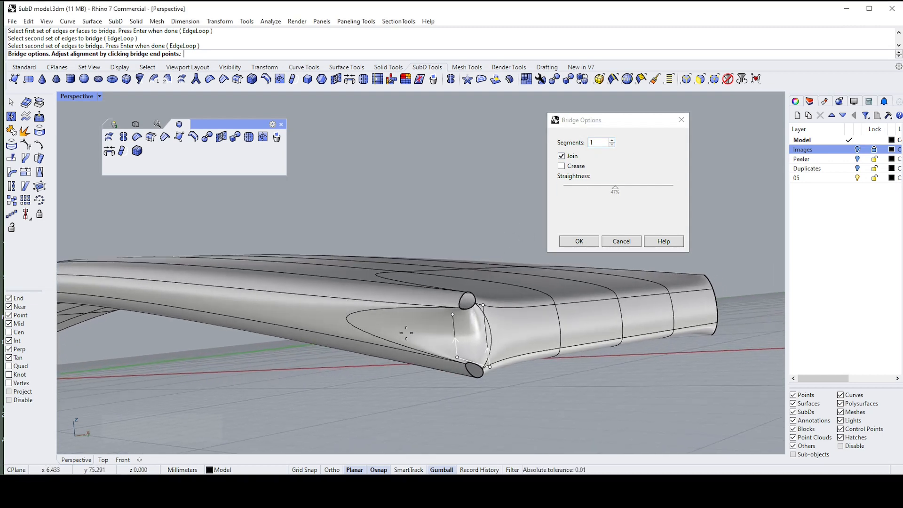
right_drag(415, 295, 517, 212)
click(612, 140)
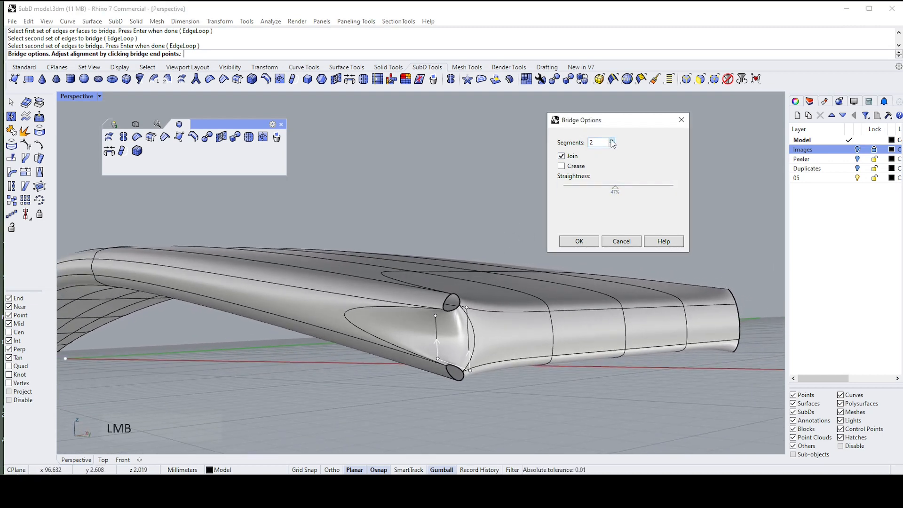
click(595, 241)
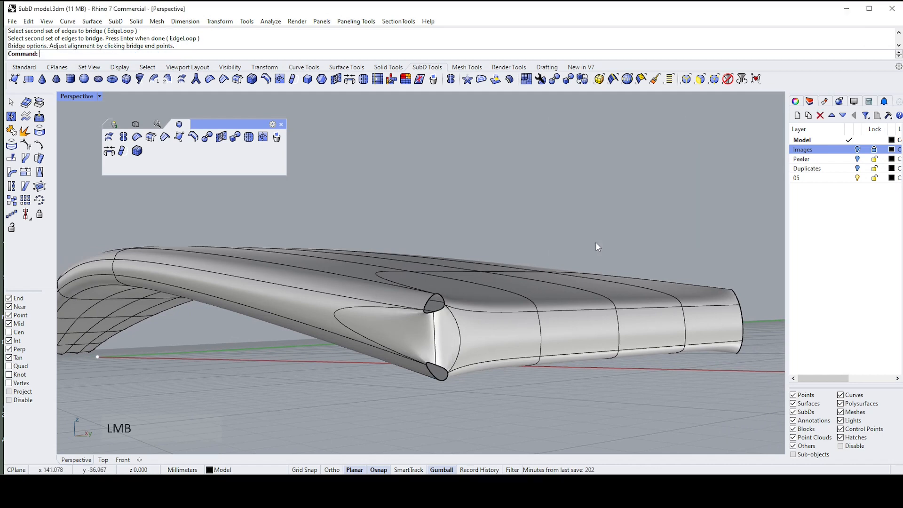
right_drag(595, 242, 674, 273)
right_click(674, 272)
right_drag(633, 294, 610, 291)
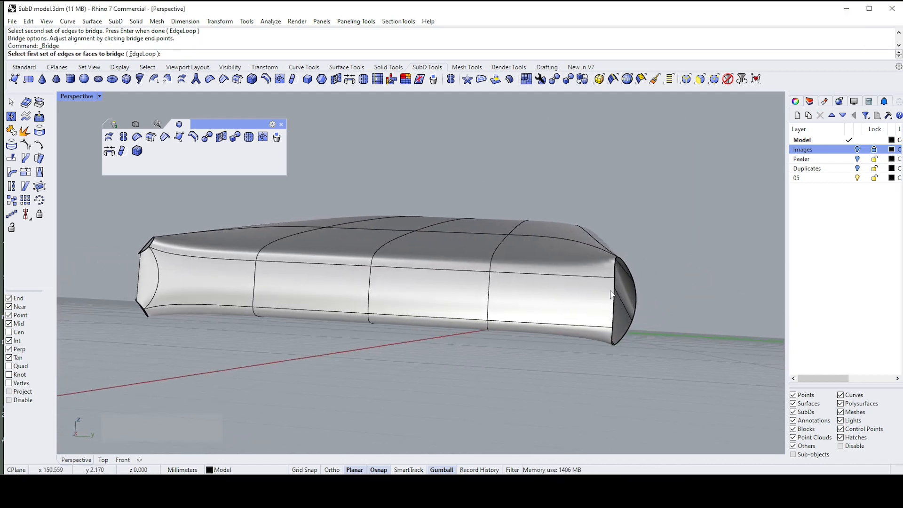
ctrl+shift+click(614, 299)
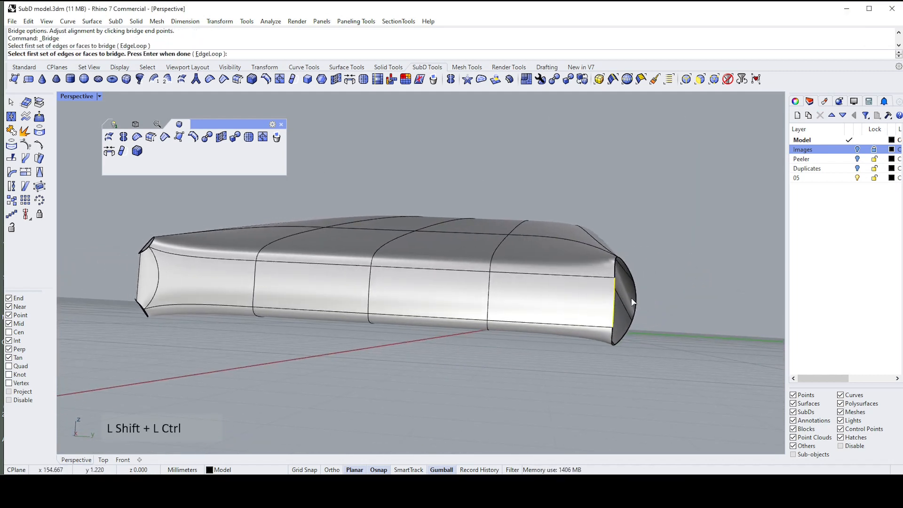
ctrl+shift+click(636, 293)
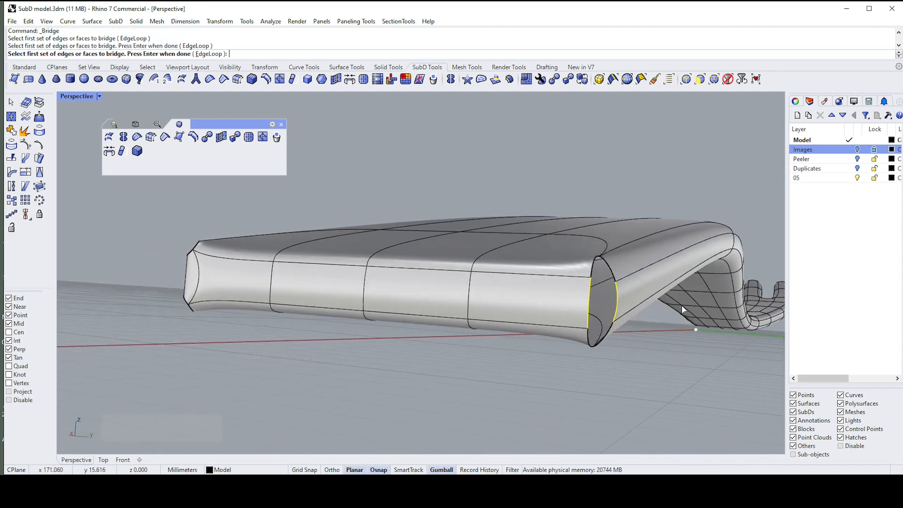
key(Escape)
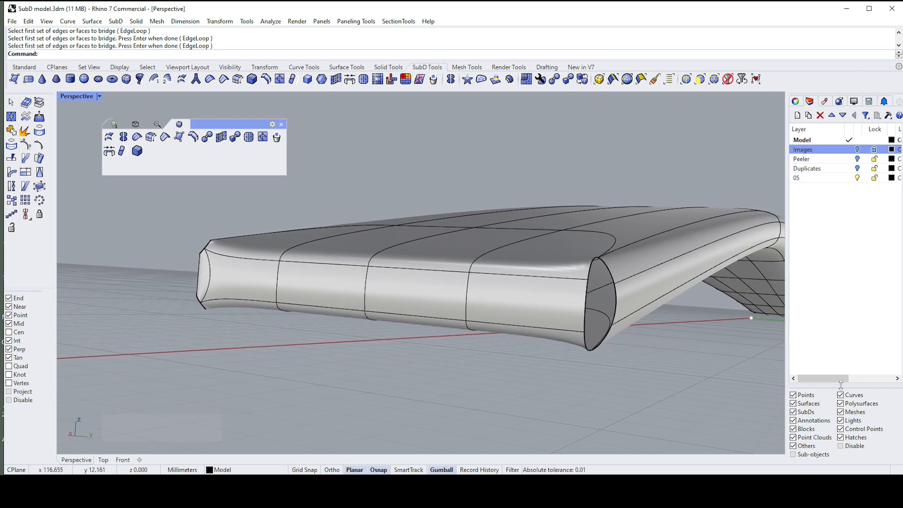
- Turn on the sub-object selection filter and bridge the middle edges across the remaining open handle corner with a joined 2-segment bridge
click(794, 455)
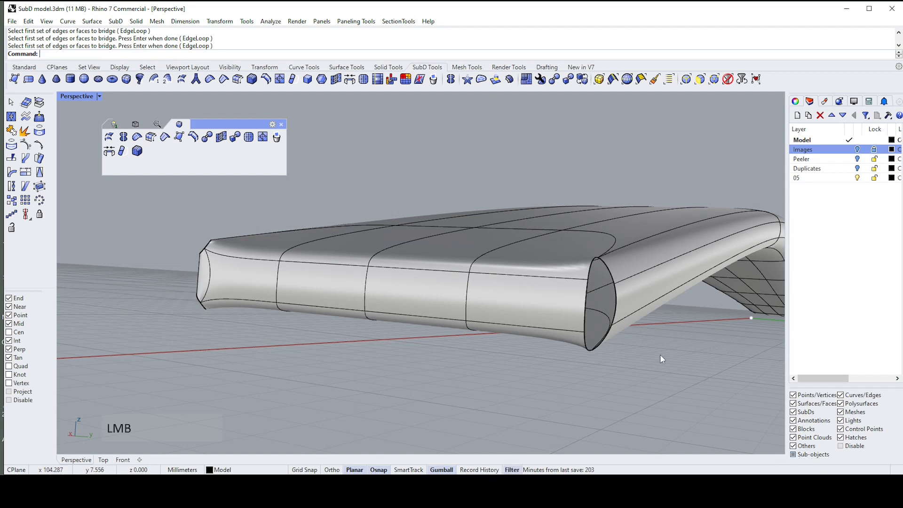
click(110, 151)
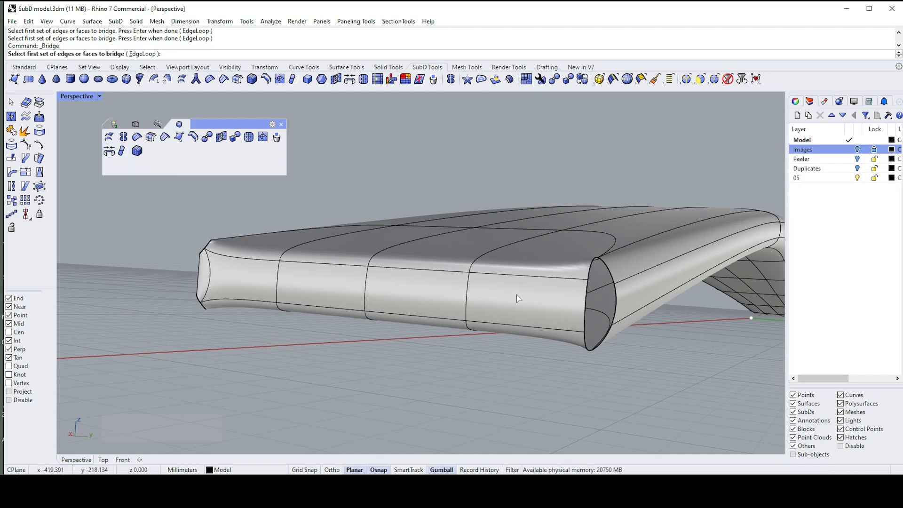
click(585, 295)
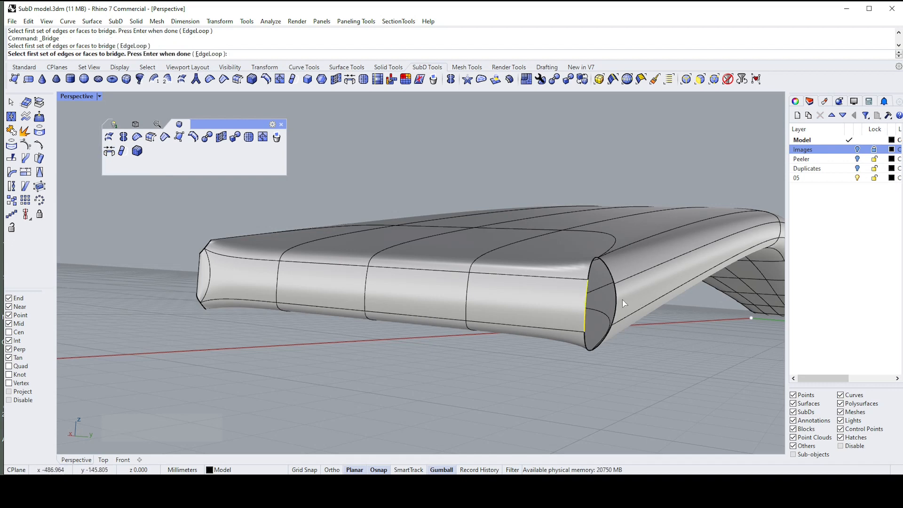
right_click(620, 303)
click(614, 297)
right_click(614, 297)
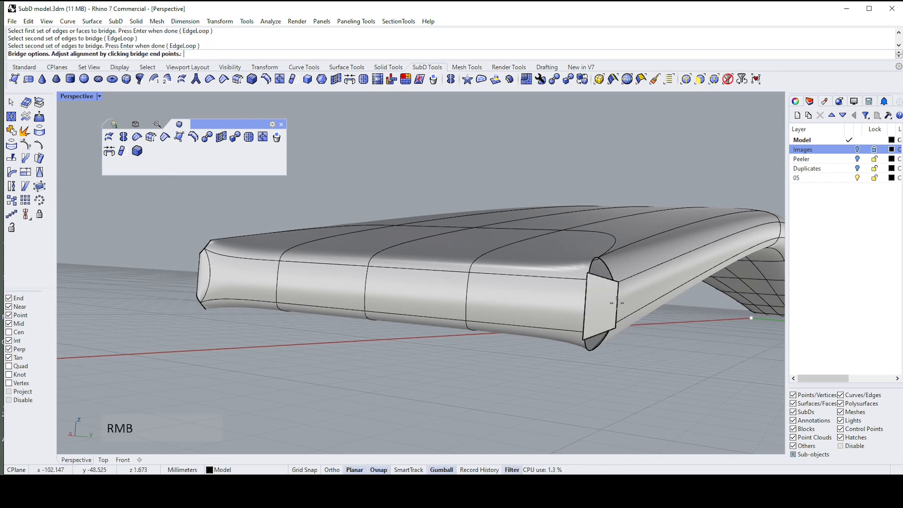
click(581, 242)
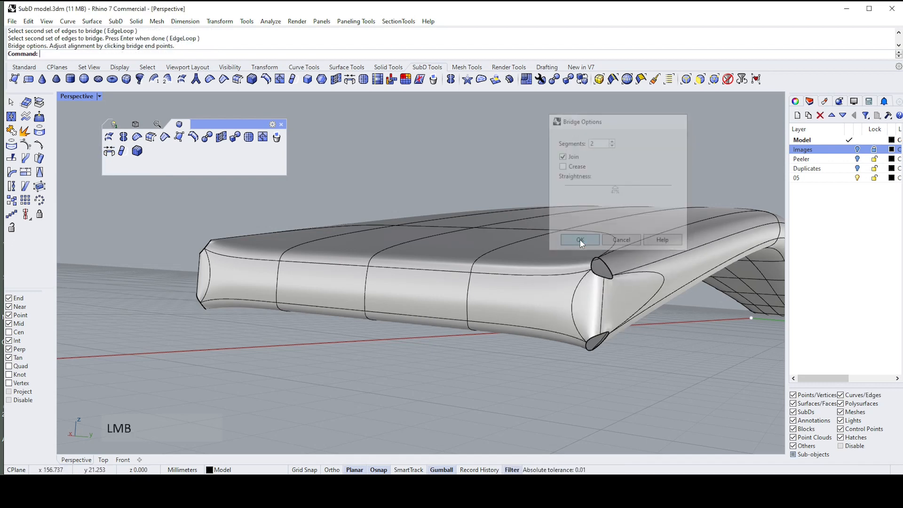
- Try selecting single faces and edges on the handle's top with the sub-object filter active, then turn the filter off
click(584, 252)
click(609, 145)
click(563, 205)
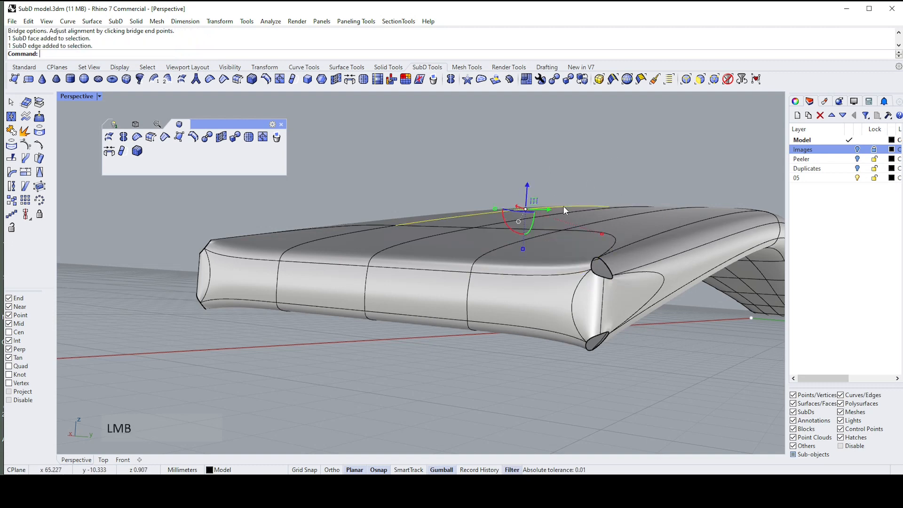
click(566, 222)
click(658, 167)
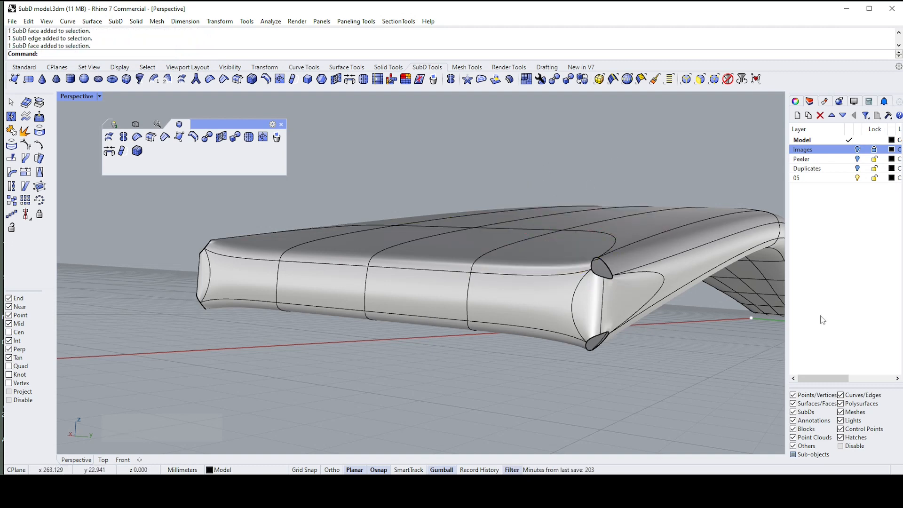
click(793, 455)
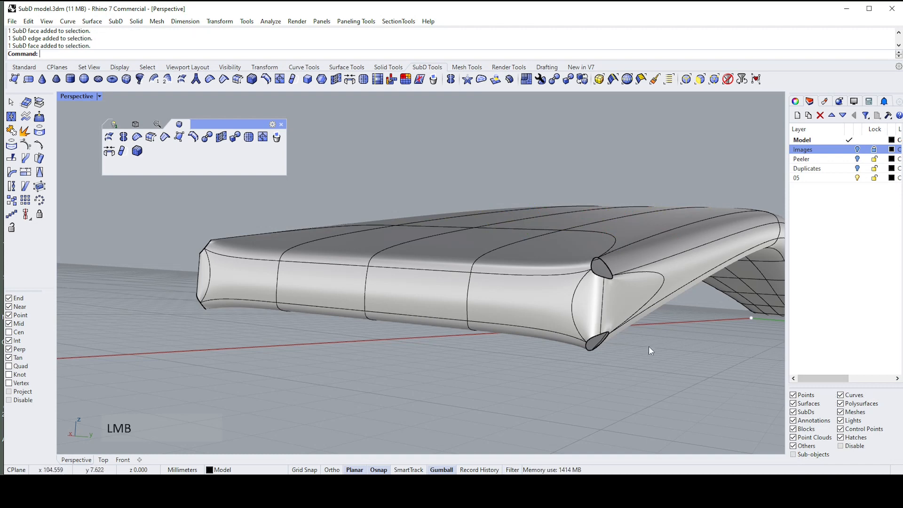
- Try filling the upper hole at the newly bridged handle corner from its boundary edges, then undo the fill
scroll(591, 275, up, 5)
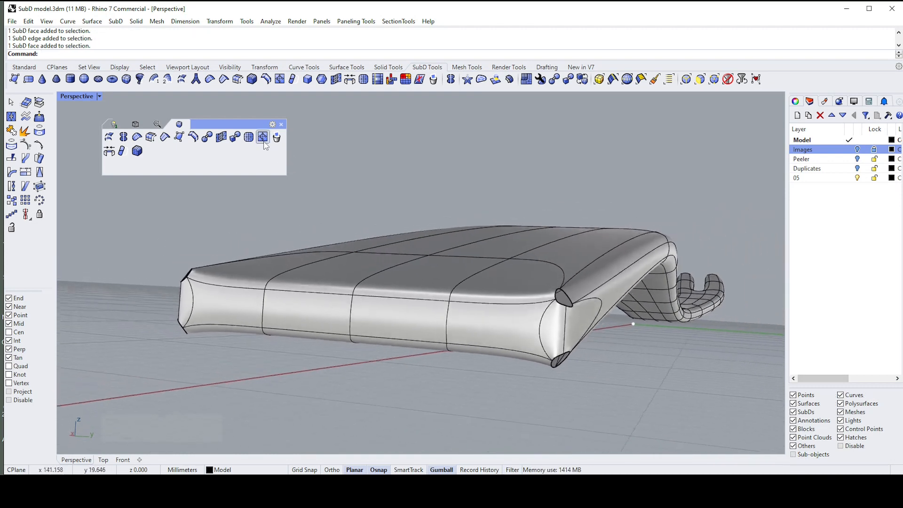
click(481, 79)
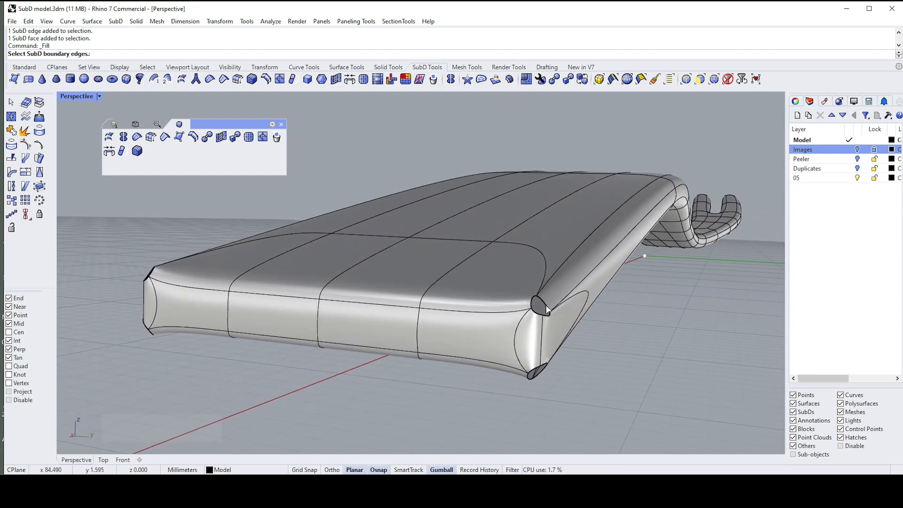
click(547, 308)
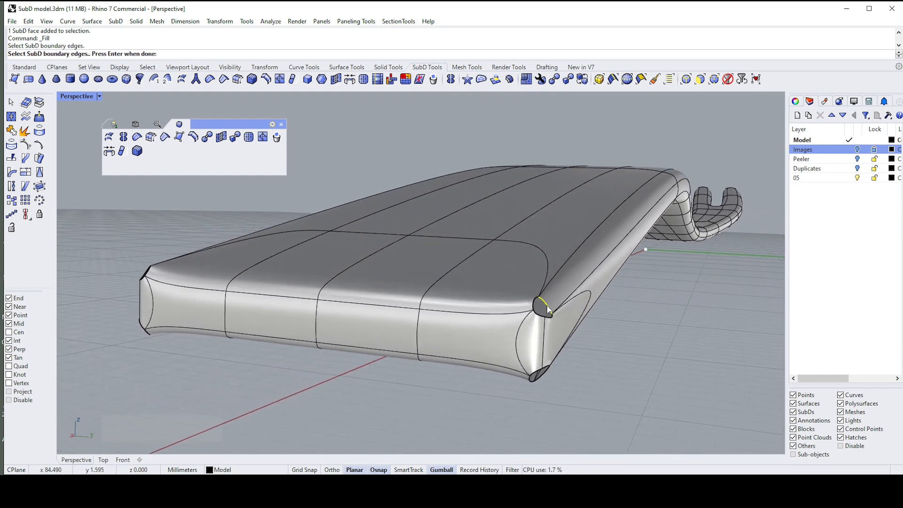
ctrl+shift+click(546, 305)
ctrl+shift+double_click(546, 305)
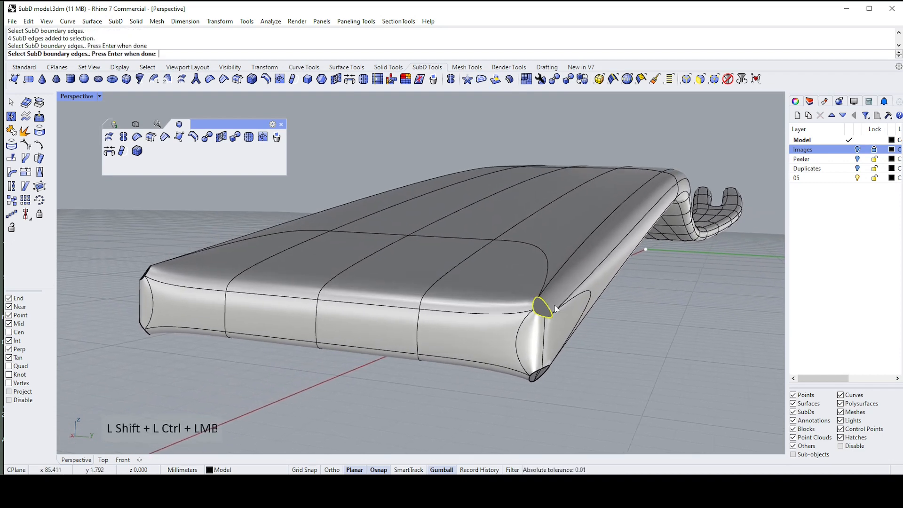
right_click(653, 299)
right_click(653, 300)
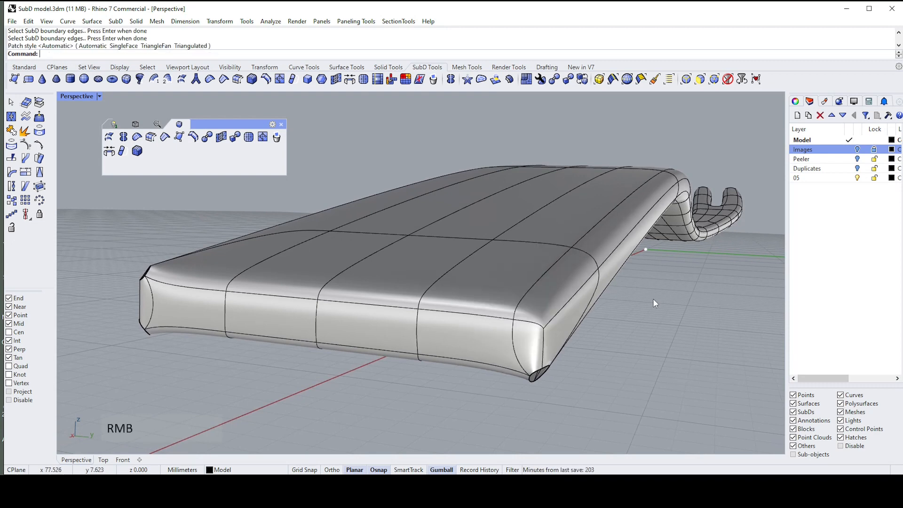
key(ctrl+z)
click(647, 305)
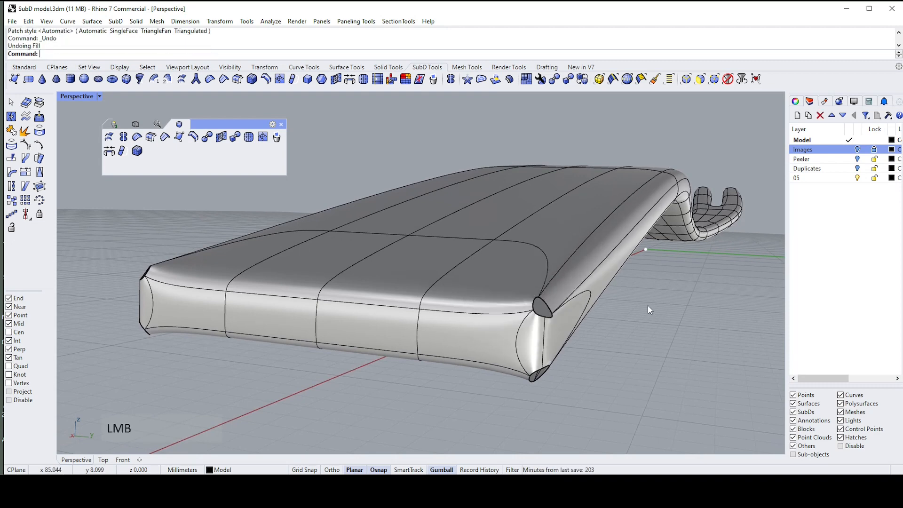
- Select the boundary loop of the upper hole at this handle corner and fill it with the Automatic patch style
key(shift+ctrl)
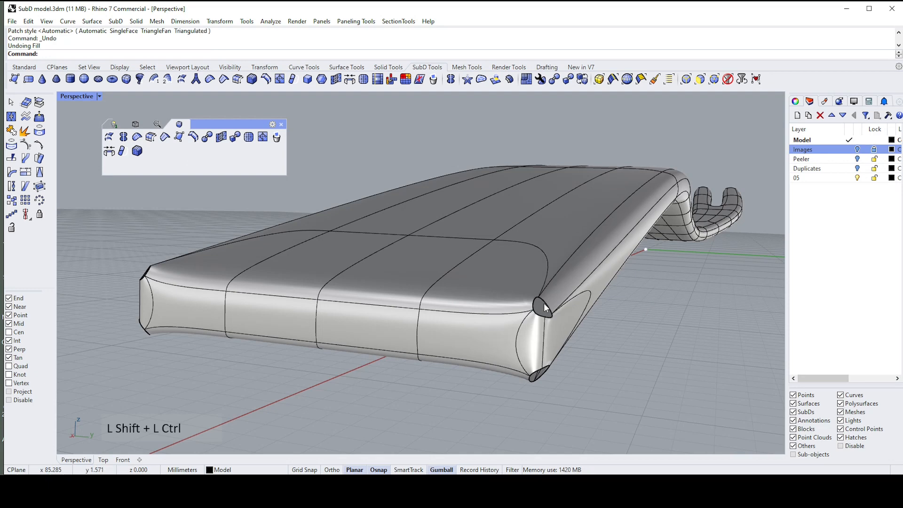
ctrl+shift+double_click(543, 303)
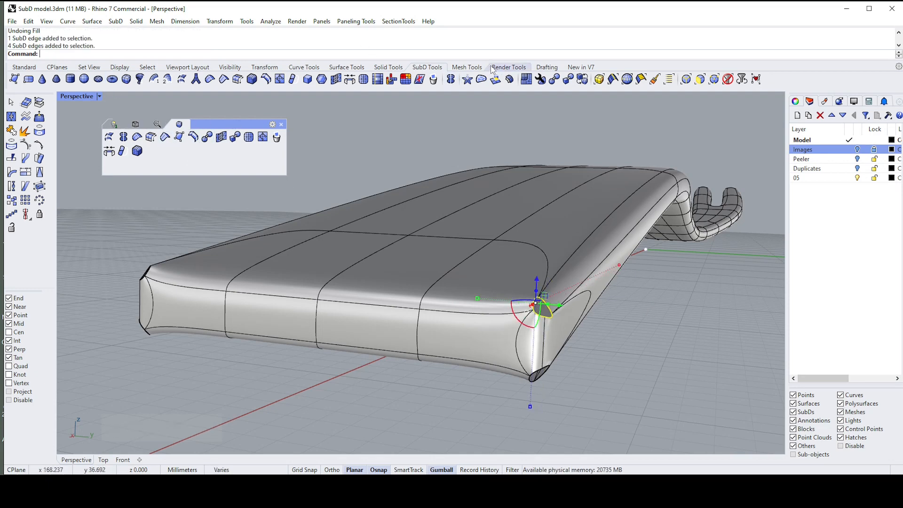
click(482, 80)
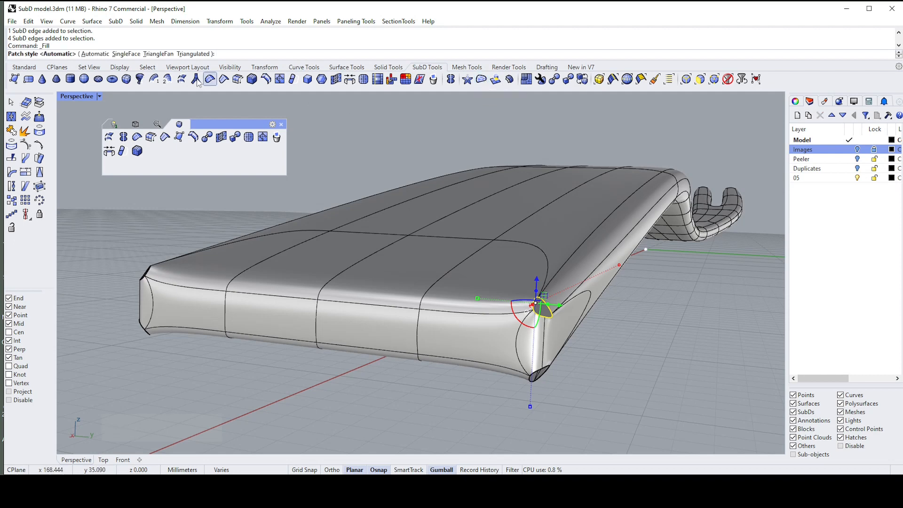
click(95, 54)
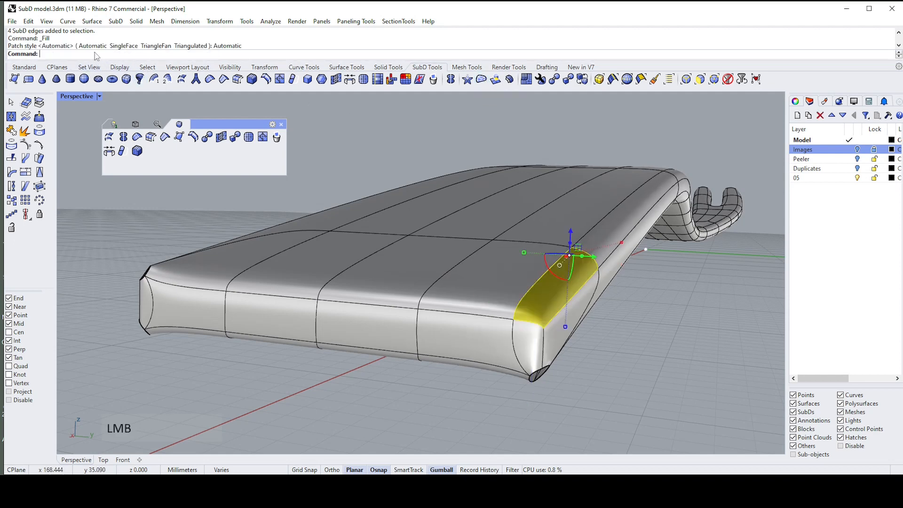
click(638, 314)
- Fill the lower hole at the same handle corner from its boundary loop, using the Automatic patch style
right_click(582, 361)
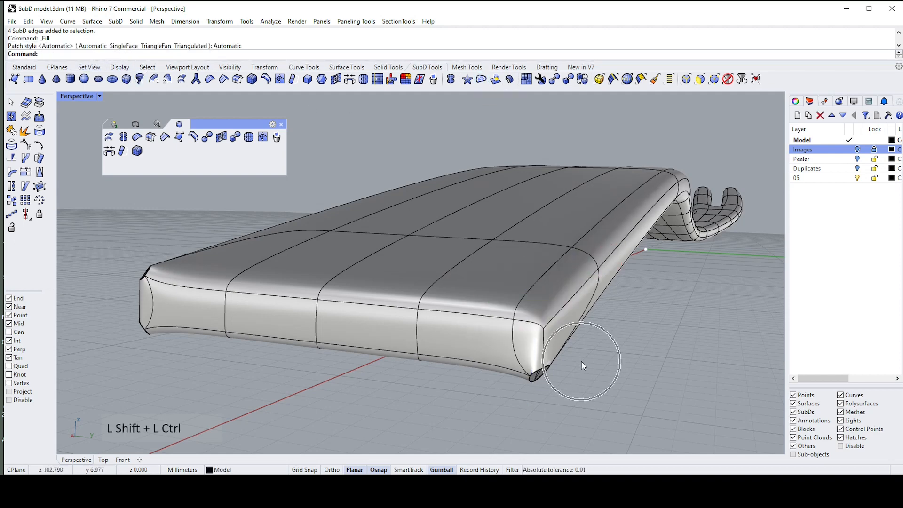
ctrl+shift+click(536, 375)
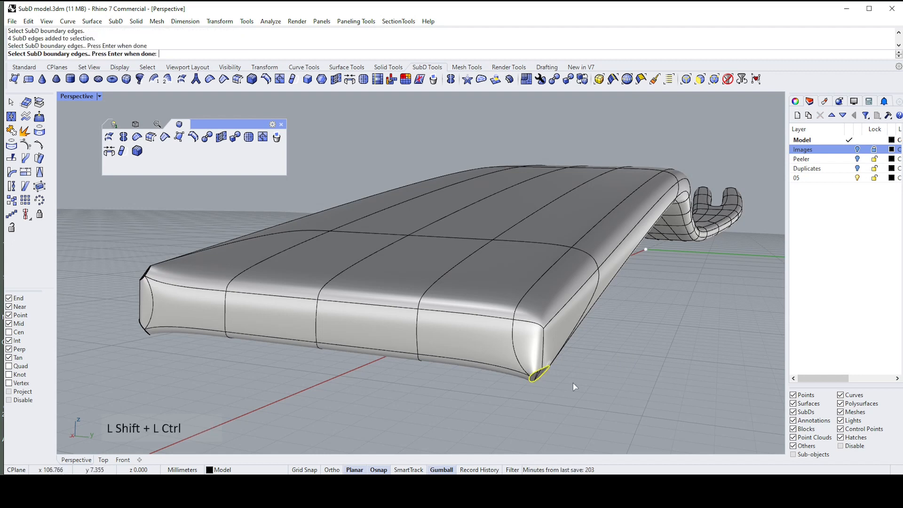
right_click(642, 306)
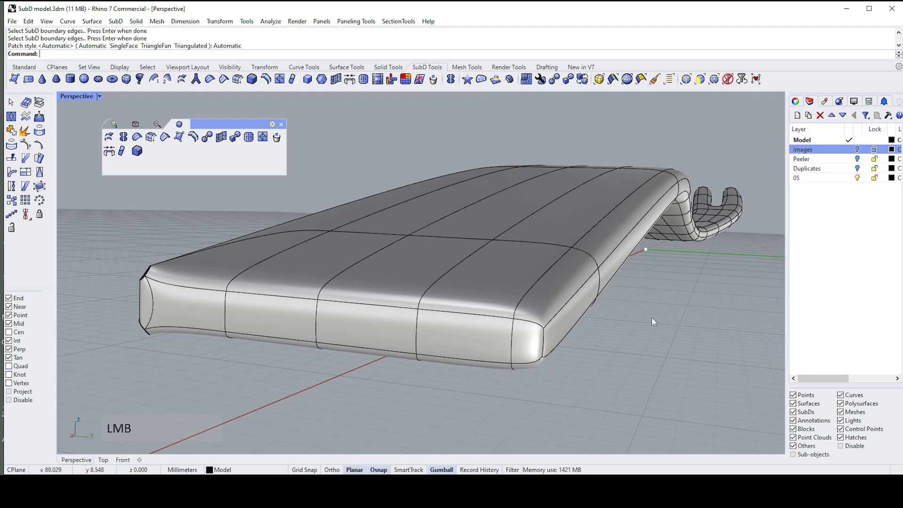
- Fill the upper hole at the opposite handle corner from its boundary loop, using the Automatic patch style
scroll(531, 337, down, 2)
right_drag(240, 329, 338, 333)
scroll(283, 334, up, 2)
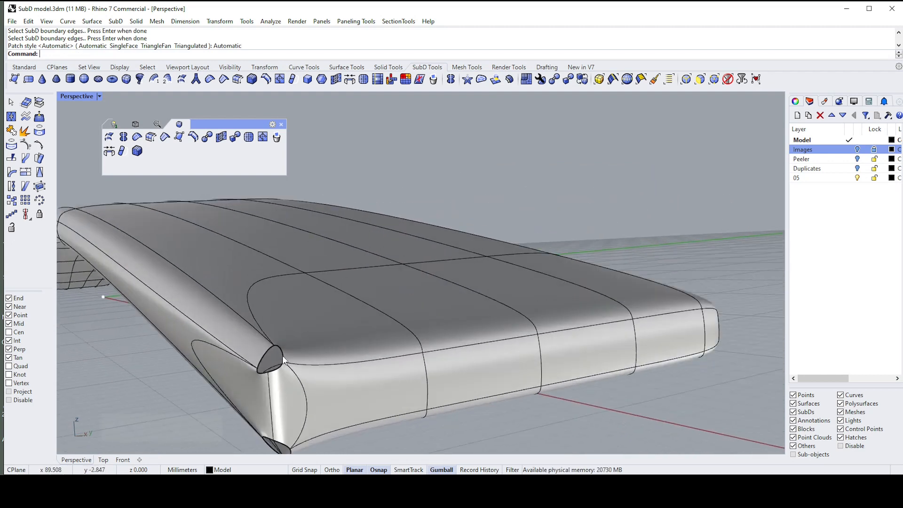
ctrl+shift+double_click(283, 360)
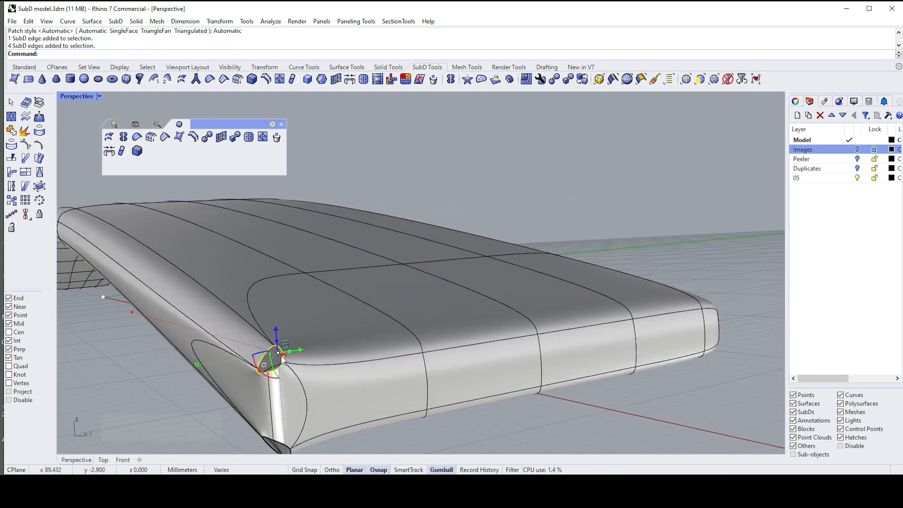
right_click(252, 290)
click(95, 54)
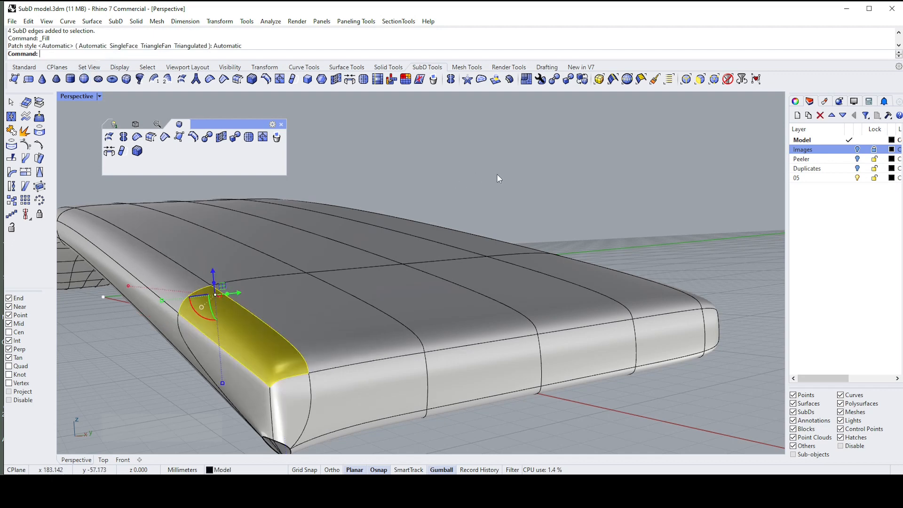
- Fill the lower hole at the opposite handle corner from its boundary loop with the Automatic patch style and clear the selection
scroll(493, 230, down, 2)
right_drag(494, 230, 429, 343)
scroll(384, 329, up, 3)
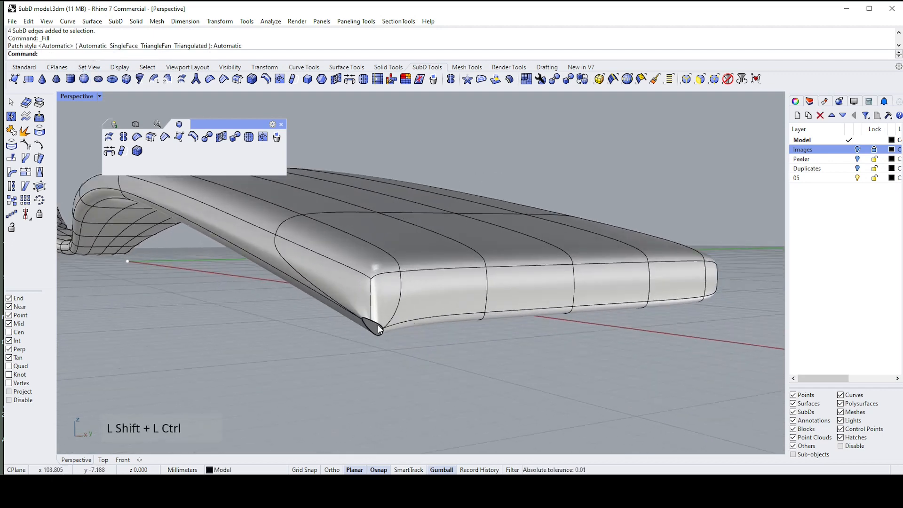
ctrl+shift+click(379, 328)
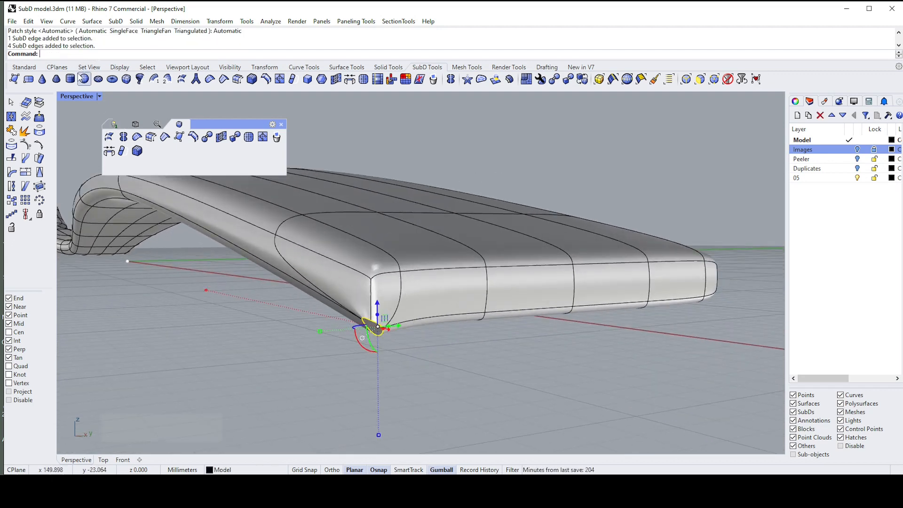
right_drag(407, 362, 405, 354)
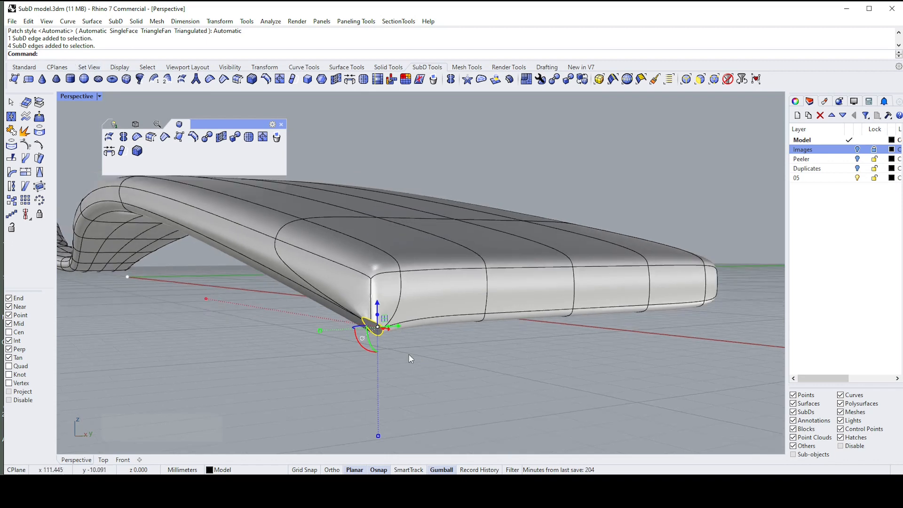
click(480, 80)
text(a)
right_click(556, 360)
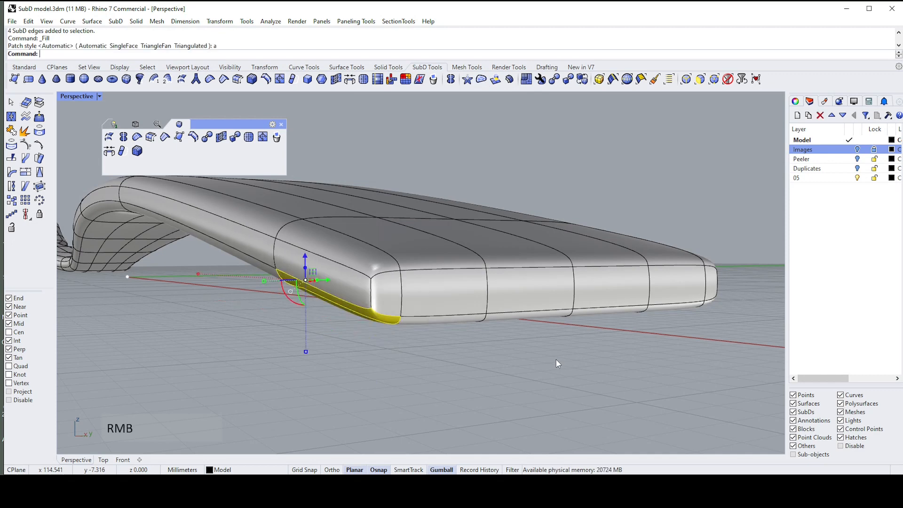
click(534, 333)
- Select the upper and lower edge loops and the remaining side edge around the handle's end face
right_drag(527, 331, 461, 261)
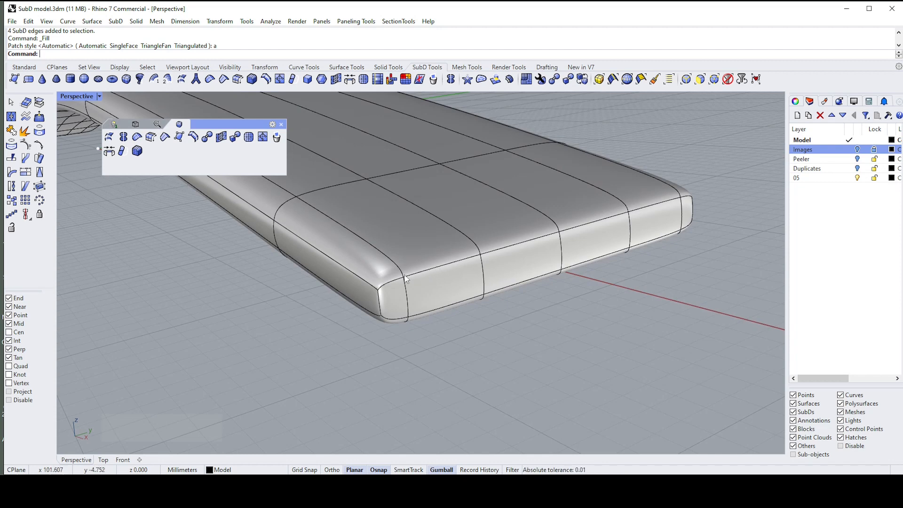
ctrl+shift+double_click(473, 260)
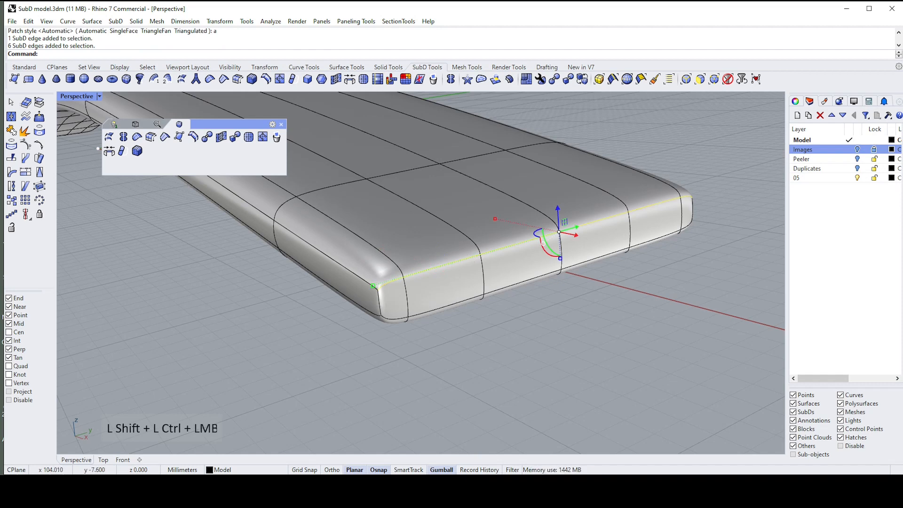
ctrl+shift+double_click(392, 317)
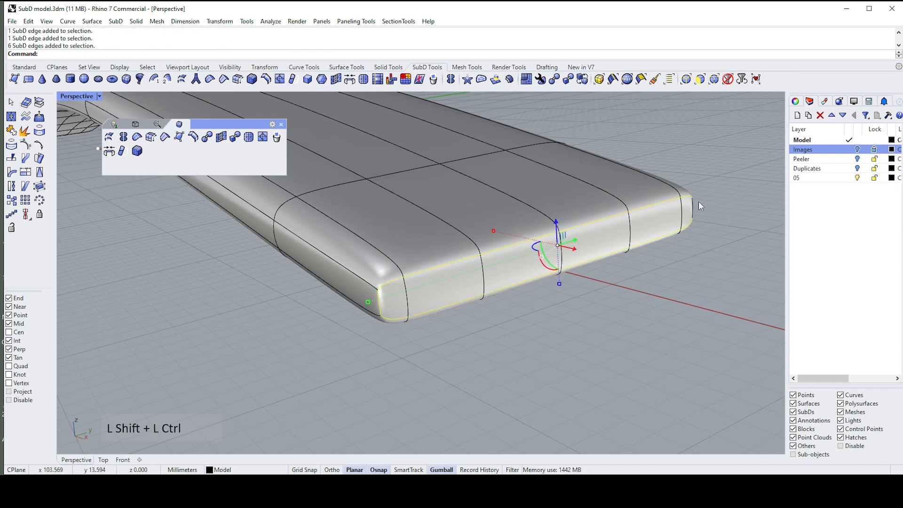
scroll(698, 202, up, 1)
ctrl+shift+click(739, 191)
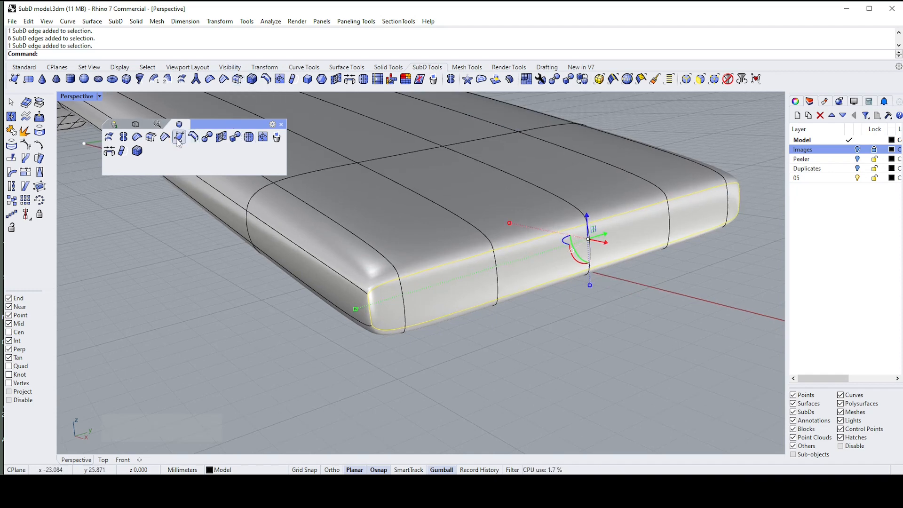
- Start Expand Edges on the selected end-face loop and preview the Bhalf and Ahalf styles
click(151, 136)
right_drag(593, 207, 536, 254)
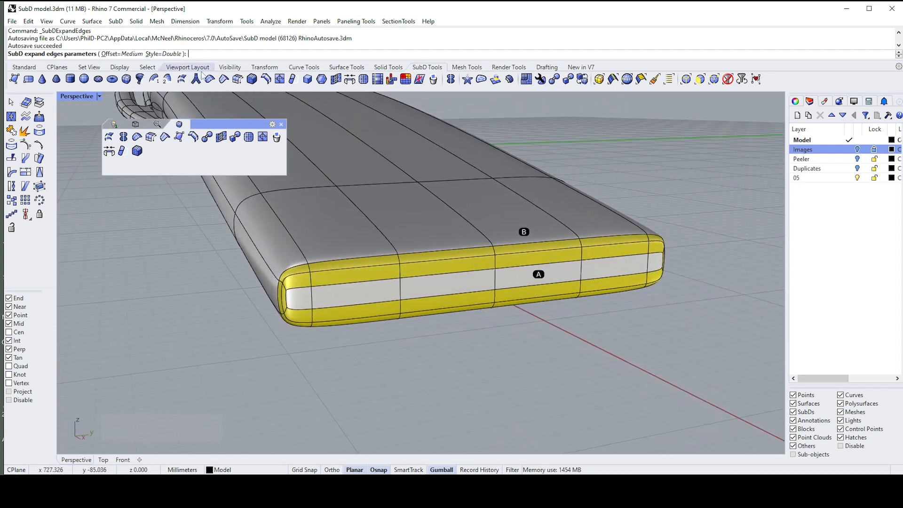
click(164, 54)
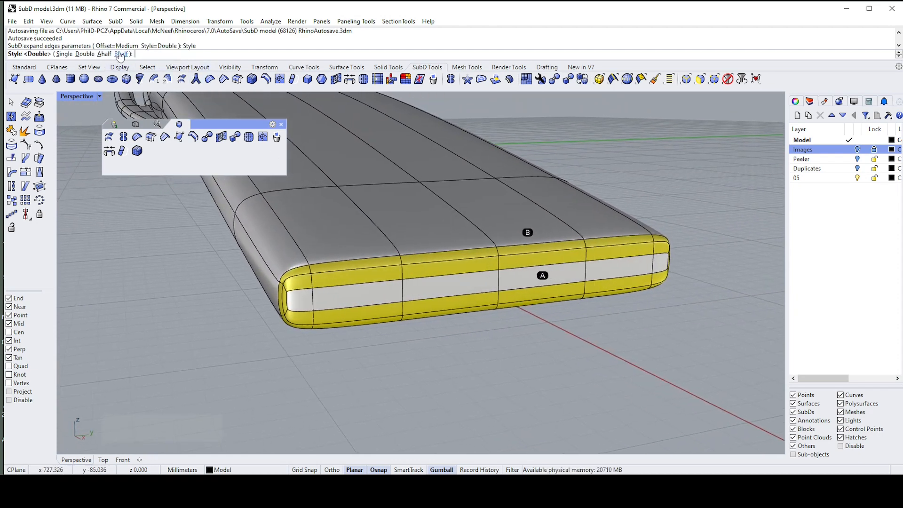
click(121, 54)
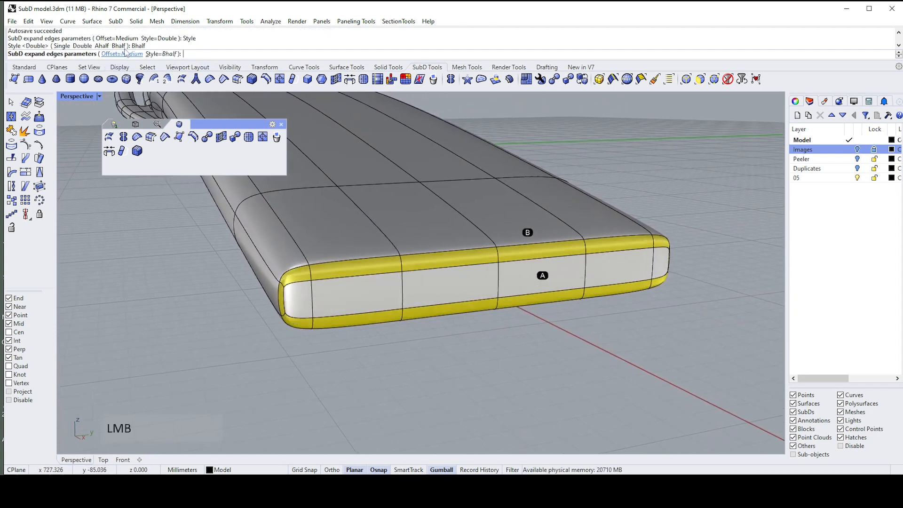
click(167, 57)
click(102, 53)
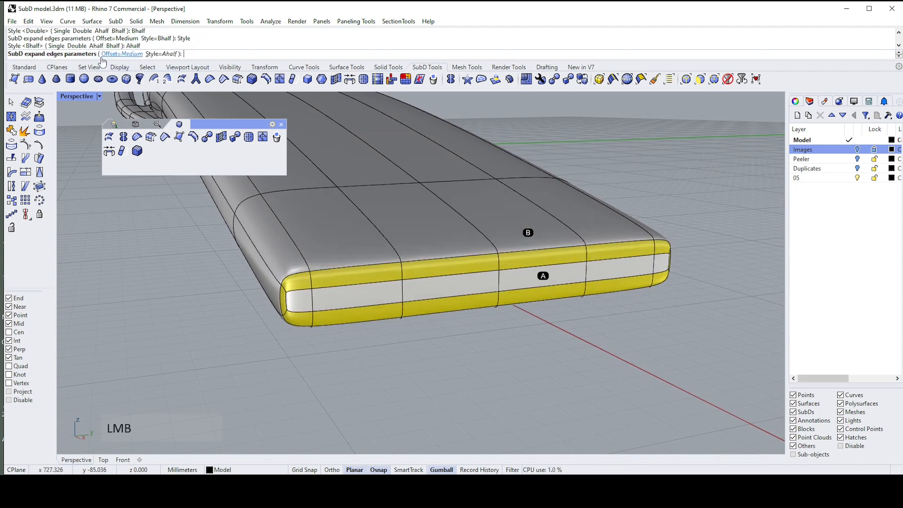
- Expand the end-face edges with the Double style and Medium offset, and clear the selection
click(160, 54)
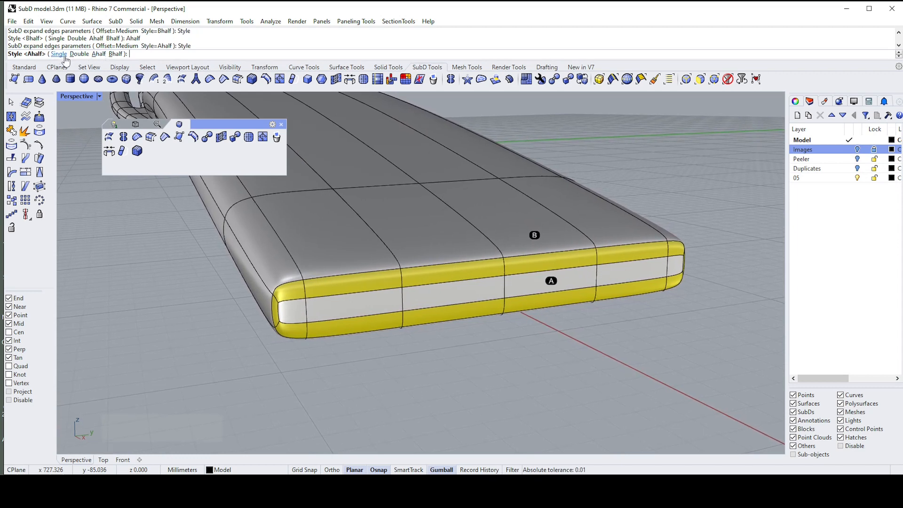
click(79, 54)
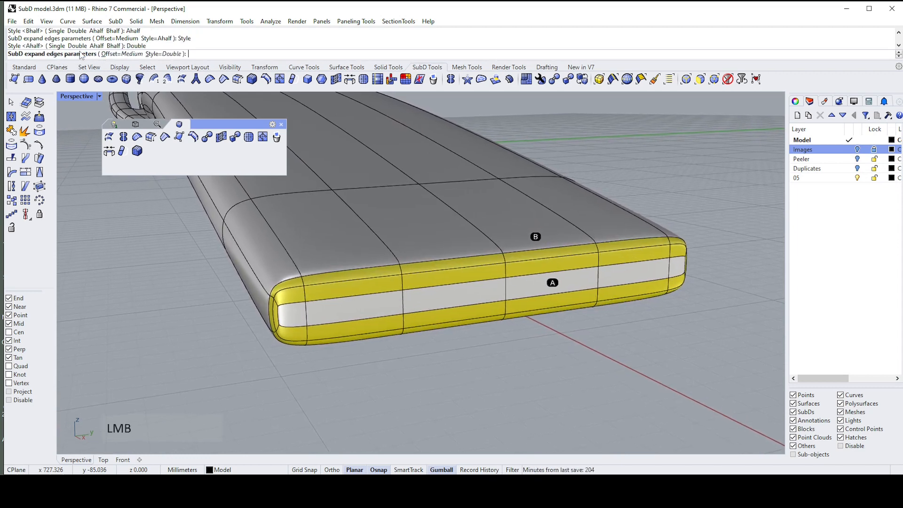
click(122, 54)
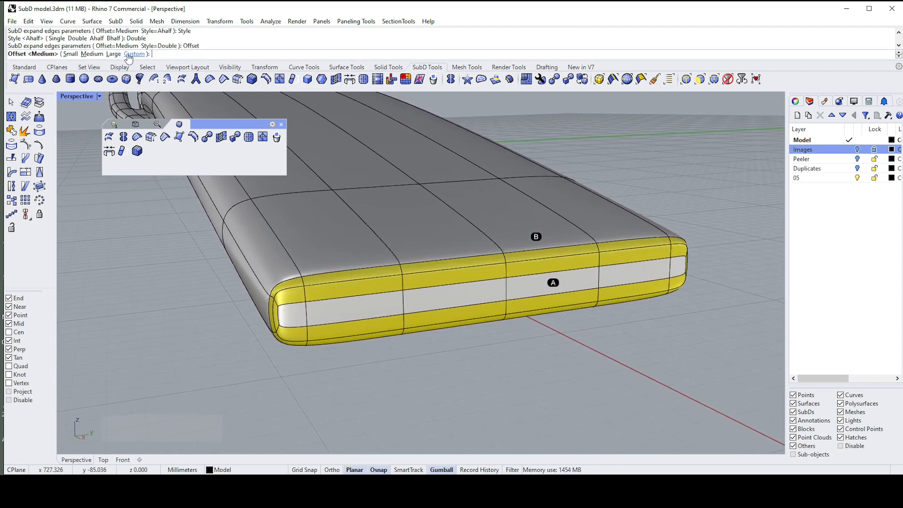
click(92, 55)
right_drag(683, 163, 707, 168)
right_click(705, 165)
click(730, 218)
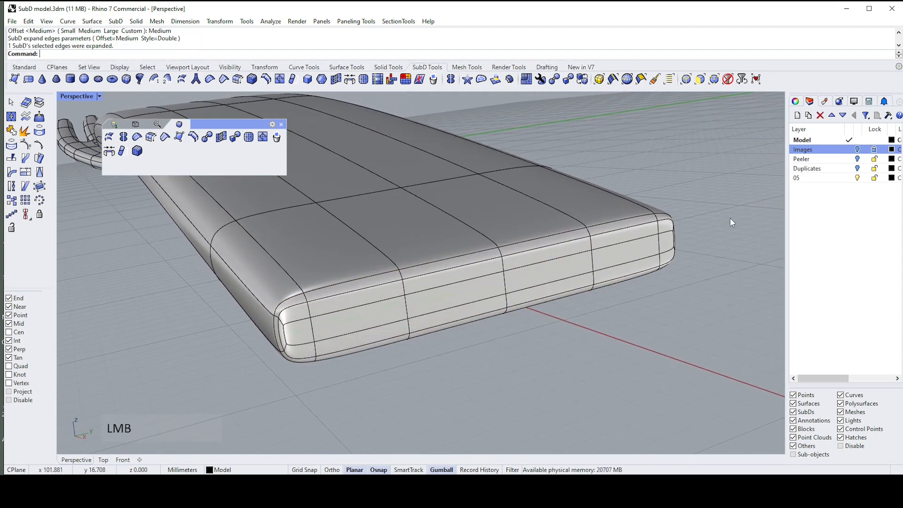
- Select the outermost loop of the expanded edges around the handle's end and move it back along the handle
right_drag(729, 218, 399, 302)
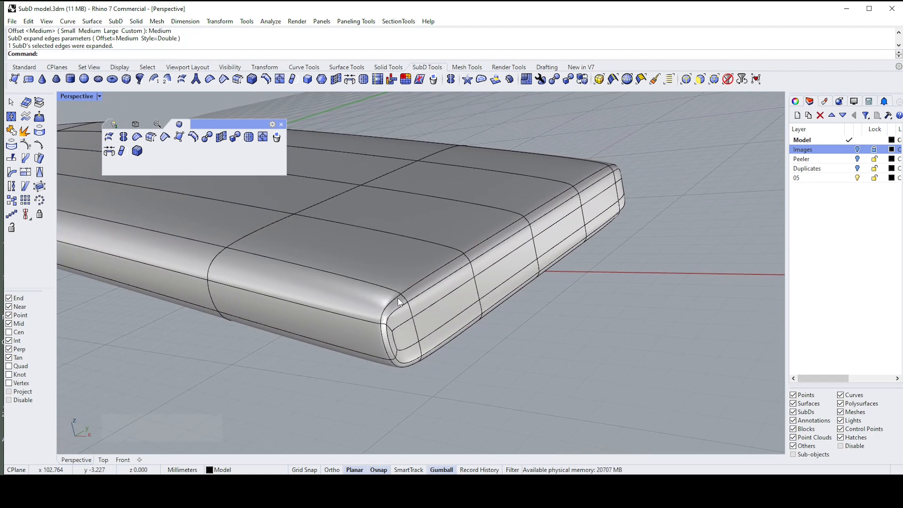
ctrl+shift+double_click(429, 273)
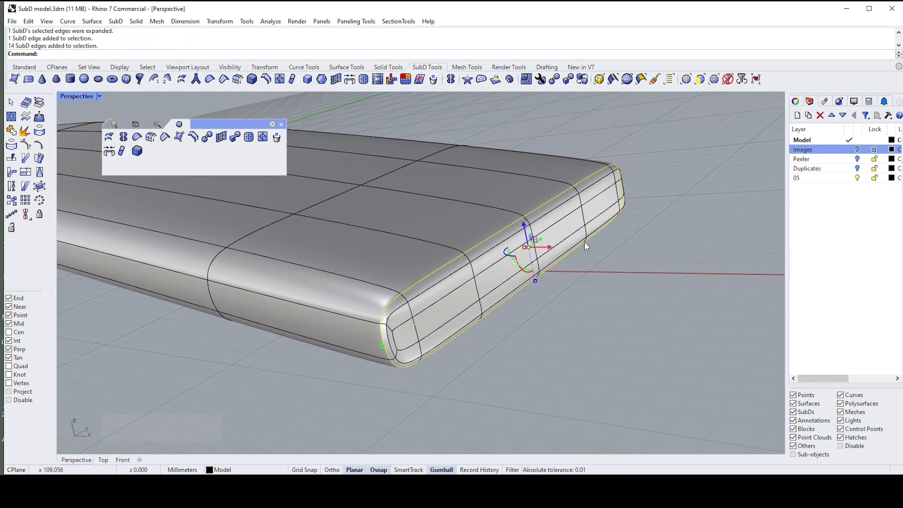
right_drag(561, 251, 561, 252)
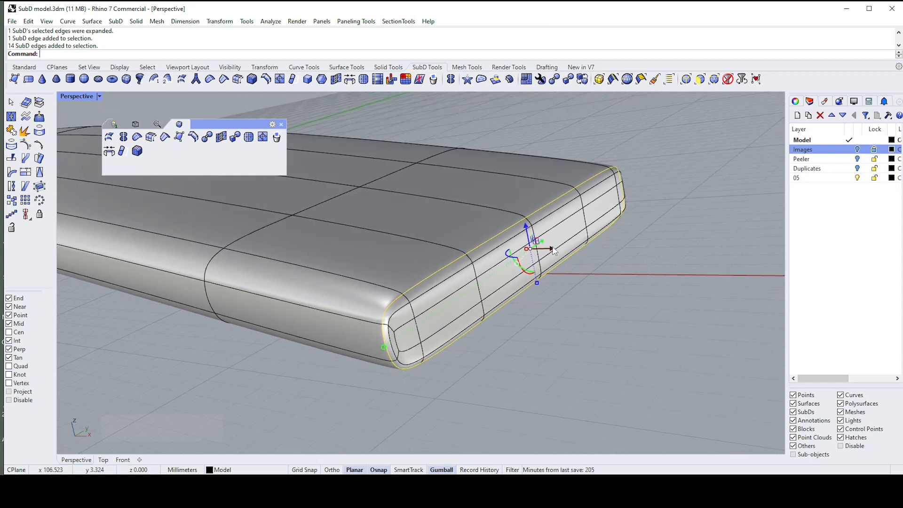
drag(554, 251, 494, 255)
- Rotate the moved edge loop in the side plane to tilt it with the handle's slope, and deselect it
right_drag(673, 220, 403, 279)
right_drag(449, 257, 410, 291)
right_drag(471, 272, 403, 329)
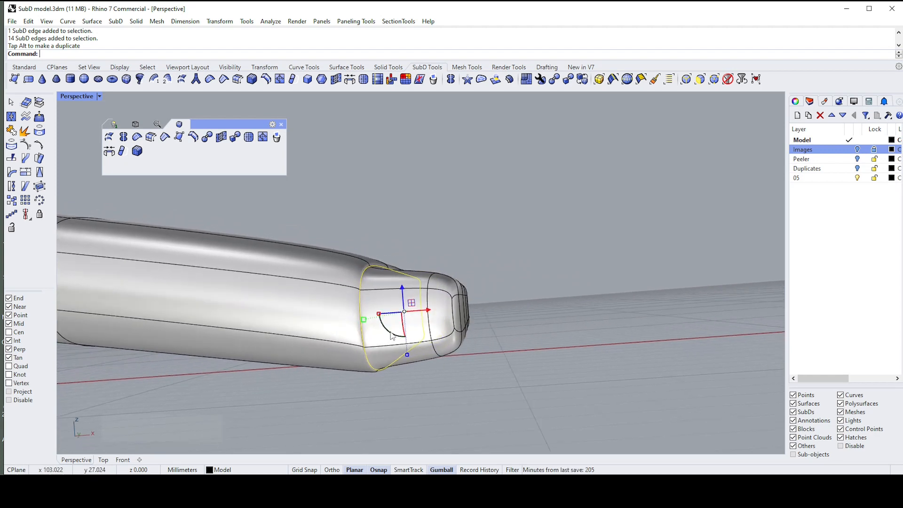
drag(392, 335, 363, 276)
click(483, 192)
- In flat display, select the large edge loop overlapping the end cap and slide it back along the handle in the Front view
right_drag(484, 192, 417, 204)
key(Tab)
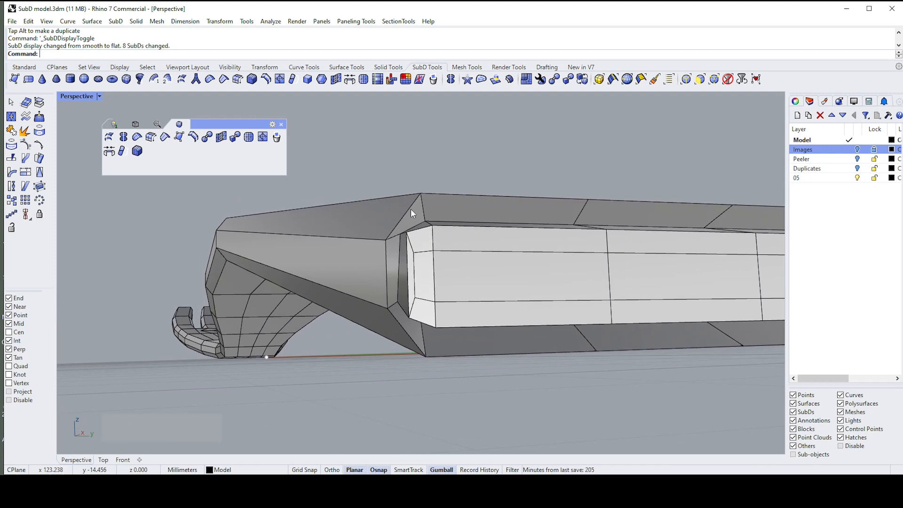
ctrl+shift+double_click(408, 210)
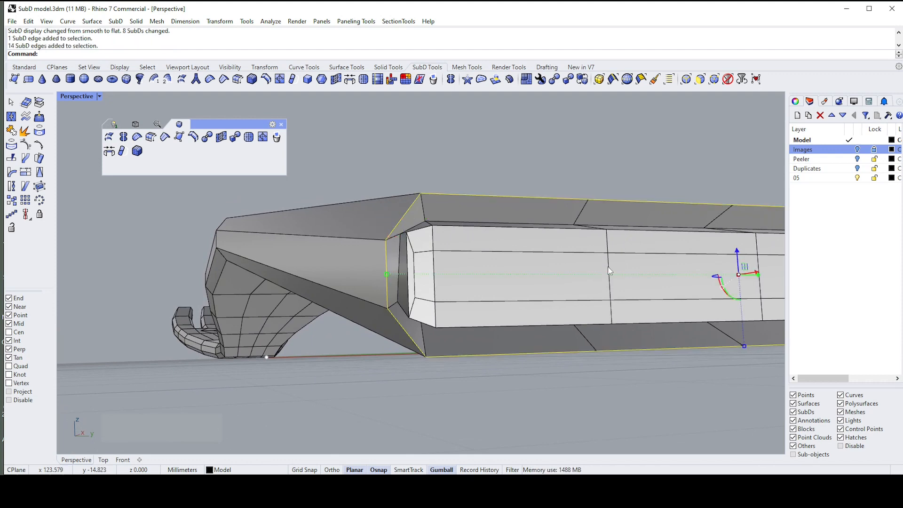
right_drag(610, 271, 673, 300)
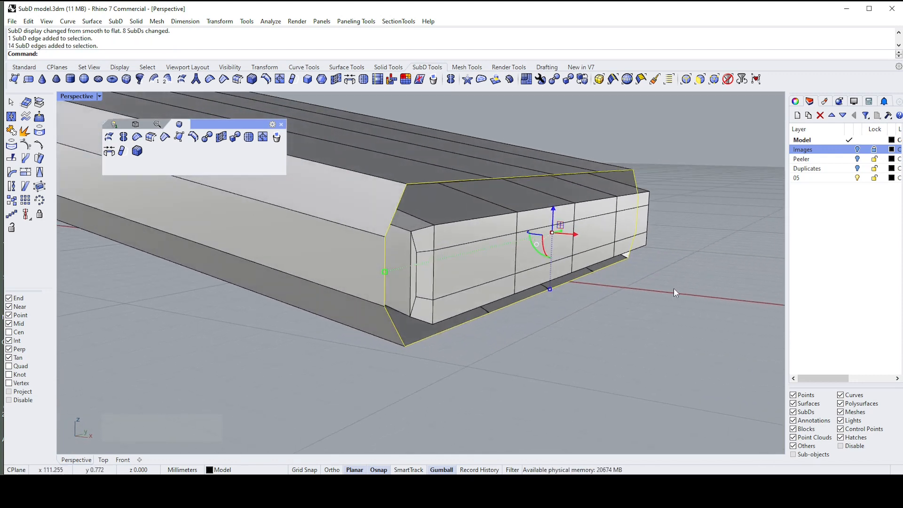
text(f)
right_click(673, 288)
scroll(611, 274, up, 5)
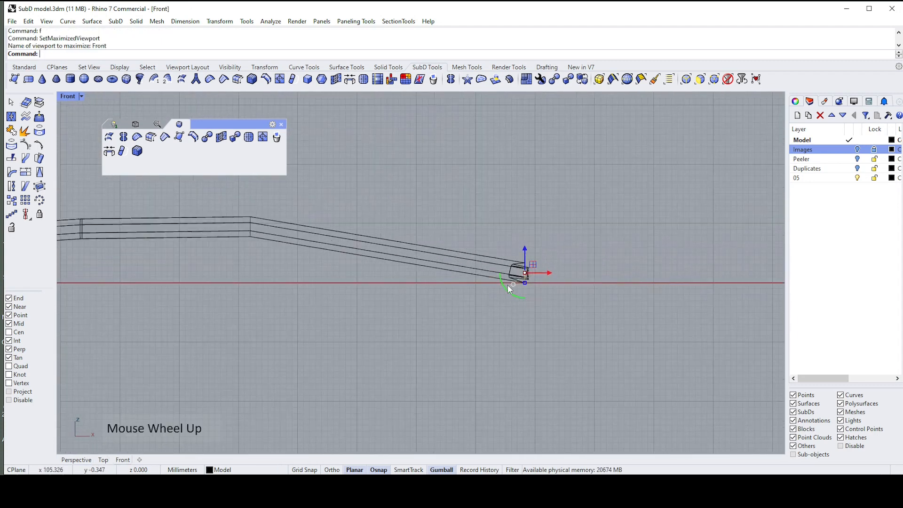
scroll(559, 267, up, 3)
drag(528, 271, 447, 244)
scroll(458, 250, up, 2)
key(Escape)
scroll(555, 247, up, 3)
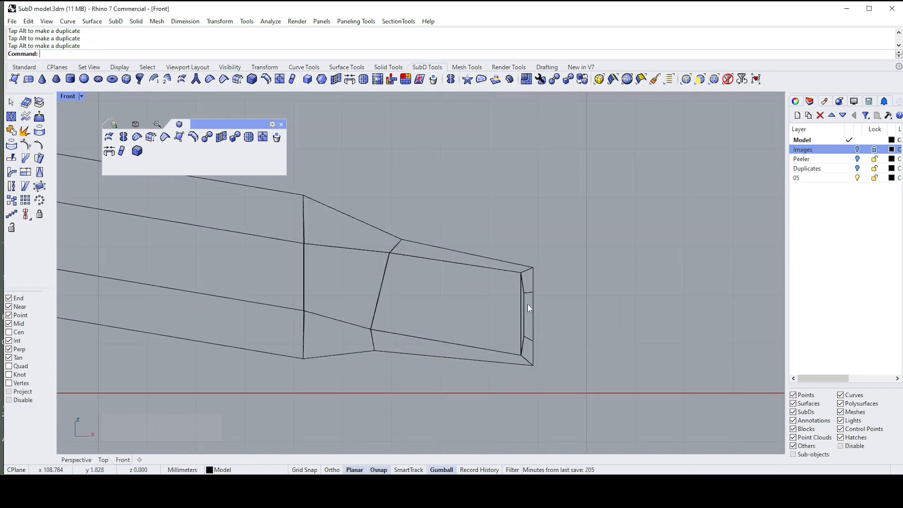
scroll(514, 292, up, 4)
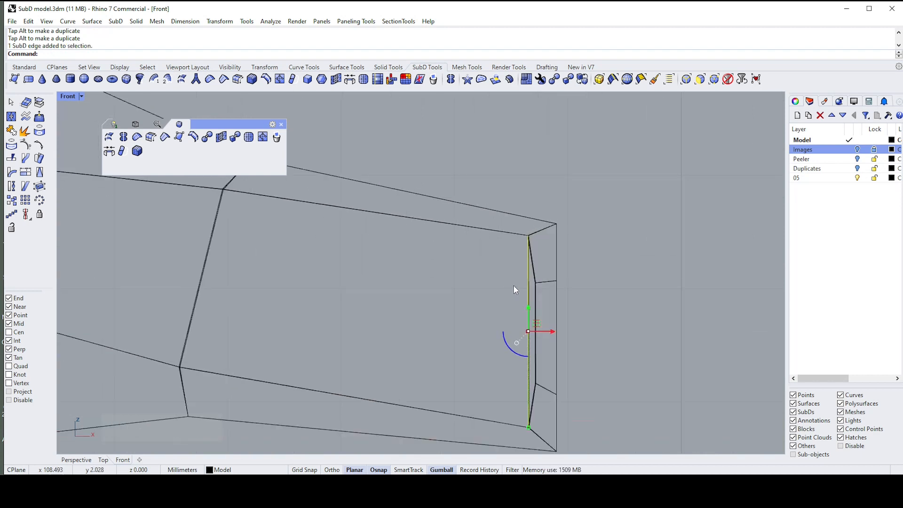
click(531, 305)
key(Escape)
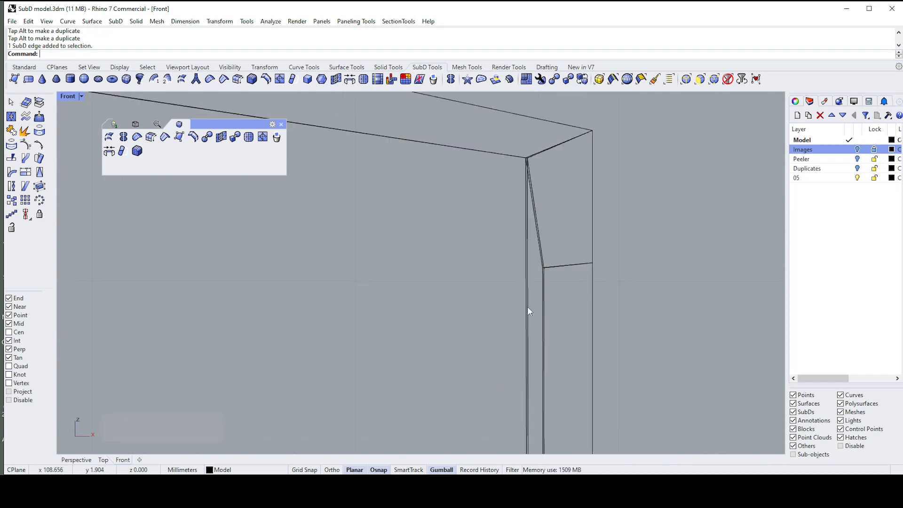
scroll(527, 306, up, 4)
ctrl+shift+drag(537, 303, 504, 306)
scroll(504, 305, down, 3)
scroll(529, 311, down, 3)
click(622, 276)
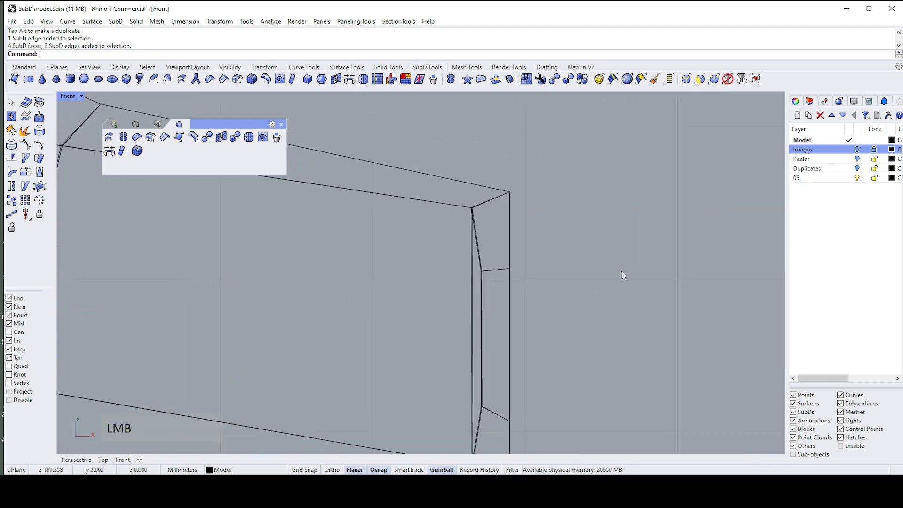
scroll(586, 268, down, 3)
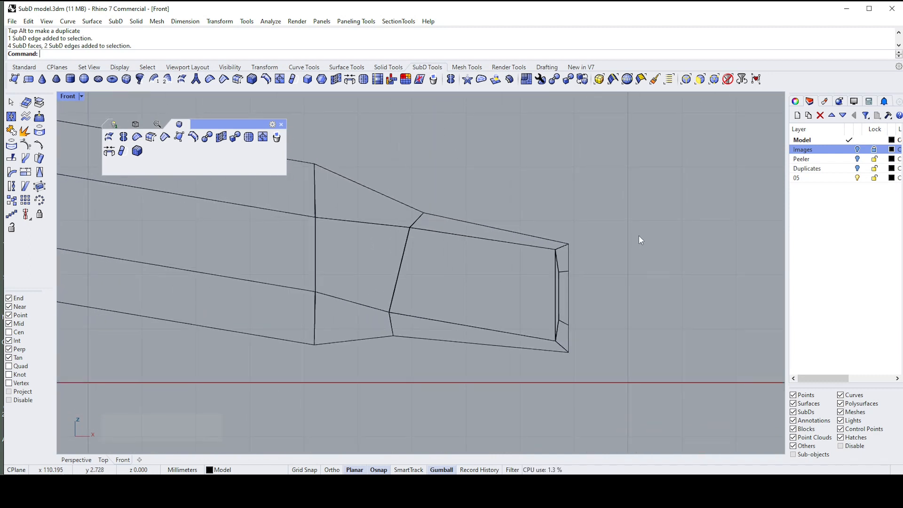
- Return to smooth display, select the tilted edge loop just behind the end cap and move it toward the handle's tip
key(Tab)
scroll(575, 215, down, 2)
ctrl+shift+drag(456, 171, 487, 320)
scroll(501, 306, up, 2)
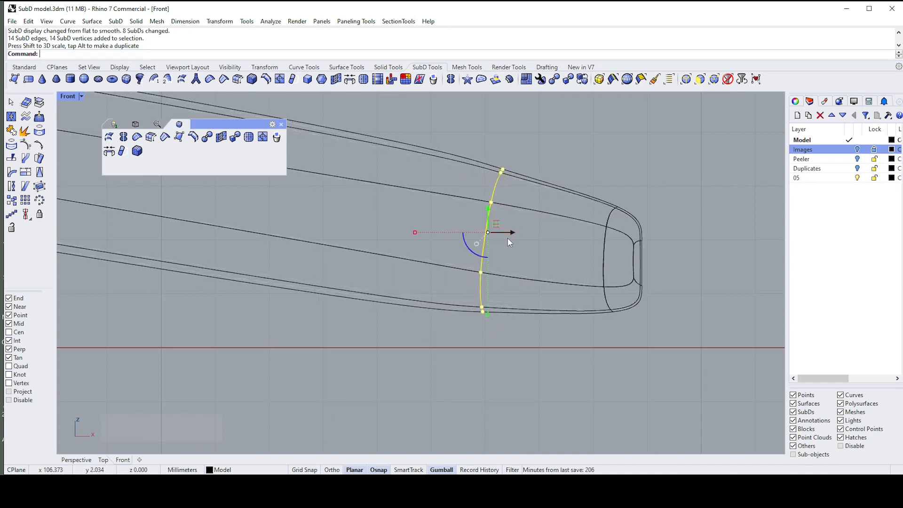
drag(513, 233, 568, 232)
click(652, 137)
- Select the next edge loop back from the handle's tip and raise it slightly, then deselect it
scroll(613, 165, down, 4)
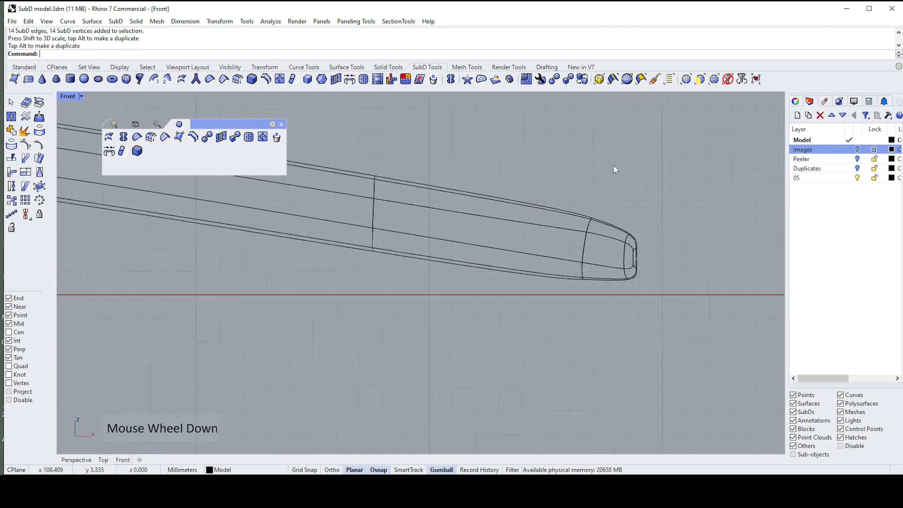
right_drag(460, 225, 557, 236)
ctrl+shift+drag(593, 244, 643, 351)
scroll(628, 307, up, 2)
drag(623, 274, 613, 238)
click(610, 234)
- Select the edge loop at the middle of the handle, raise it slightly to smooth the side profile, and deselect it
scroll(607, 236, down, 8)
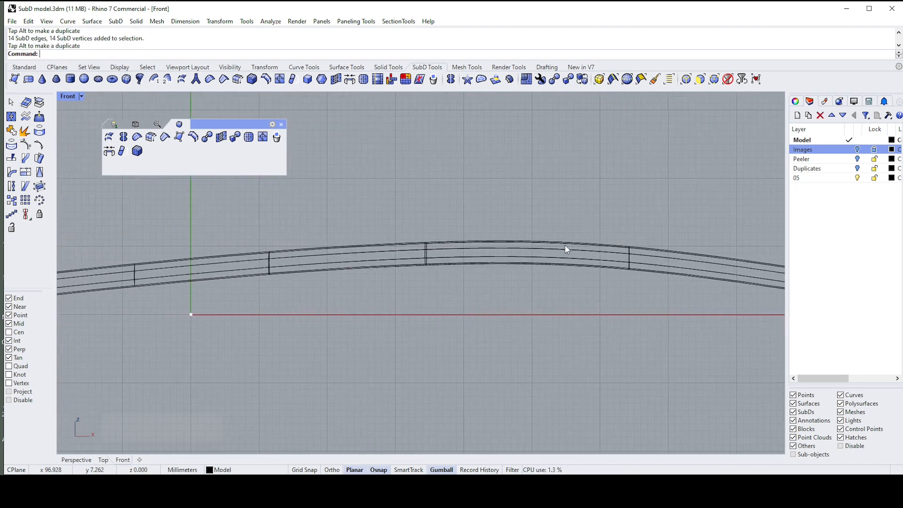
right_drag(667, 238, 636, 241)
ctrl+shift+drag(420, 221, 467, 281)
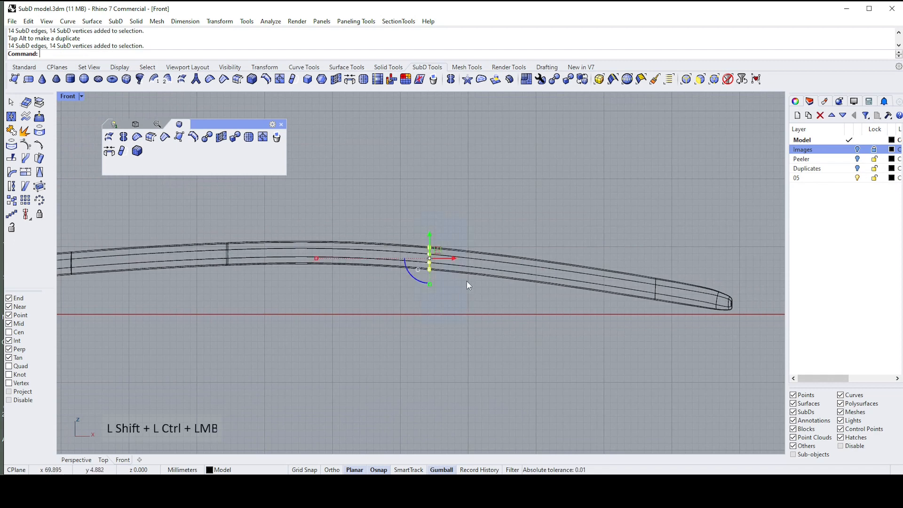
scroll(442, 270, up, 8)
drag(412, 219, 448, 244)
click(499, 179)
- Examine the fork's whole side profile in the Front view, from the tines to the handle's end
scroll(500, 178, down, 4)
right_drag(346, 167, 496, 187)
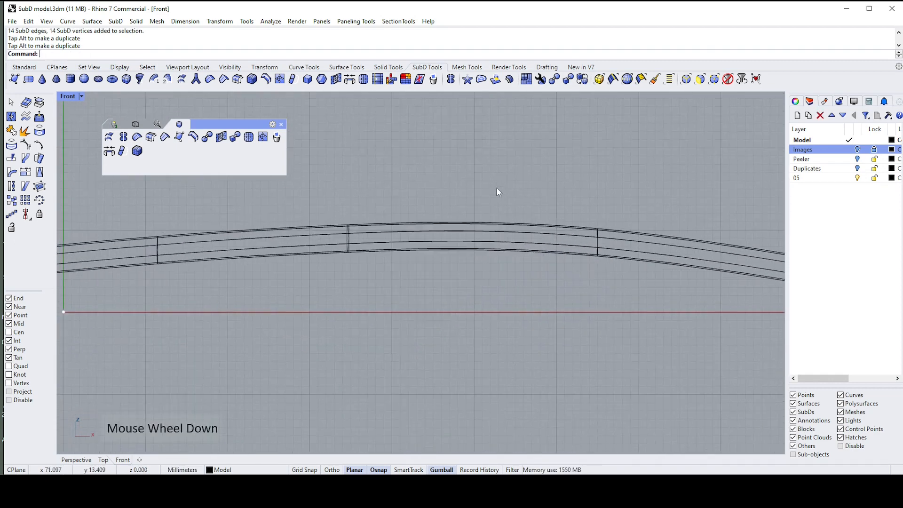
right_drag(414, 185, 504, 197)
scroll(504, 198, down, 6)
right_drag(397, 170, 521, 228)
scroll(453, 258, down, 1)
right_drag(296, 291, 378, 292)
right_drag(538, 271, 299, 275)
scroll(300, 275, down, 2)
right_drag(599, 266, 566, 266)
scroll(588, 279, up, 3)
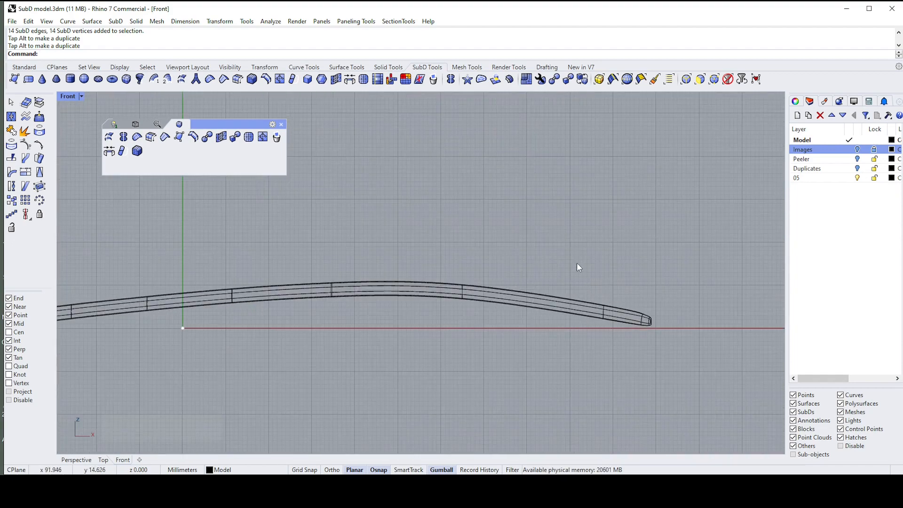
- In the Perspective view, select the two central rows of top faces from the middle of the handle to its end cap
text(z)
right_click(551, 238)
scroll(551, 238, down, 1)
right_drag(551, 238, 405, 207)
ctrl+shift+click(404, 206)
scroll(454, 184, up, 1)
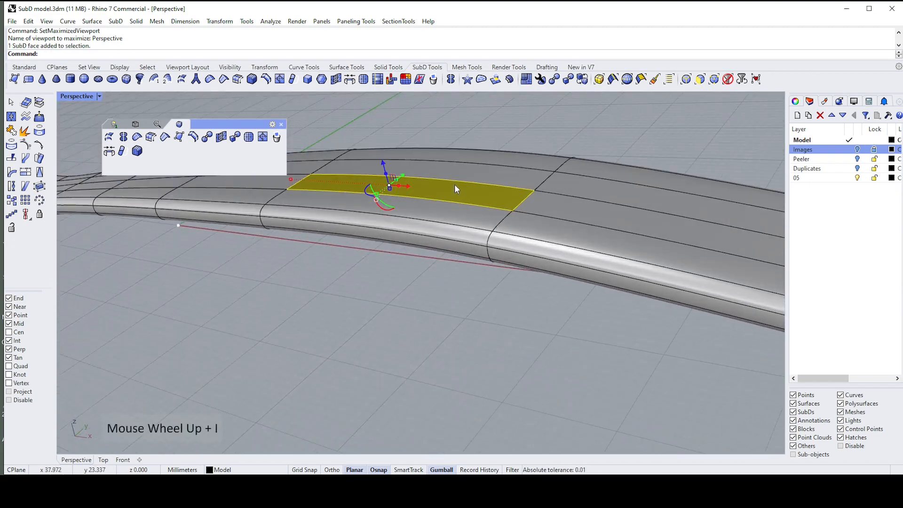
ctrl+shift+click(470, 168)
ctrl+shift+click(624, 193)
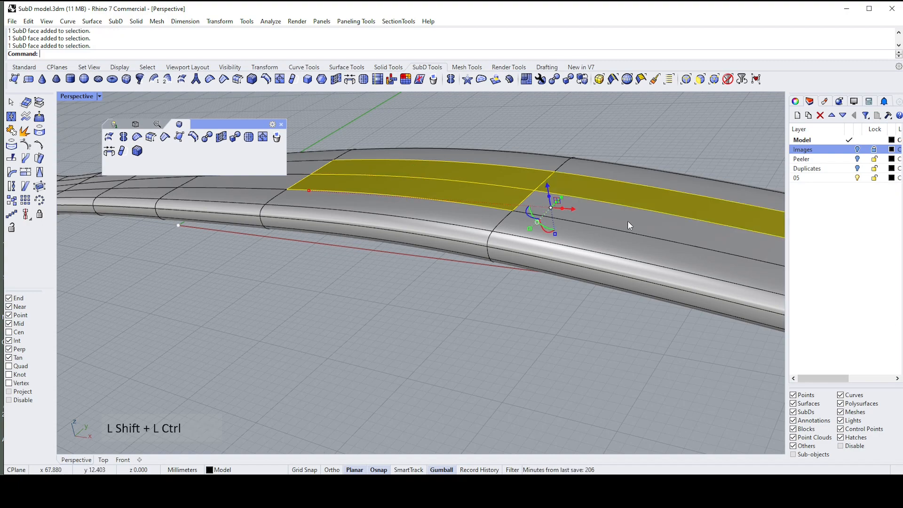
scroll(629, 222, down, 4)
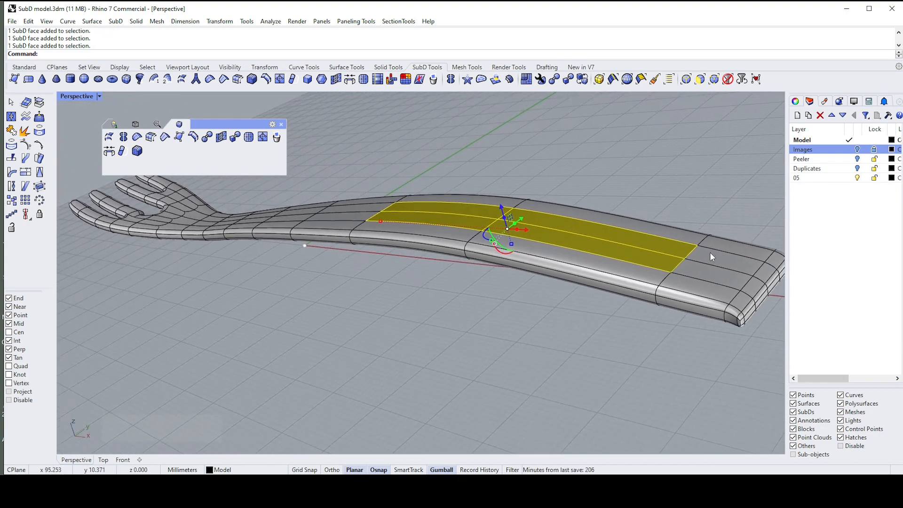
ctrl+shift+click(711, 273)
ctrl+shift+click(714, 260)
ctrl+shift+click(709, 281)
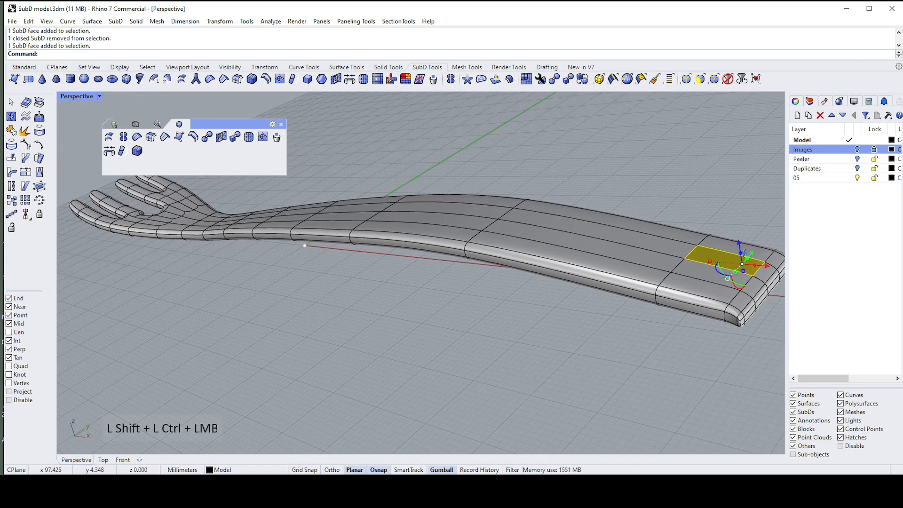
ctrl+shift+click(665, 254)
ctrl+shift+click(637, 255)
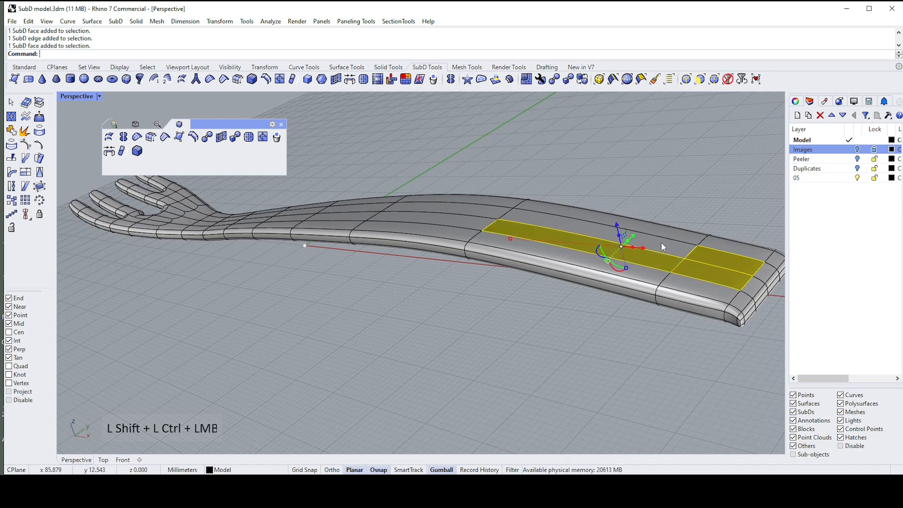
ctrl+shift+click(661, 241)
ctrl+shift+click(447, 219)
ctrl+shift+click(449, 207)
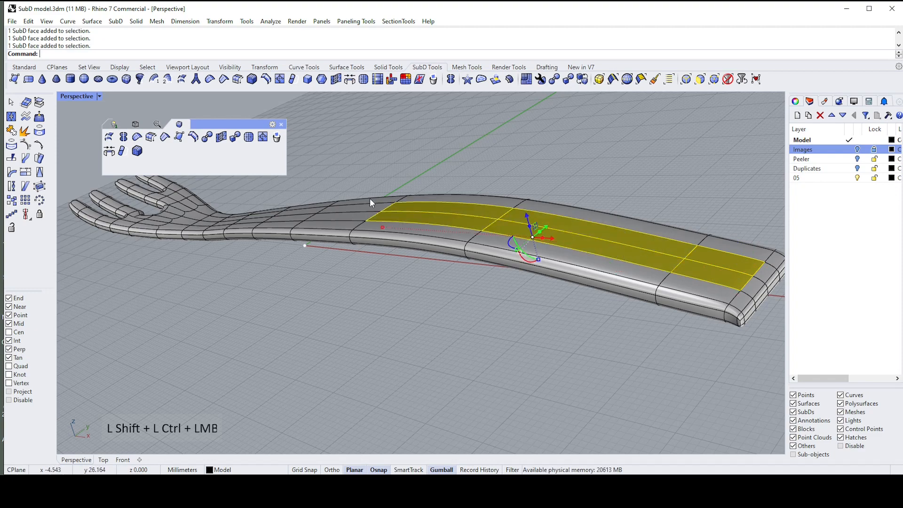
- Add the adjoining central edges toward the neck to the selection, raise it slightly in the Front view, and deselect
ctrl+shift+click(357, 212)
ctrl+shift+click(357, 210)
scroll(357, 207, up, 3)
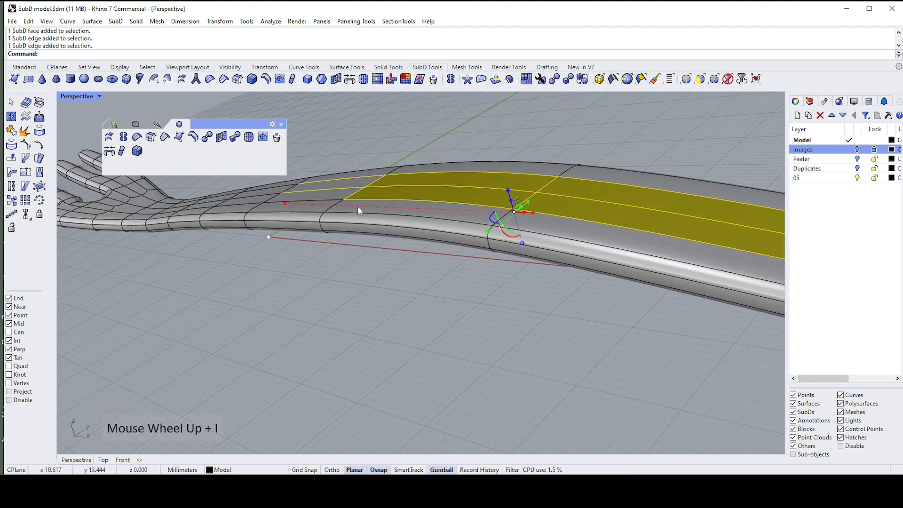
ctrl+shift+click(338, 188)
ctrl+shift+click(334, 194)
right_drag(334, 194, 521, 226)
text(f)
key(Return)
scroll(484, 288, up, 2)
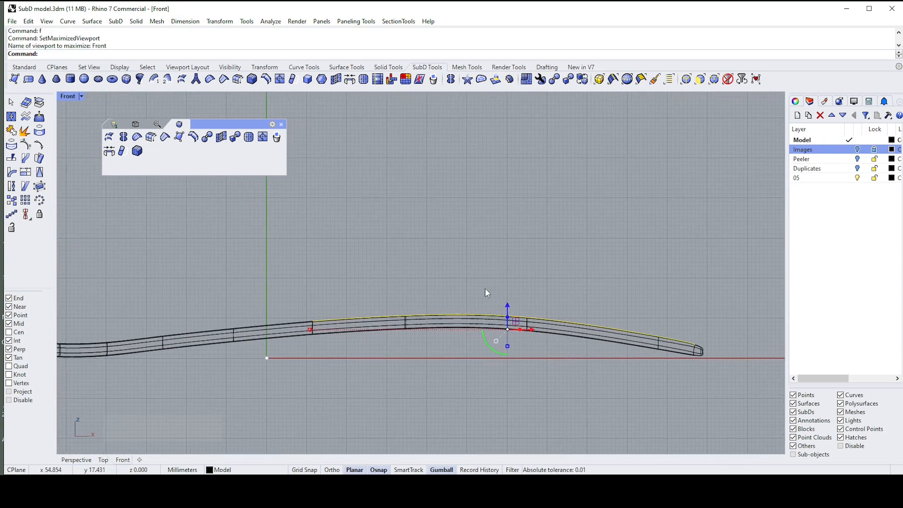
drag(533, 309, 532, 300)
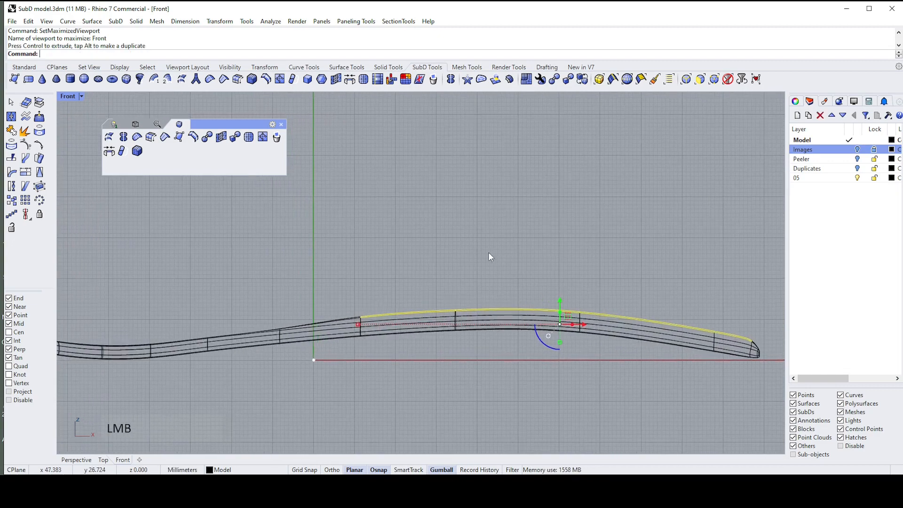
click(461, 254)
- In the Perspective view, select the six central top faces on the neck behind the tines, lower them slightly, and deselect
text(z)
key(Return)
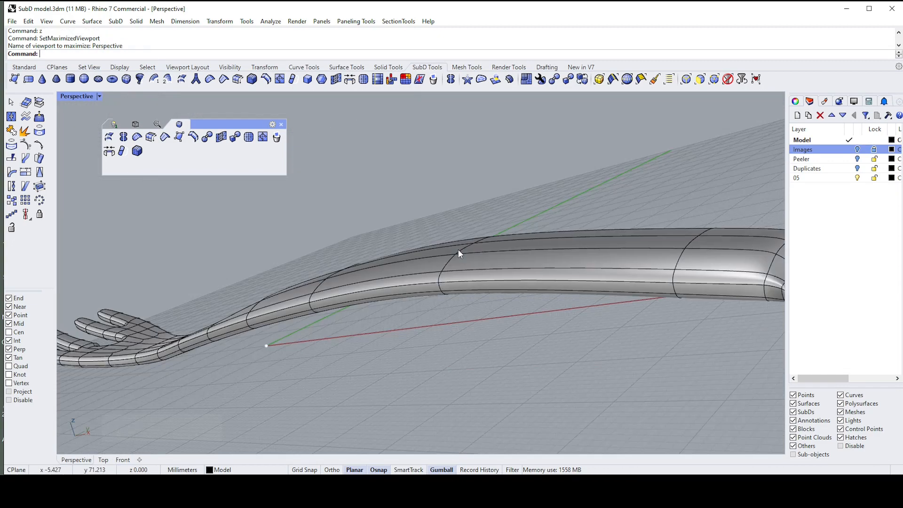
mouse_move(458, 249)
right_down()
mouse_move(376, 240)
mouse_move(387, 265)
mouse_move(451, 252)
mouse_move(430, 235)
right_up()
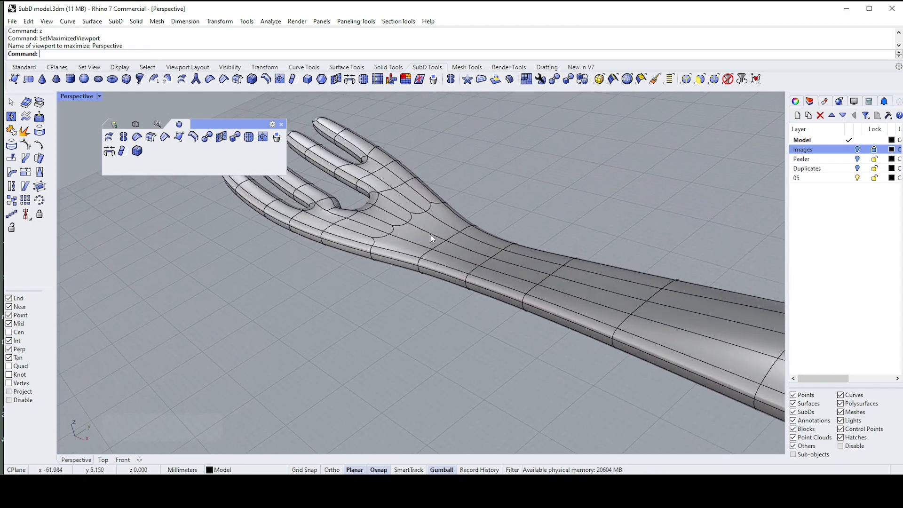
ctrl+shift+click(422, 240)
scroll(512, 176, up, 2)
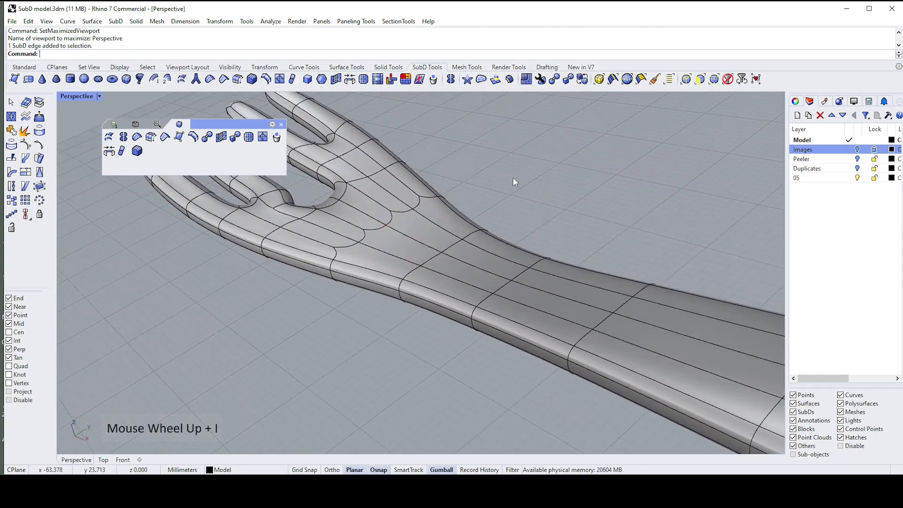
ctrl+shift+click(397, 245)
ctrl+shift+click(445, 237)
ctrl+shift+click(484, 254)
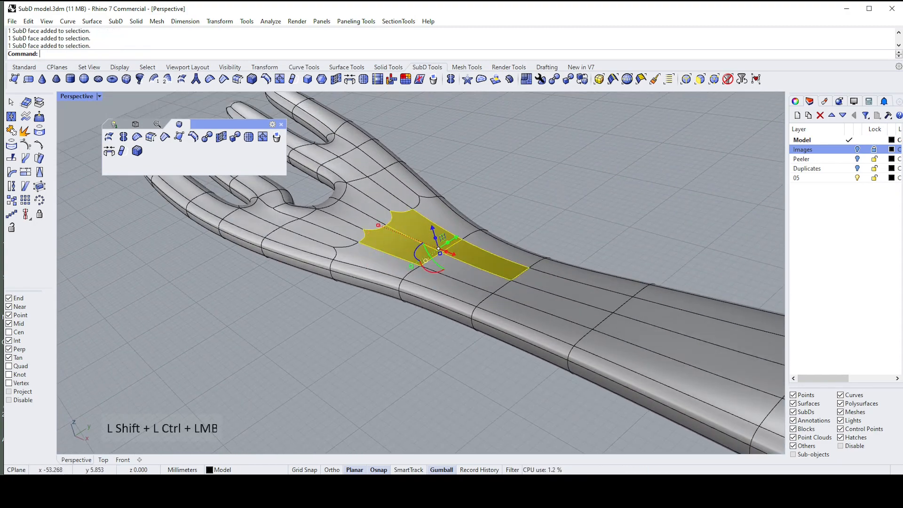
ctrl+shift+click(467, 273)
ctrl+shift+click(560, 306)
ctrl+shift+click(588, 289)
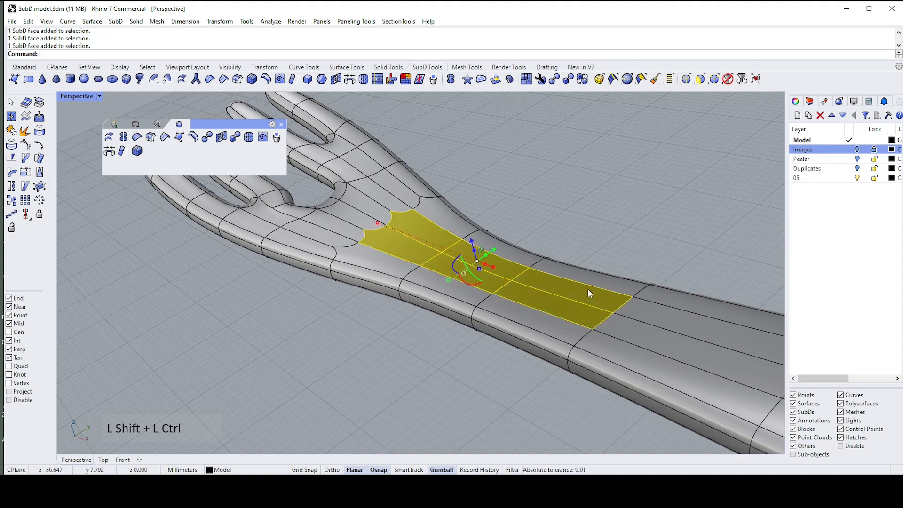
scroll(649, 311, down, 3)
right_drag(653, 283, 531, 307)
drag(527, 306, 526, 313)
drag(526, 309, 524, 311)
click(598, 270)
- Select the centre-line edges along the handle's underside up to the end cap, pull them outward about 4.5 mm, and deselect
right_drag(599, 274, 421, 287)
right_drag(600, 270, 411, 254)
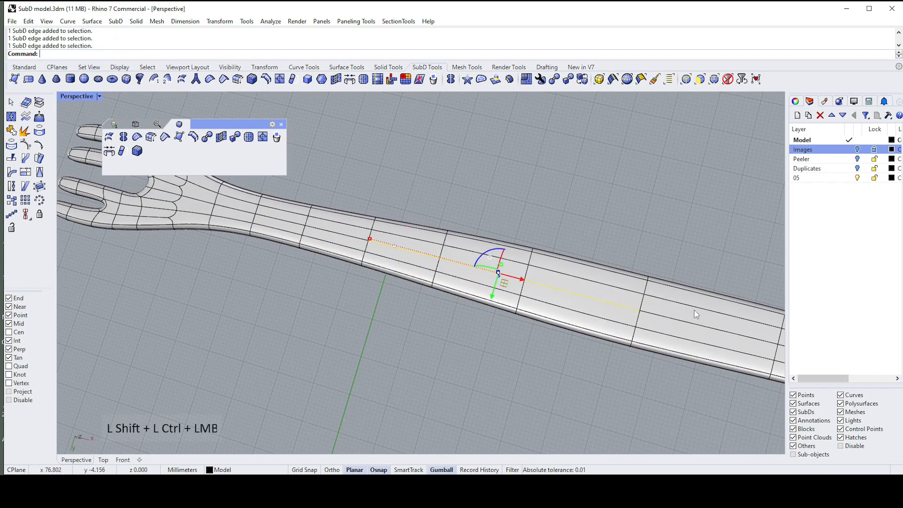
scroll(687, 320, down, 3)
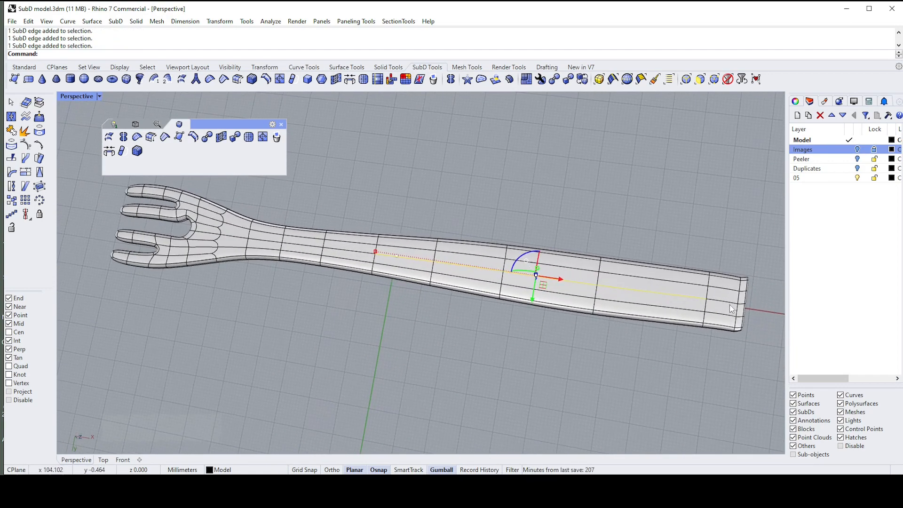
scroll(746, 306, up, 3)
scroll(738, 300, down, 1)
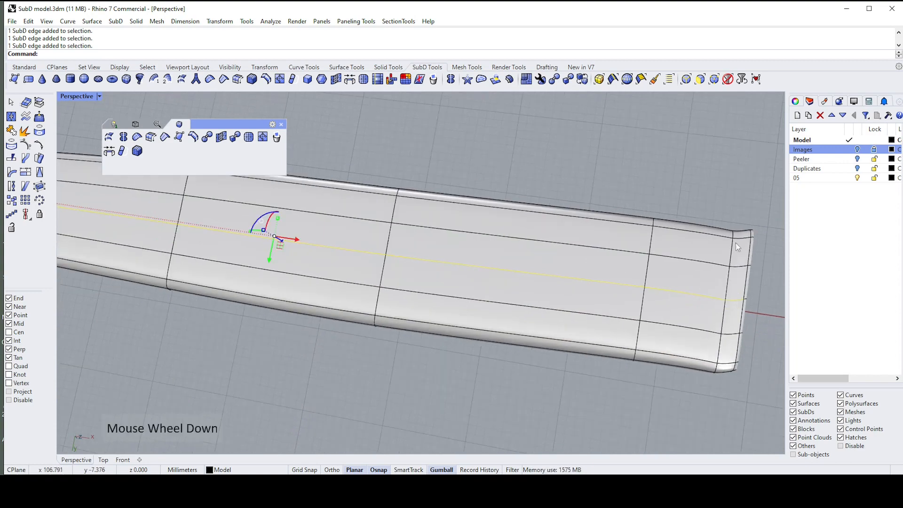
right_drag(521, 244, 408, 370)
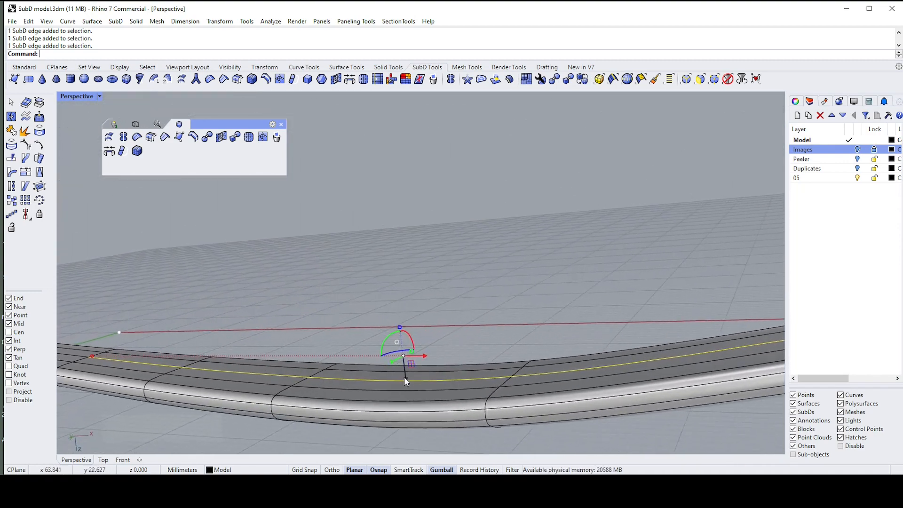
drag(404, 376, 405, 343)
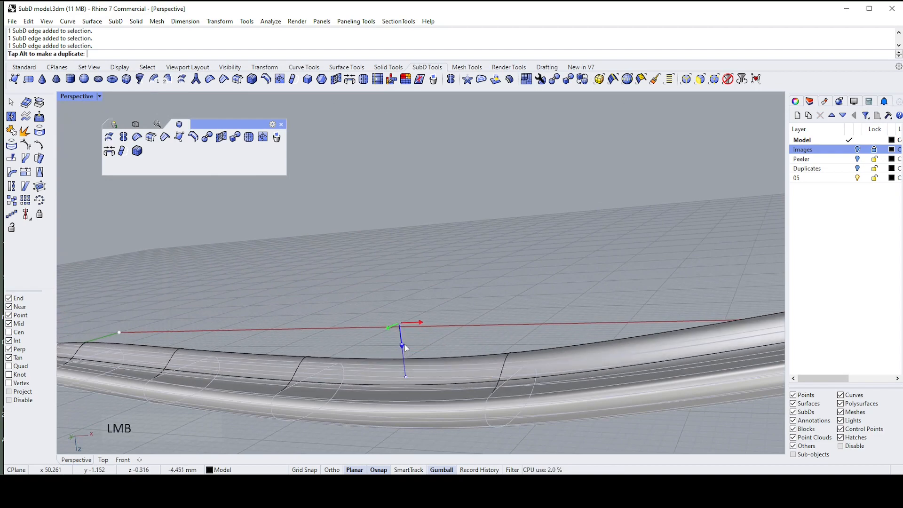
scroll(476, 283, down, 6)
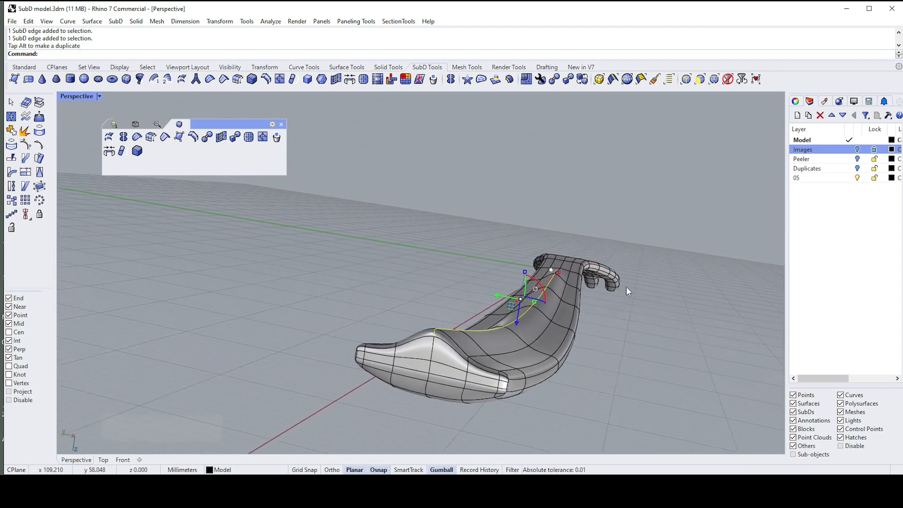
click(634, 339)
- In the Top view, select the skewed edge loop just behind the end cap and shift it sideways to straighten the handle's end
right_drag(394, 358, 556, 313)
key(t)
scroll(549, 277, up, 8)
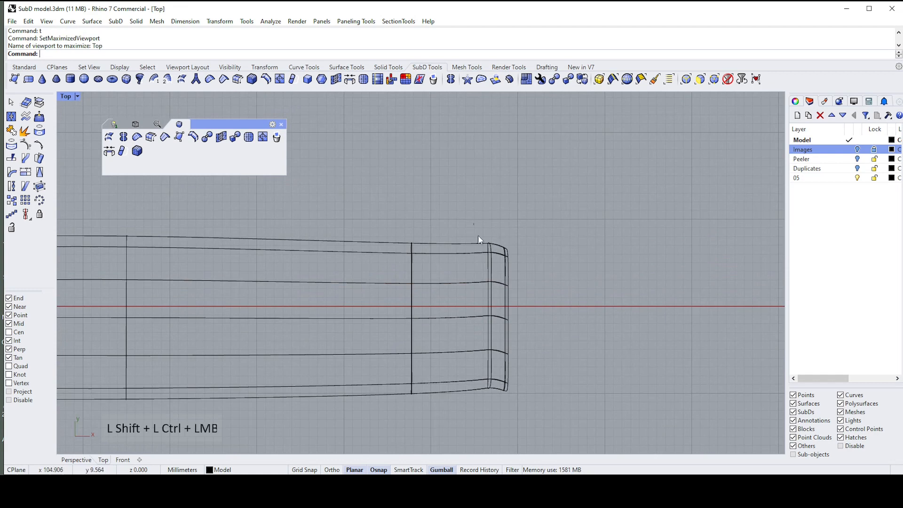
ctrl+shift+drag(498, 417, 498, 418)
scroll(499, 271, up, 2)
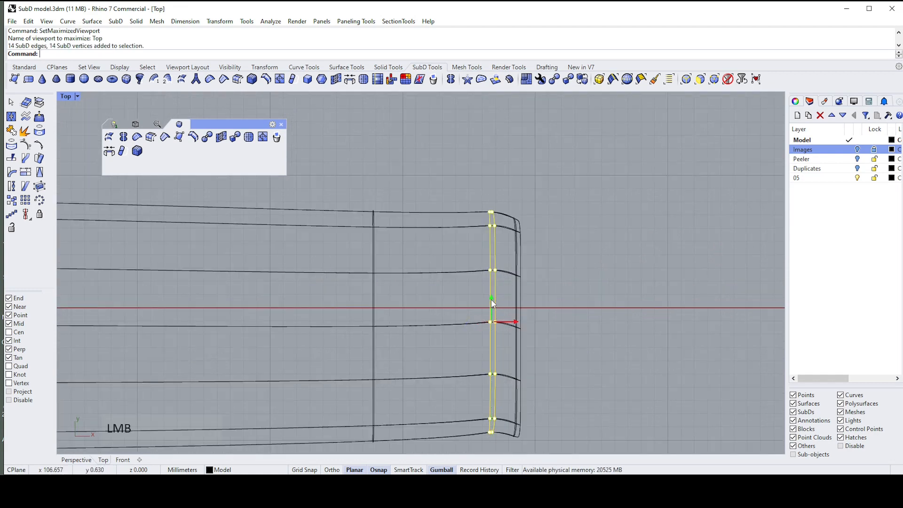
drag(492, 304, 490, 311)
click(531, 232)
scroll(538, 211, down, 2)
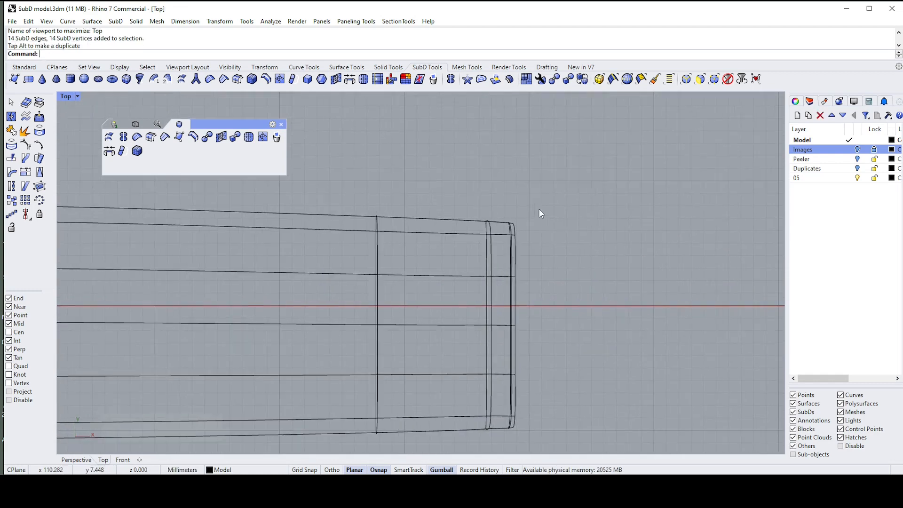
- In the Perspective view, select the underside edges on both sides of the centre ridge at mid-handle and pull them outward to soften it
text(z)
right_click(557, 211)
scroll(502, 242, down, 2)
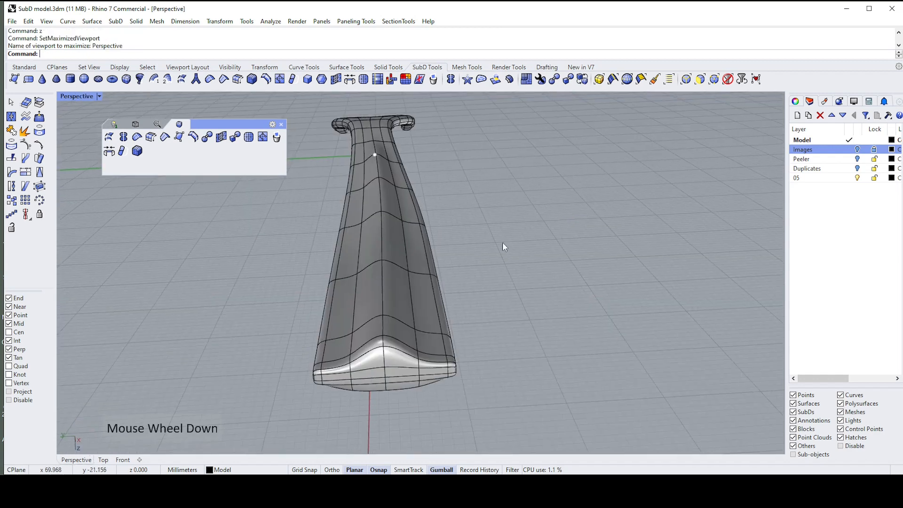
scroll(377, 295, up, 3)
right_drag(377, 295, 376, 269)
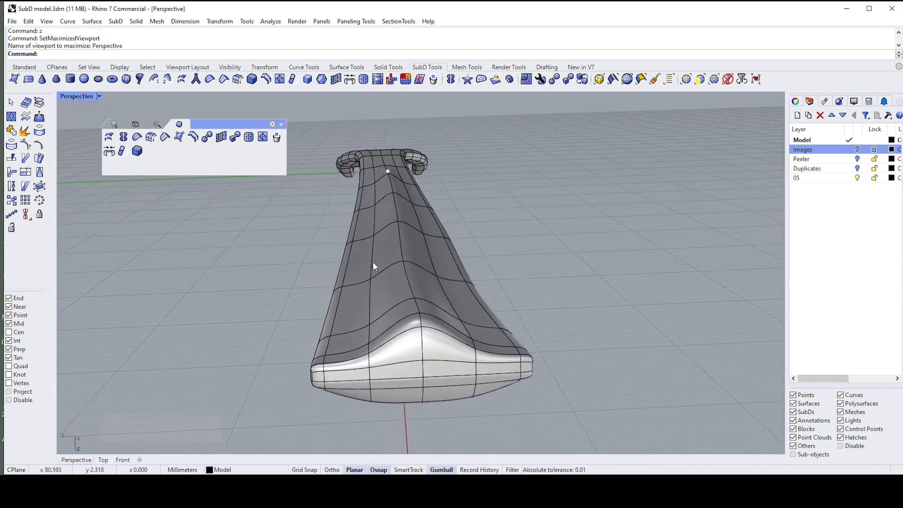
ctrl+shift+click(374, 264)
scroll(430, 252, up, 2)
ctrl+shift+click(432, 250)
scroll(418, 236, up, 2)
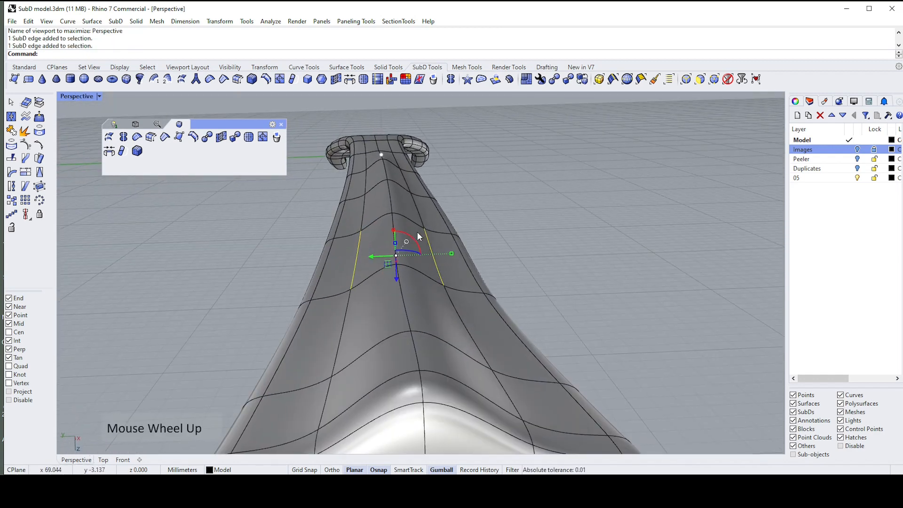
scroll(395, 282, down, 1)
drag(394, 285, 398, 269)
- Adjust two vertices at the neck end of the underside ridge, pulling the first outward and pushing the second slightly inward
right_drag(543, 219, 397, 300)
scroll(414, 294, up, 3)
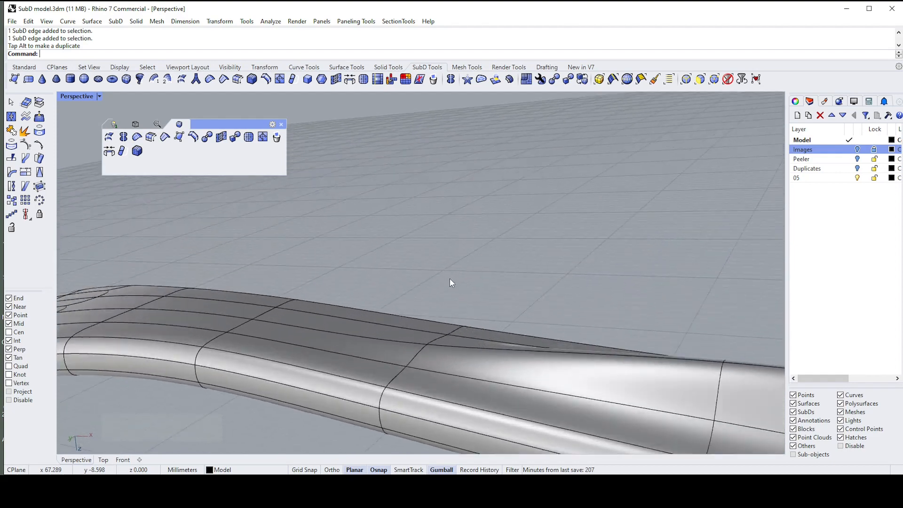
scroll(450, 278, up, 1)
ctrl+shift+click(414, 353)
shift+right_drag(413, 354, 424, 365)
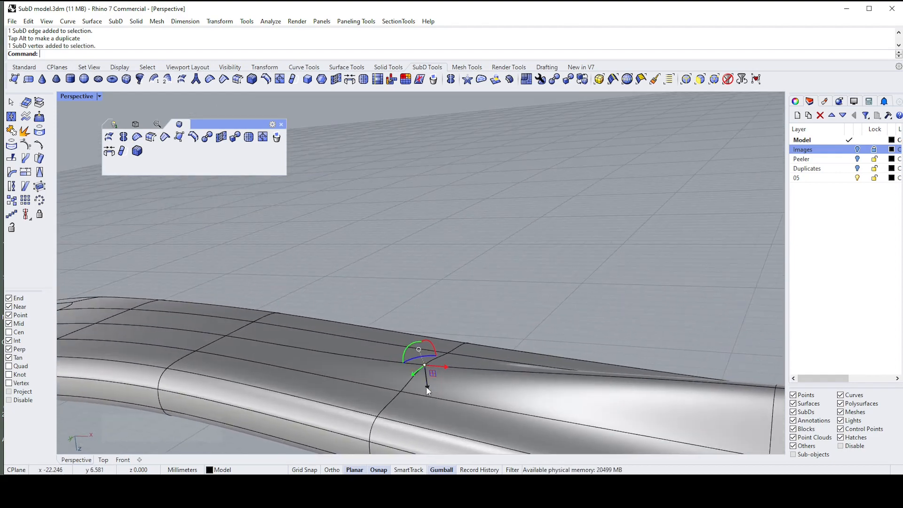
drag(426, 386, 425, 375)
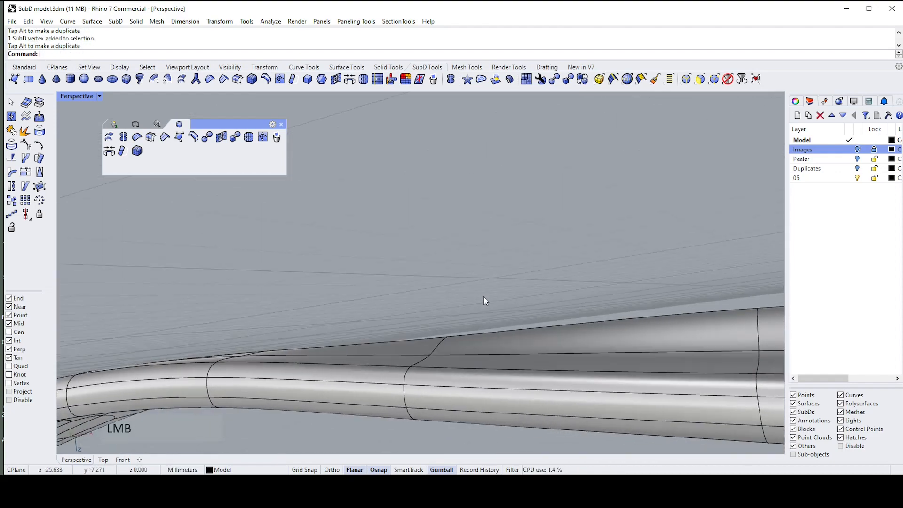
right_drag(483, 296, 385, 276)
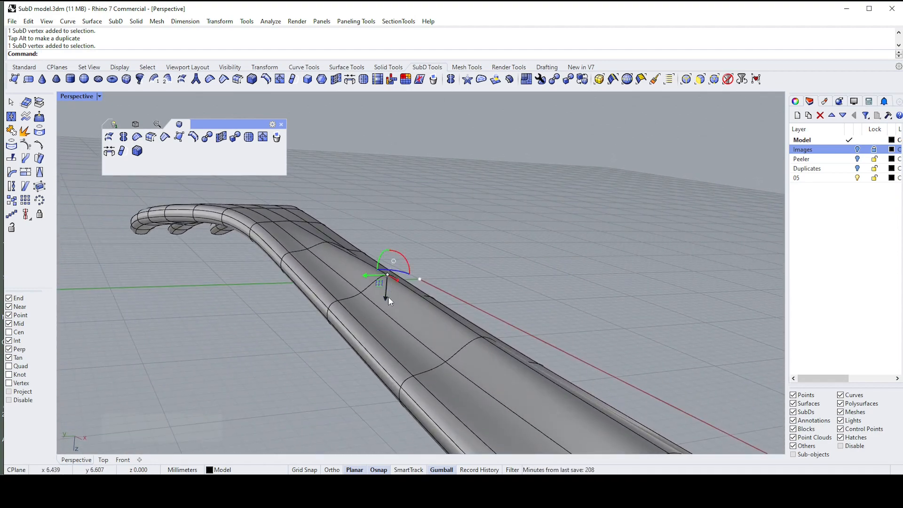
drag(388, 297, 387, 303)
click(433, 254)
- Select the underside edges on both sides of the ridge near the handle's end, pull them outward, and deselect
right_drag(466, 244, 410, 376)
scroll(453, 349, up, 5)
ctrl+shift+click(456, 359)
scroll(589, 348, up, 2)
ctrl+shift+click(560, 385)
drag(414, 378, 416, 344)
click(567, 252)
scroll(437, 282, down, 4)
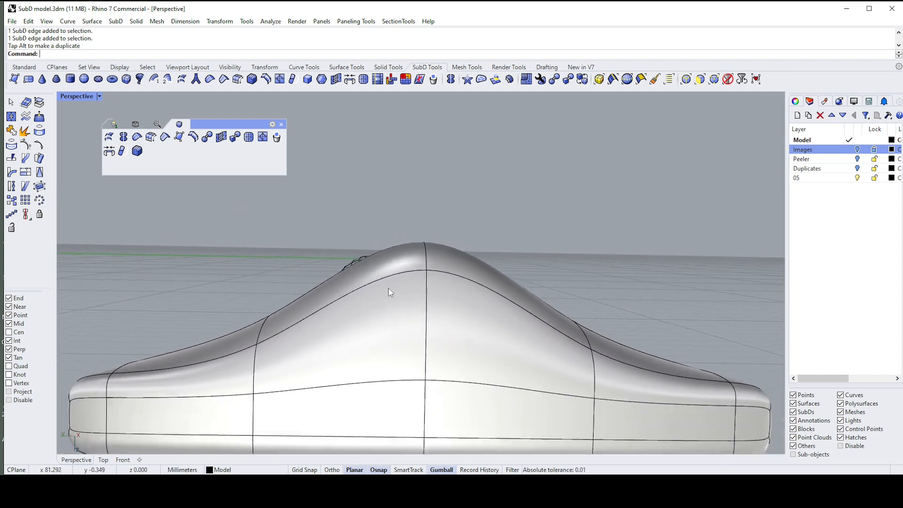
- Select the two end-cap rim vertices on both sides of the underside ridge, pull them outward to round the rim, and deselect
right_drag(291, 306, 278, 333)
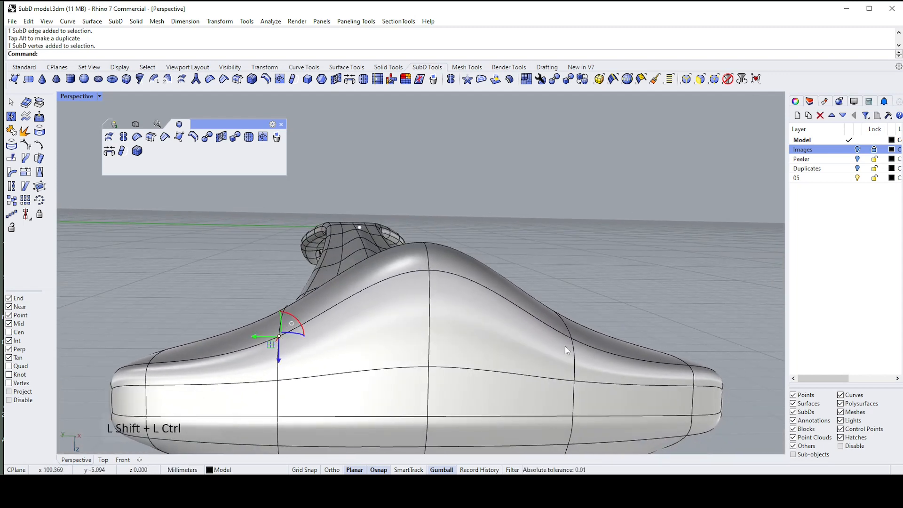
right_drag(432, 355, 431, 351)
drag(426, 362, 433, 269)
click(507, 242)
- Select the two underside vertices beside the ridge on the loop just behind the end cap and pull them outward
right_drag(507, 242, 289, 314)
ctrl+shift+click(289, 314)
right_drag(552, 275, 558, 283)
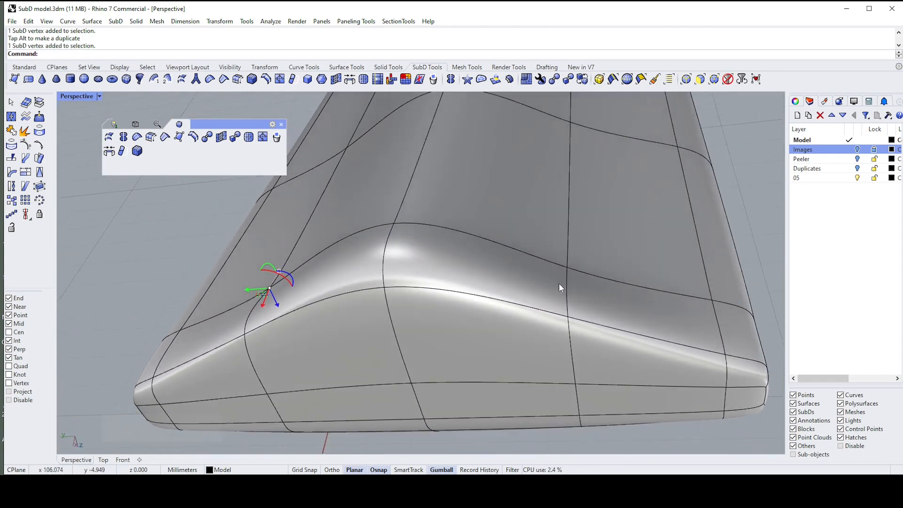
ctrl+shift+click(565, 270)
drag(418, 300, 405, 269)
- Select the two middle edges along the top of the end-cap rim, raise them slightly, and deselect
right_drag(738, 182, 377, 270)
scroll(383, 279, up, 2)
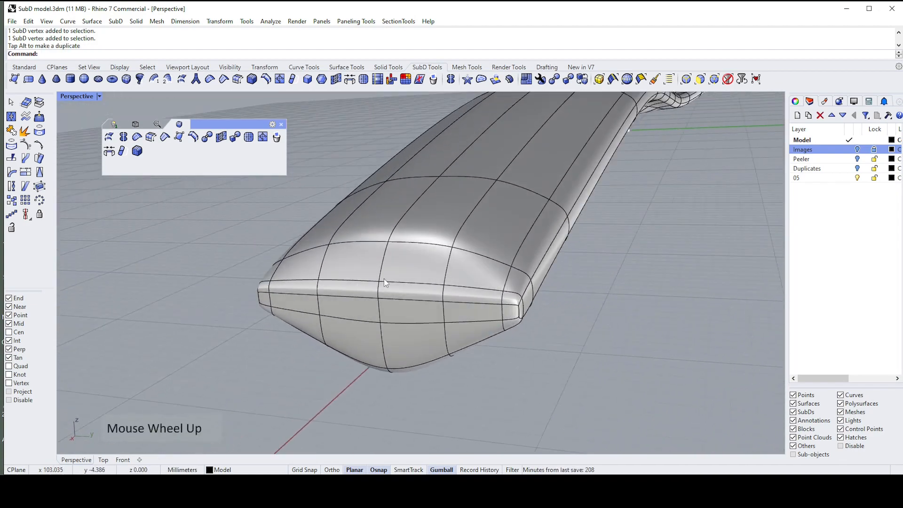
ctrl+shift+click(414, 285)
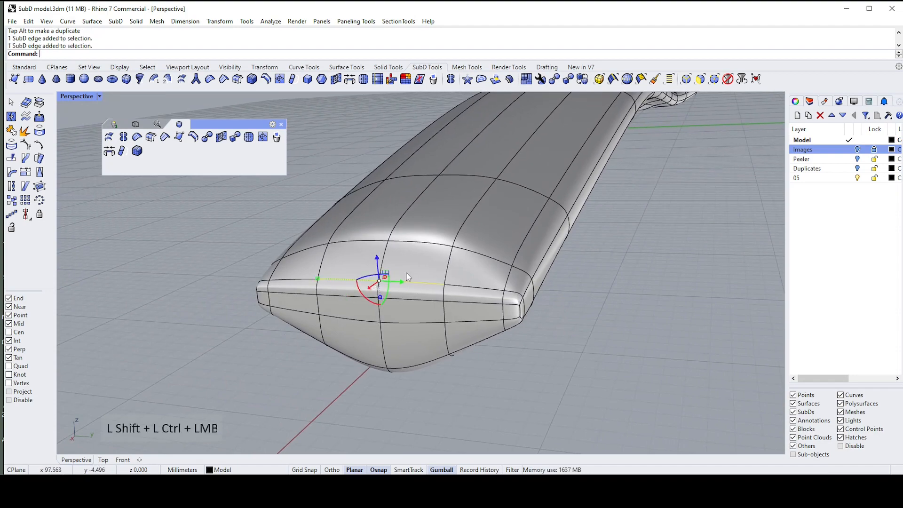
right_drag(408, 279, 390, 279)
drag(389, 278, 390, 267)
click(383, 230)
right_drag(383, 231, 408, 243)
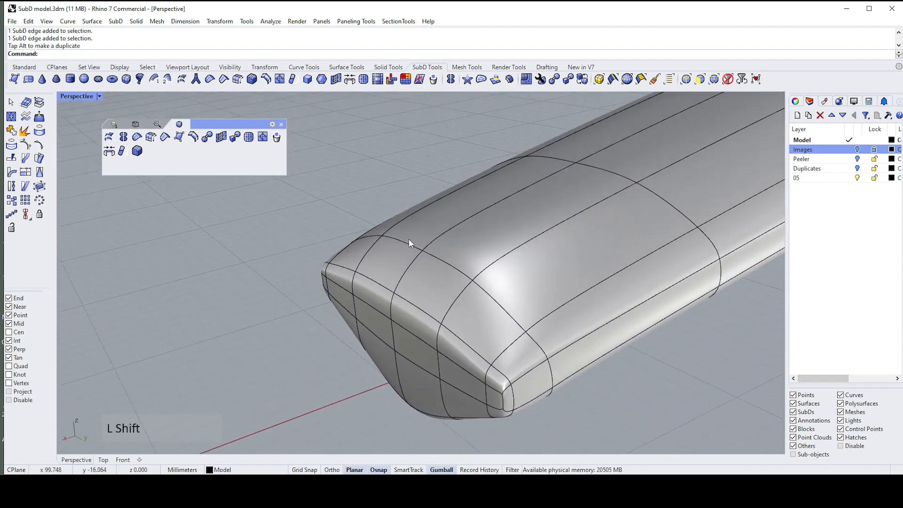
- Select the middle top edges on the loop just behind the end cap, lower them slightly, and deselect
ctrl+shift+click(447, 265)
drag(425, 219, 423, 248)
click(399, 202)
- Select the full edge loop around the end-cap rim and crease it
right_drag(400, 202, 449, 314)
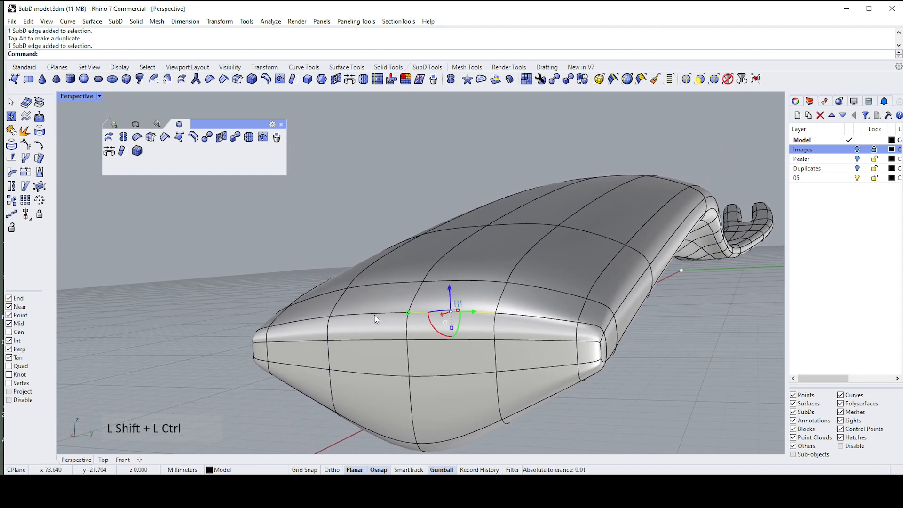
scroll(467, 300, down, 2)
right_drag(466, 300, 435, 225)
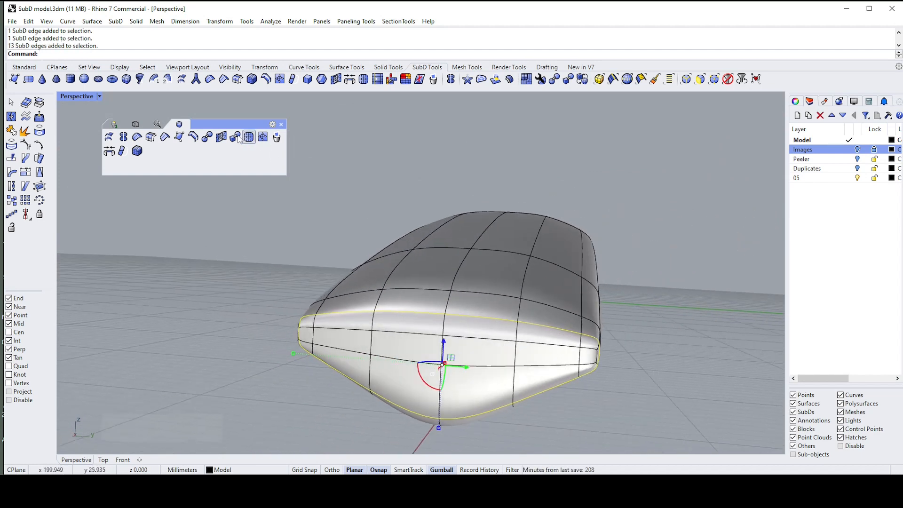
click(167, 138)
right_drag(653, 247, 498, 312)
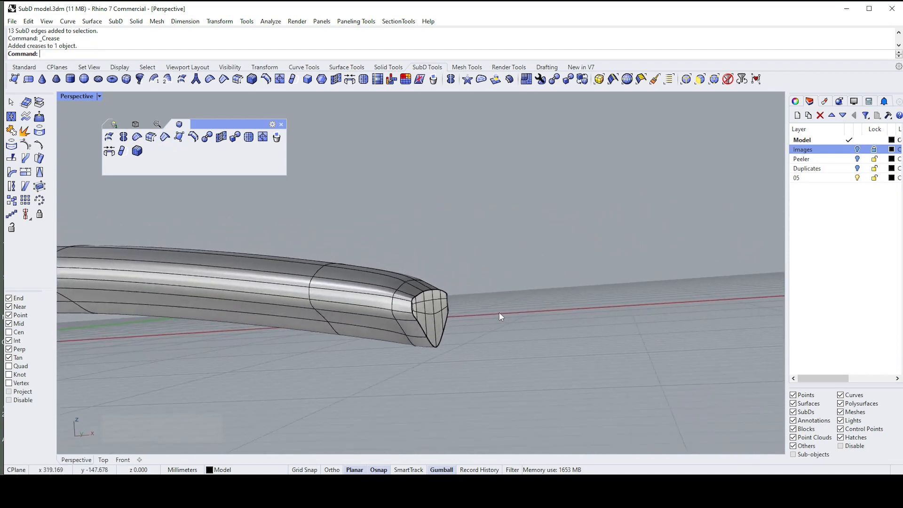
- Select the short side edges on both sides of the creased end-cap rim and push them inward along the handle's length
scroll(498, 312, up, 4)
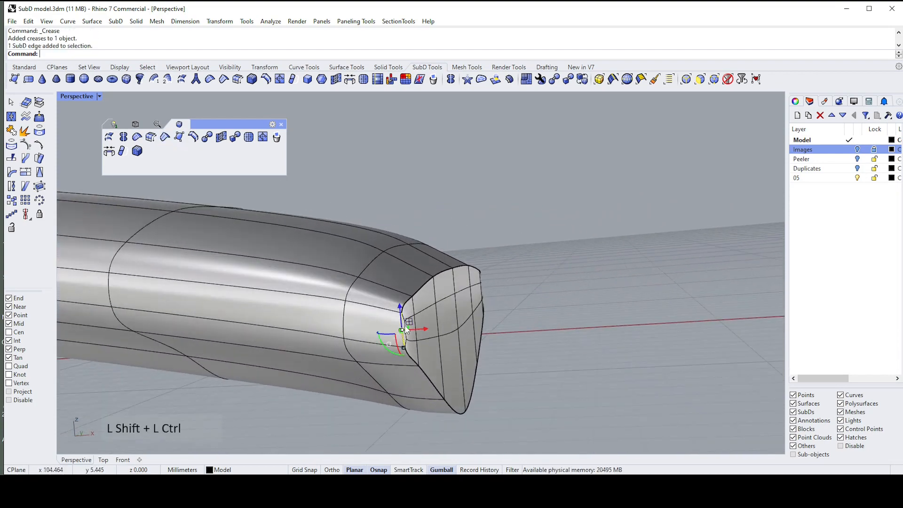
scroll(514, 285, up, 3)
mouse_move(517, 283)
right_down()
mouse_move(588, 258)
mouse_move(653, 258)
mouse_move(701, 279)
mouse_move(611, 297)
mouse_move(494, 338)
mouse_move(521, 270)
right_up()
ctrl+shift+click(690, 270)
scroll(476, 344, up, 2)
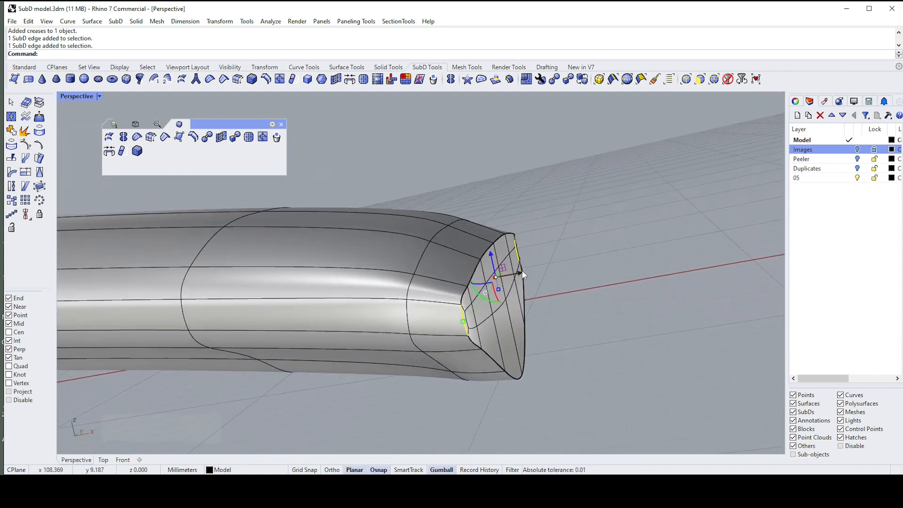
drag(521, 270, 495, 279)
right_drag(583, 247, 518, 281)
scroll(398, 331, up, 2)
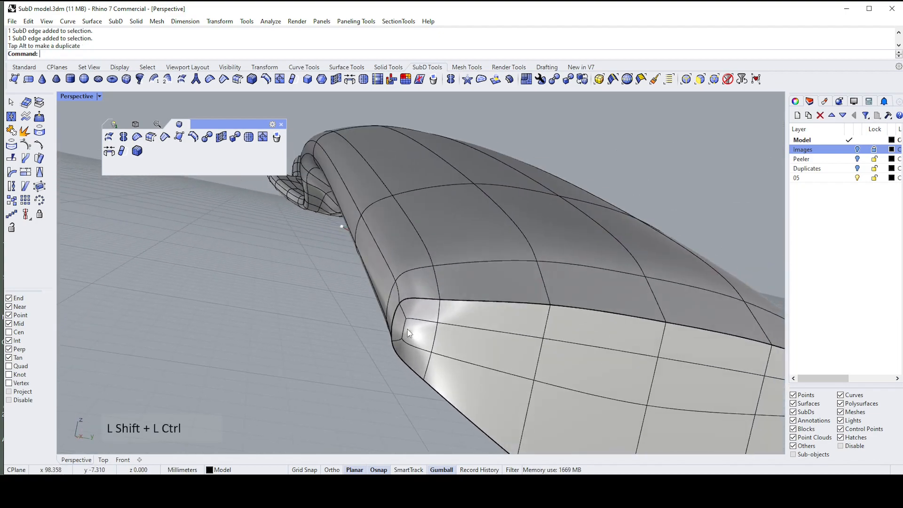
- Delete the small inner edges on the end-cap face beside its rounded side corner
right_drag(447, 339, 666, 243)
key(Delete)
click(666, 243)
scroll(607, 253, up, 2)
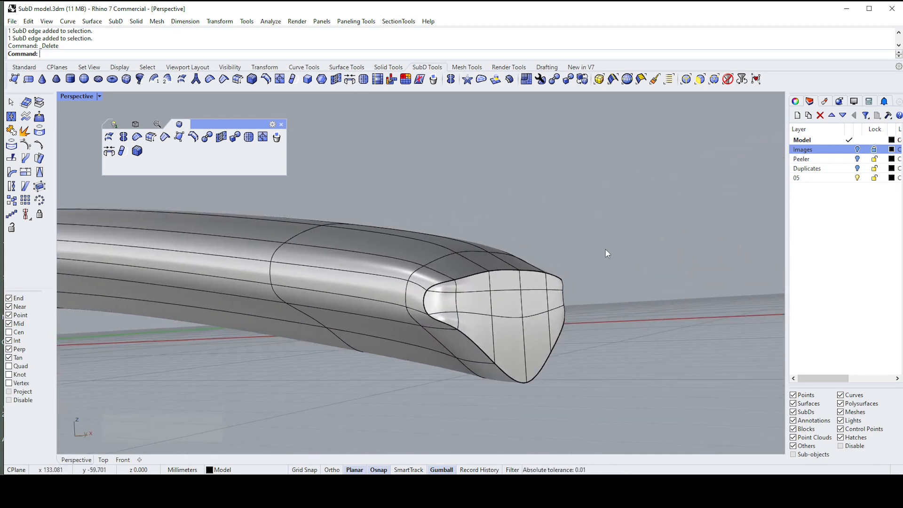
scroll(606, 253, up, 2)
right_drag(606, 253, 654, 263)
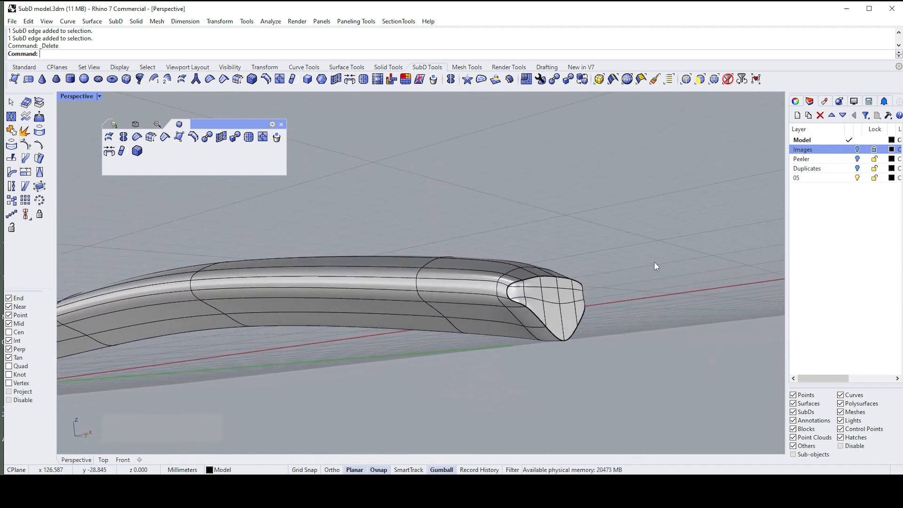